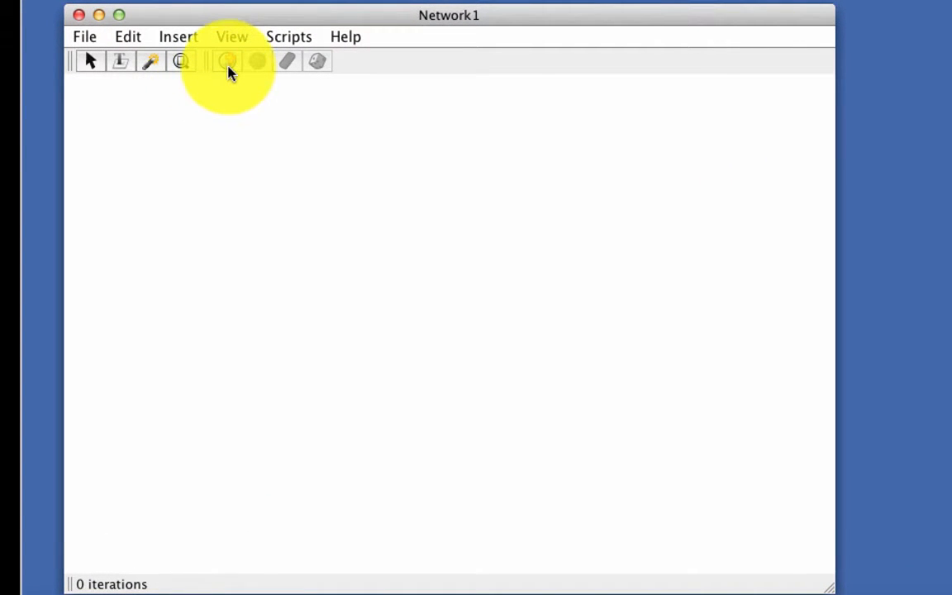
Add nine neurons in a single horizontal row to the empty network
key(p)
key(p)
key(p)
key(p)
key(p)
key(p)
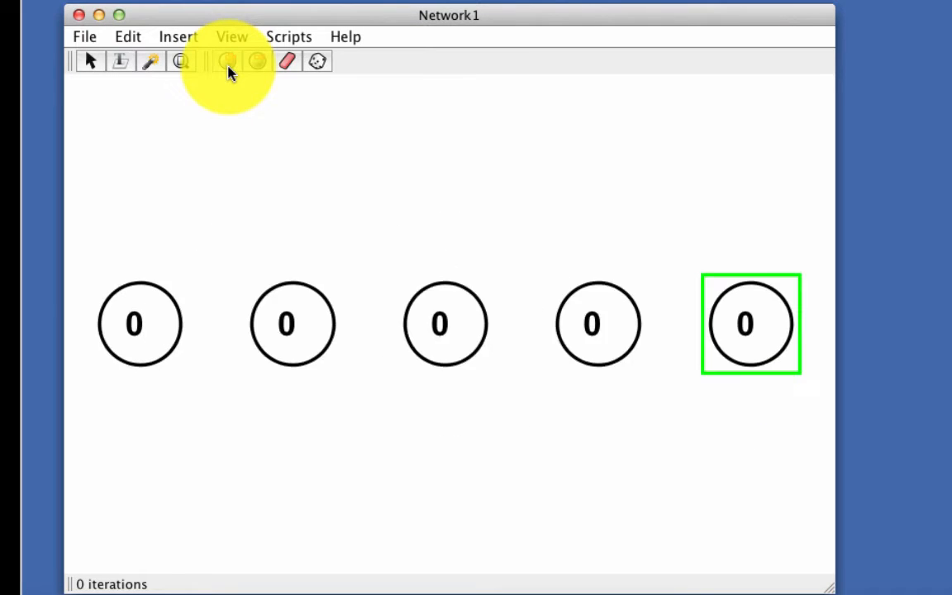
key(p)
key(p)
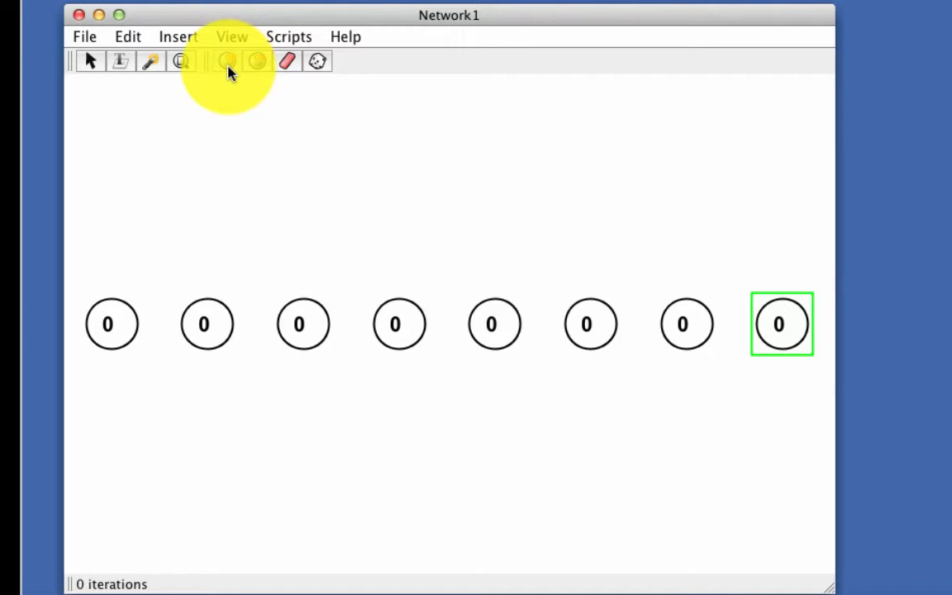
key(p)
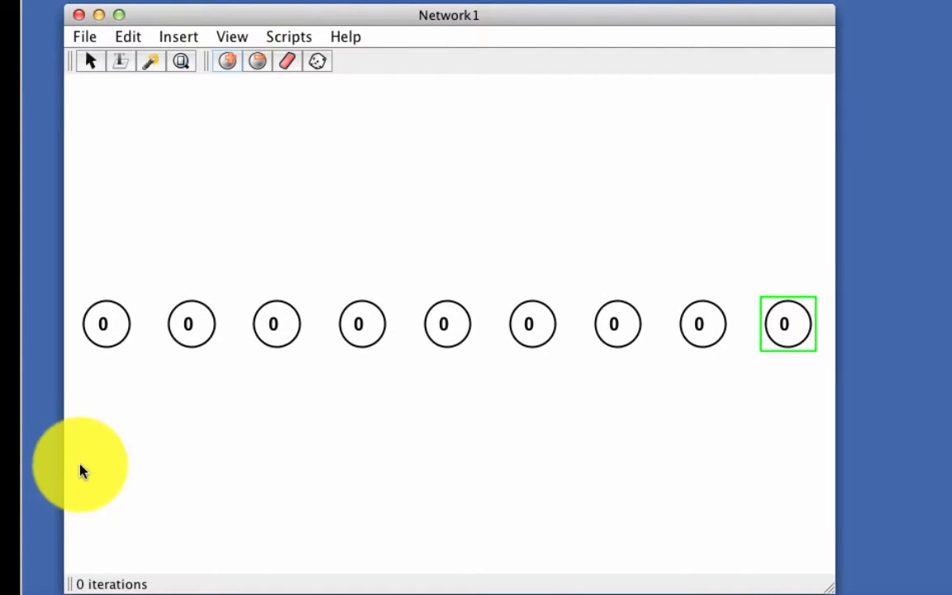
Place three separate neurons away from the row: one below its start, one above it, and another below it
click(141, 463)
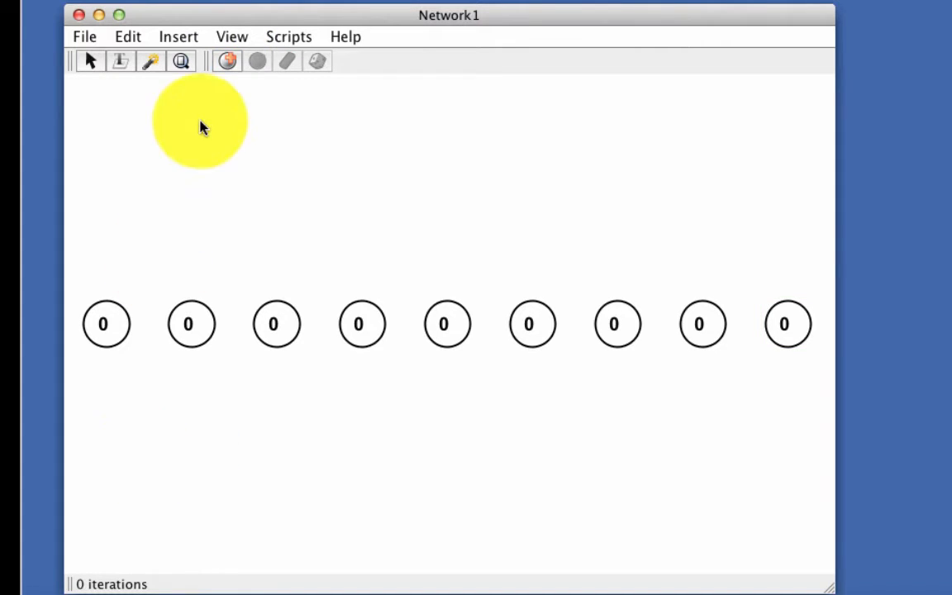
click(229, 65)
click(279, 133)
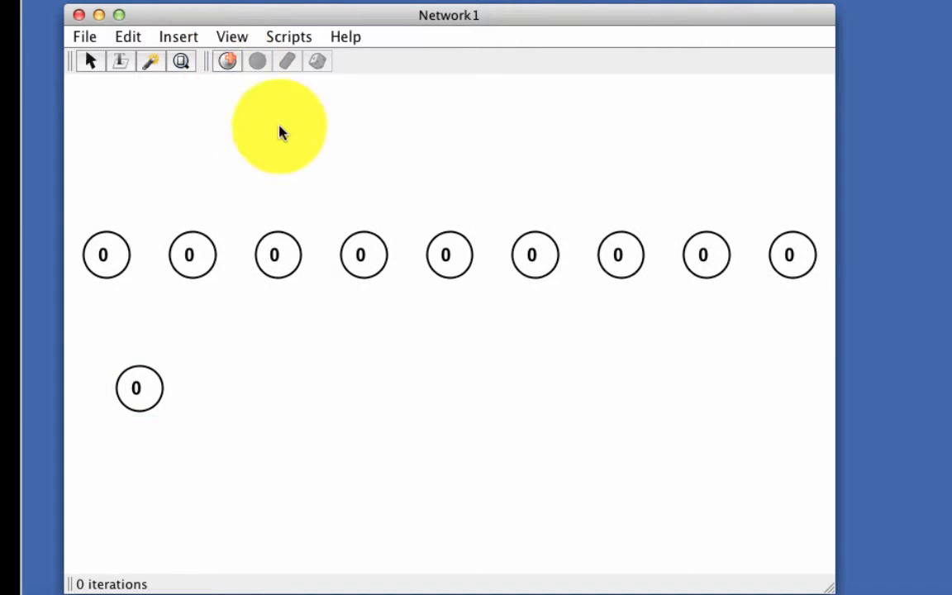
click(229, 65)
click(366, 475)
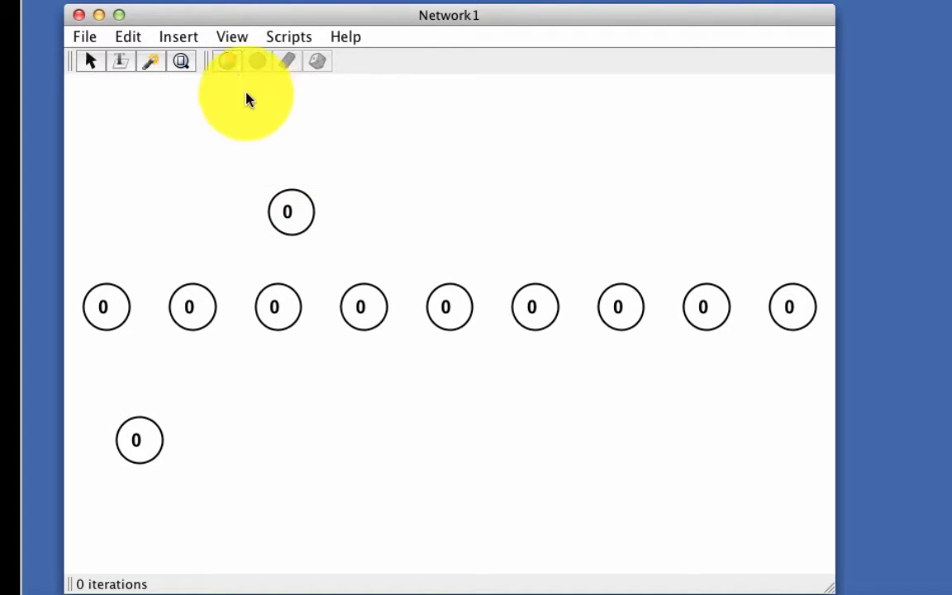
click(228, 61)
Add a row of five neurons above the right half of the existing nine-neuron row
click(428, 136)
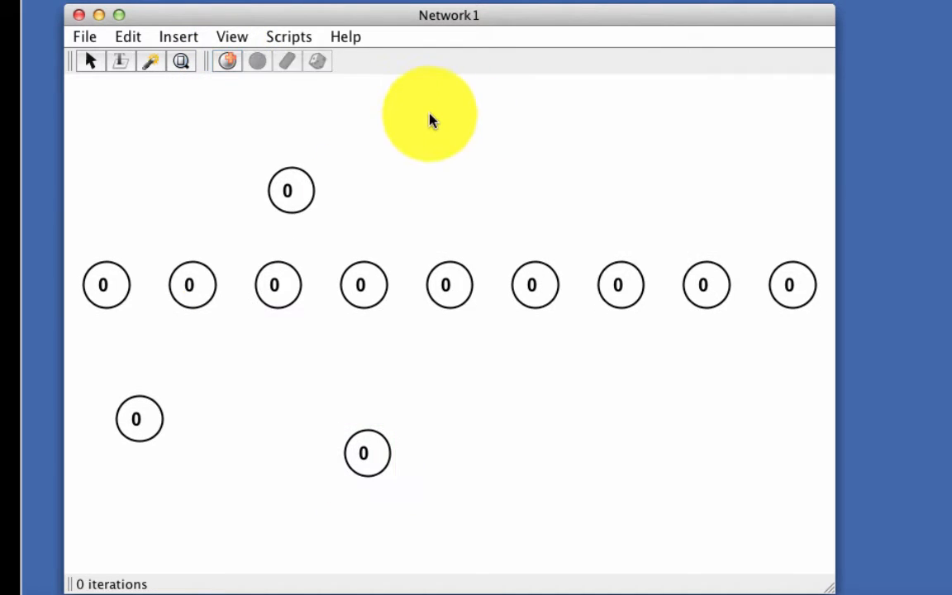
click(230, 65)
click(230, 66)
click(230, 65)
click(230, 65)
click(230, 65)
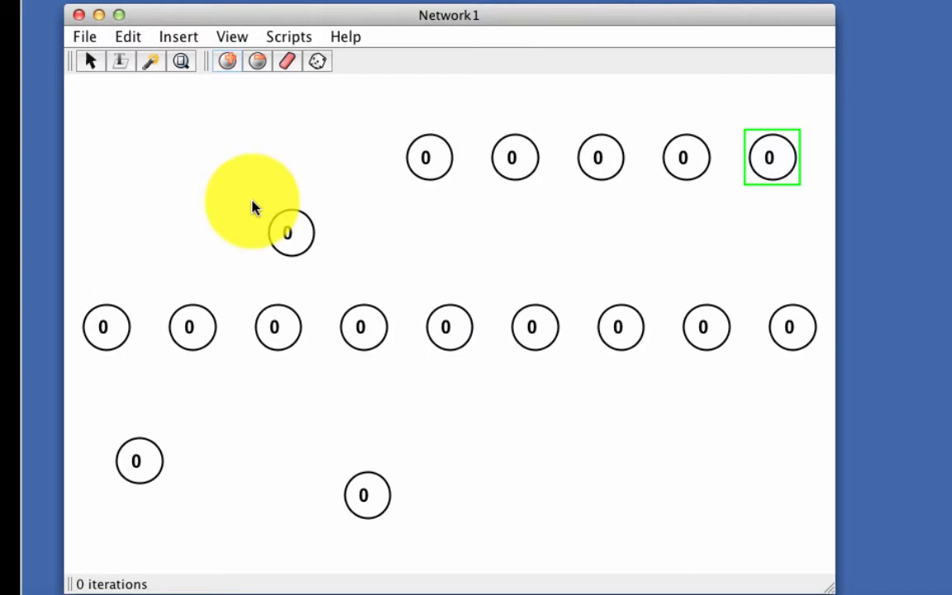
Delete all neurons from the network
click(209, 155)
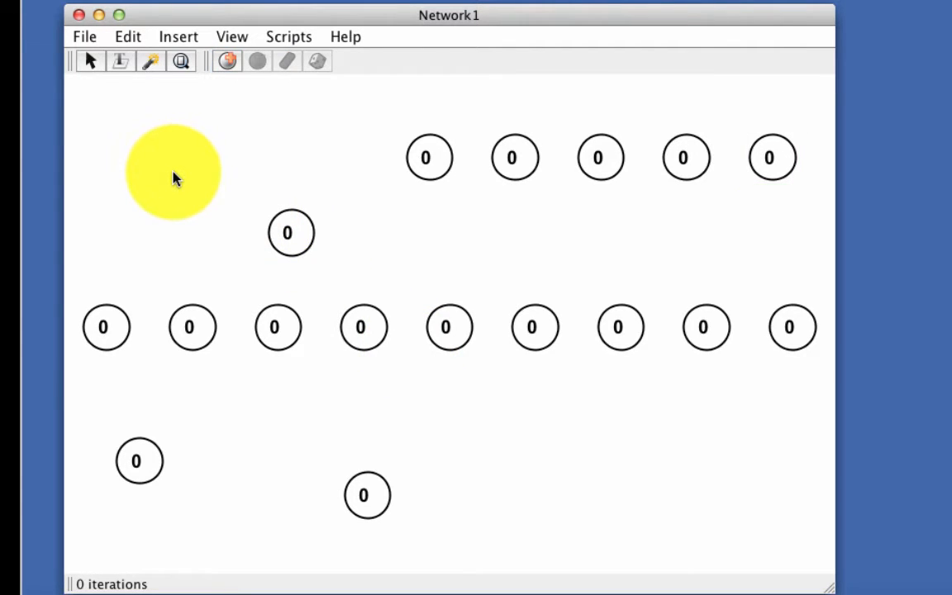
key(super+a)
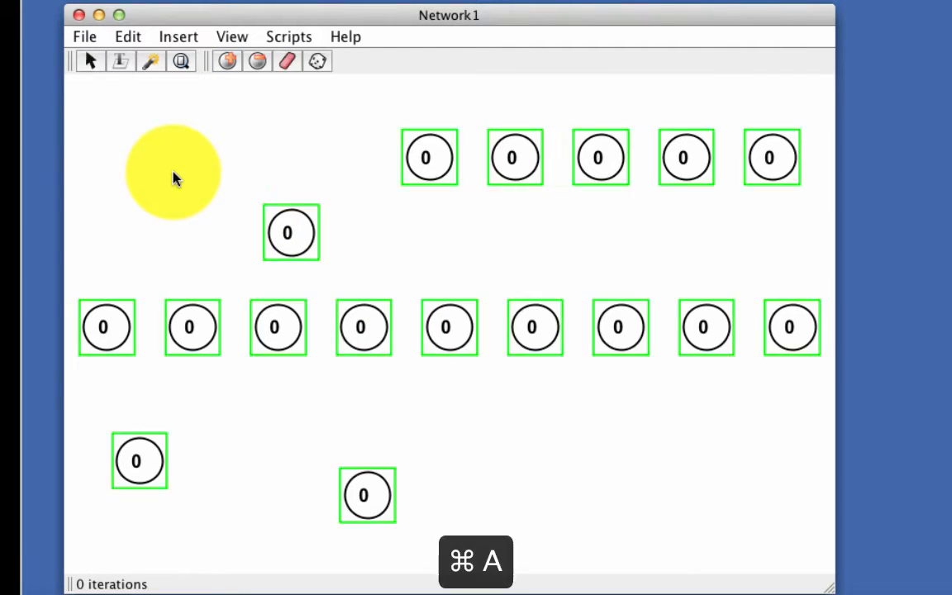
key(BackSpace)
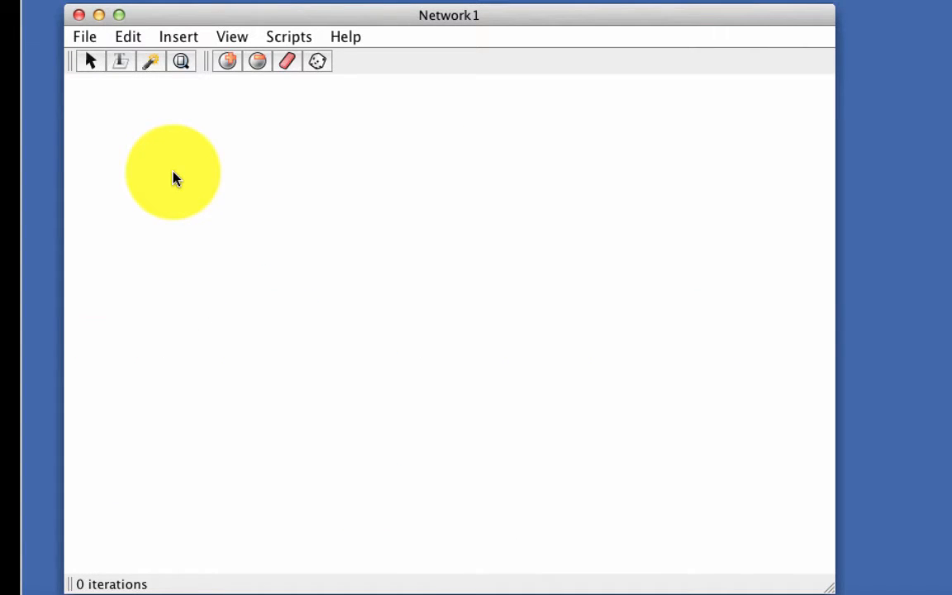
Build three rows of neurons, with eight in the upper row, seven in the middle row and eight in the lower row
key(p)
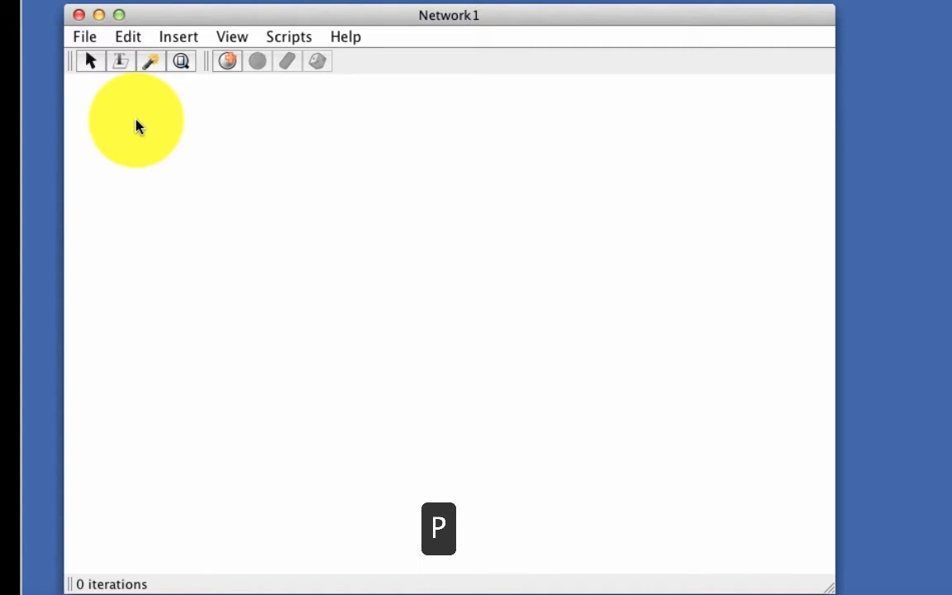
key(p)
key(p)
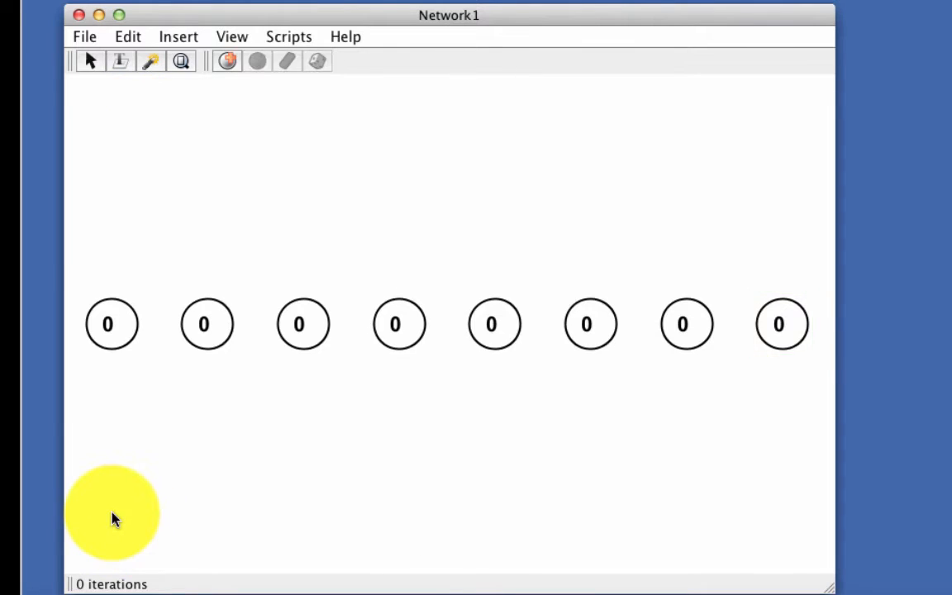
key(p)
key(p)
key(p)
key(p)
key(p)
key(p)
key(p)
key(super+shift+2)
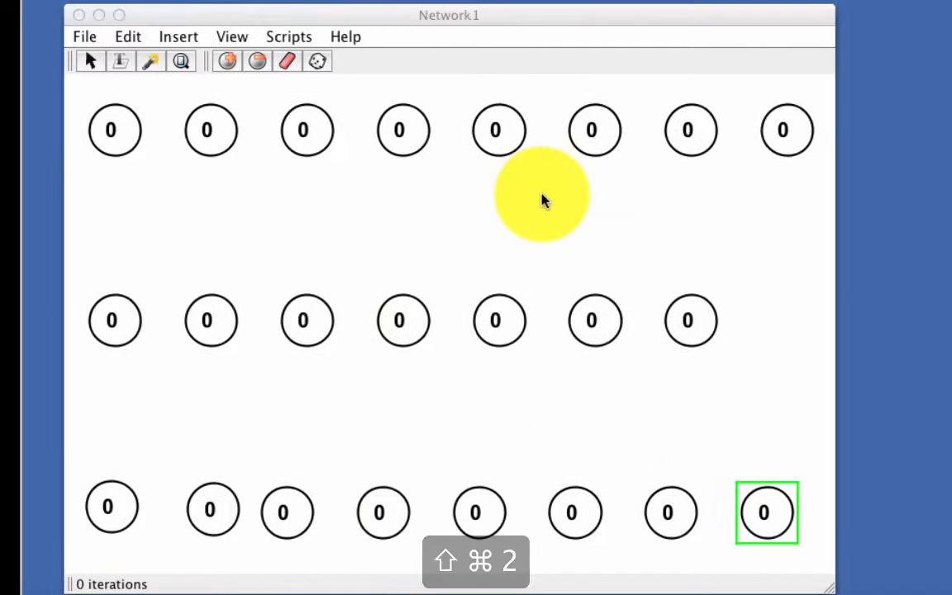
Select the first three neurons of the upper row one after another, and clear the selection
click(122, 143)
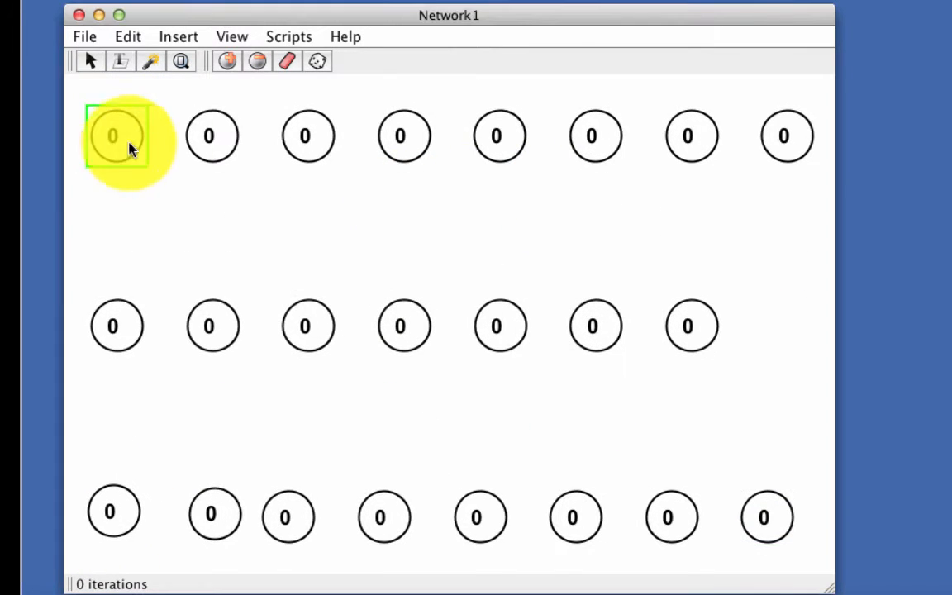
click(223, 141)
click(306, 136)
click(184, 234)
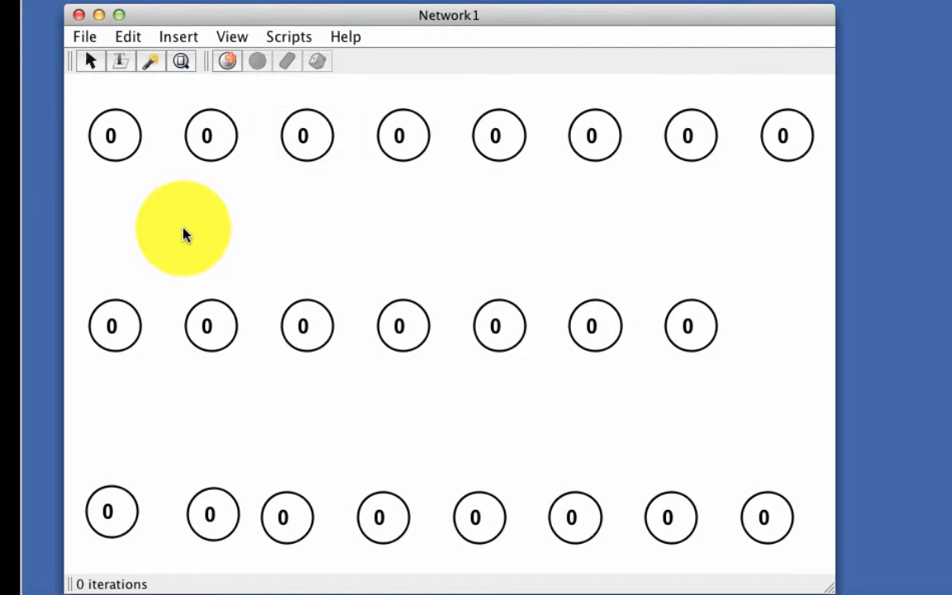
Box-select the last six middle-row neurons, toggle the second to fourth upper-row neurons in that selection, and deselect everything
drag(184, 233, 724, 307)
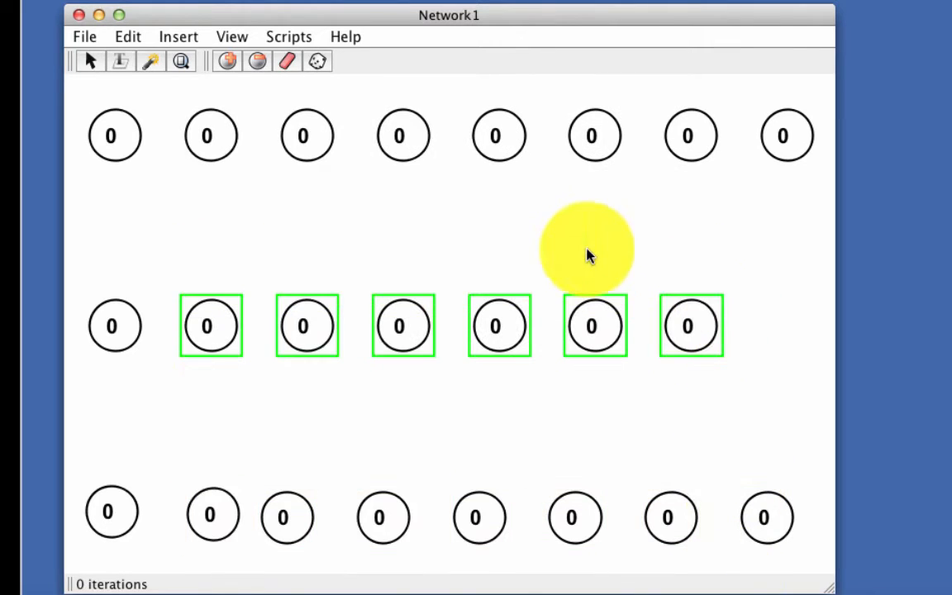
shift+click(210, 137)
shift+click(304, 139)
shift+click(399, 139)
shift+click(305, 142)
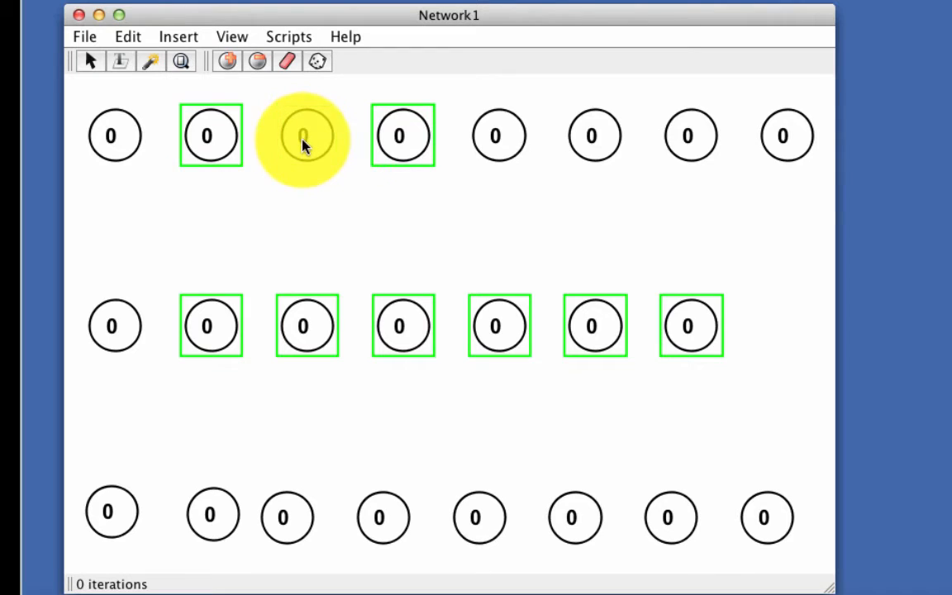
shift+click(212, 142)
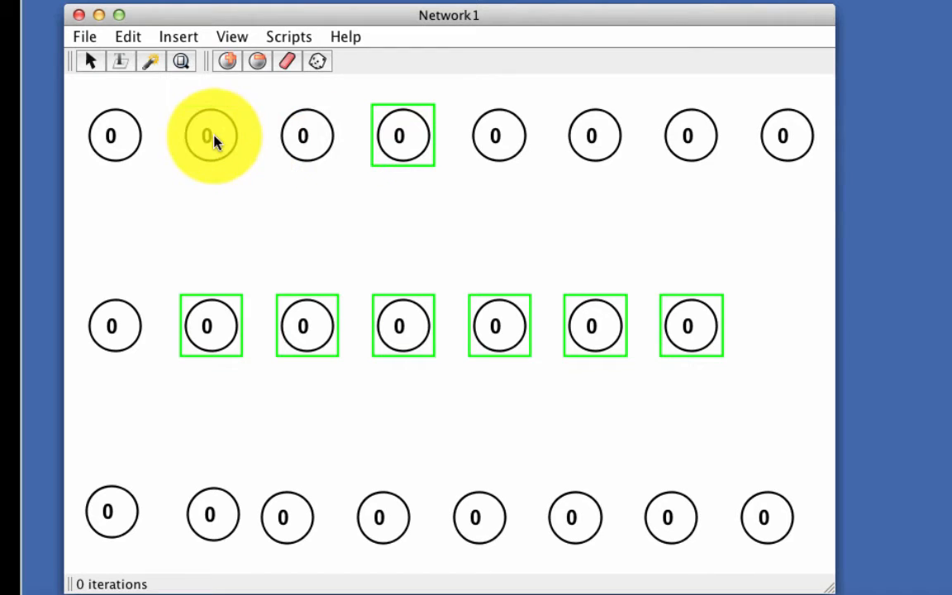
click(277, 233)
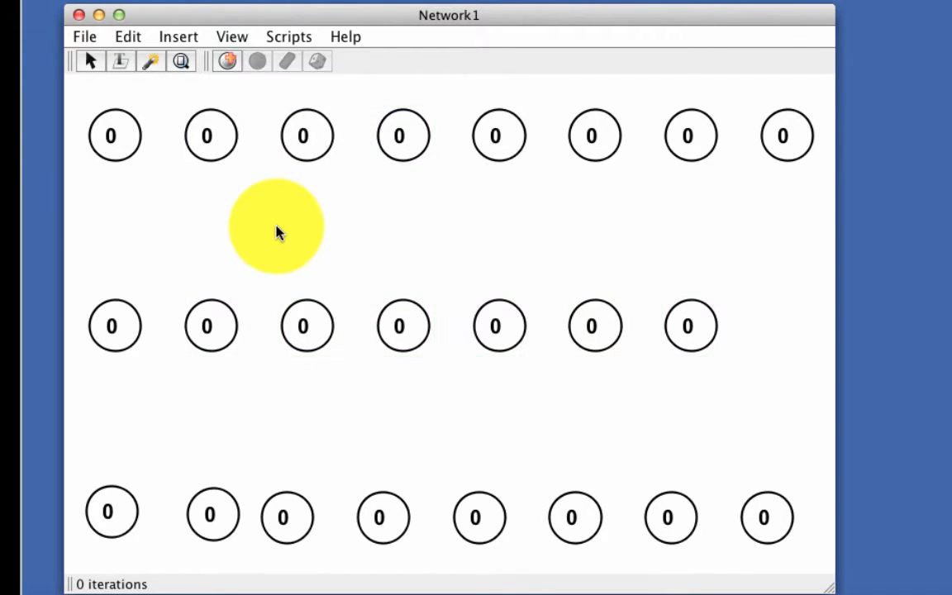
Try both the select-all-neurons and select-everything commands, clearing the selection after each one
key(n)
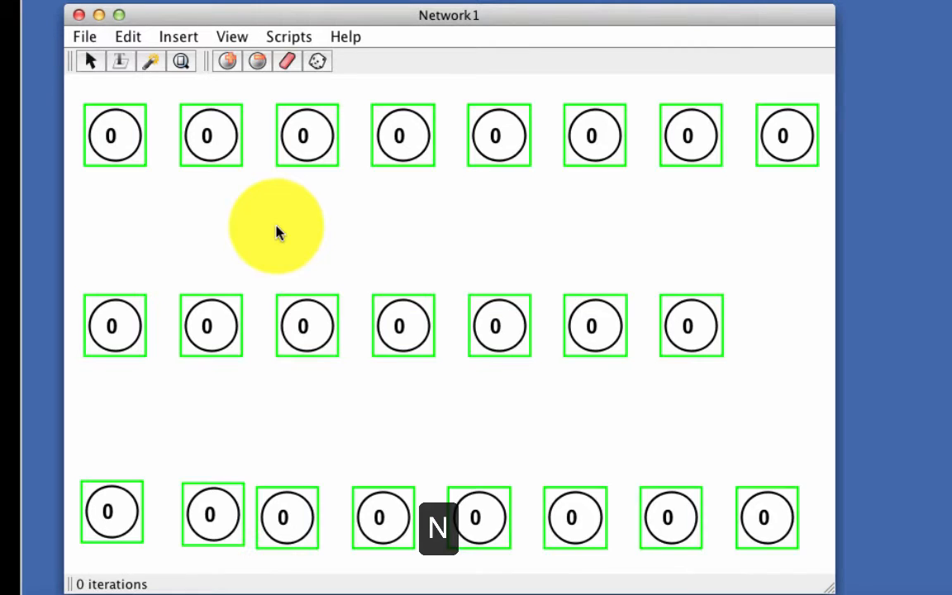
click(277, 233)
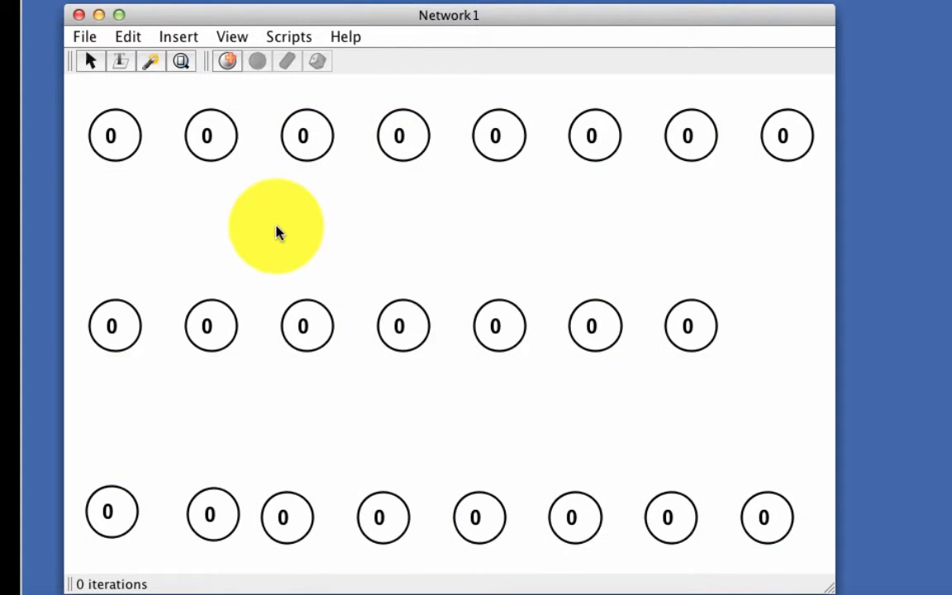
key(super+a)
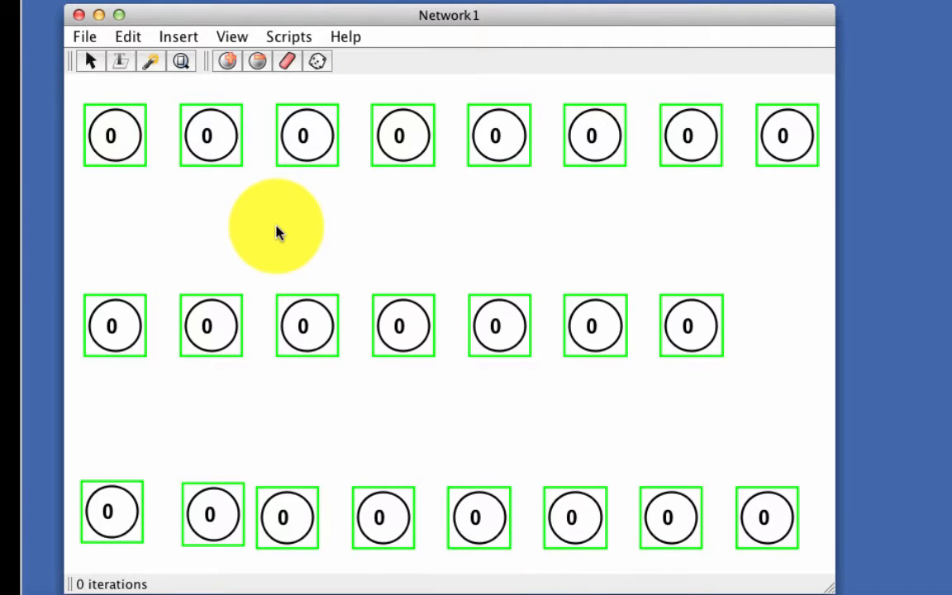
click(298, 221)
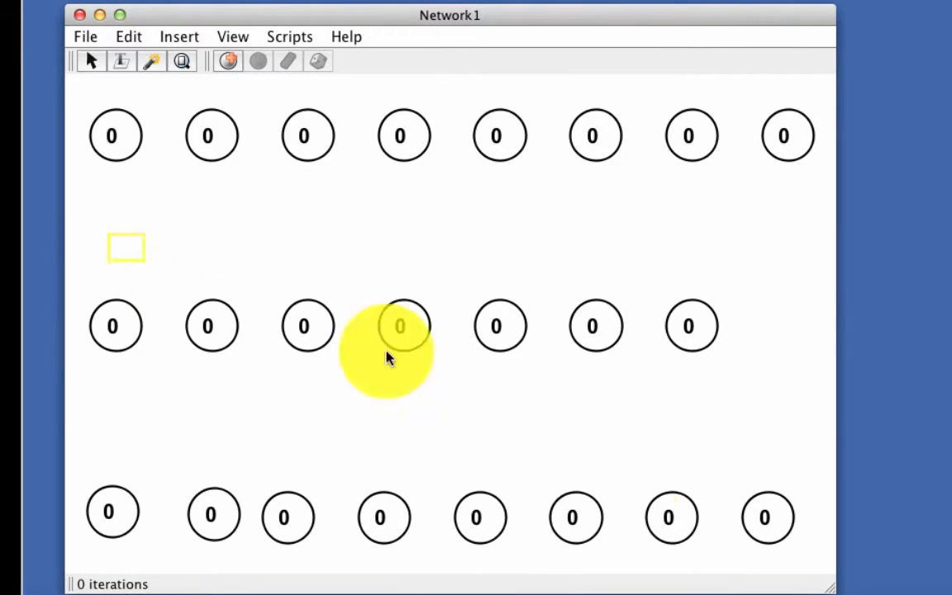
Delete the middle and lower rows of neurons, plus the last neuron of the remaining row
drag(387, 352, 836, 560)
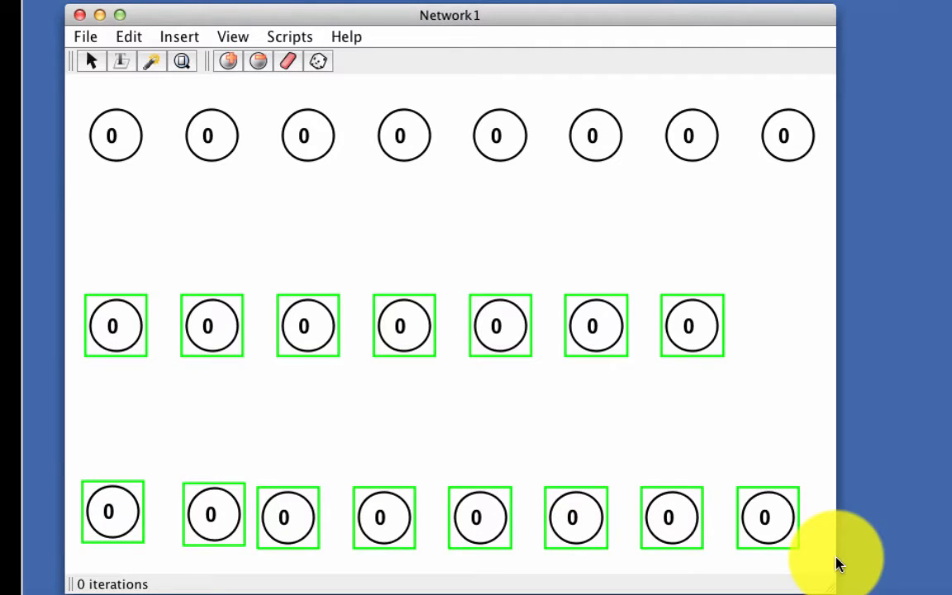
key(BackSpace)
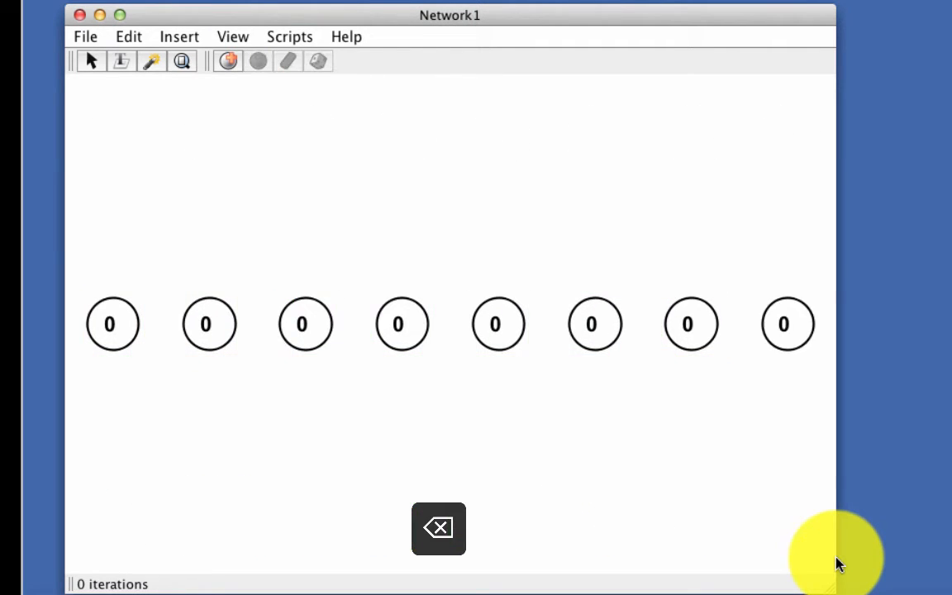
click(786, 325)
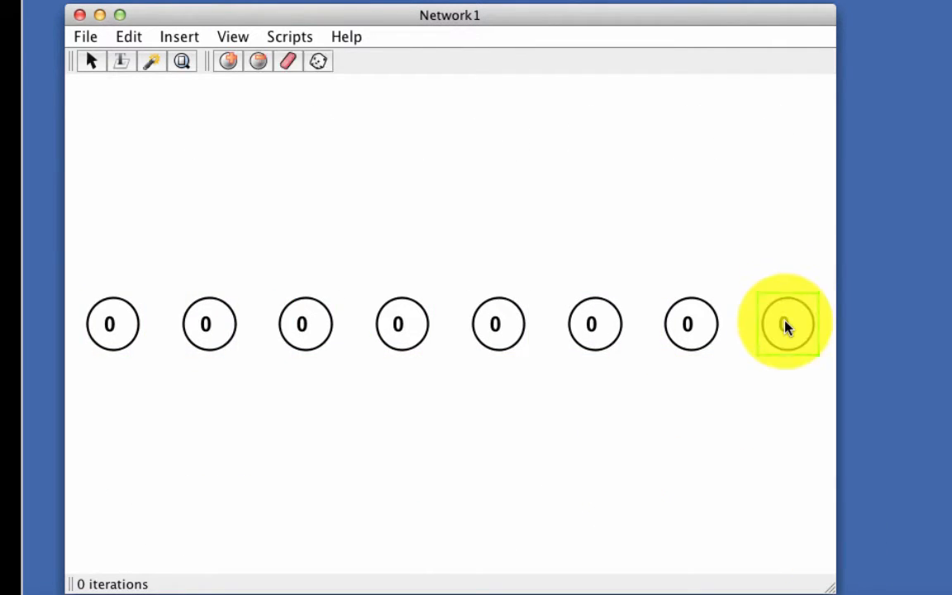
click(257, 65)
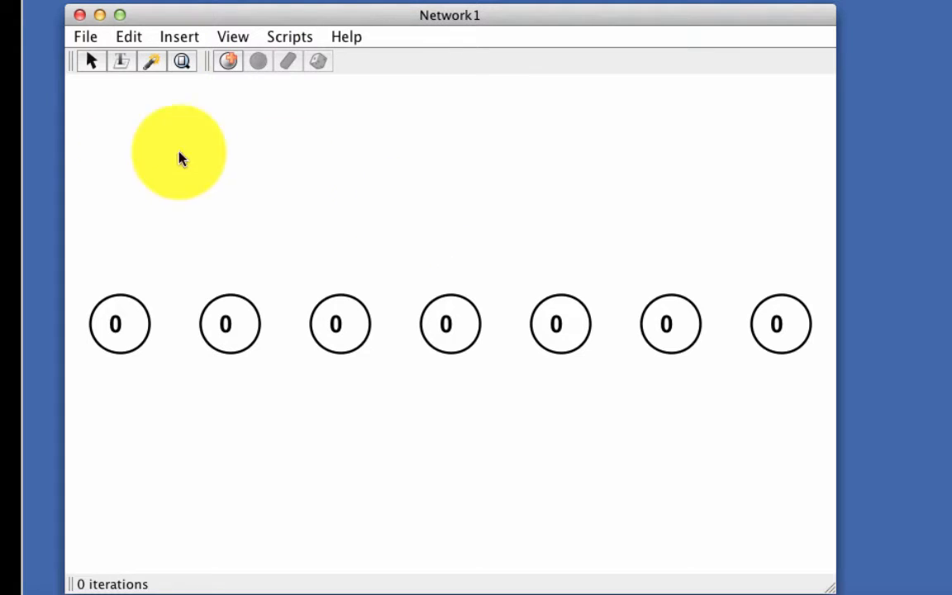
Copy the row of seven neurons and place the pasted duplicate well below the original row
drag(107, 168, 806, 402)
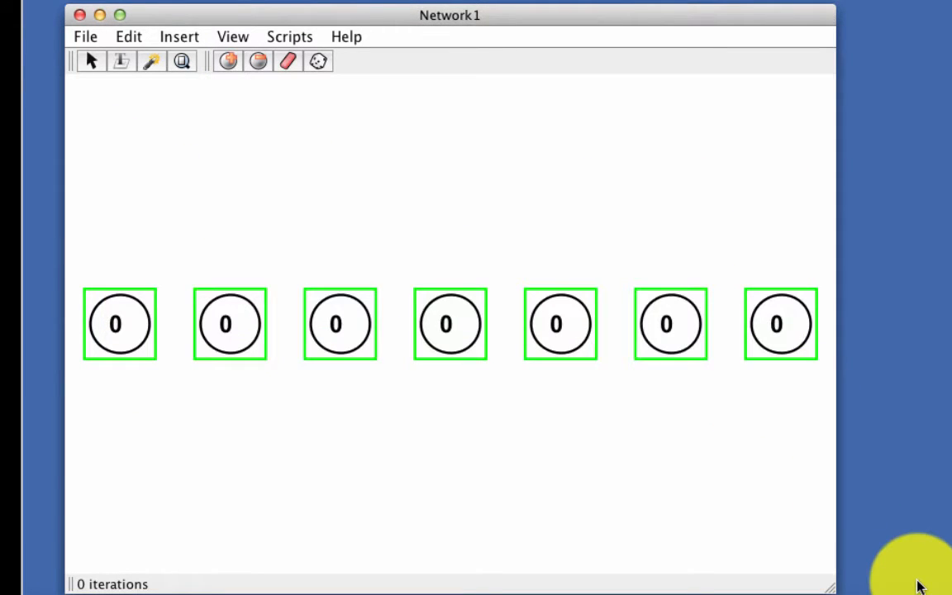
key(super+c)
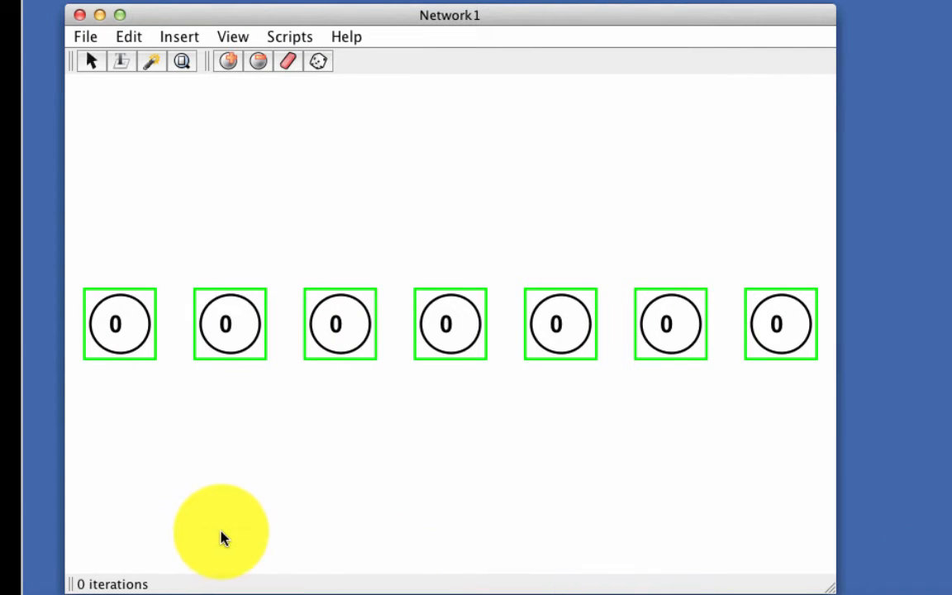
key(super+v)
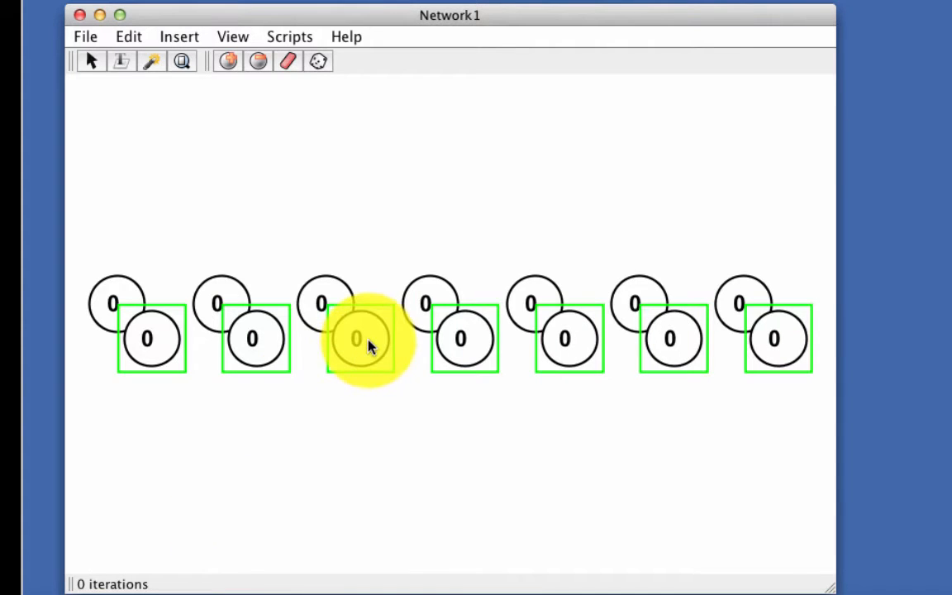
drag(357, 359, 328, 521)
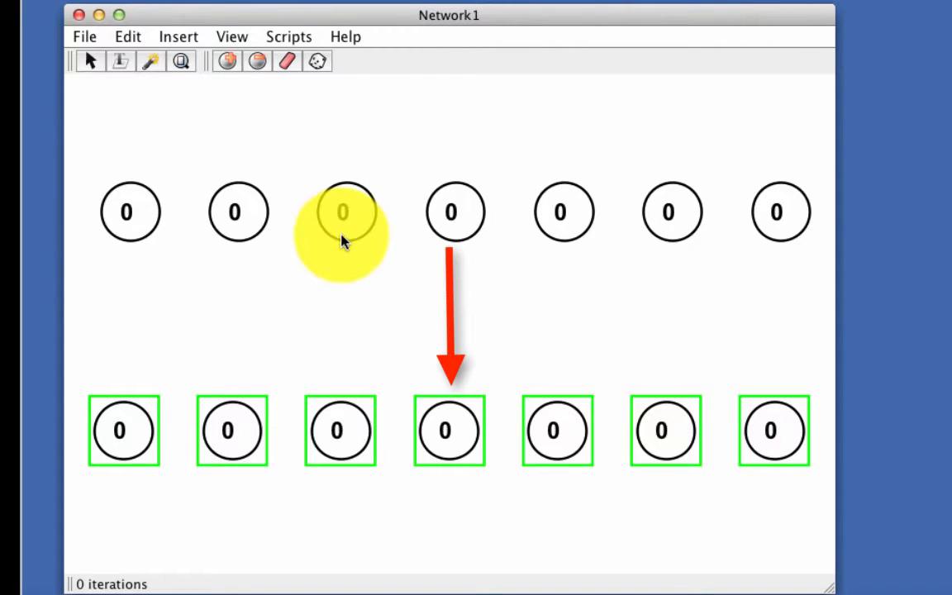
Paste the copied row repeatedly to build four evenly spaced rows of seven neurons
mouse_move(351, 217)
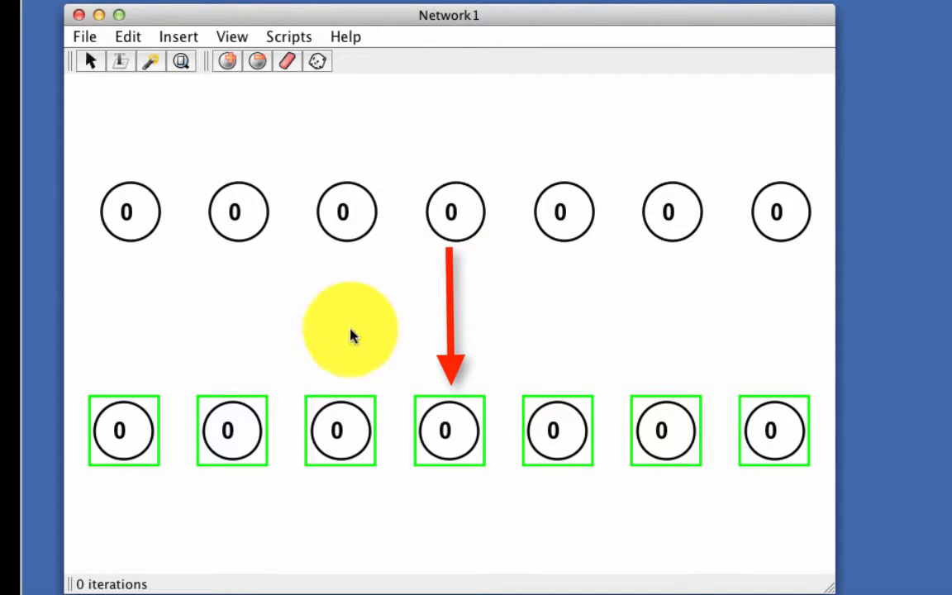
key(super+v)
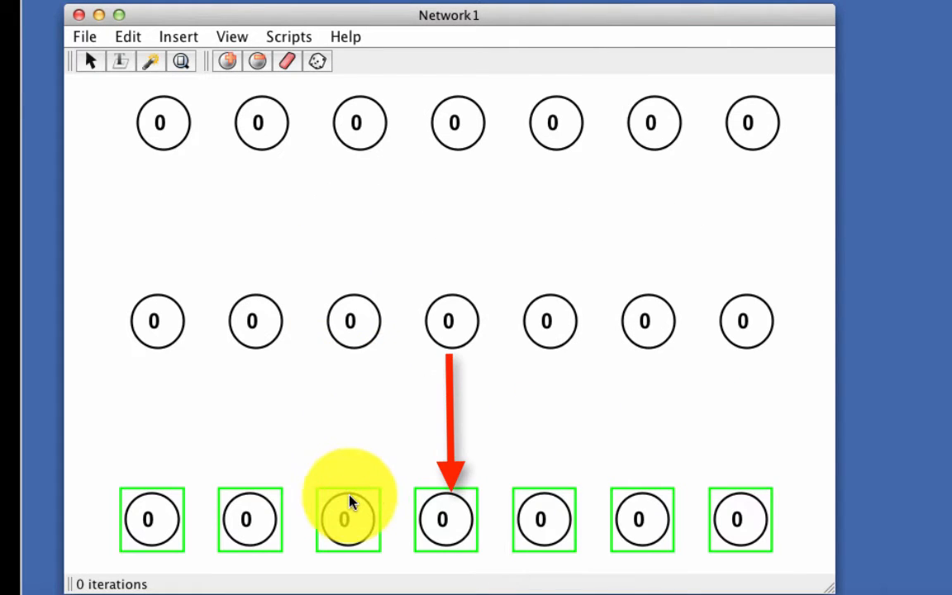
key(super+v)
key(super+v)
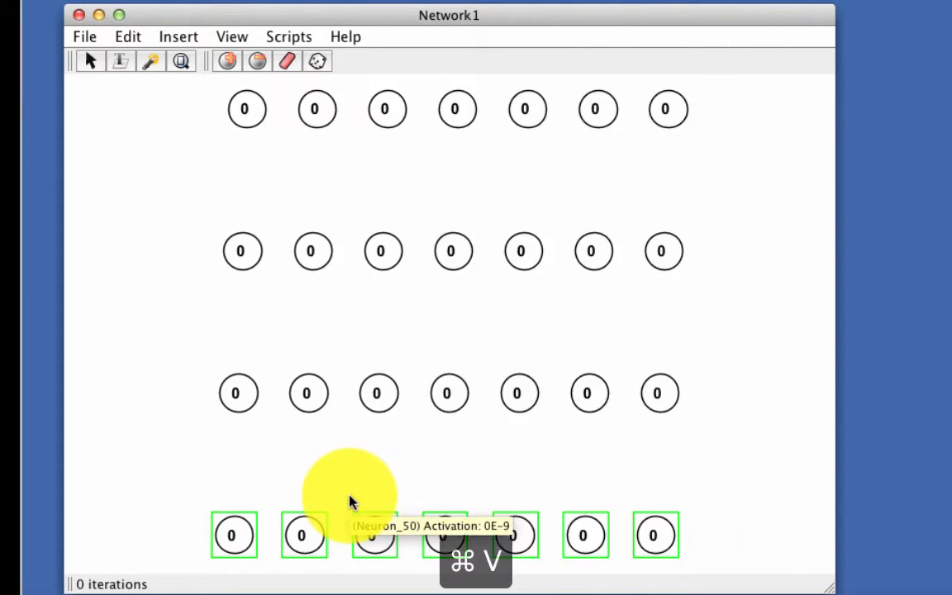
Paste the row until there are seven evenly spaced rows, and place a copy of the whole block beside the original
key(super+v)
key(super+v)
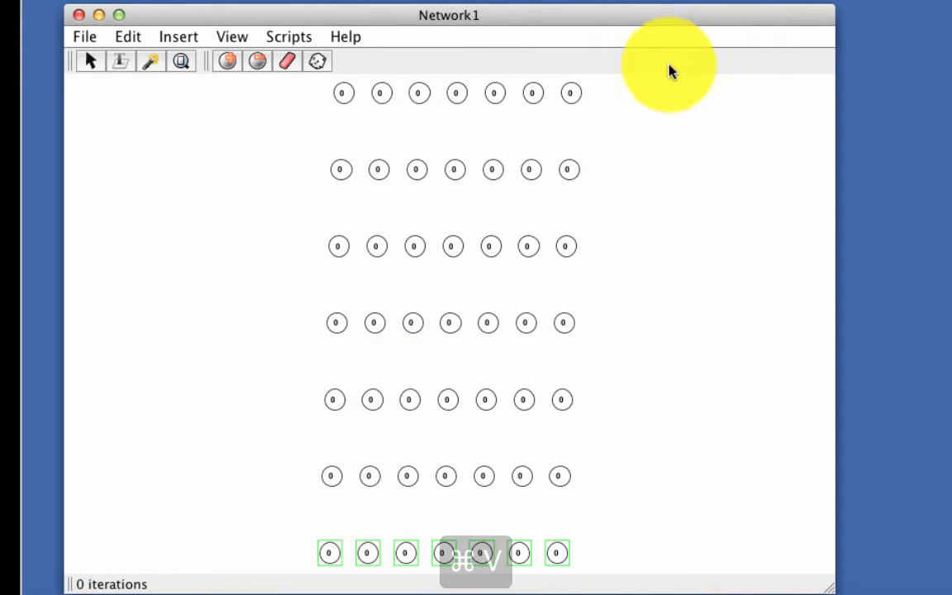
drag(668, 91, 252, 589)
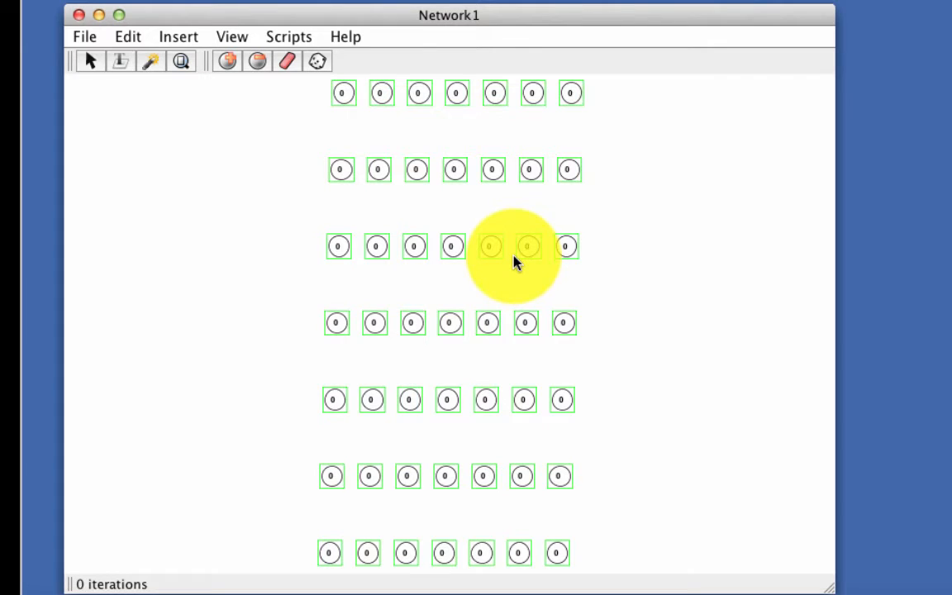
key(super+c)
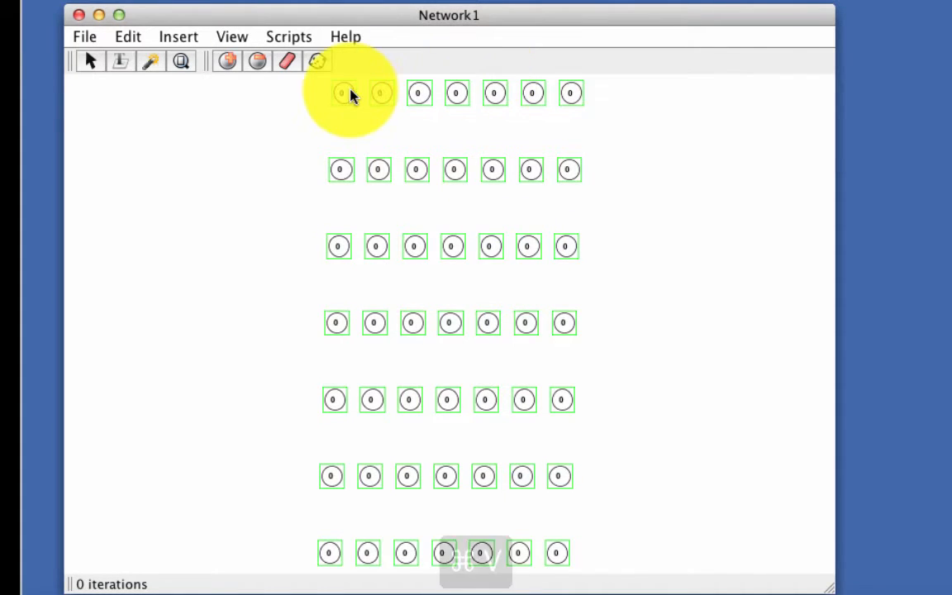
key(super+v)
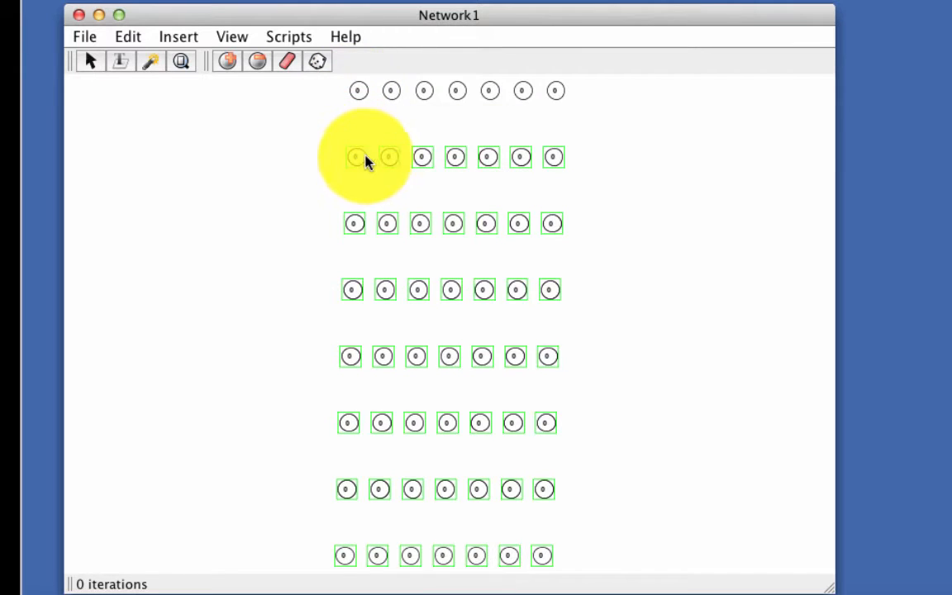
mouse_move(364, 159)
mouse_down()
mouse_move(559, 130)
mouse_move(618, 97)
mouse_up()
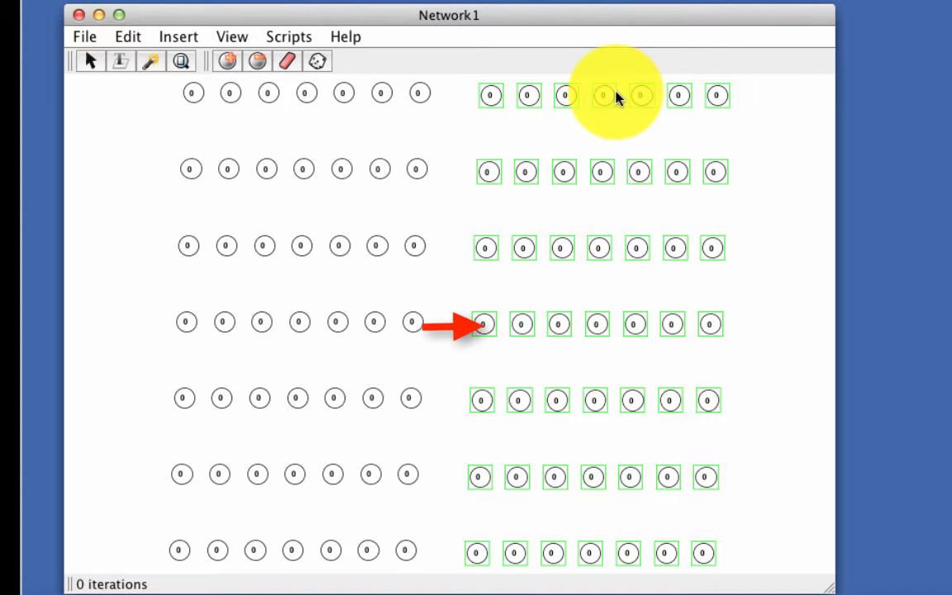
Paste the seven-row block repeatedly to make a horizontal strip of nine evenly spaced blocks
key(super+v)
key(super+v)
key(super+v)
key(super+v)
key(super+v)
key(super+v)
key(super+v)
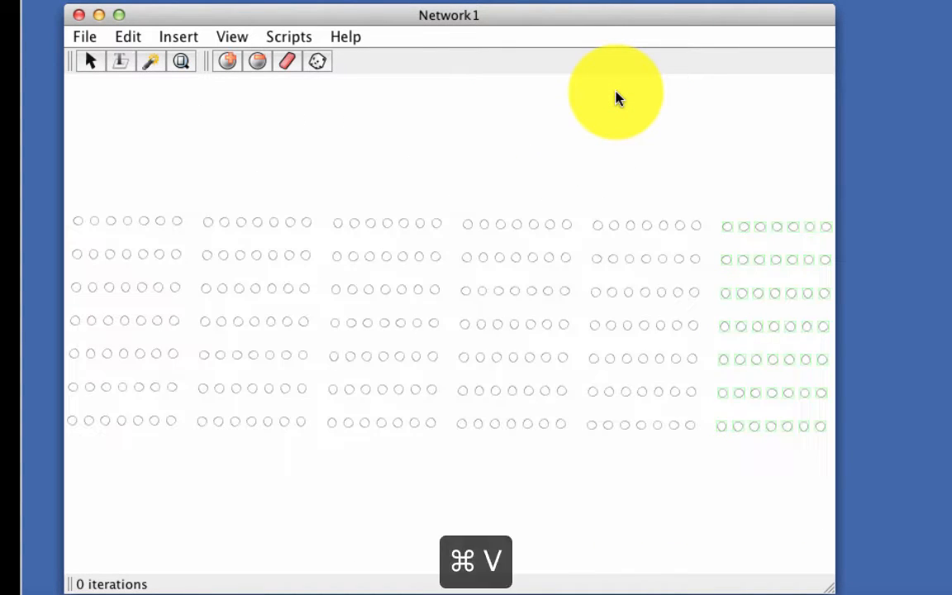
key(super+v)
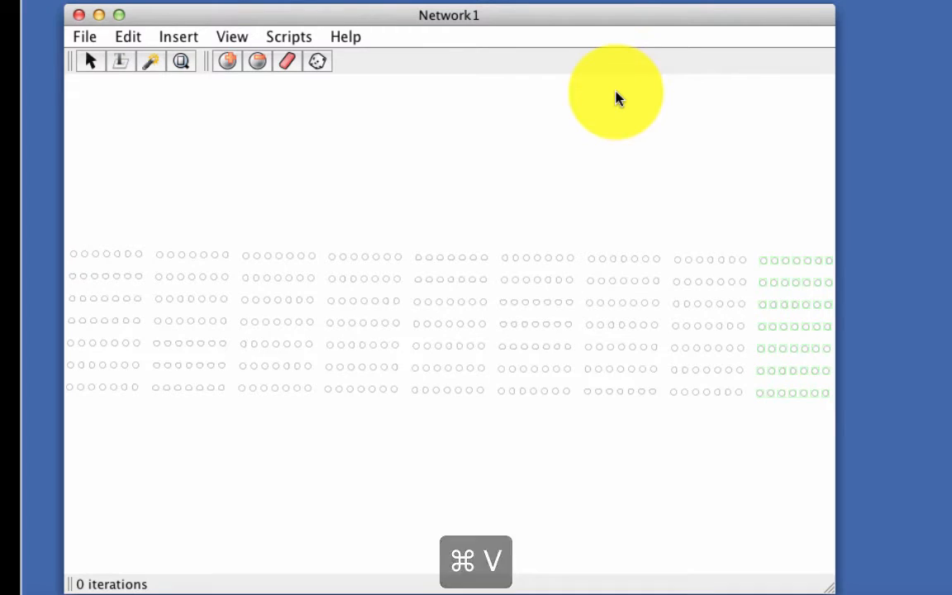
Select all neurons, copy the whole strip of nine blocks, and place the pasted duplicate just below the original strip
click(553, 157)
key(super+a)
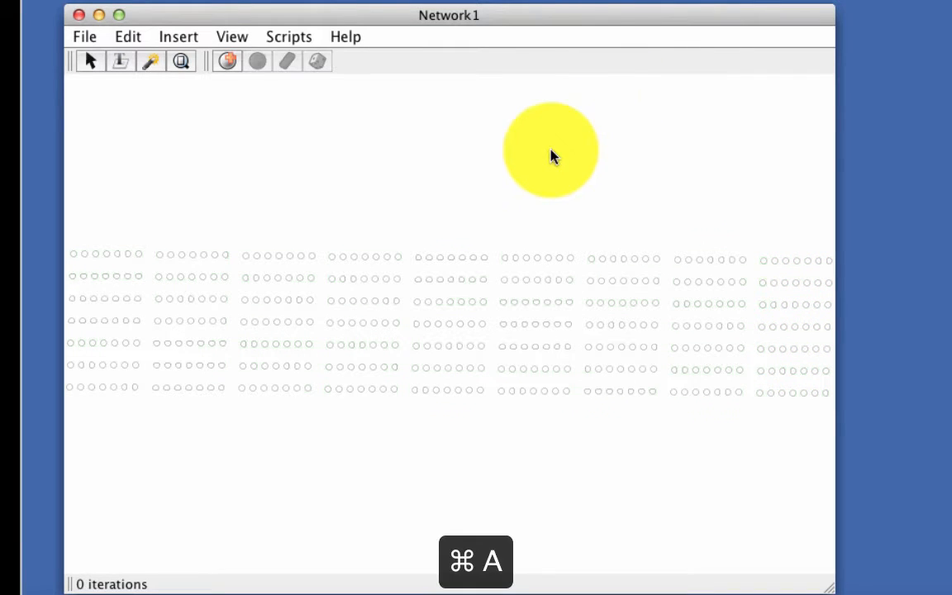
key(super+v)
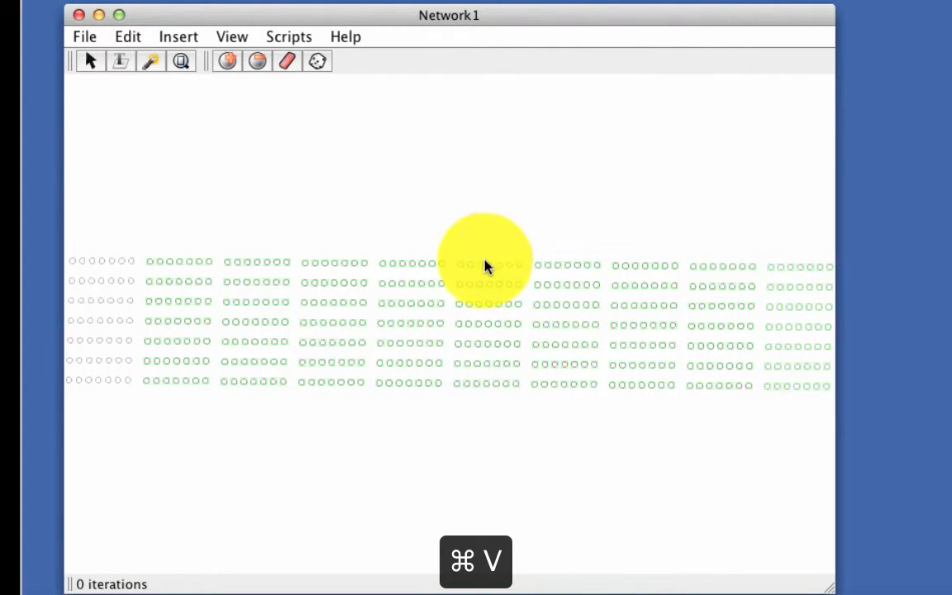
drag(487, 272, 389, 426)
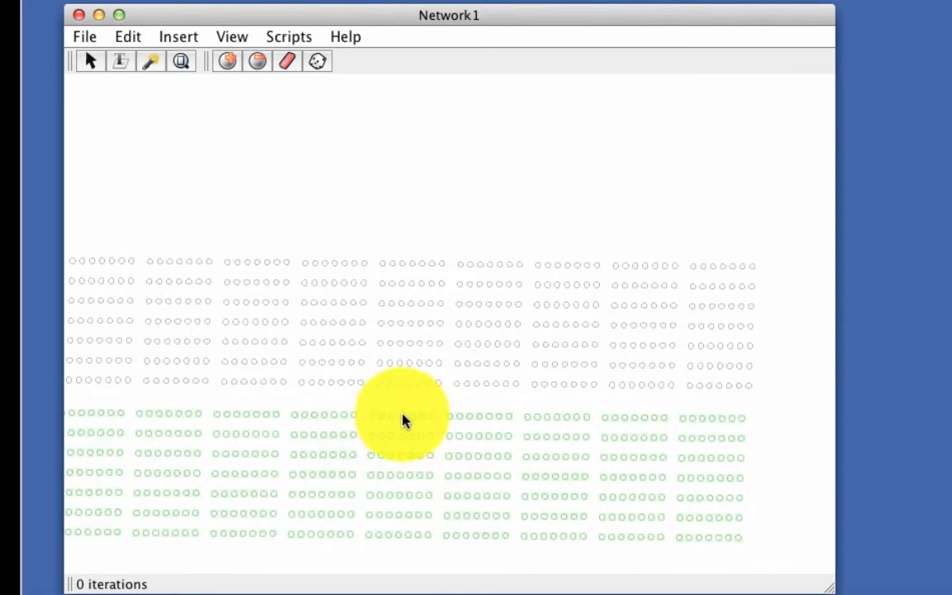
Paste the strip repeatedly until seven evenly spaced strips are stacked, and clear the selection
key(super+v)
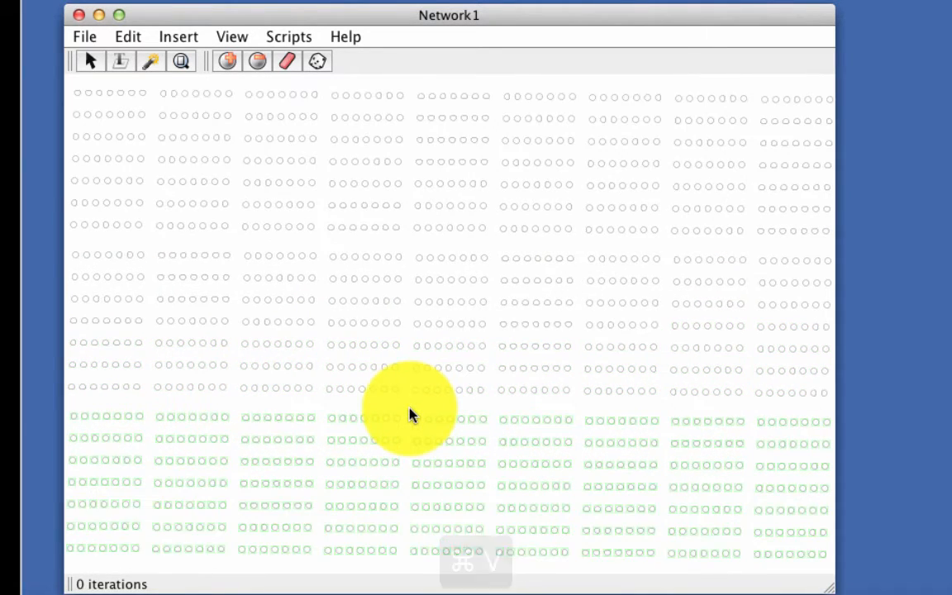
key(super+v)
key(super+v)
key(super+v)
key(super+v)
click(162, 405)
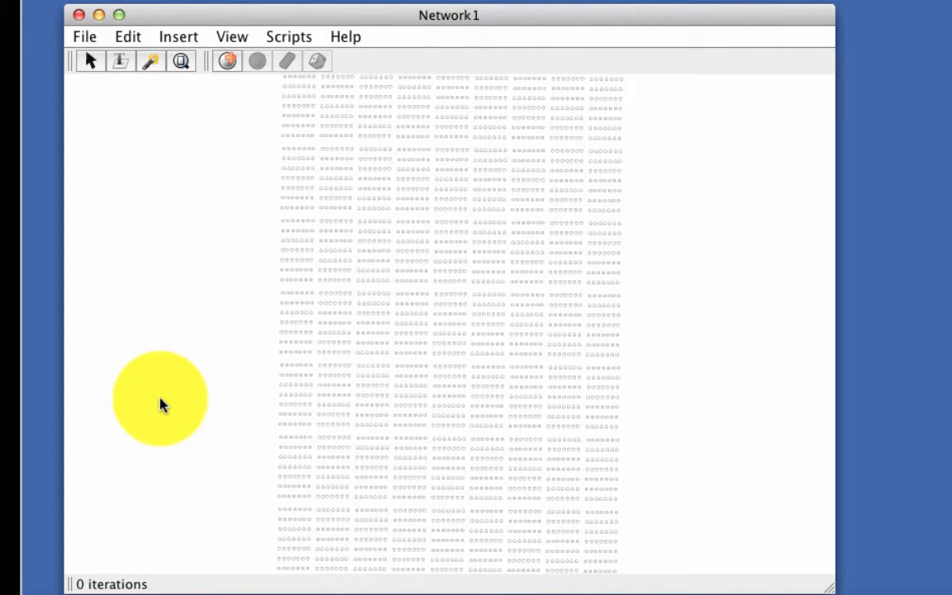
Select all neurons and randomize their activations several times, finishing with nothing selected
key(n)
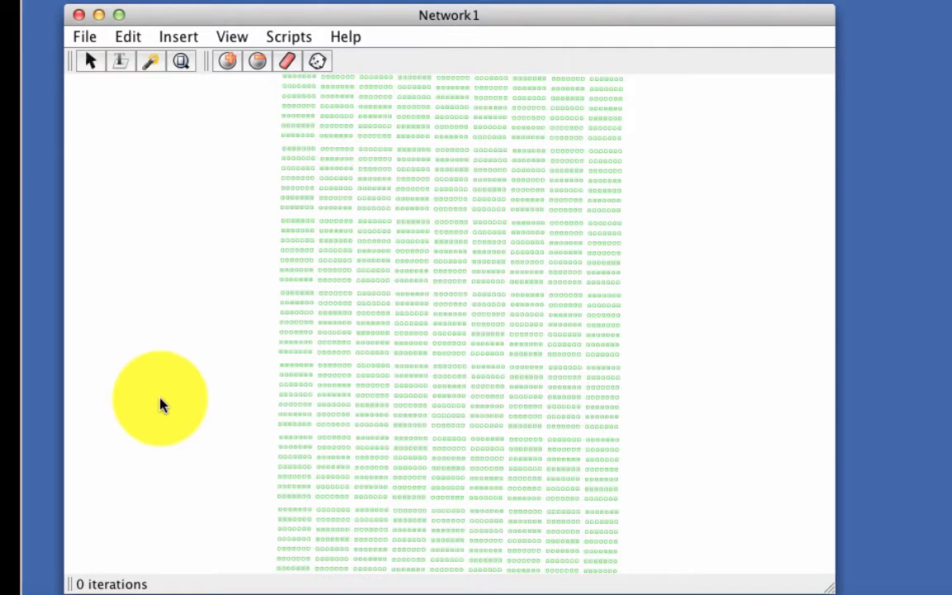
click(318, 62)
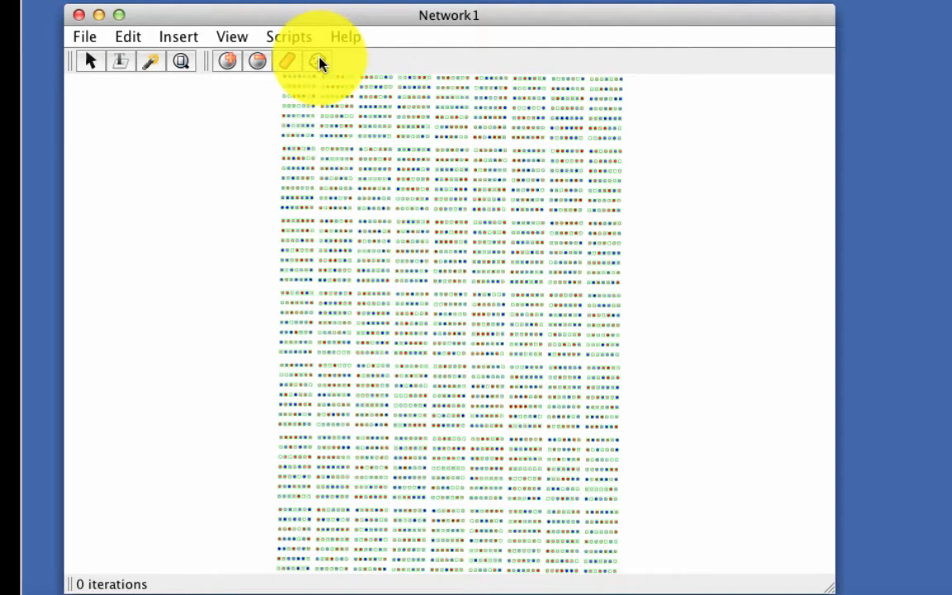
click(318, 62)
click(319, 62)
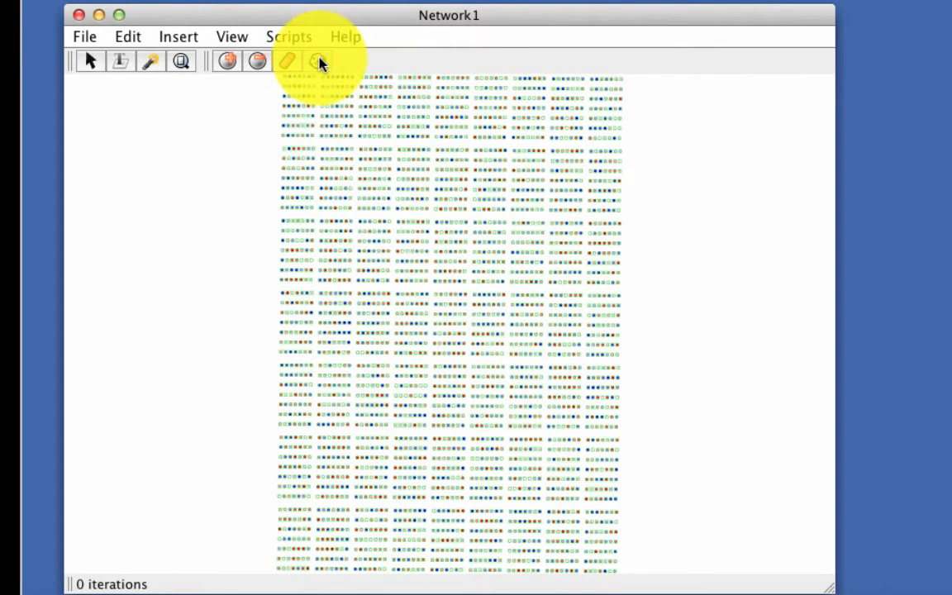
click(318, 62)
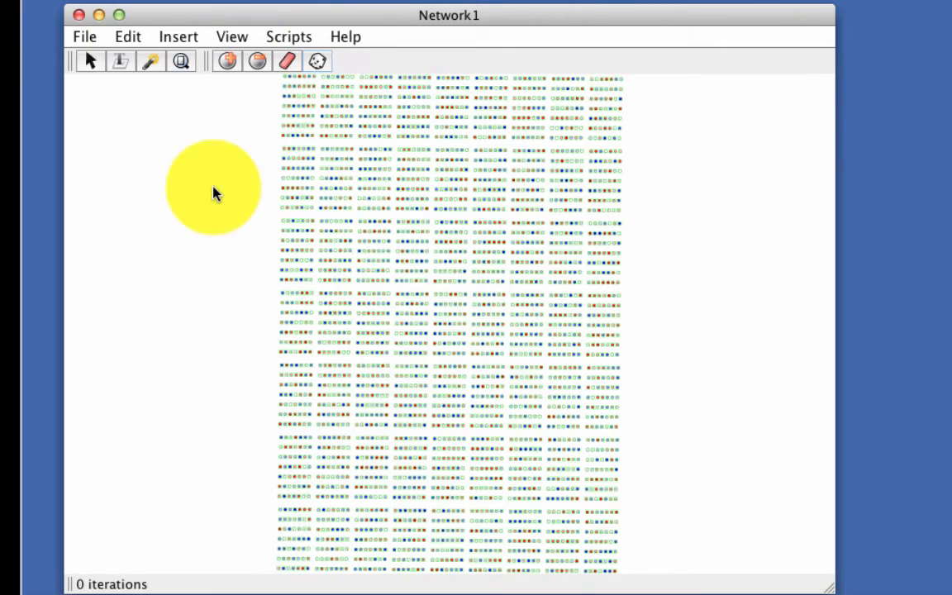
key(r)
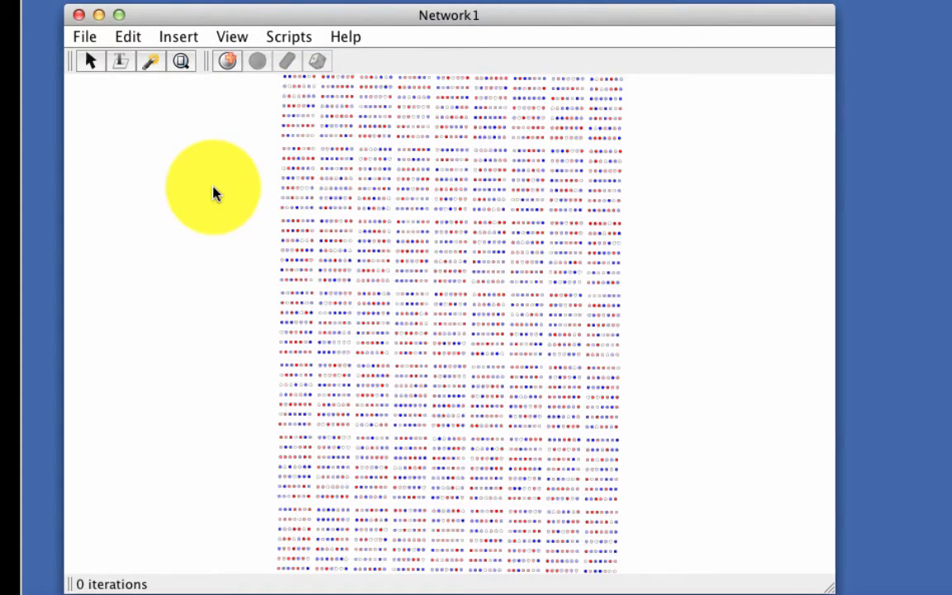
key(n)
key(r)
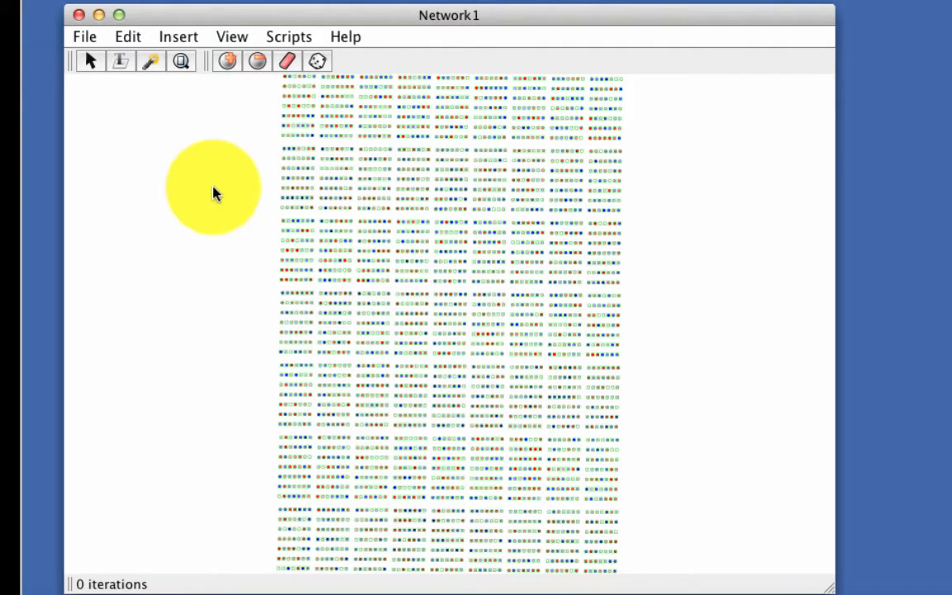
click(213, 195)
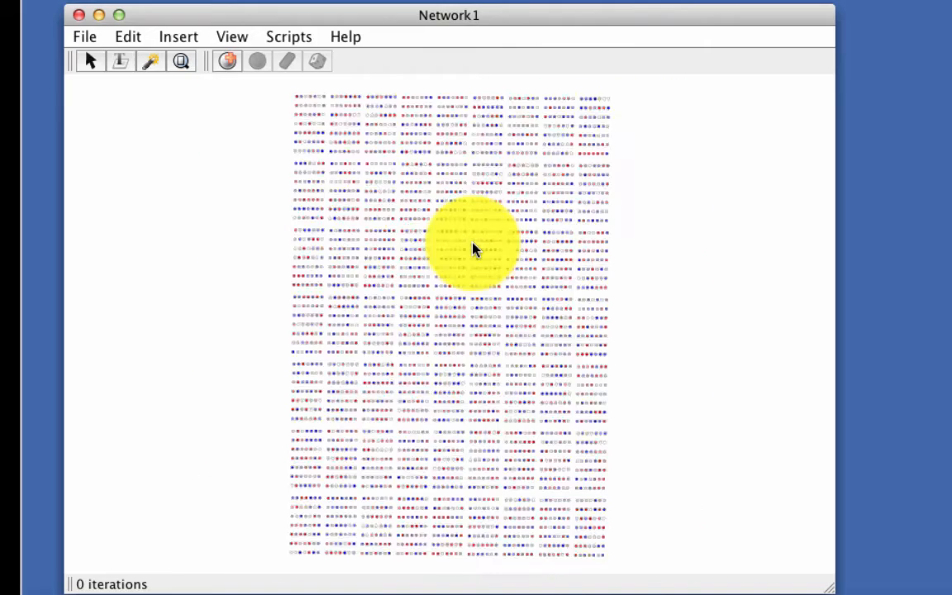
Examine the activation labels and exact activation values of individual neurons near the middle of the network
scroll(473, 248, up, 5)
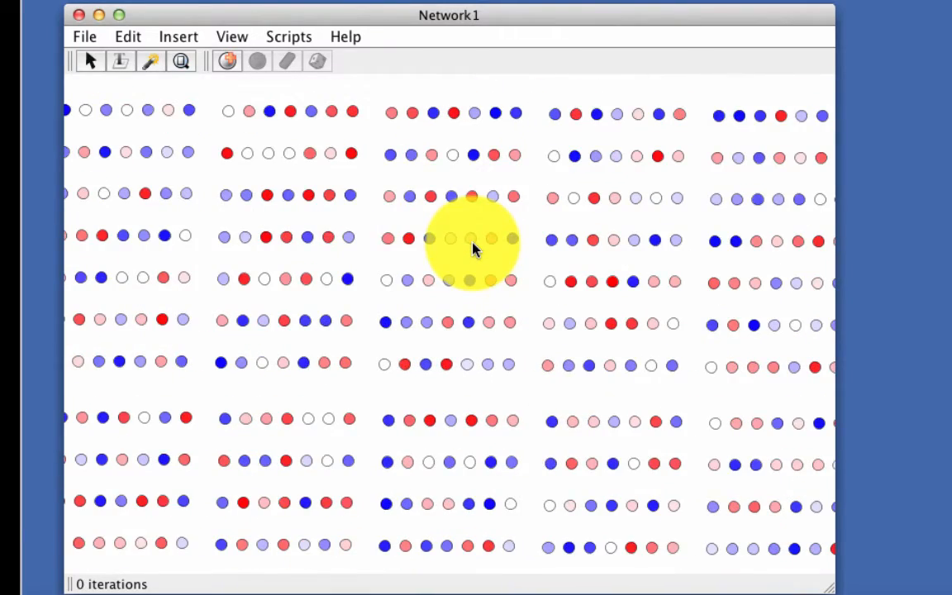
scroll(473, 248, up, 5)
scroll(492, 312, down, 1)
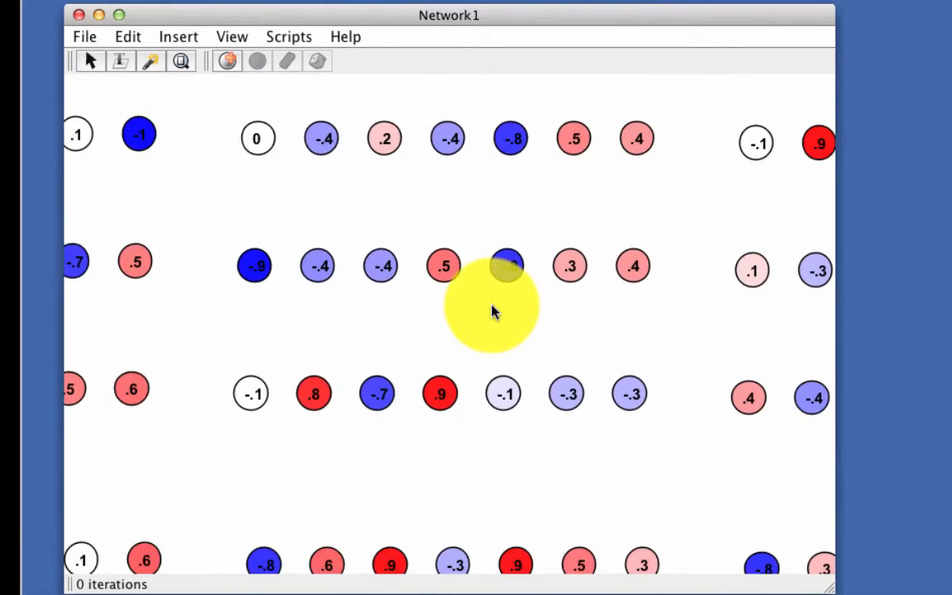
scroll(492, 312, up, 2)
scroll(492, 312, down, 8)
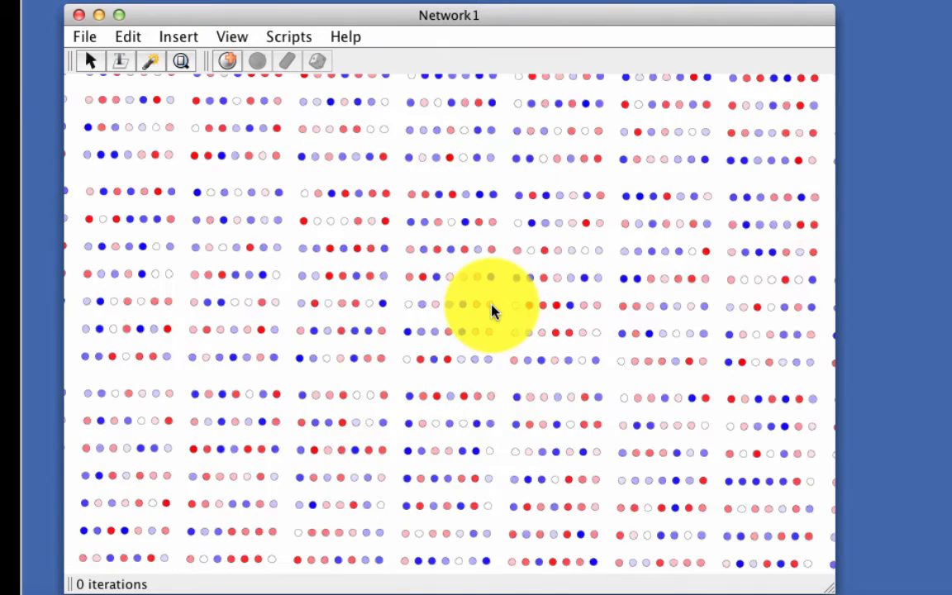
scroll(493, 312, up, 6)
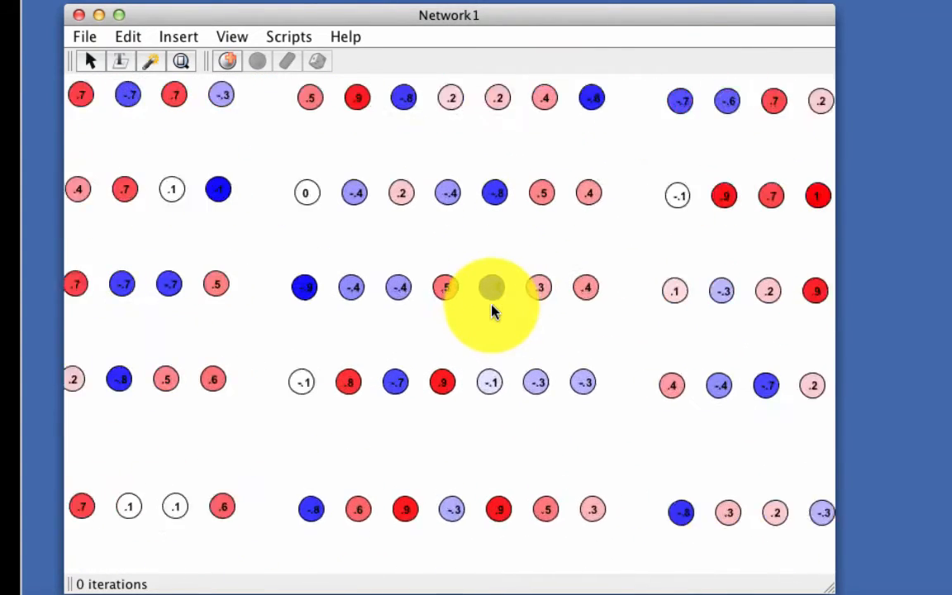
scroll(492, 312, up, 1)
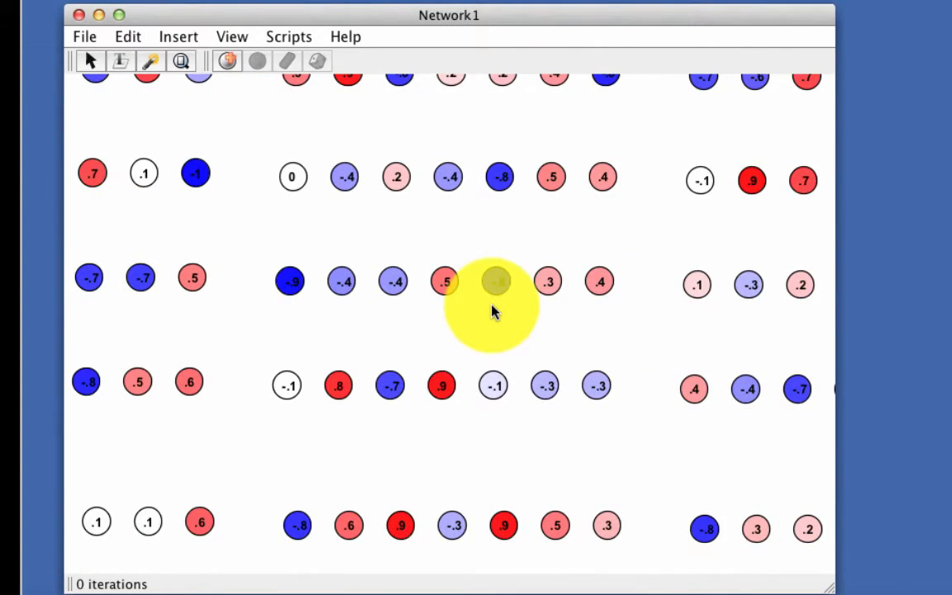
mouse_move(445, 287)
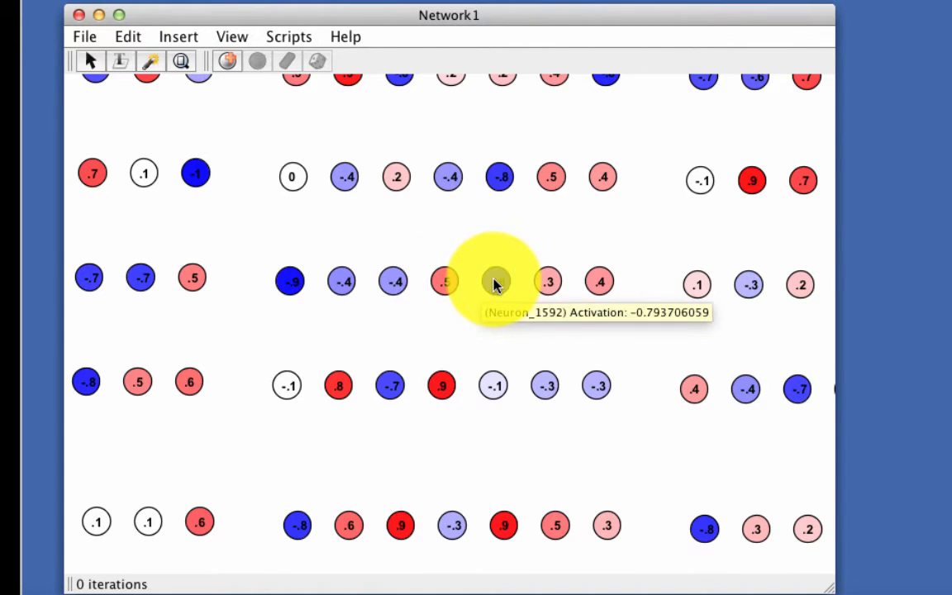
mouse_move(348, 283)
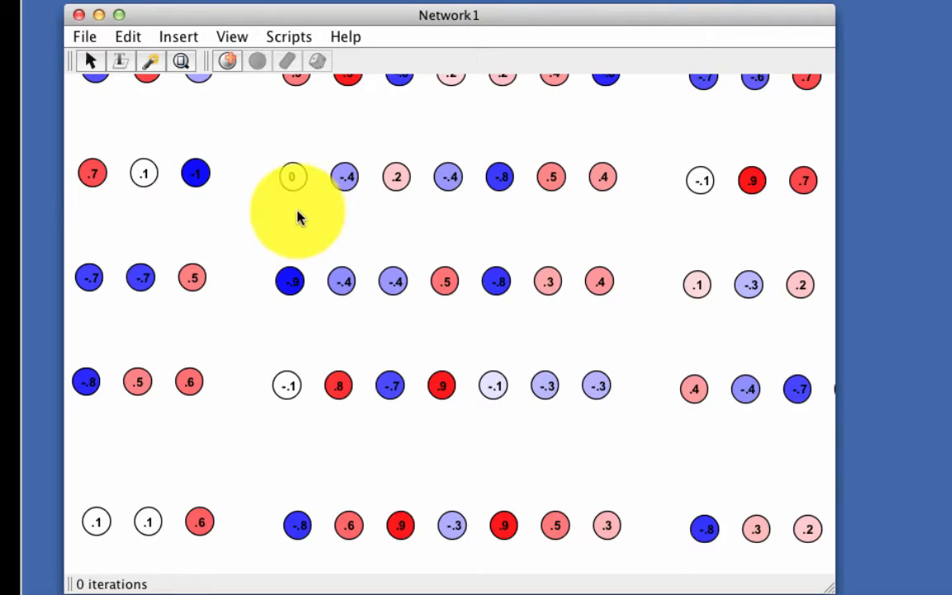
Fit the whole network in view, inspect the middle blocks up close, and select the first neuron of a row there
click(182, 64)
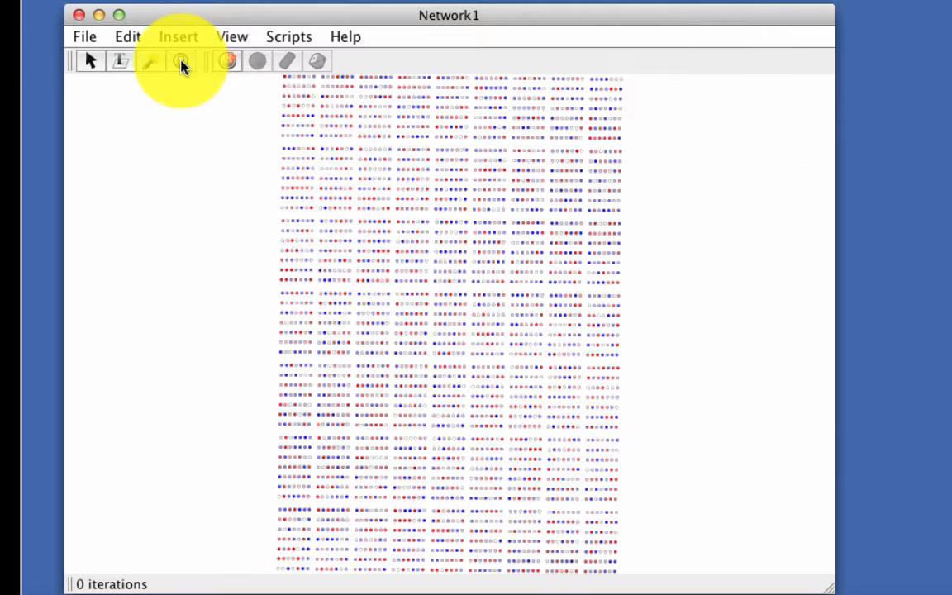
scroll(484, 289, up, 5)
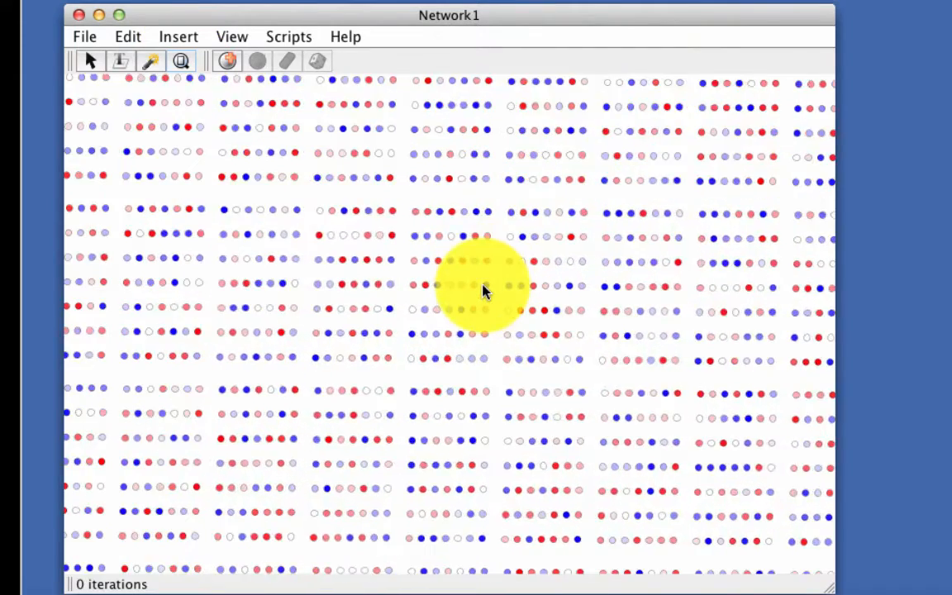
scroll(484, 291, up, 5)
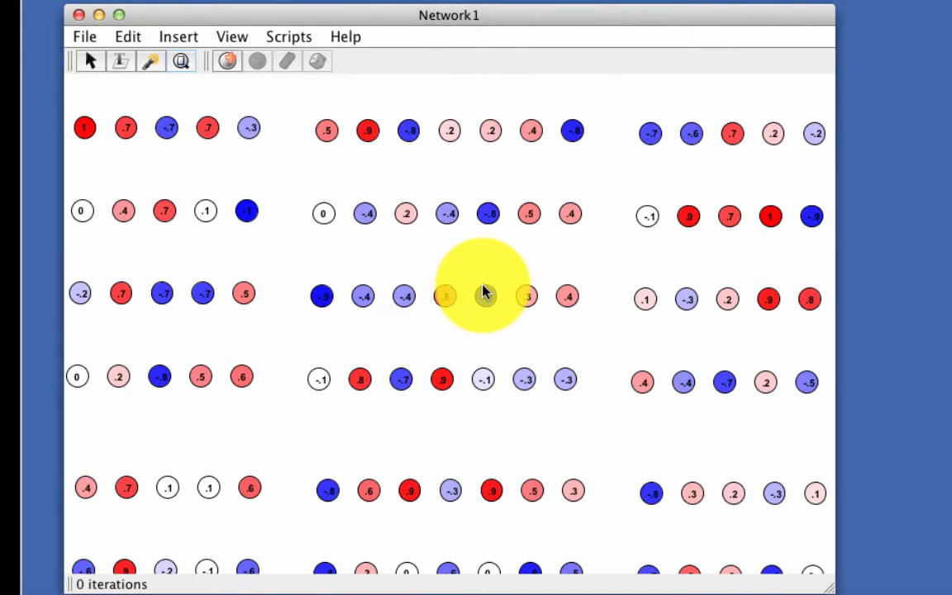
scroll(485, 293, up, 2)
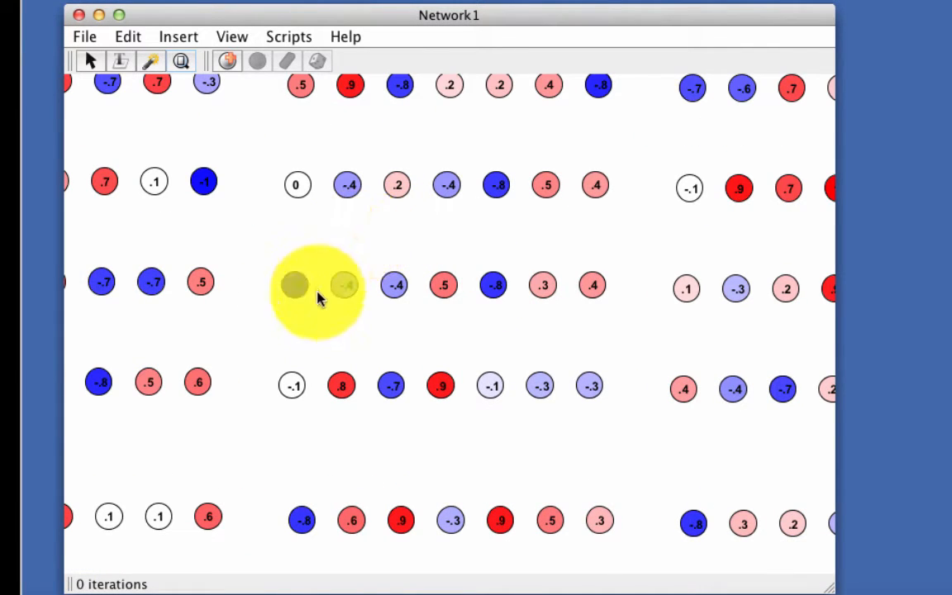
drag(310, 329, 508, 413)
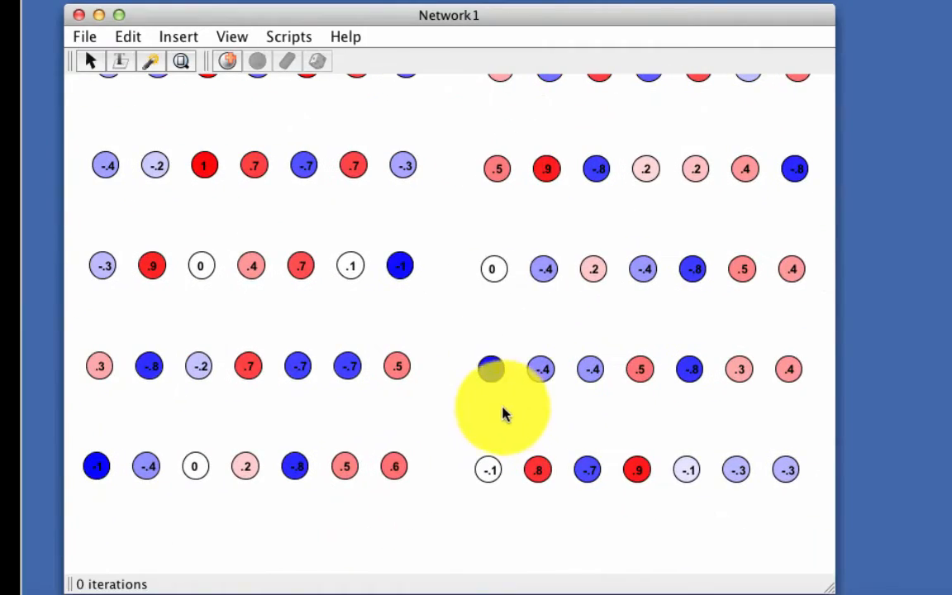
click(494, 270)
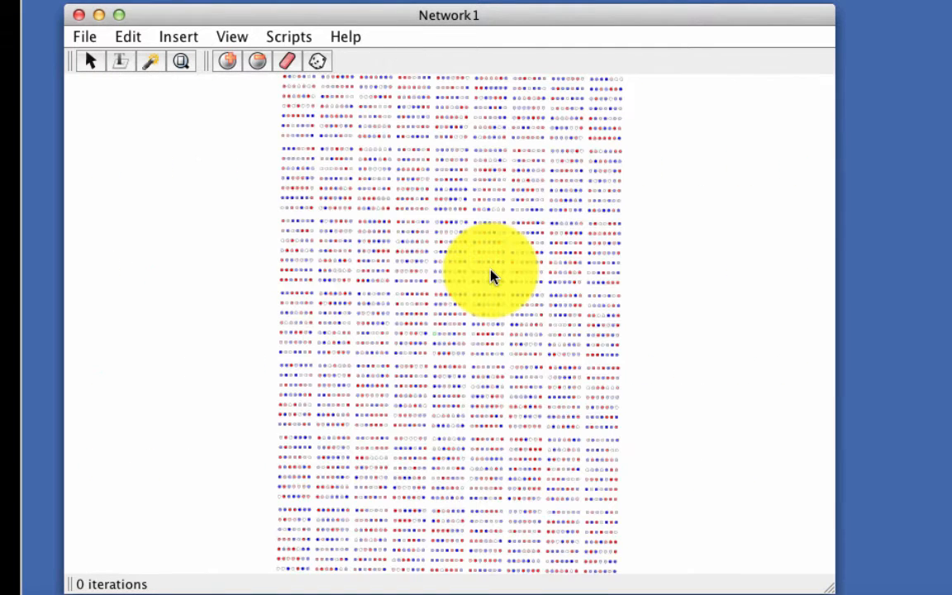
Turn off automatic zooming and move a close-up view across the network's blocks
click(236, 40)
click(240, 94)
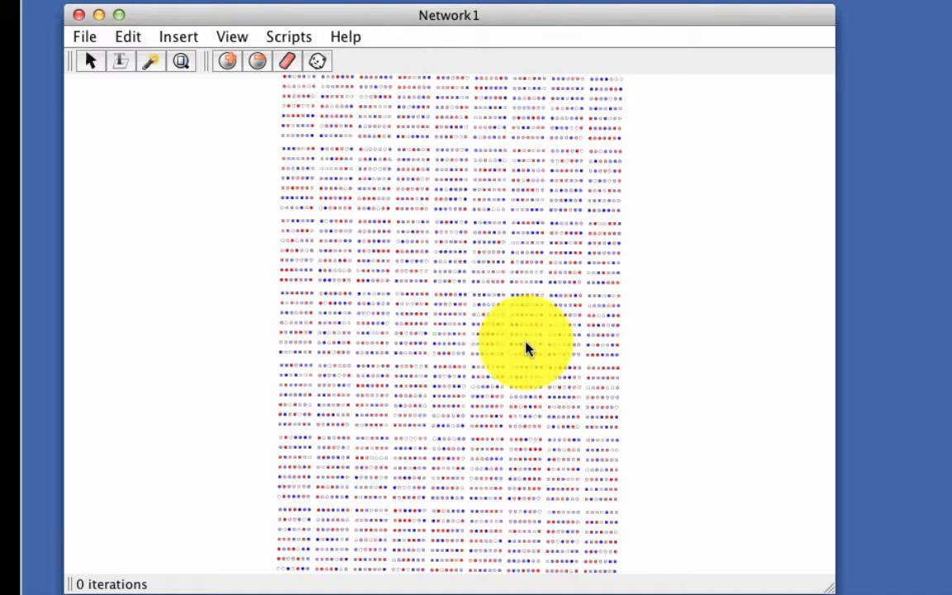
scroll(527, 349, down, 3)
scroll(526, 348, up, 10)
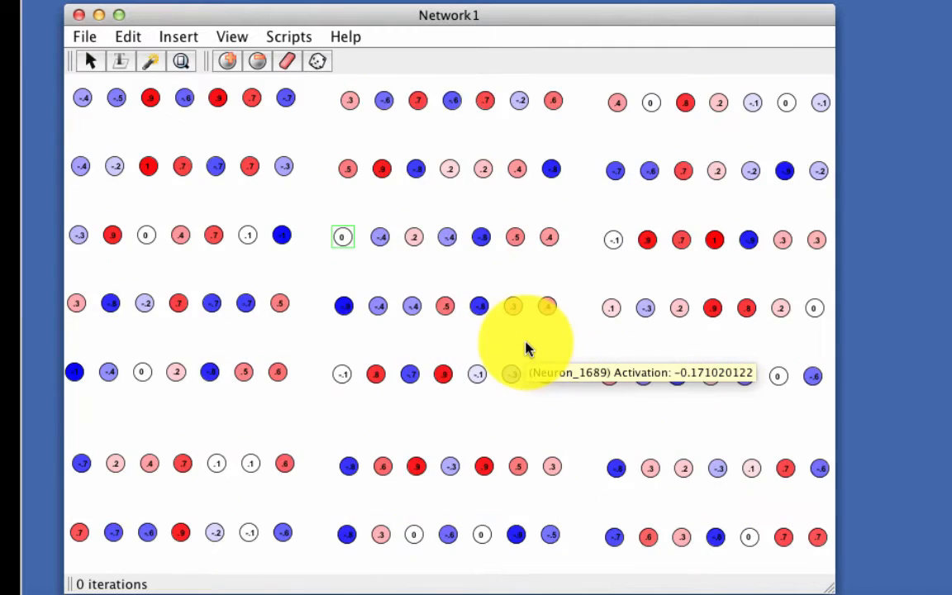
scroll(526, 349, up, 3)
drag(457, 334, 721, 427)
drag(229, 112, 636, 460)
drag(231, 100, 433, 386)
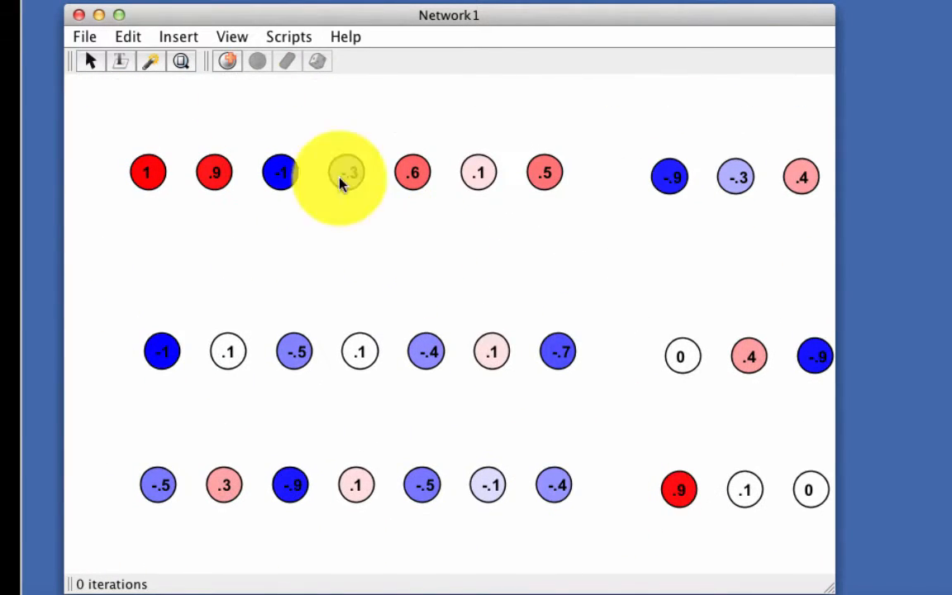
Fit the whole network in view, select all neurons, randomize their activations several times, and deselect them
click(181, 61)
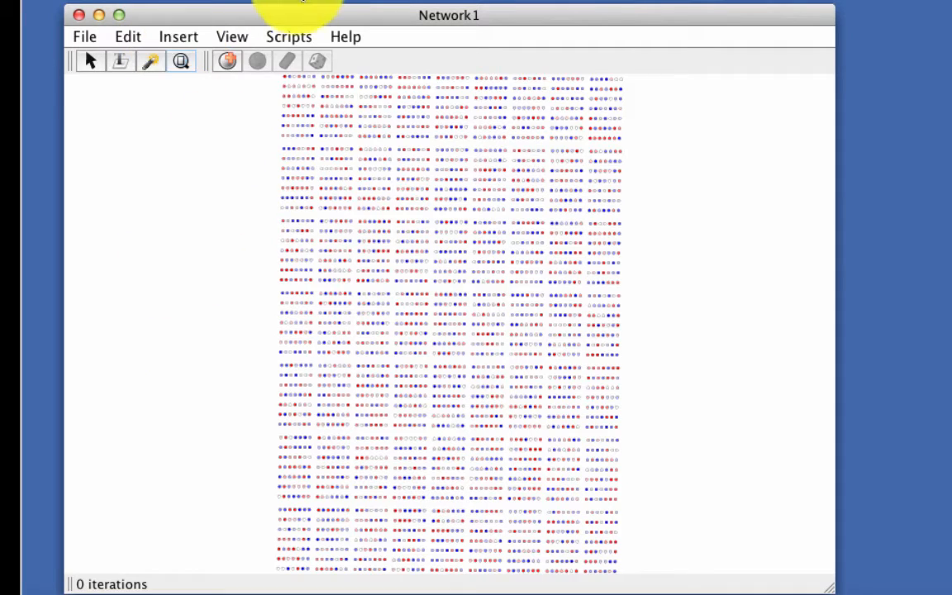
click(230, 37)
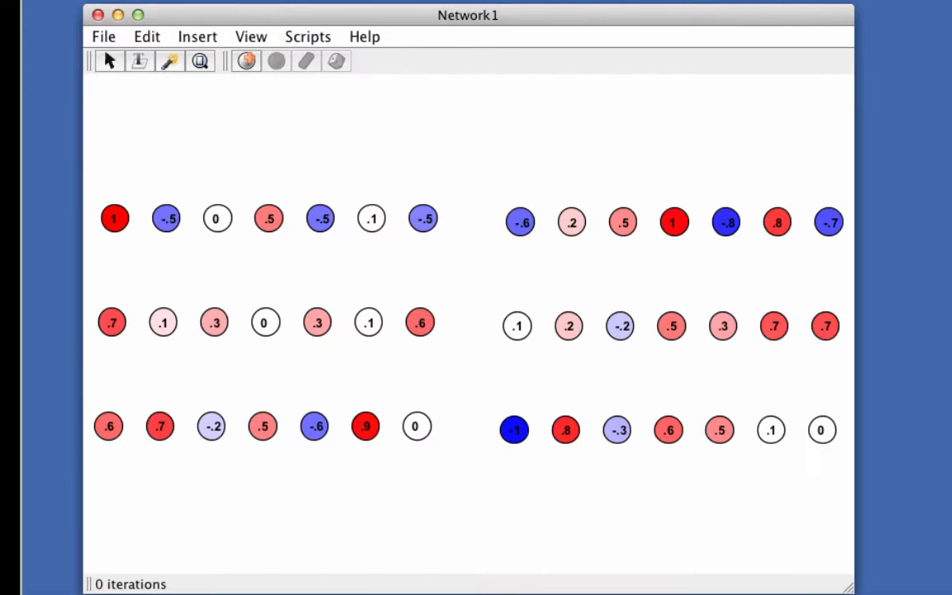
key(n)
key(r)
key(r)
key(r)
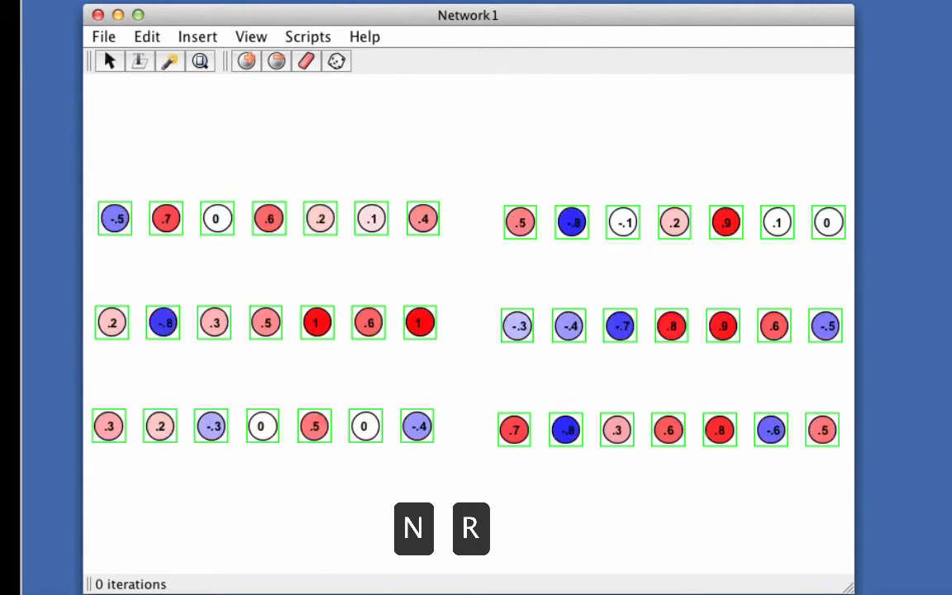
key(r)
key(r)
key(r)
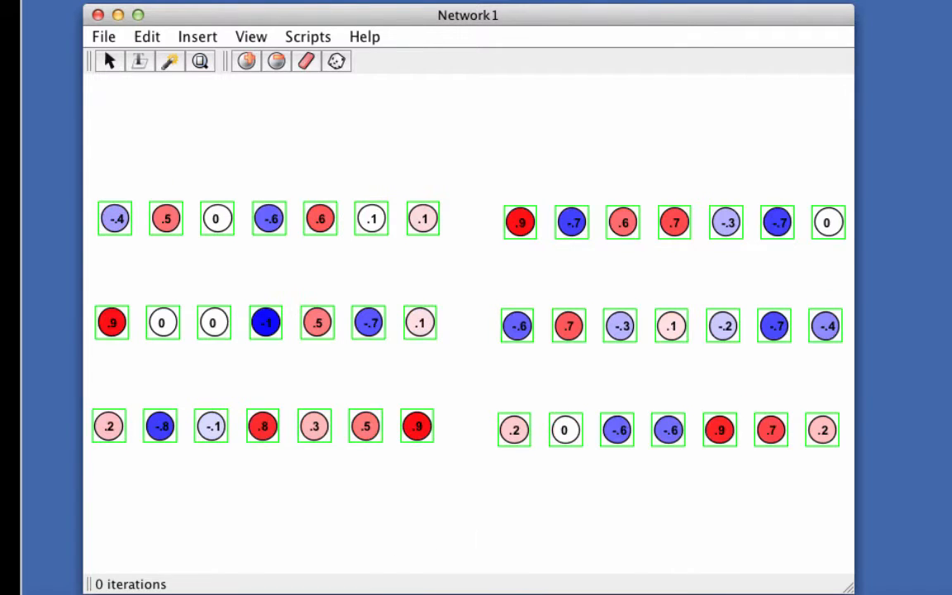
click(494, 156)
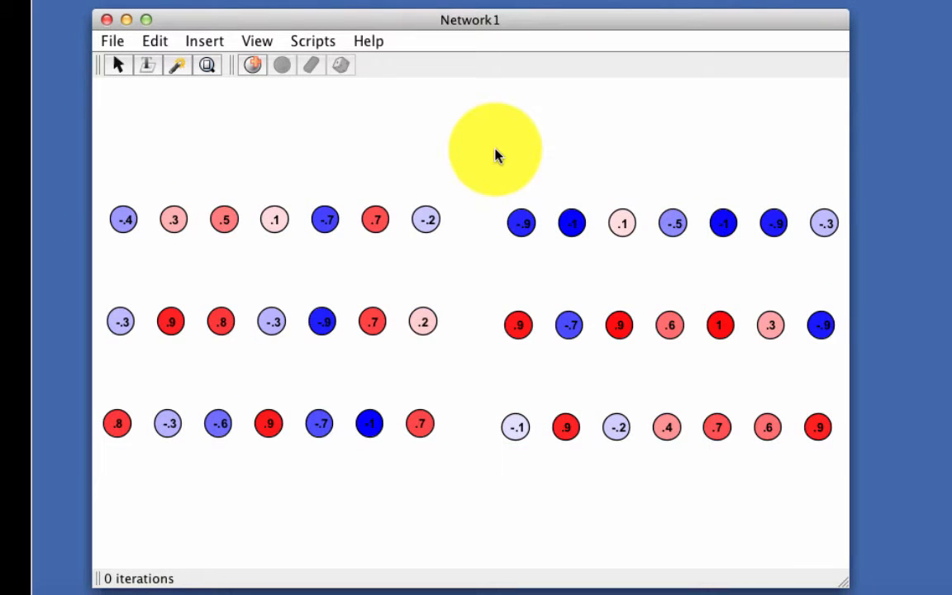
Select all neurons, clear their activations to 0, and deselect them
key(n)
key(c)
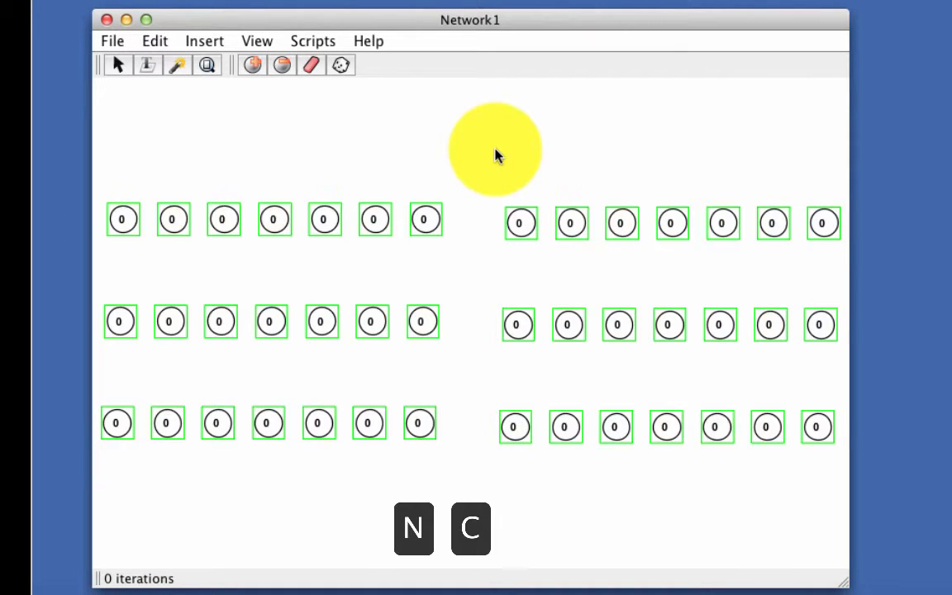
click(496, 153)
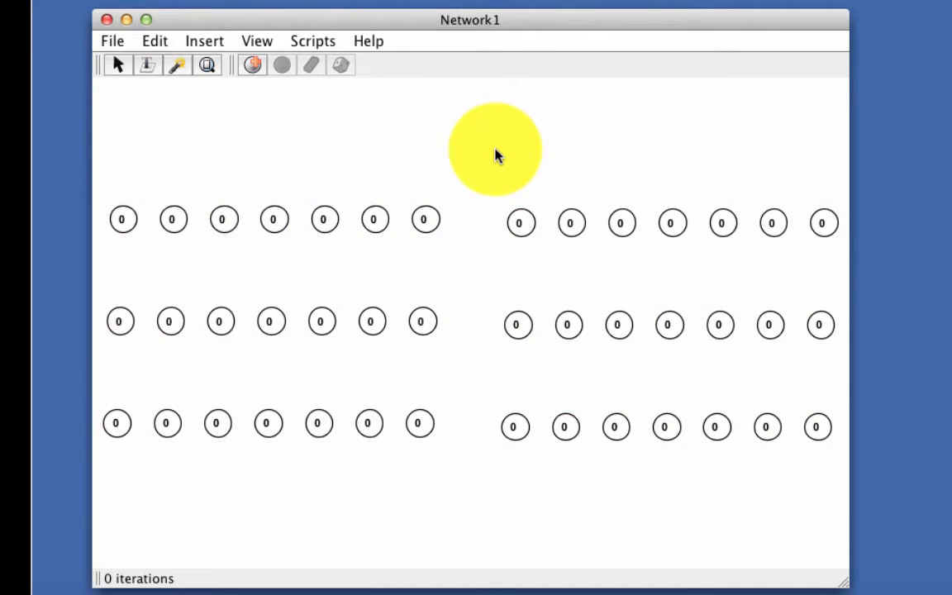
Select all neurons again, randomize their activations, clear them back to 0, and leave nothing selected
key(n)
key(r)
key(n)
key(r)
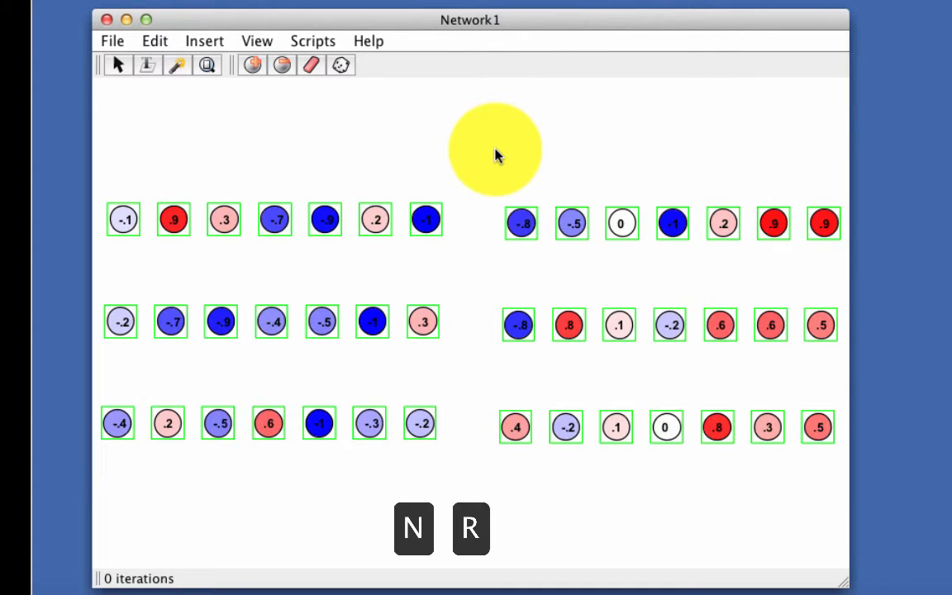
key(n)
key(c)
click(495, 155)
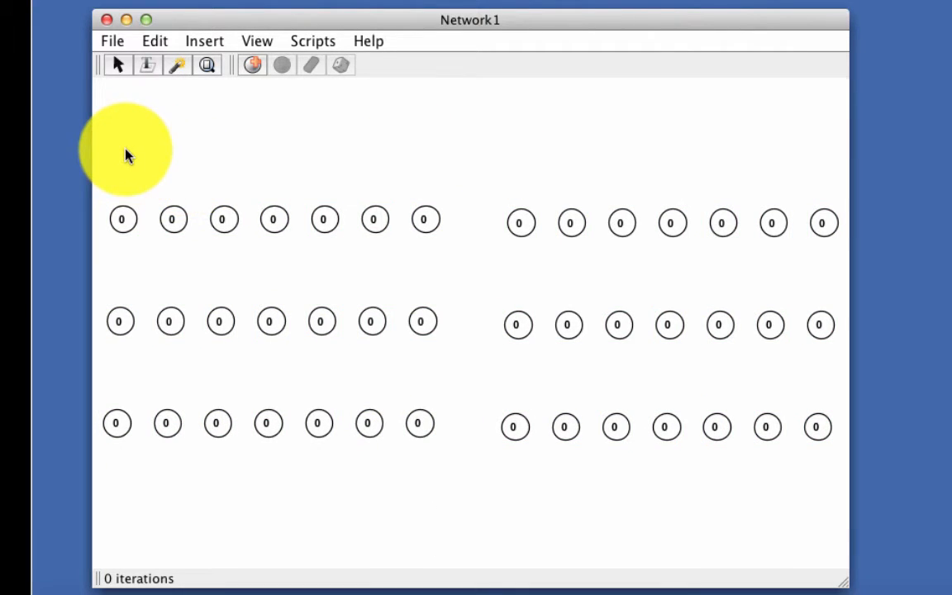
Select the seven neurons of the first row in the left block and view their shared properties, closing without changes
drag(116, 151, 459, 261)
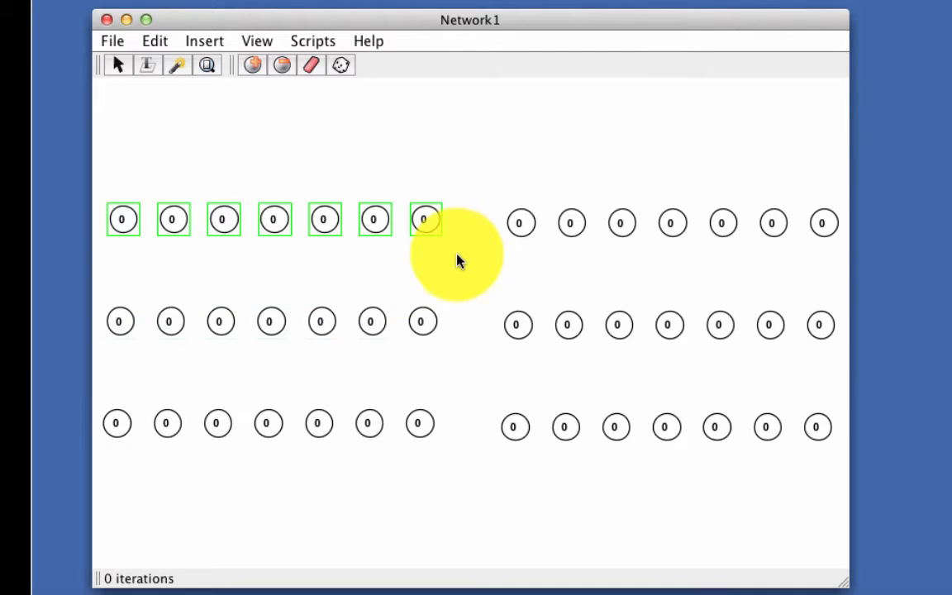
double_click(427, 222)
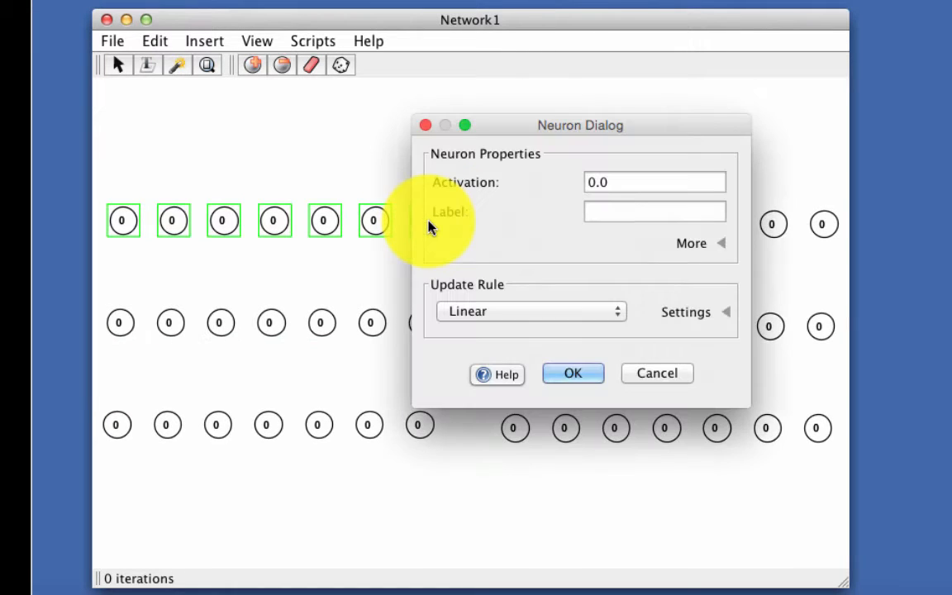
click(425, 125)
View the shared properties of the seven selected neurons twice more, cancel each time, and clear the selection
click(155, 41)
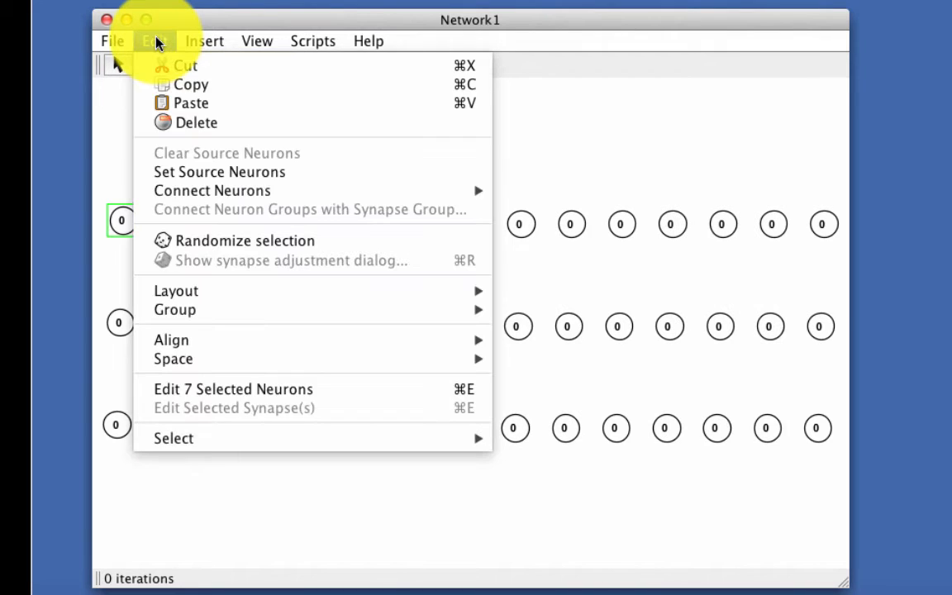
click(221, 389)
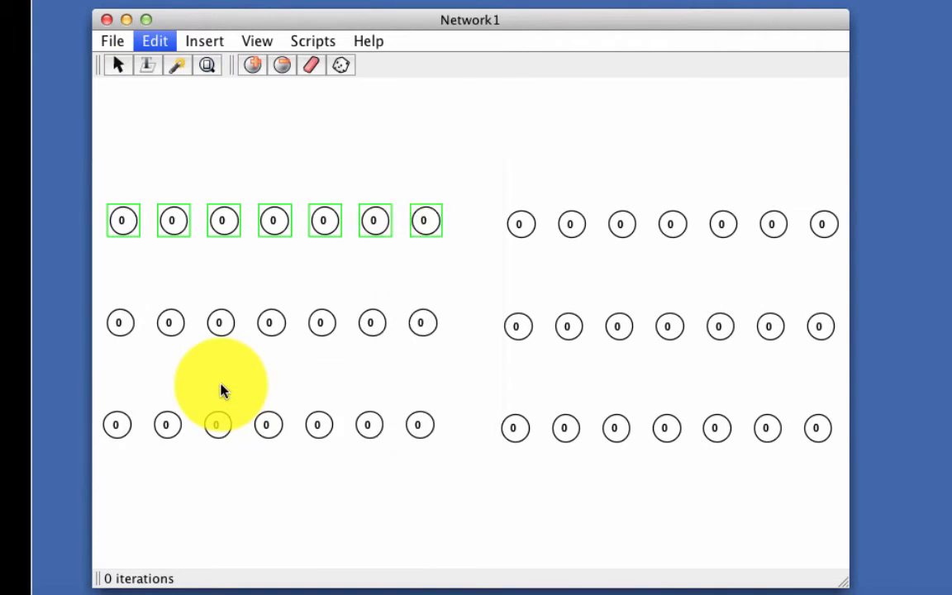
click(671, 377)
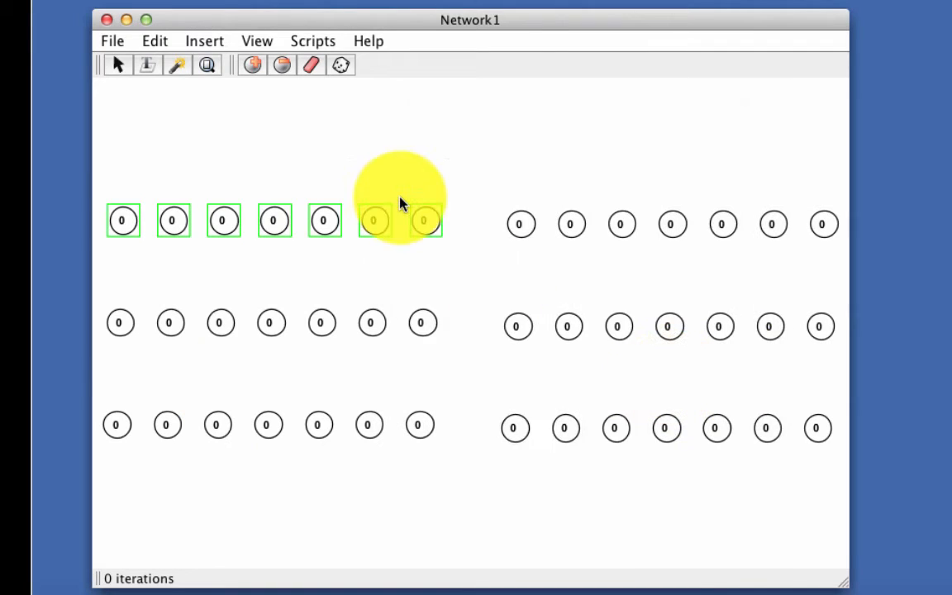
key(super+e)
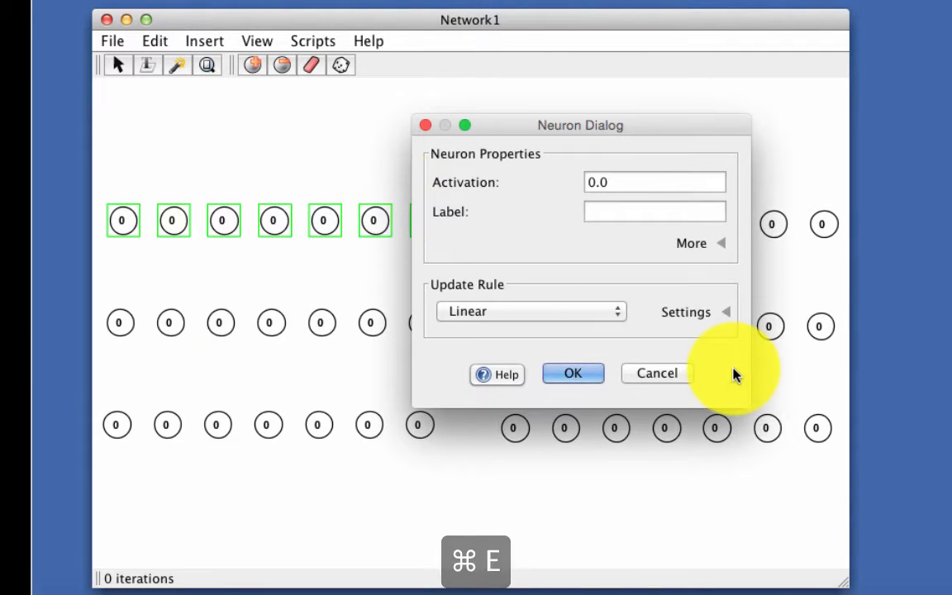
click(668, 373)
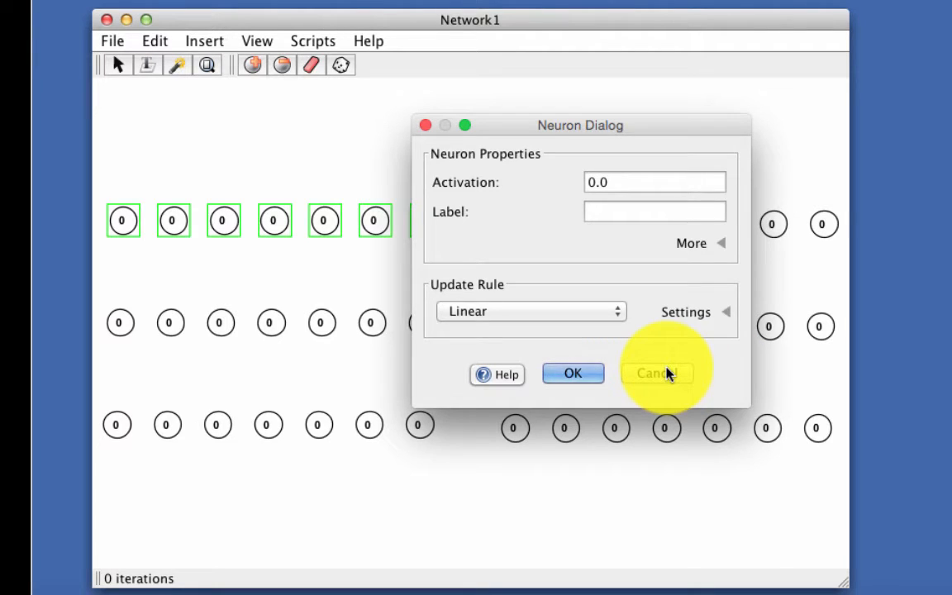
click(668, 374)
click(377, 125)
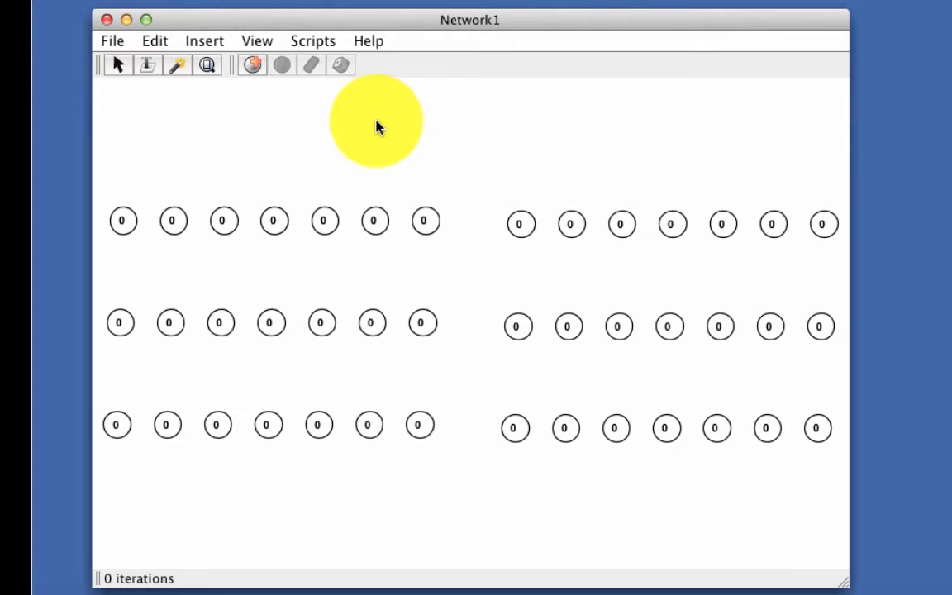
Select all neurons, open their shared properties, and choose Binary as the update rule
key(n)
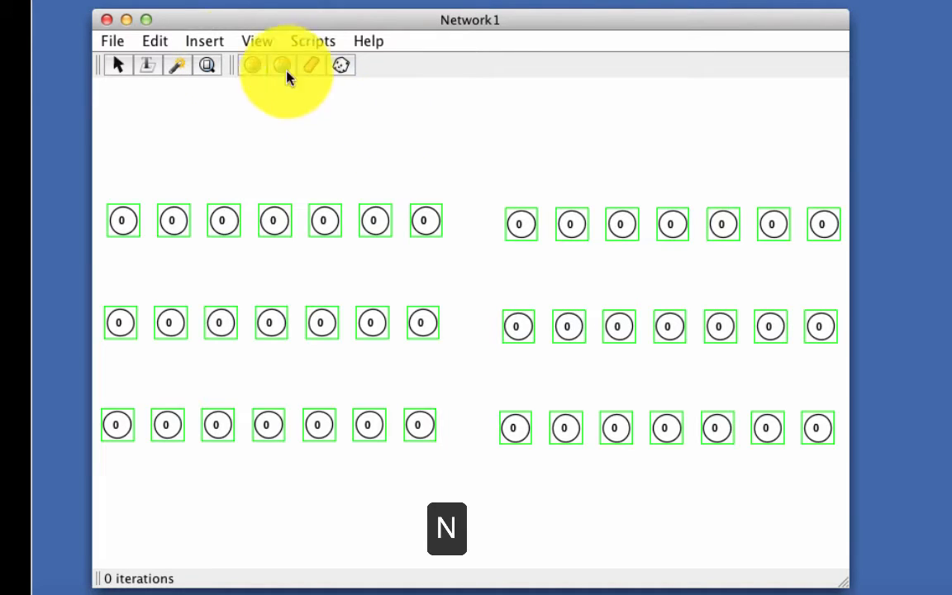
click(159, 38)
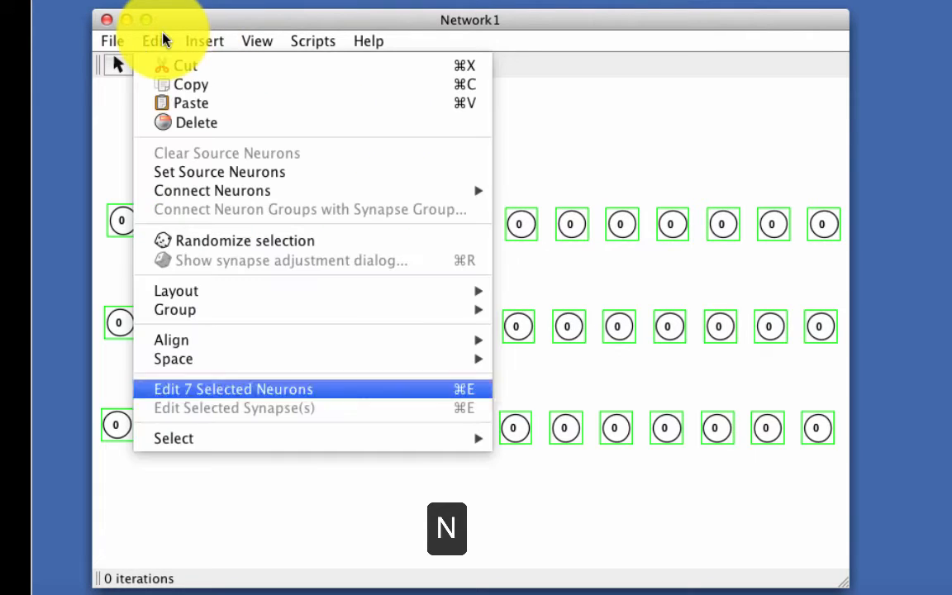
click(181, 395)
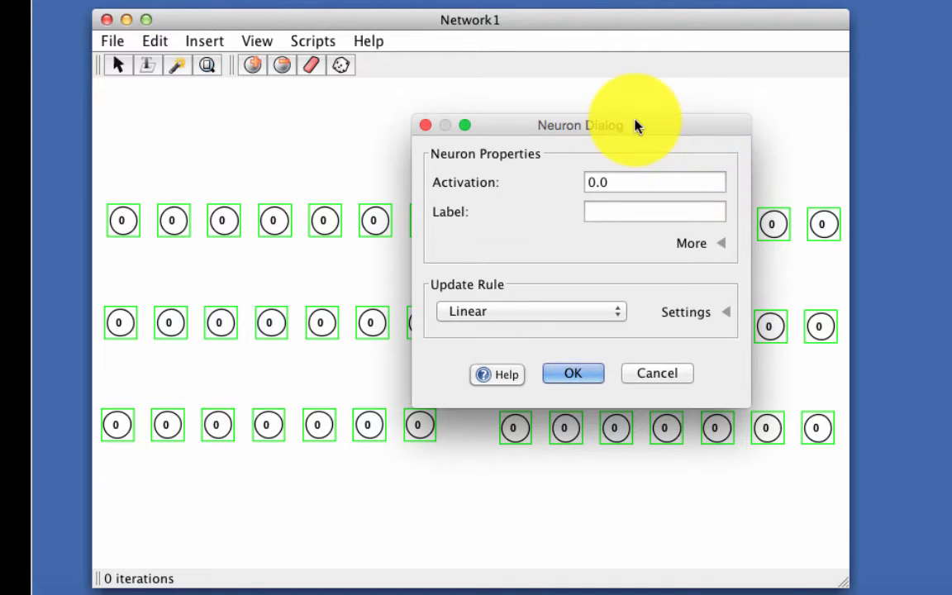
drag(637, 125, 551, 30)
click(508, 213)
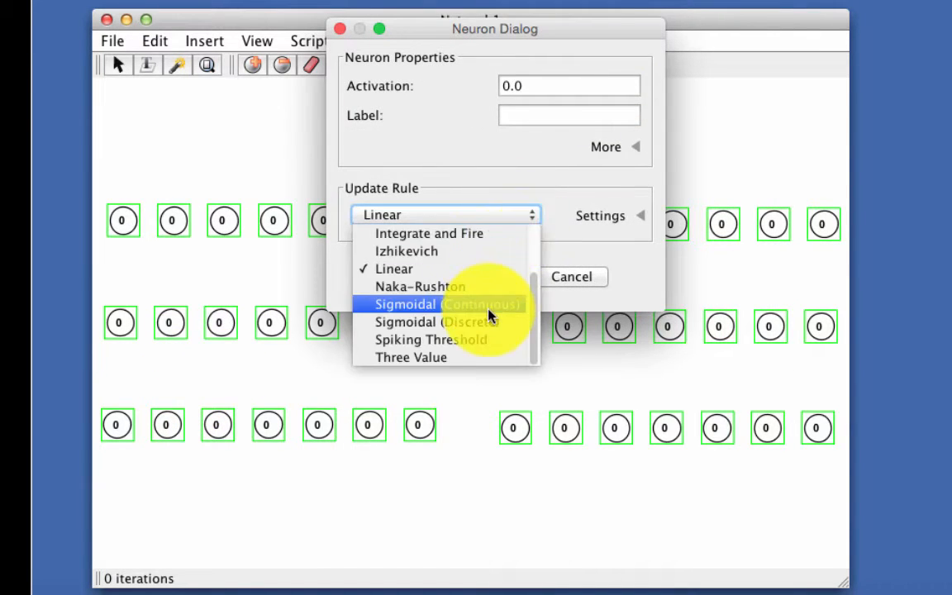
scroll(488, 311, up, 3)
scroll(489, 311, down, 3)
scroll(488, 314, up, 3)
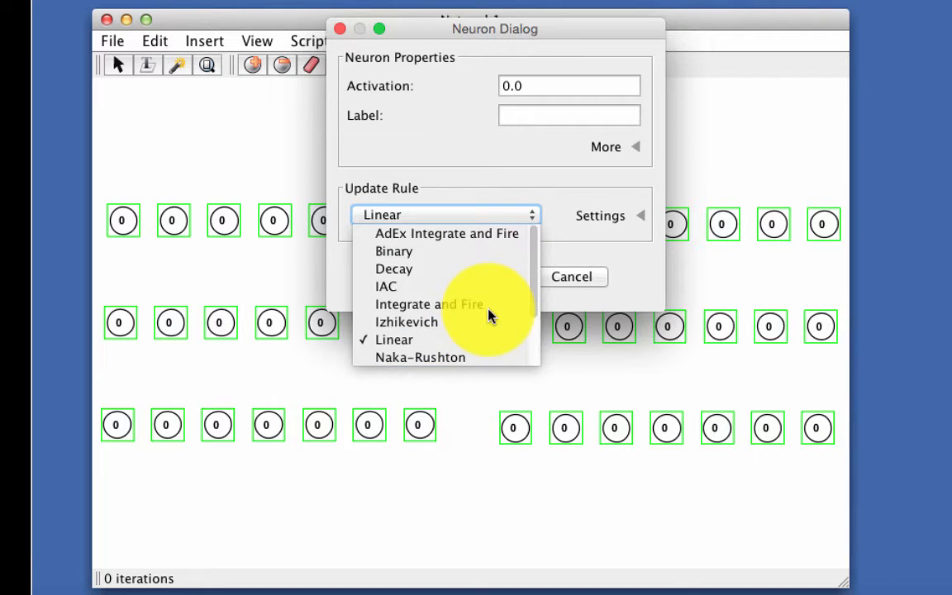
click(504, 253)
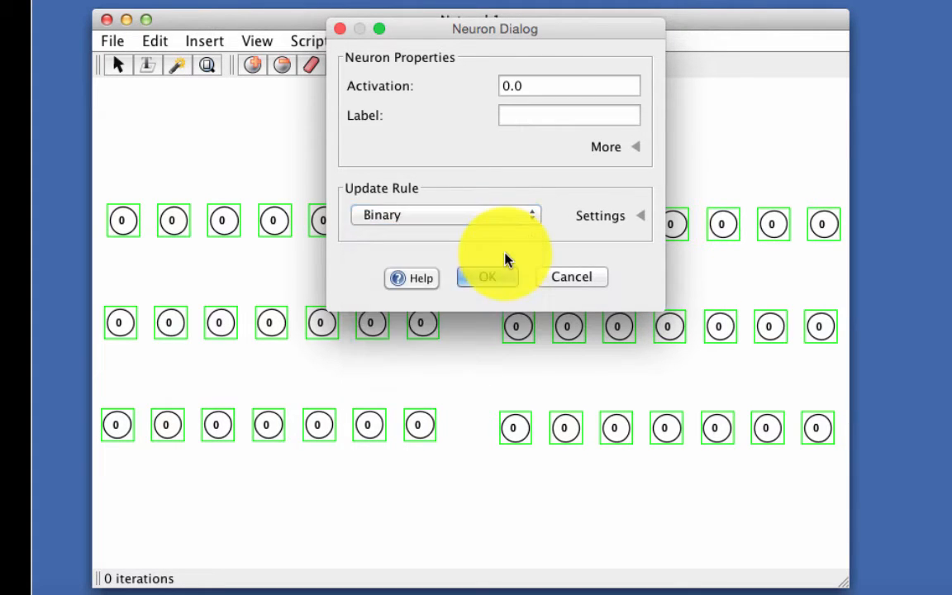
Review the Binary rule's settings and the additional neuron properties, and apply the update rule to all neurons
click(622, 217)
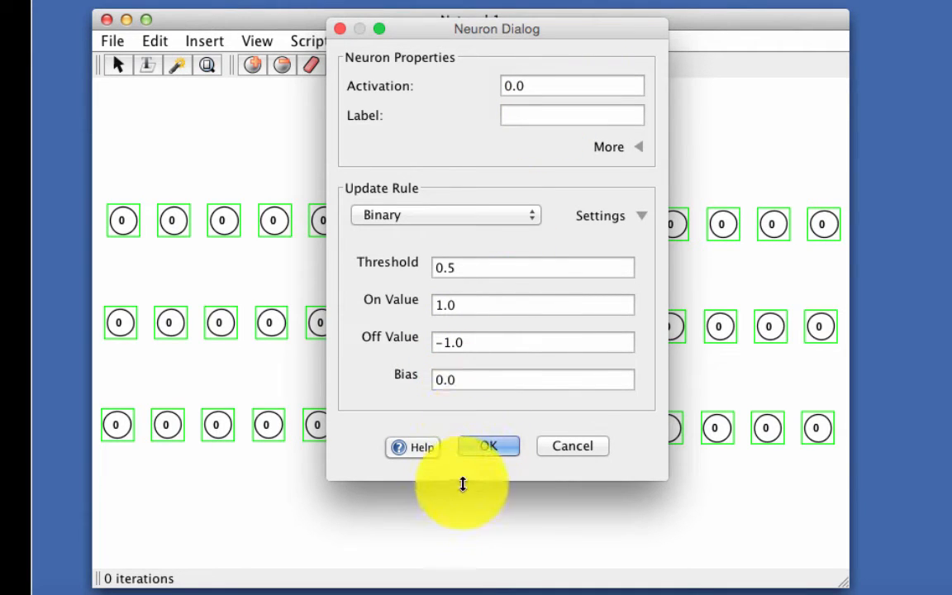
click(618, 149)
click(619, 149)
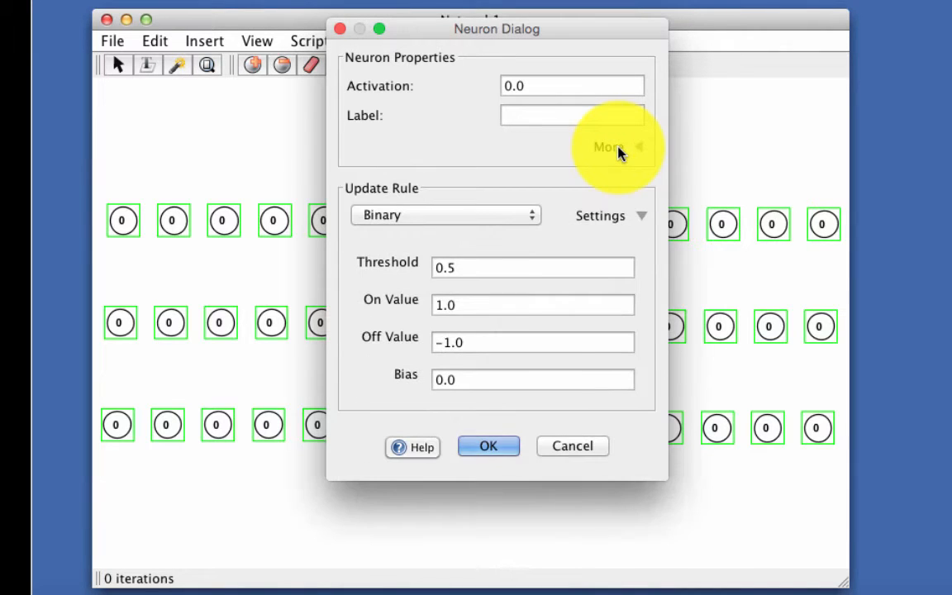
click(487, 446)
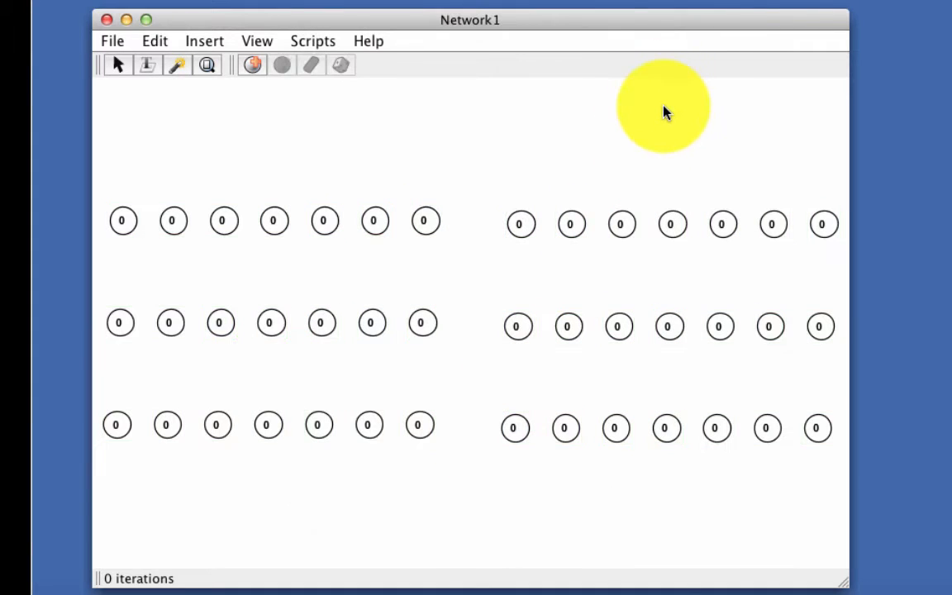
Select all the binary neurons and randomize their activations many times in a row
key(n)
key(r)
key(r)
key(r)
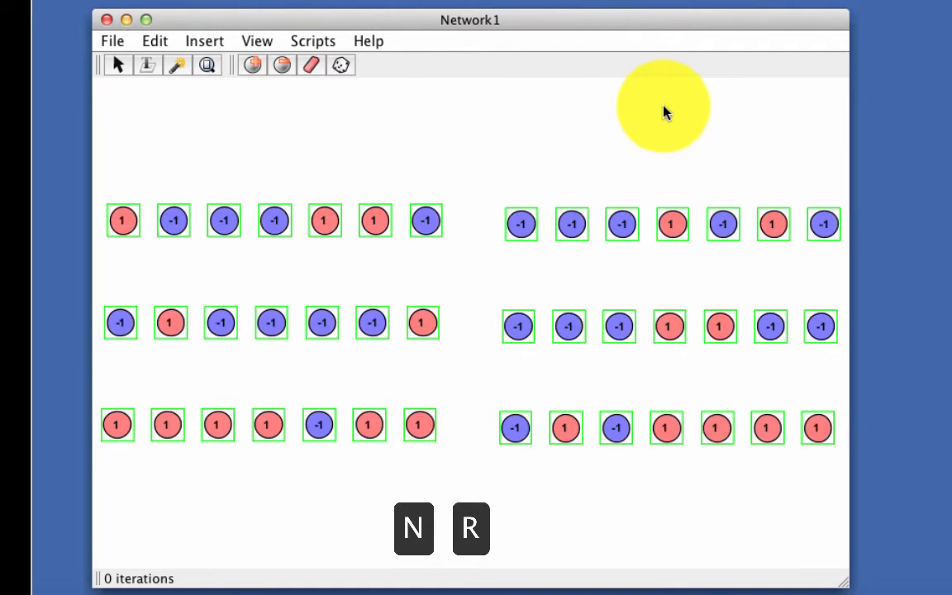
key(r)
key(r)
key(r)
key(r)
key(r)
key(r)
key(r)
key(r)
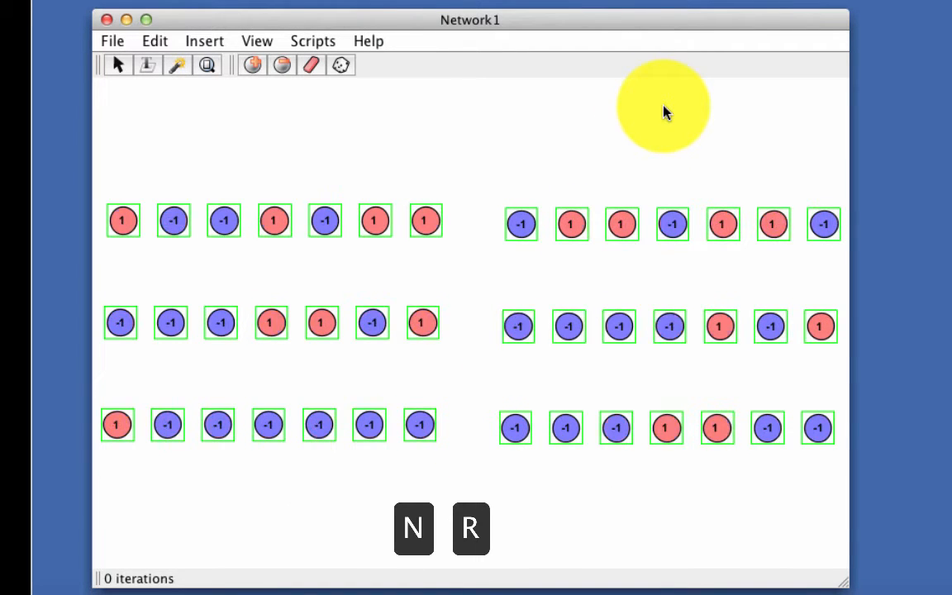
key(r)
key(r)
key(r)
key(r)
key(r)
key(r)
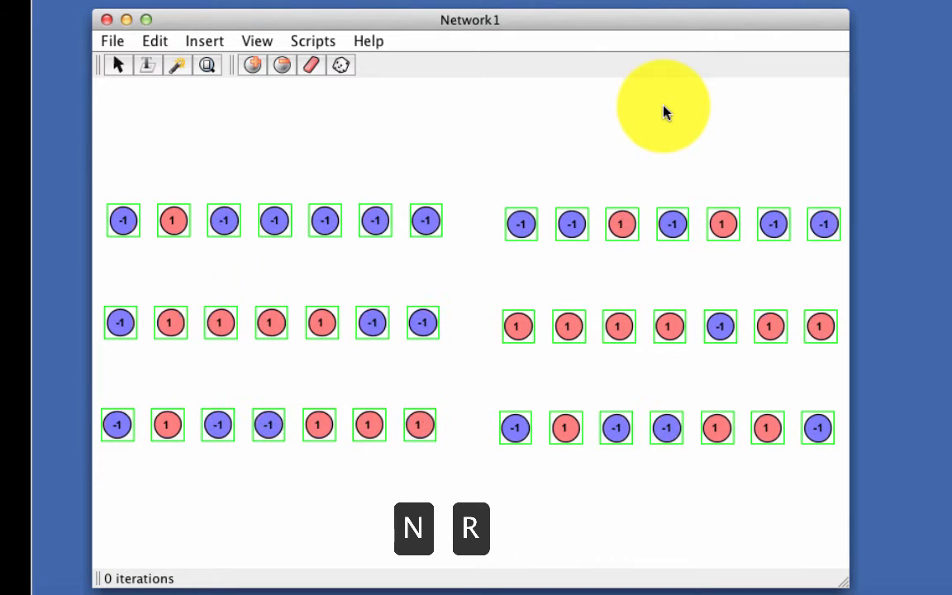
Advance the network by eight single iterations and randomize the activations of the selected neurons again
key(space)
key(space)
key(space)
key(space)
key(space)
key(space)
key(space)
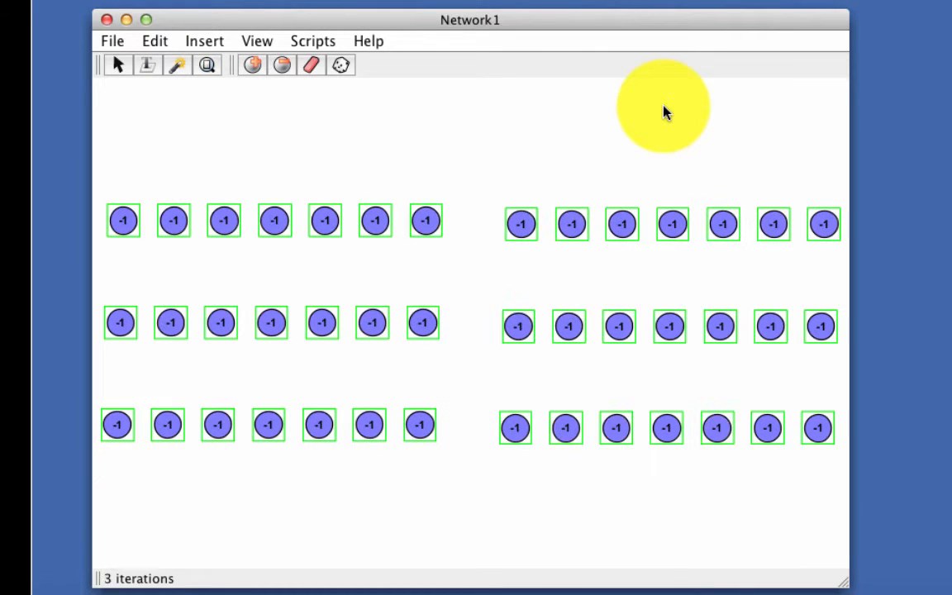
key(space)
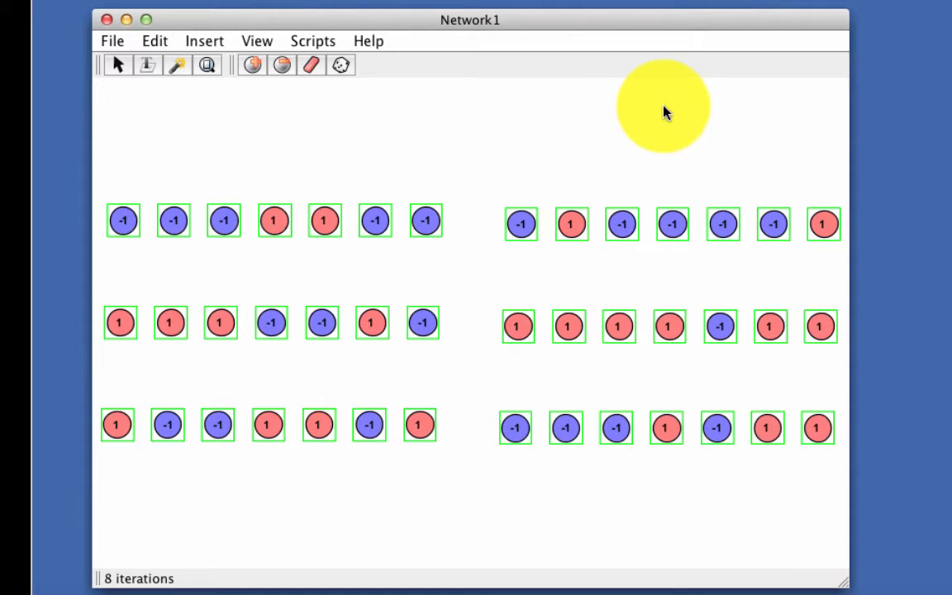
Browse the available update rules in the selected neurons' shared properties, cancel without changes, and deselect all neurons
double_click(583, 217)
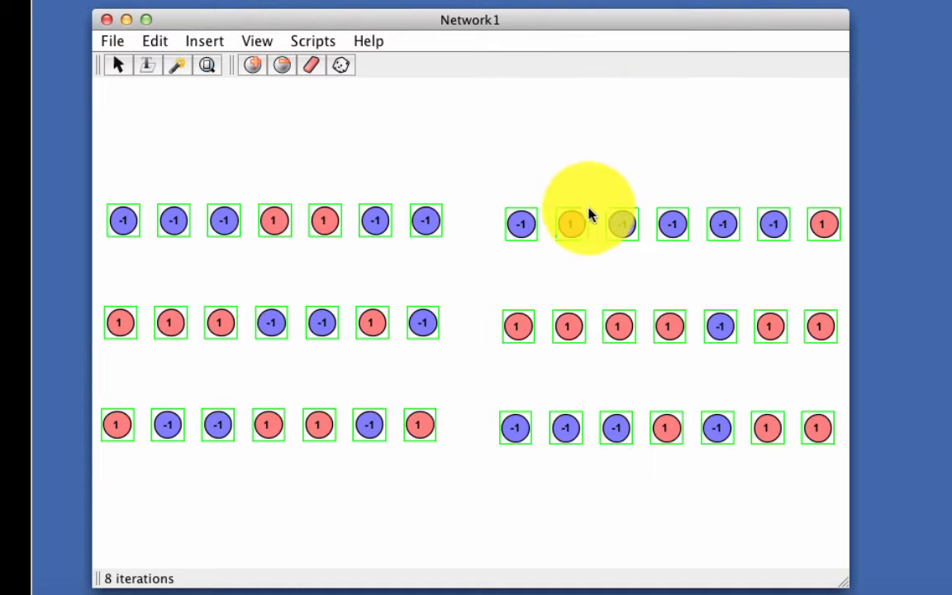
click(542, 314)
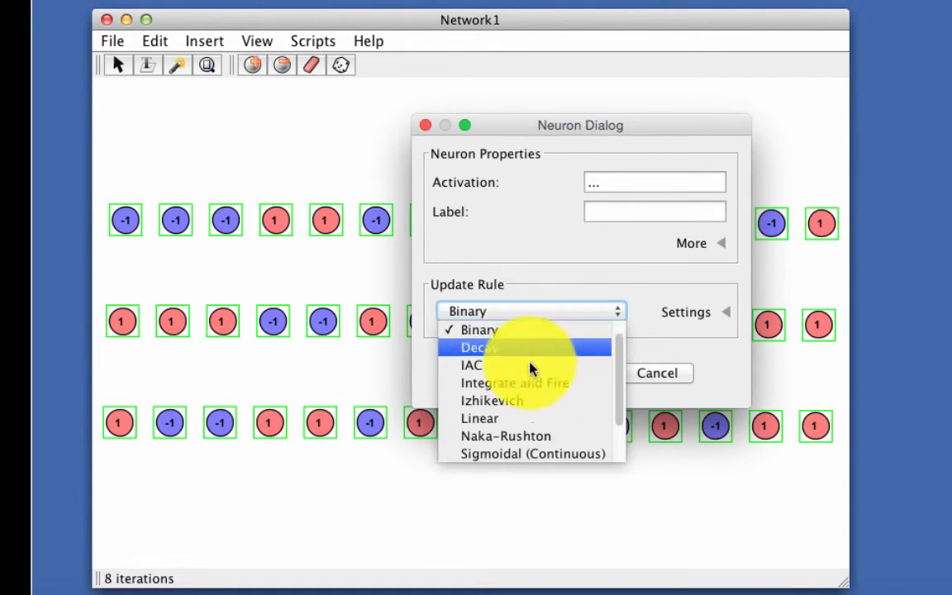
click(578, 261)
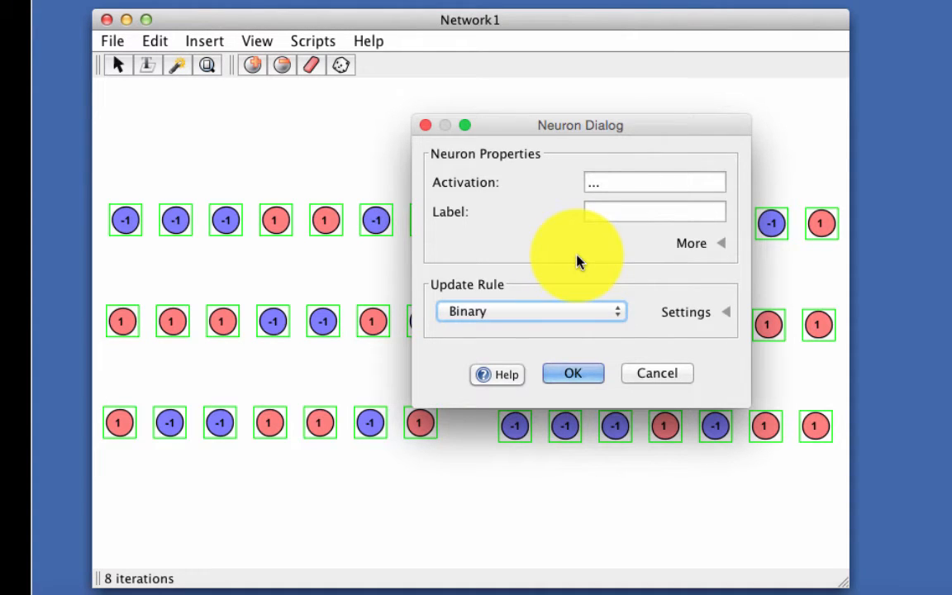
click(658, 376)
click(480, 186)
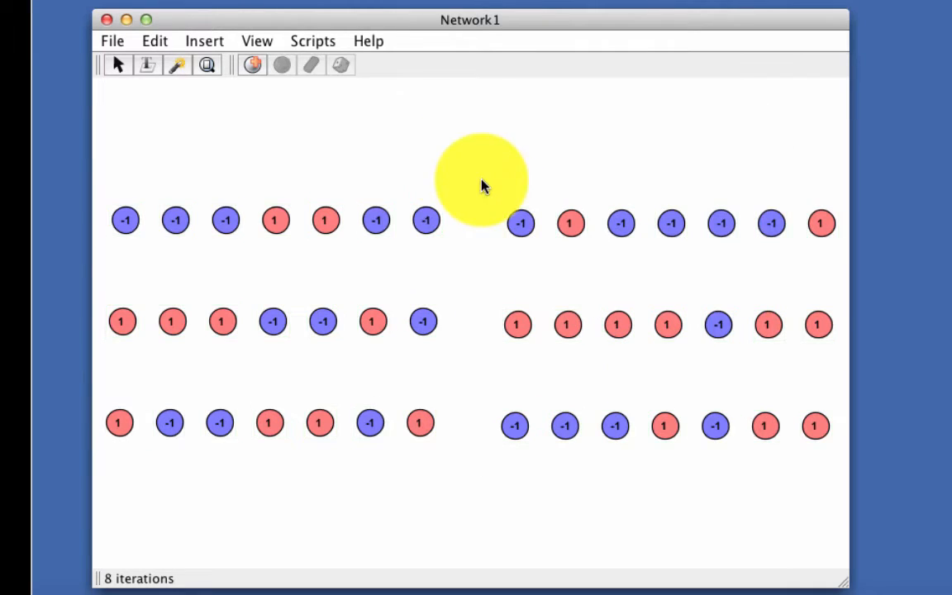
Label the leftmost neuron of the upper row "First neuron" and move it above its row
double_click(130, 221)
click(634, 225)
text(First neuron)
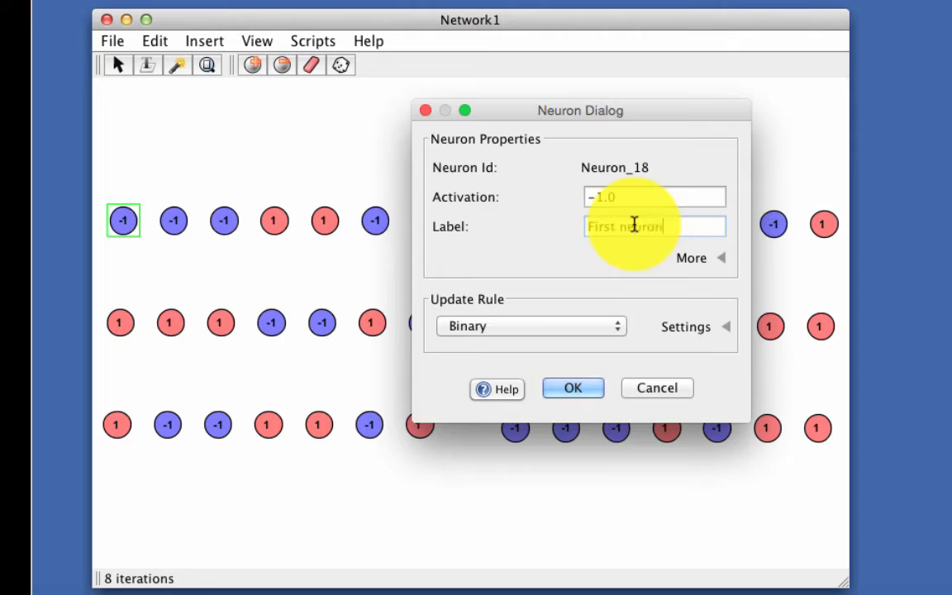
key(Return)
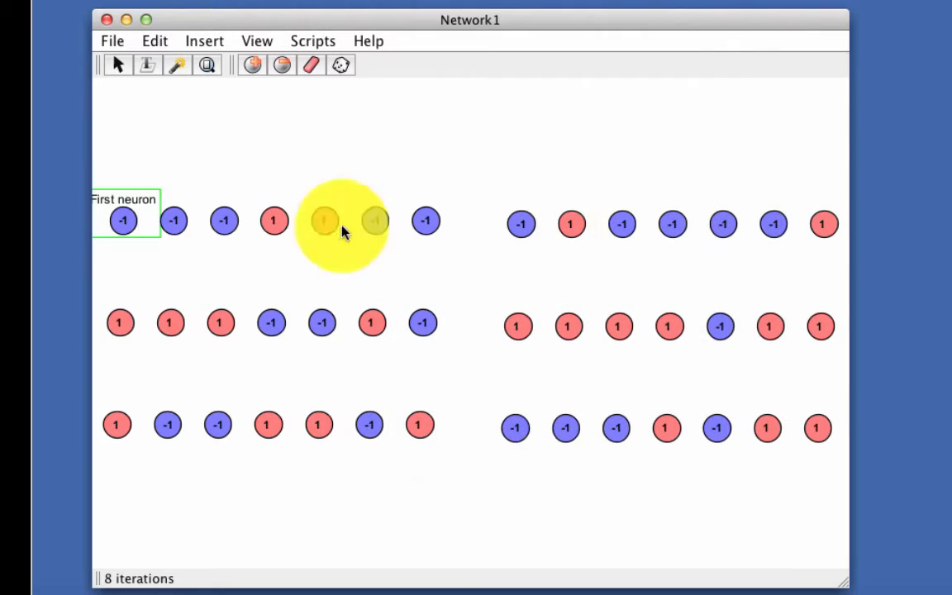
drag(123, 237, 243, 212)
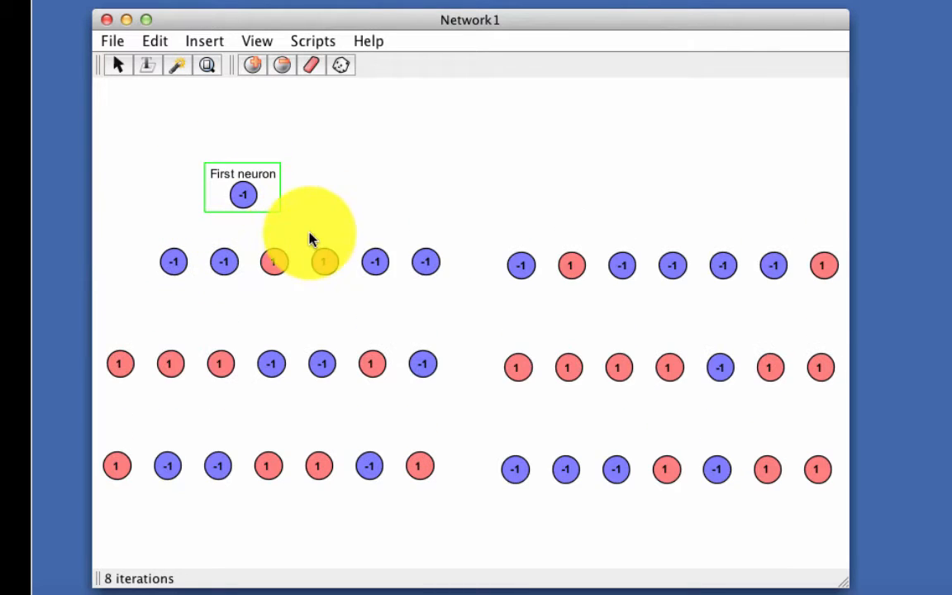
Label another neuron in the upper row "Second neuron" and move it above the row, to the right of the first labelled neuron
double_click(374, 262)
click(637, 228)
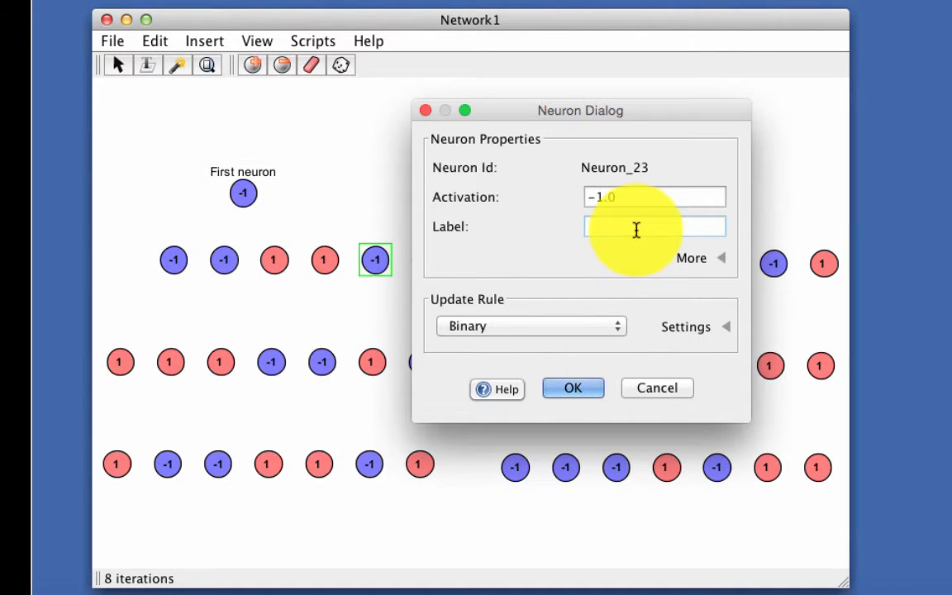
text(Second neuron)
key(Return)
drag(376, 260, 419, 176)
click(532, 248)
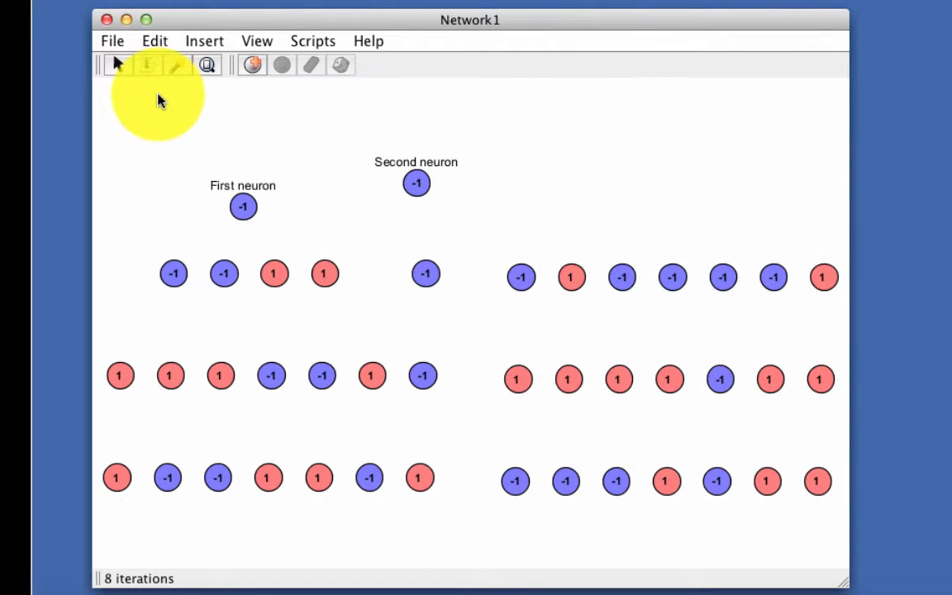
Select all the neurons in the network and delete them
key(shift+super+2)
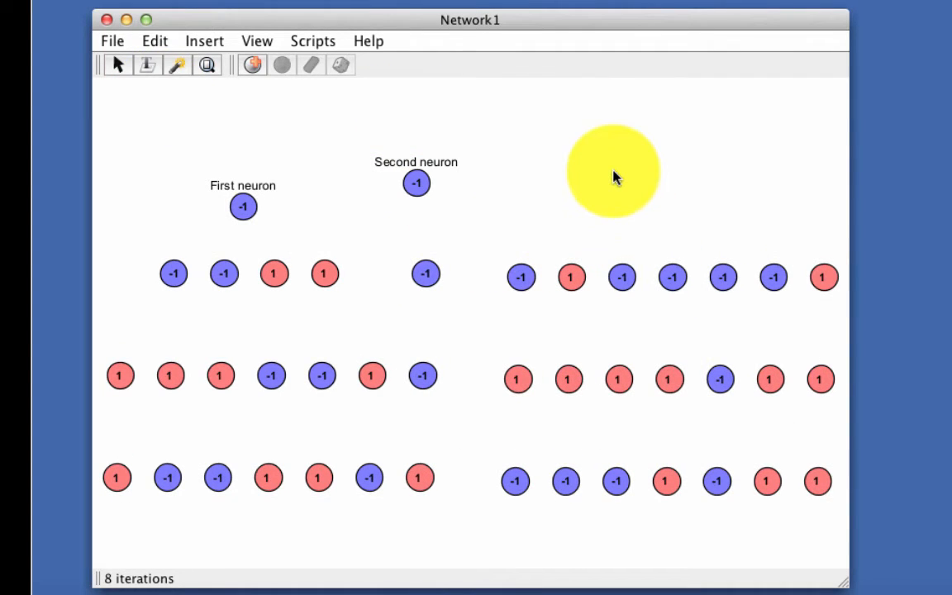
key(super+a)
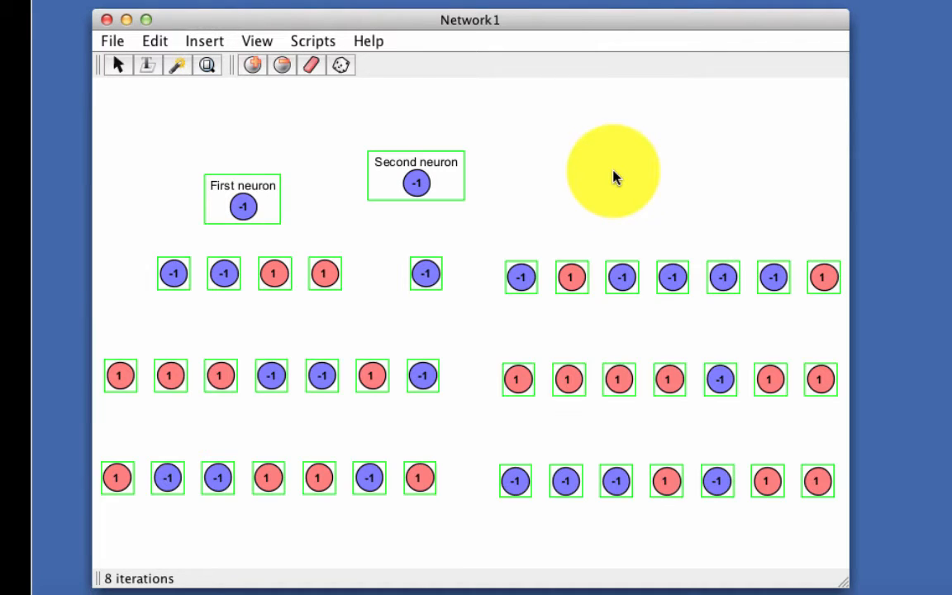
key(Delete)
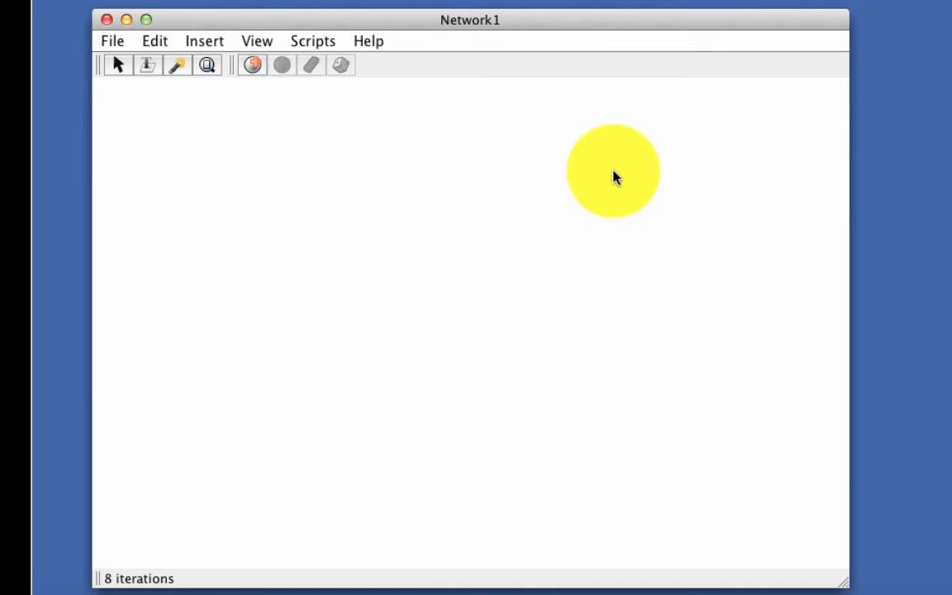
Add 25 ungrouped neurons with the Izhikevich update rule and a Hex Grid layout
click(204, 41)
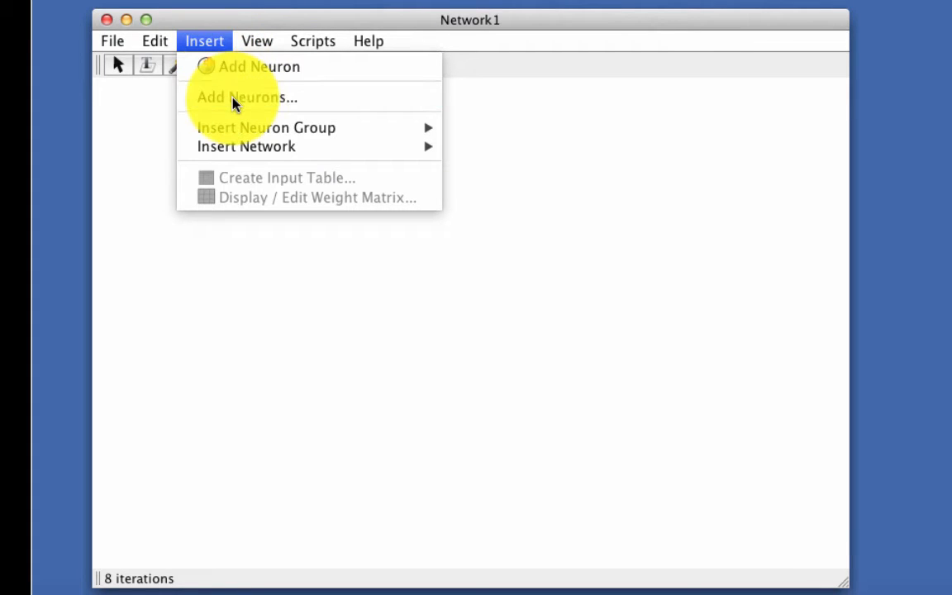
click(253, 97)
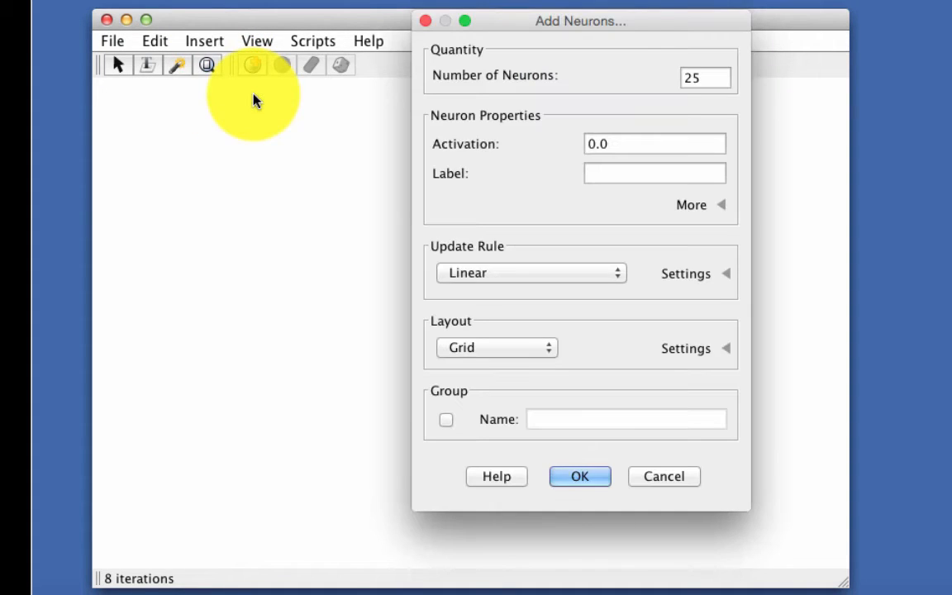
click(711, 81)
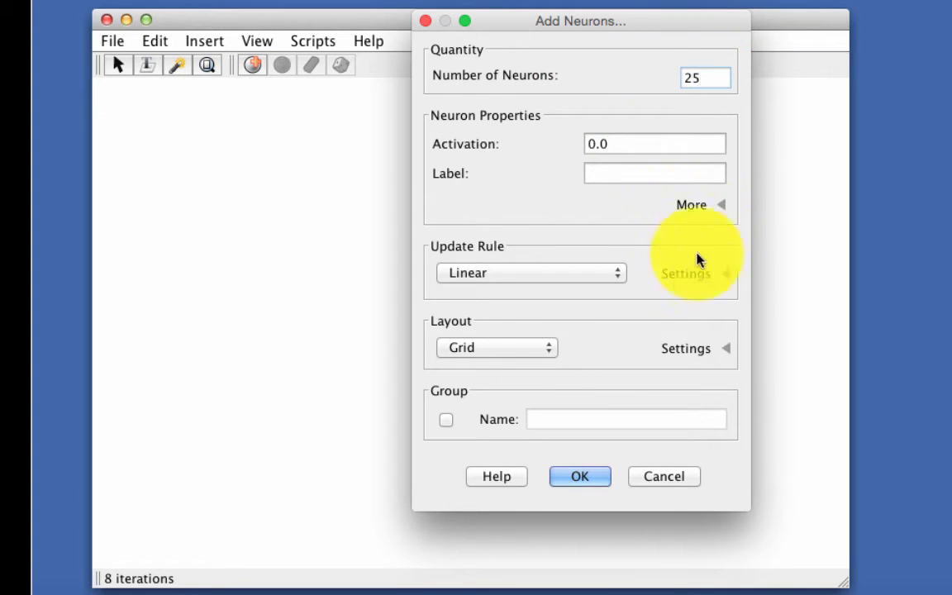
click(606, 272)
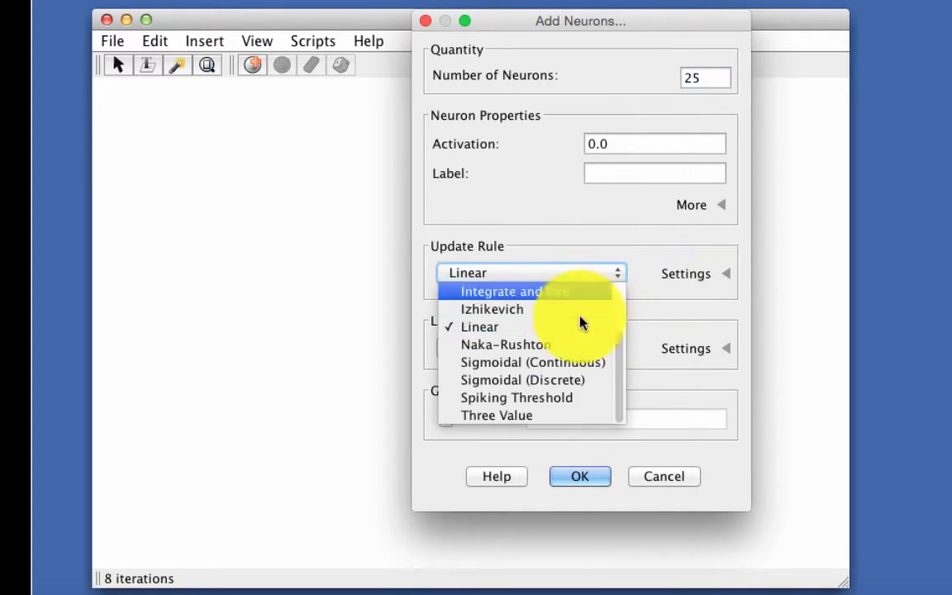
click(587, 312)
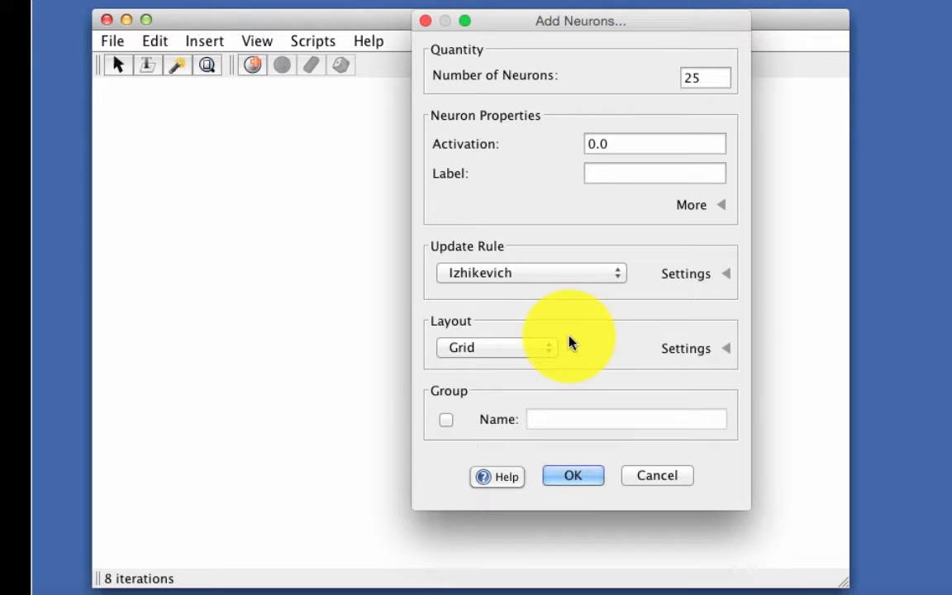
click(536, 349)
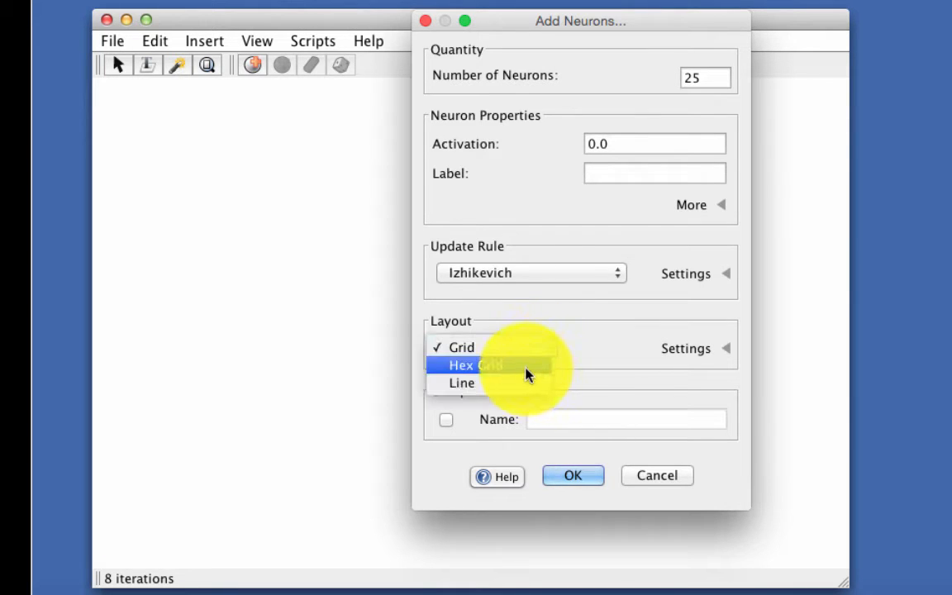
click(529, 378)
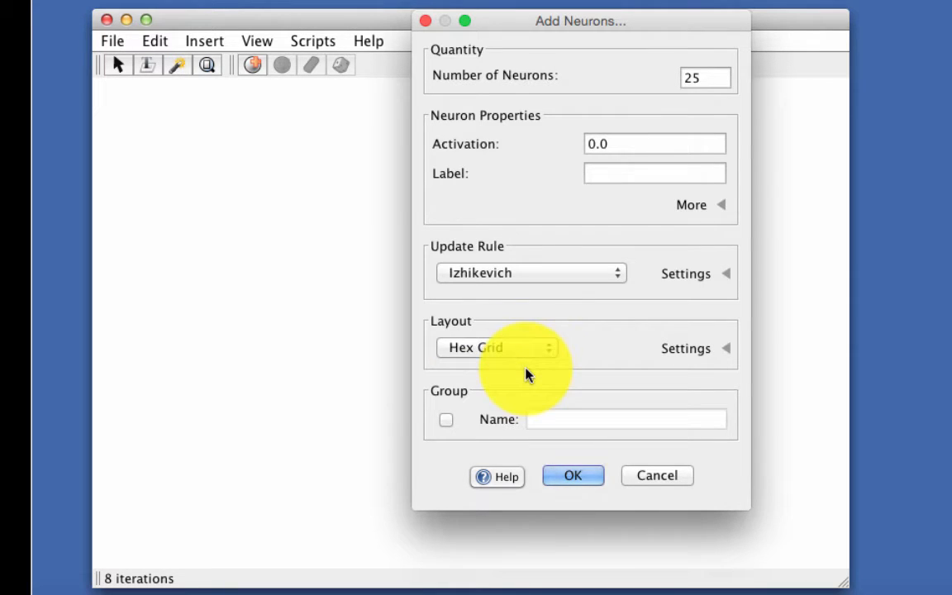
click(445, 421)
click(445, 421)
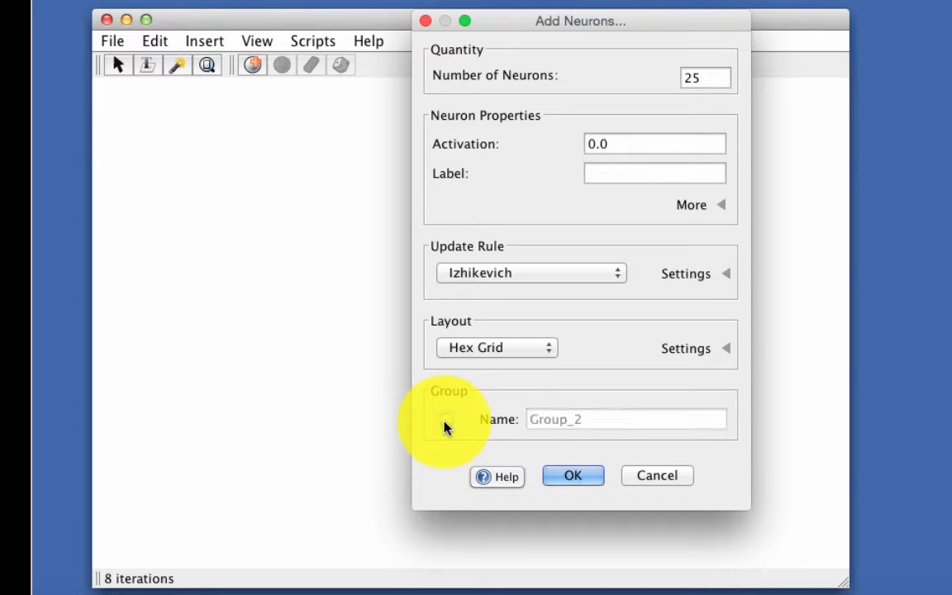
click(582, 476)
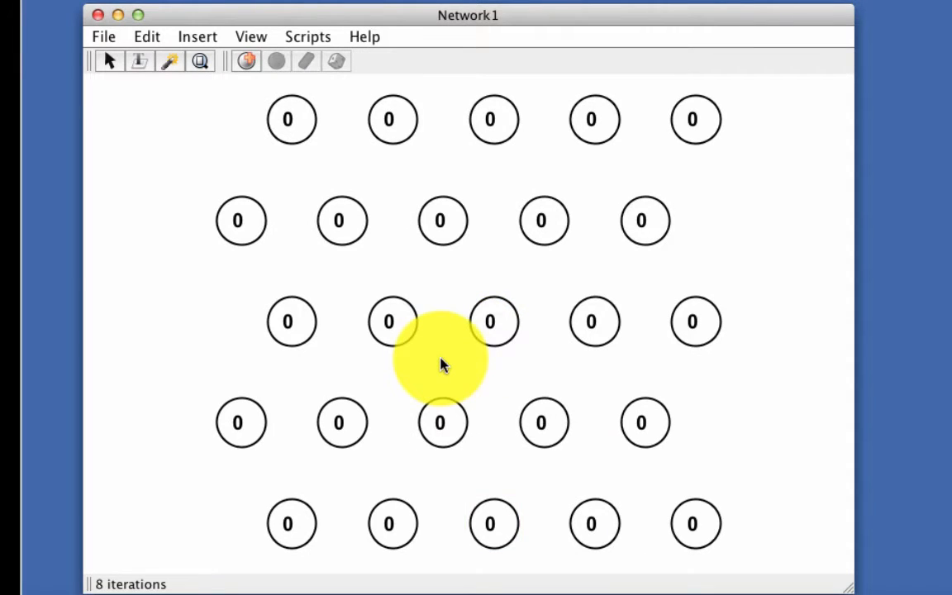
Delete all the hex grid neurons and add five single neurons in a row
key(n)
key(BackSpace)
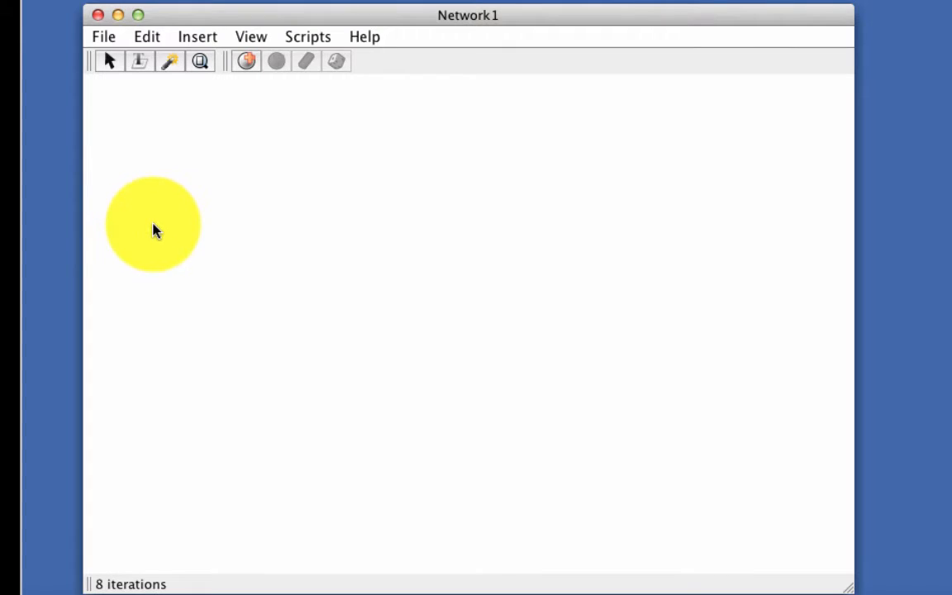
key(p)
key(p)
key(p)
key(p)
key(p)
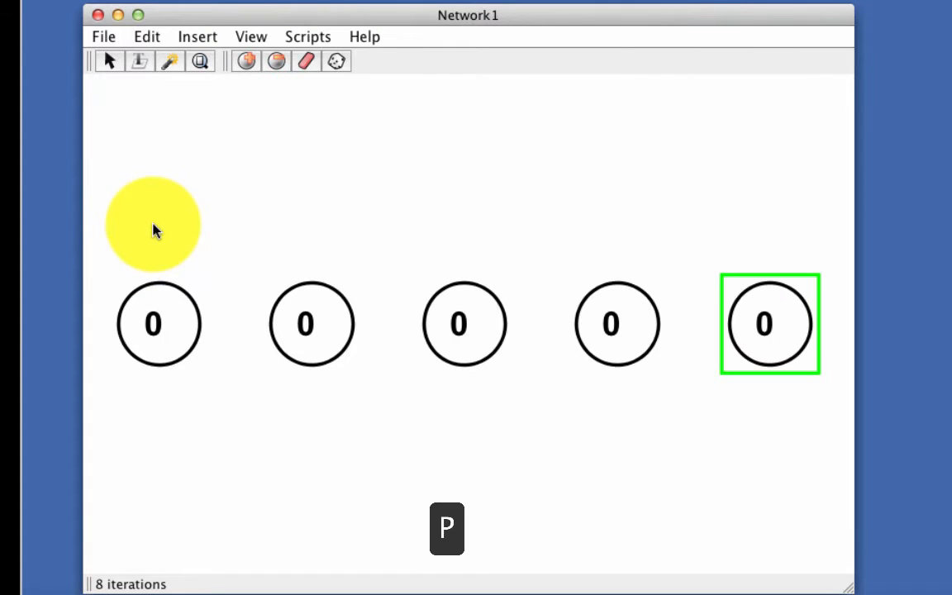
click(231, 438)
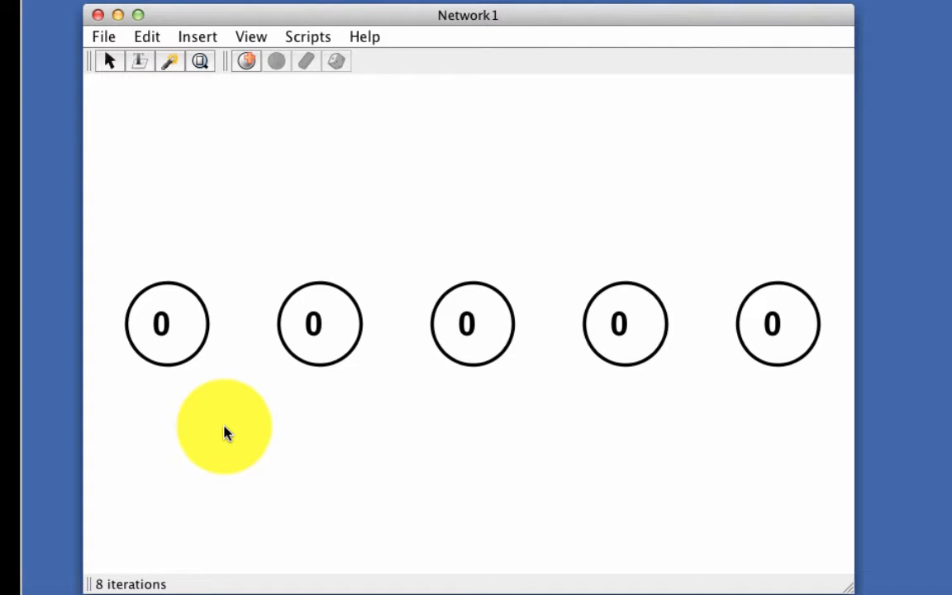
Arrange the five neurons in two layers, with two neurons above the other three
drag(610, 432, 467, 149)
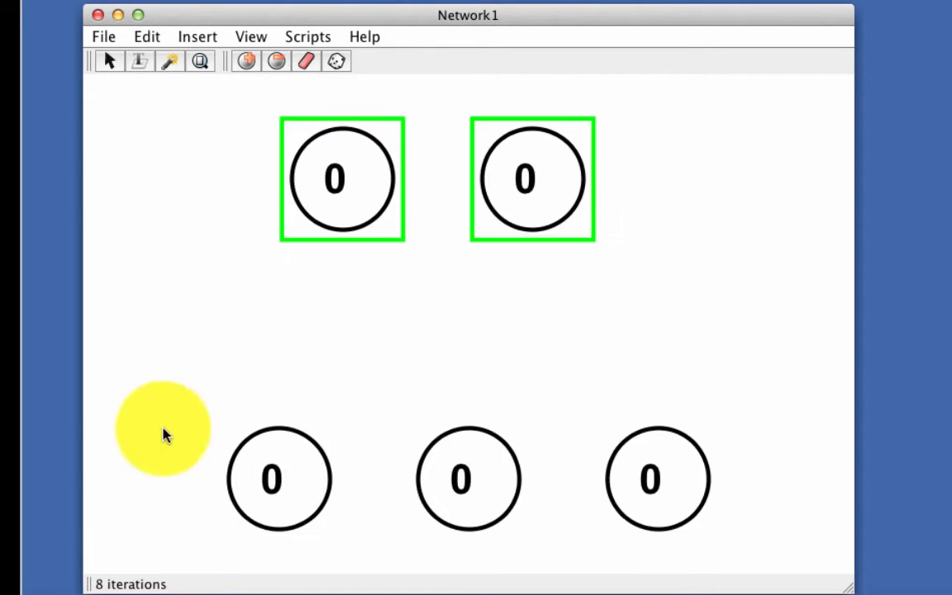
drag(165, 436, 694, 546)
drag(570, 263, 213, 174)
click(209, 318)
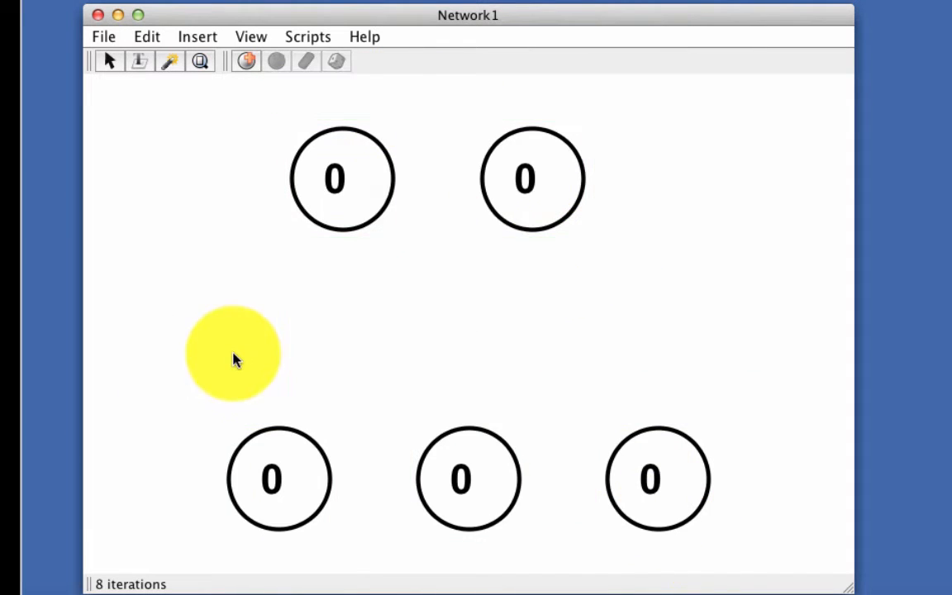
Connect the three lower neurons as sources to the two upper neurons as targets
drag(168, 396, 661, 552)
key(1)
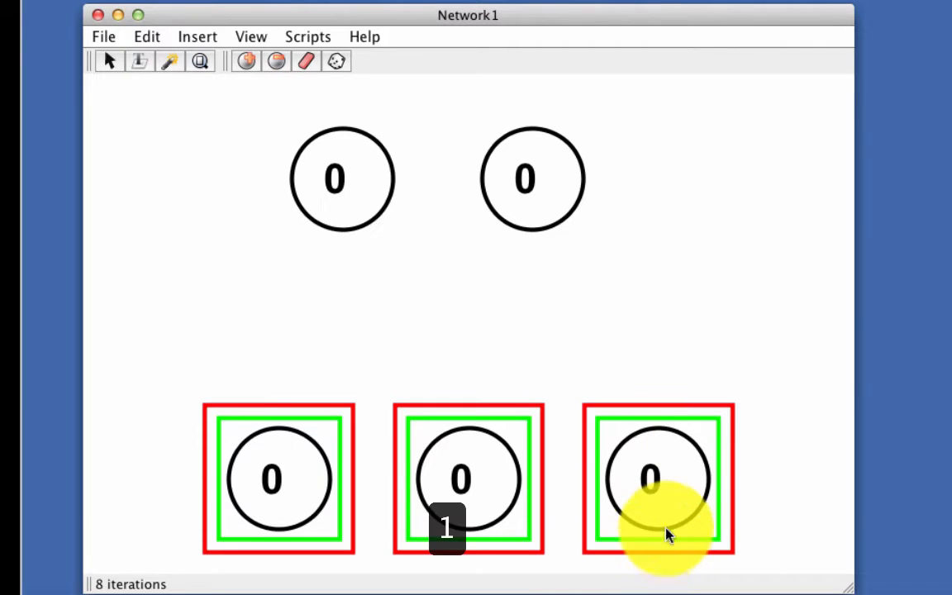
click(769, 401)
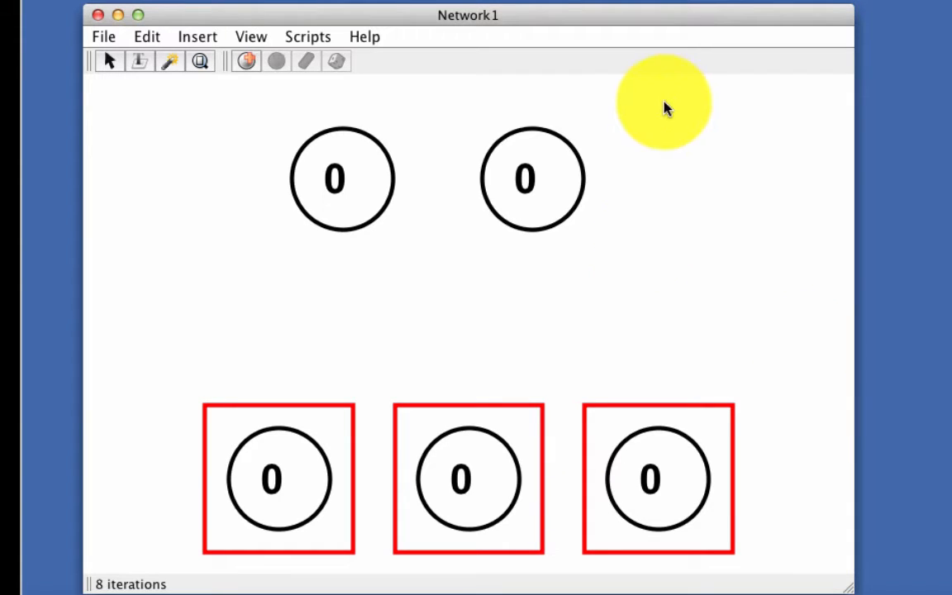
drag(665, 107, 294, 323)
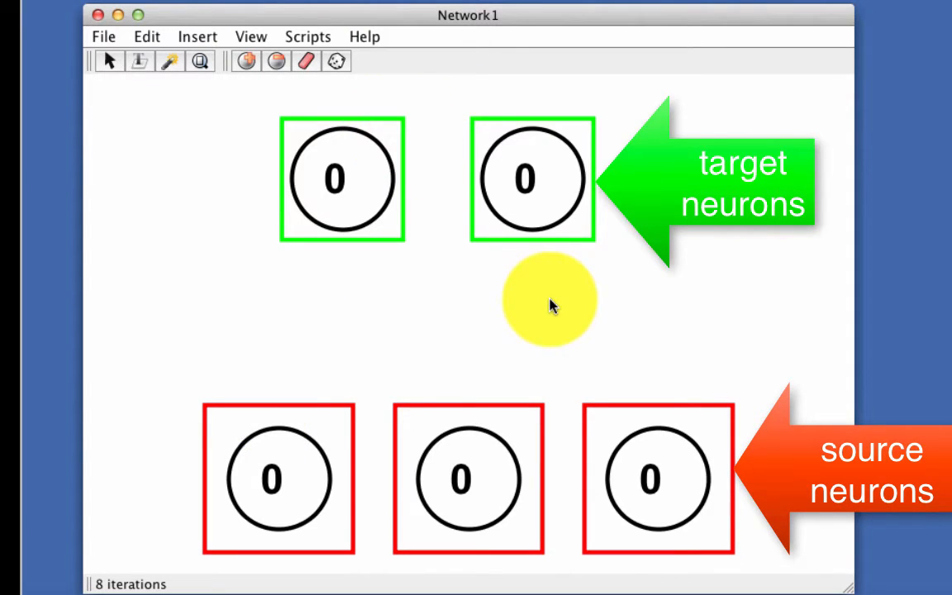
key(2)
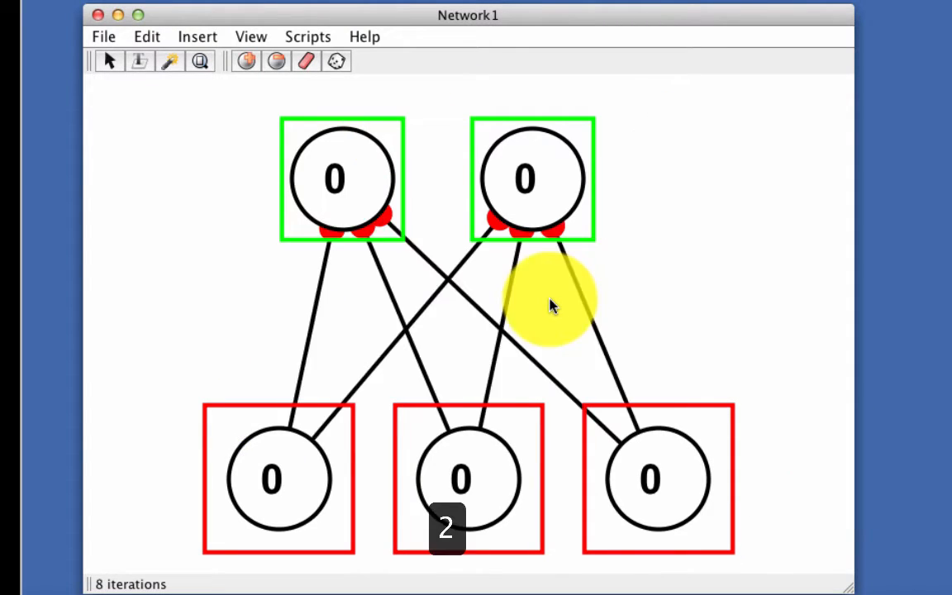
click(693, 277)
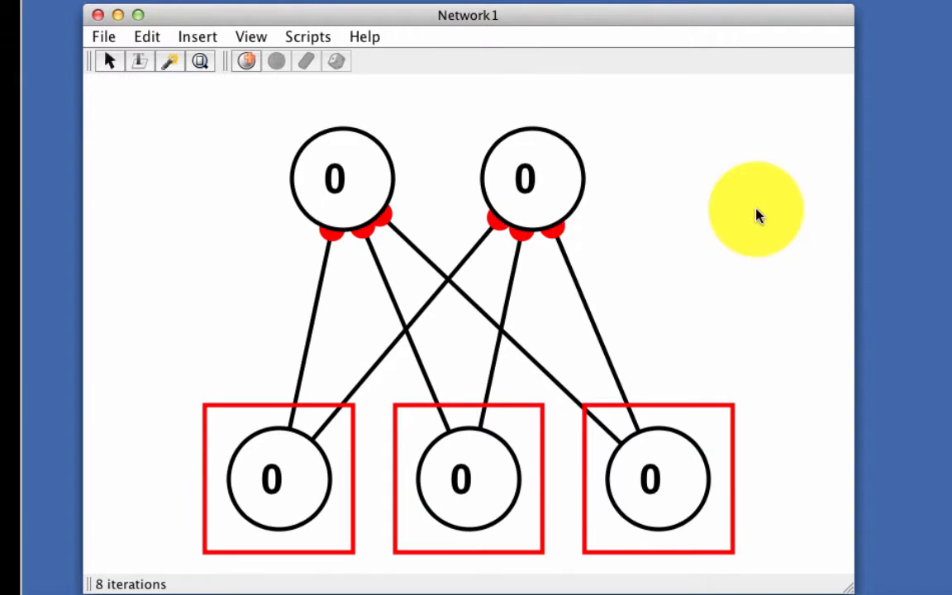
Add five more neurons and place them in a row to the right of the connected network
key(p)
key(p)
key(p)
key(p)
key(p)
drag(387, 191, 804, 446)
click(493, 304)
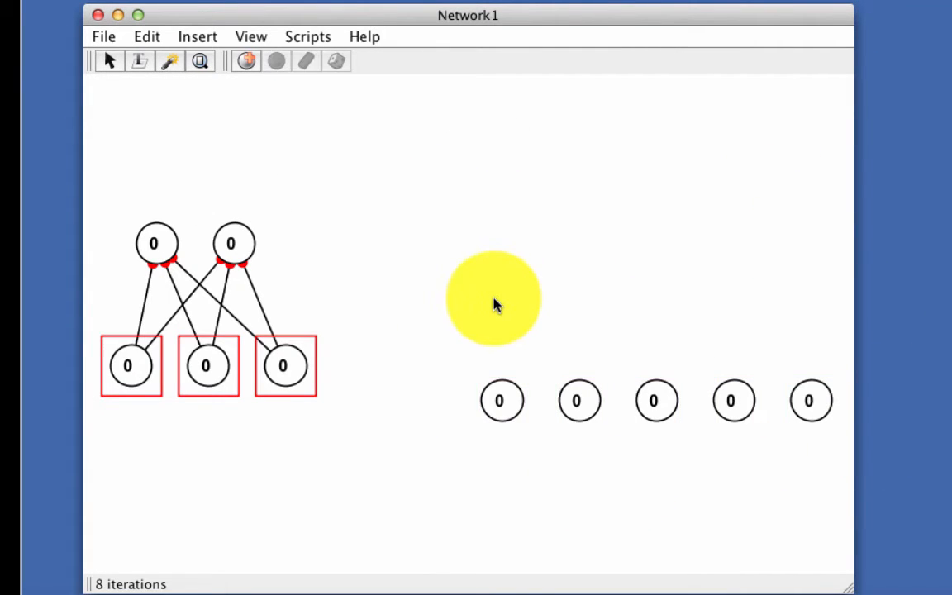
Connect the five new neurons one after another into a chain running from left to right
click(499, 405)
key(1)
click(581, 400)
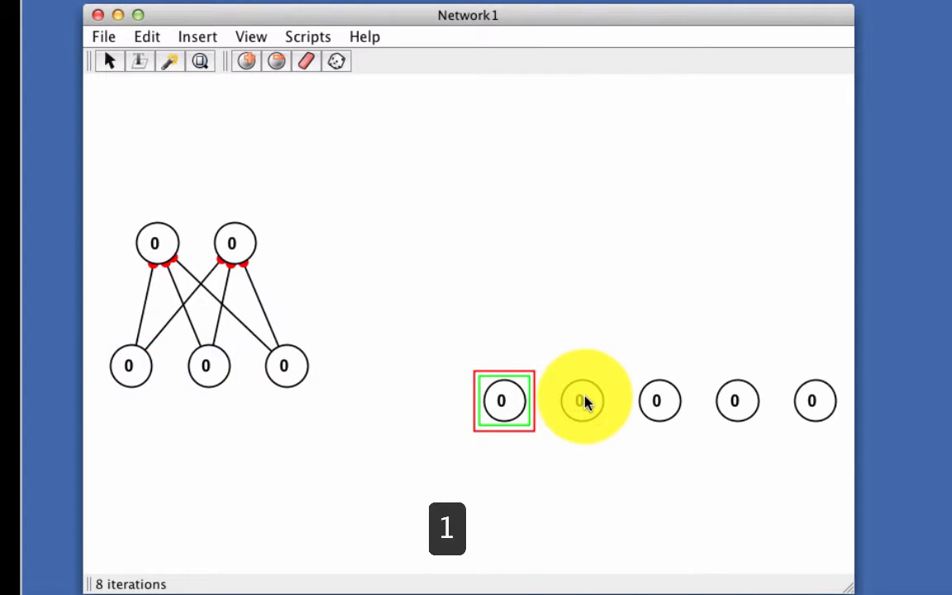
key(2)
key(1)
click(657, 402)
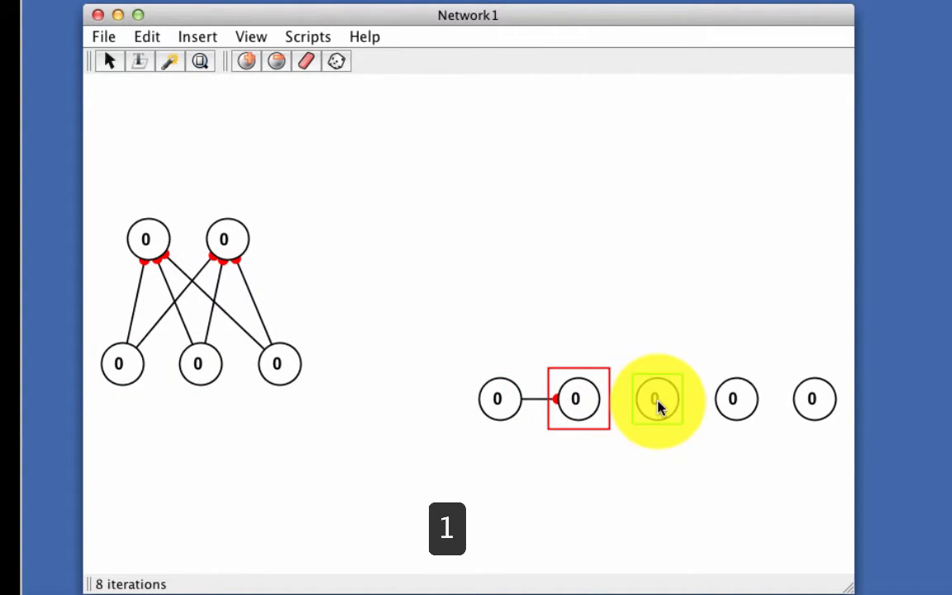
key(1)
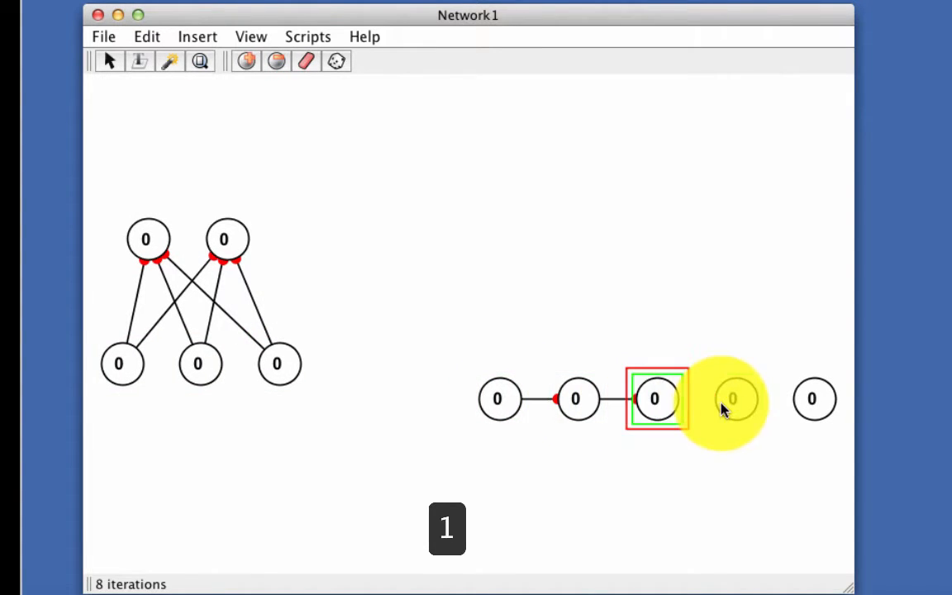
key(1)
click(820, 404)
key(2)
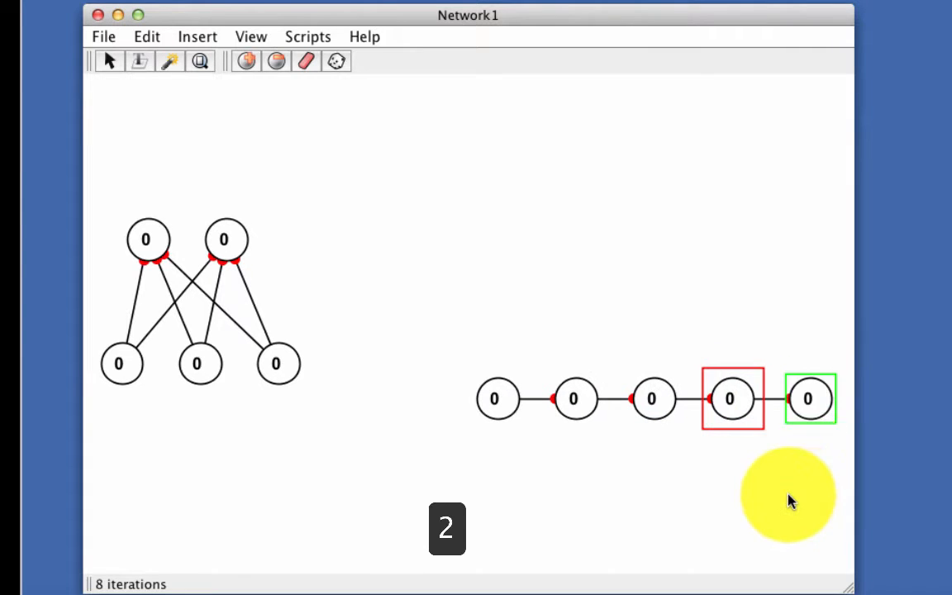
click(790, 502)
Rearrange the chained neurons into a path rising from lower left to upper right, and select the chain's first neuron
drag(808, 397, 772, 217)
drag(759, 426, 675, 278)
drag(602, 418, 613, 491)
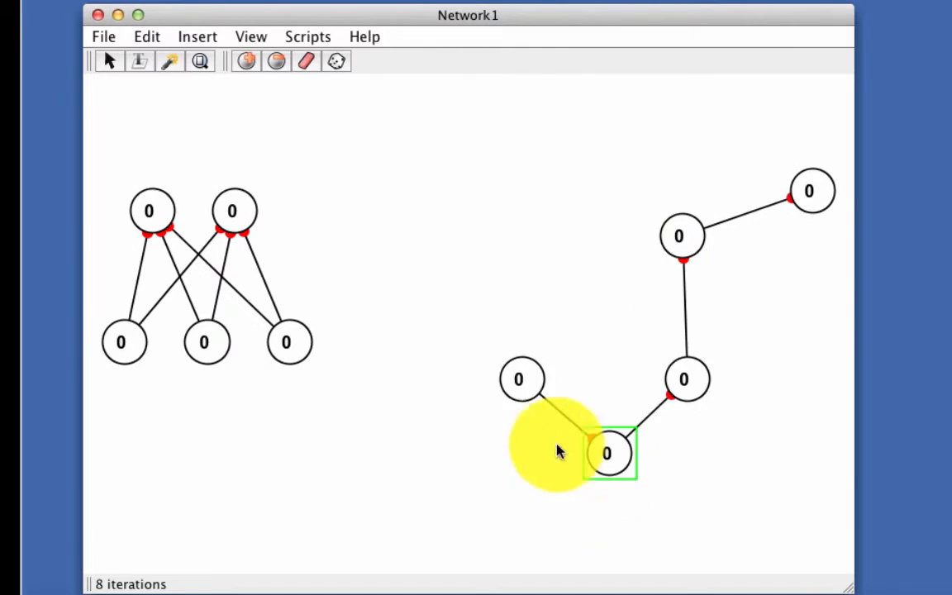
drag(506, 386, 459, 501)
click(338, 508)
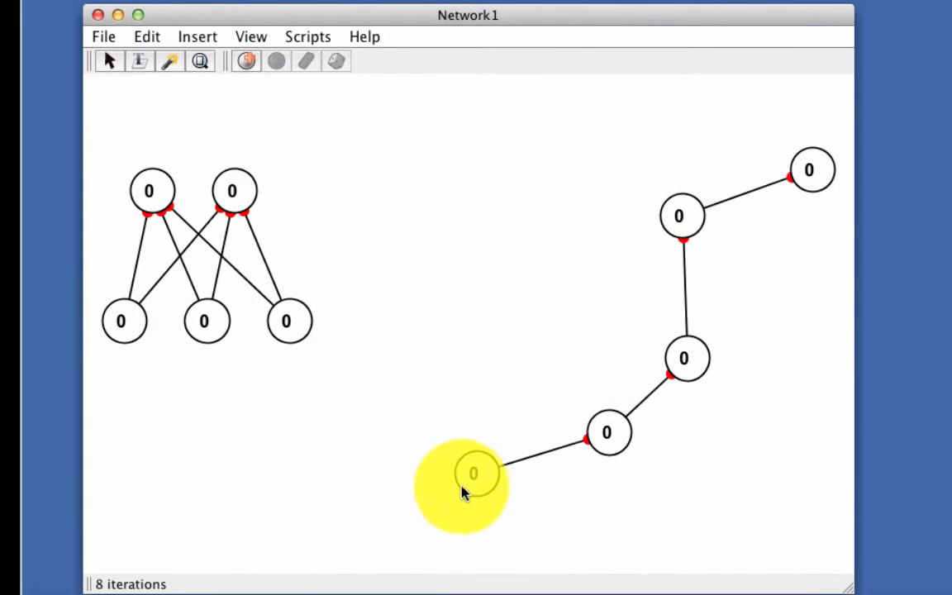
click(482, 488)
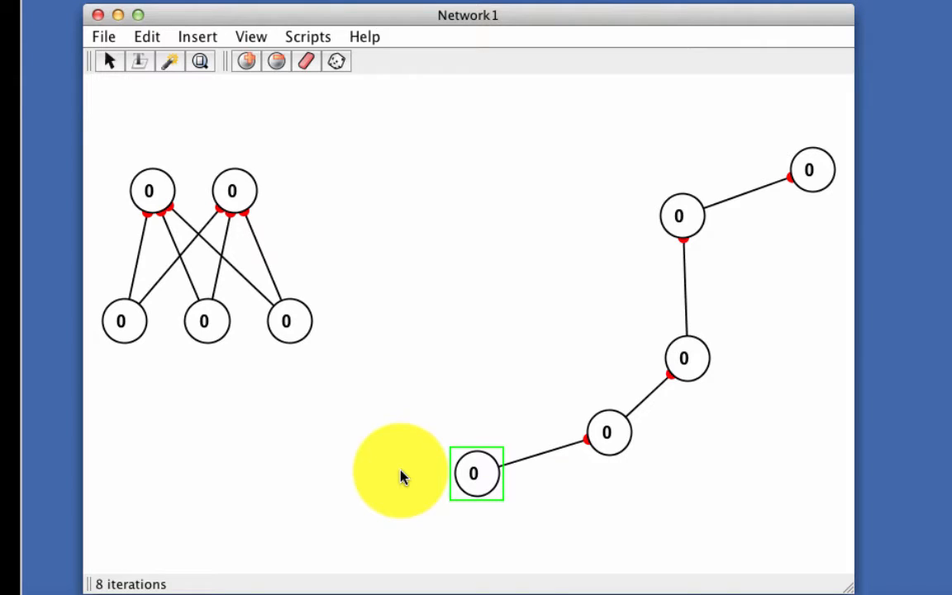
Raise the activation of the chain's first neuron above zero and lower it to a negative value
key(Up)
key(Up)
key(Up)
key(Up)
key(Up)
key(Up)
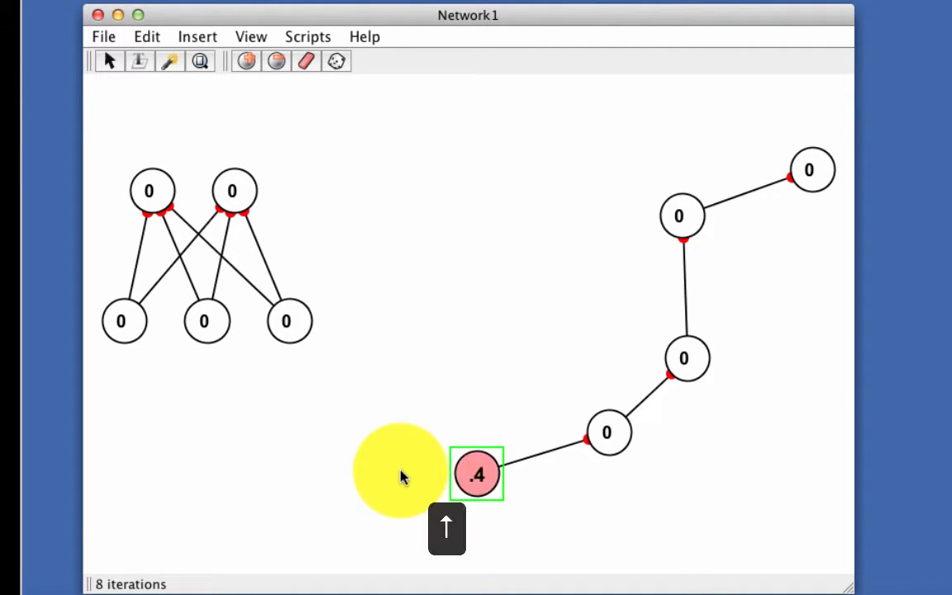
key(Down)
key(Down)
key(Down)
key(Down)
key(Down)
key(Down)
key(Down)
key(Down)
key(Down)
key(Down)
key(Down)
key(Down)
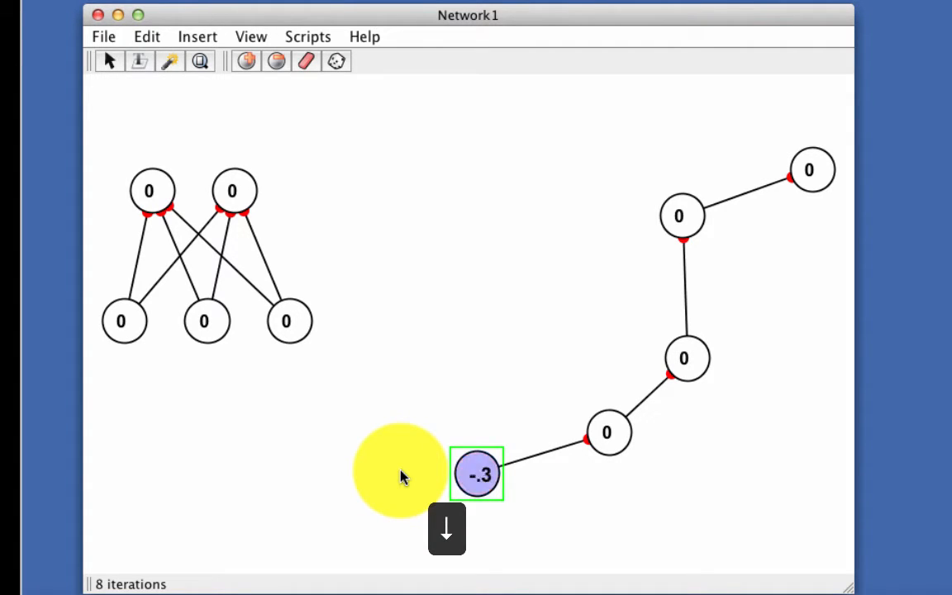
Raise the activation of the chain's first neuron to .8
key(Up)
key(Up)
key(Up)
key(Up)
key(Up)
key(Up)
key(Up)
key(Up)
key(Up)
key(Up)
key(Up)
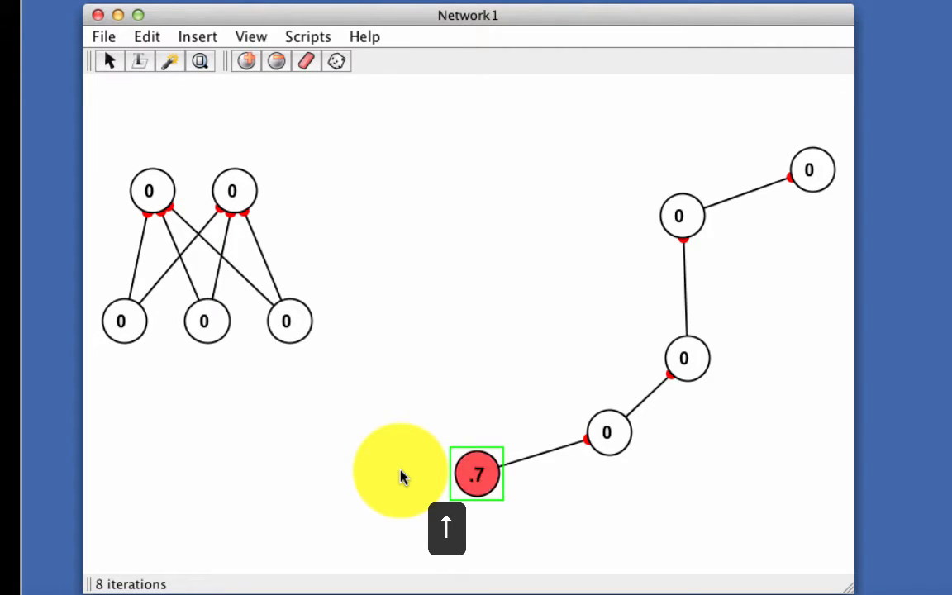
key(Up)
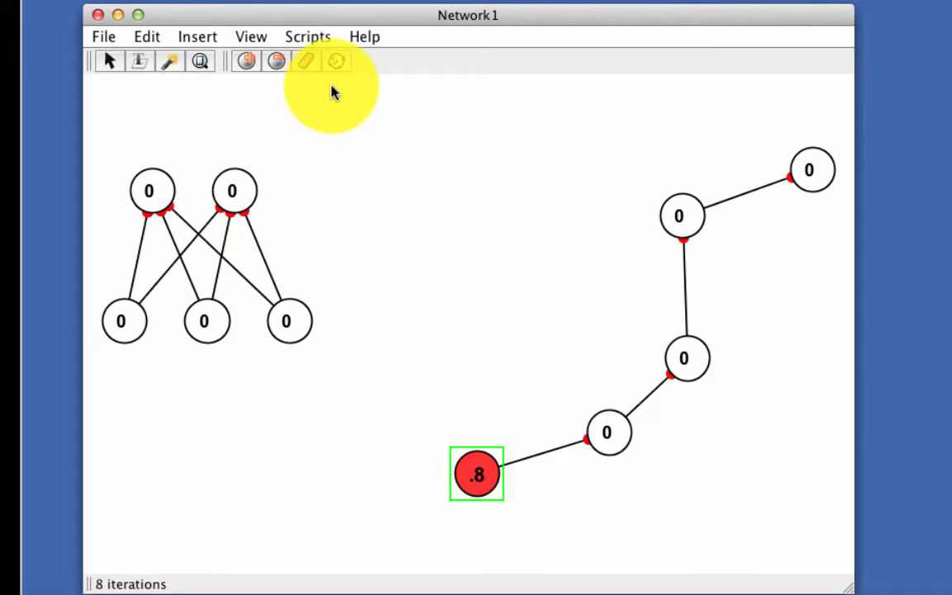
Iterate the network six times to pass the first neuron's activation along the whole chain
key(space)
key(space)
key(space)
key(space)
key(space)
key(space)
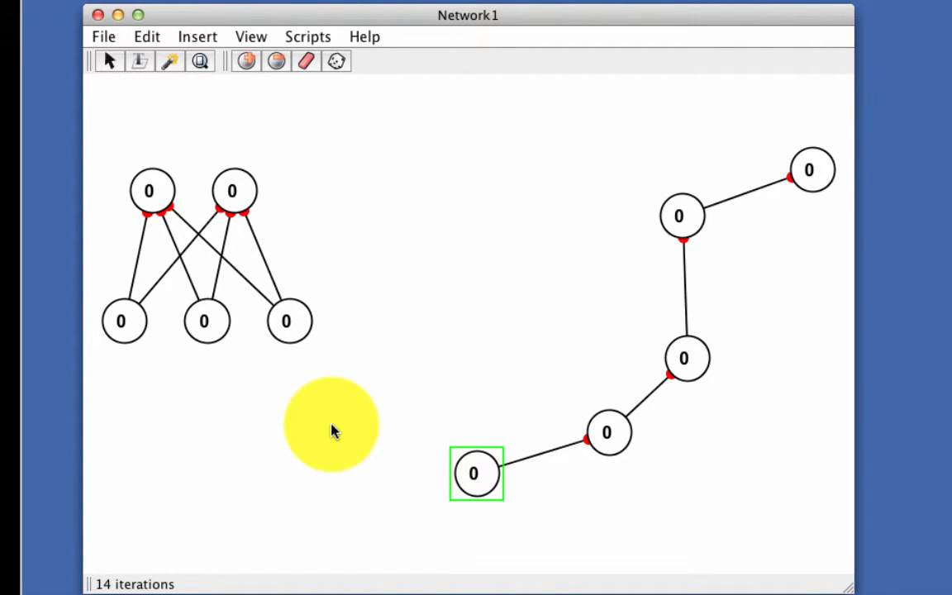
Raise the three lower neurons of the two-layer network to .2 and iterate twice to pass the activation upward
drag(319, 368, 101, 339)
key(Up)
key(Up)
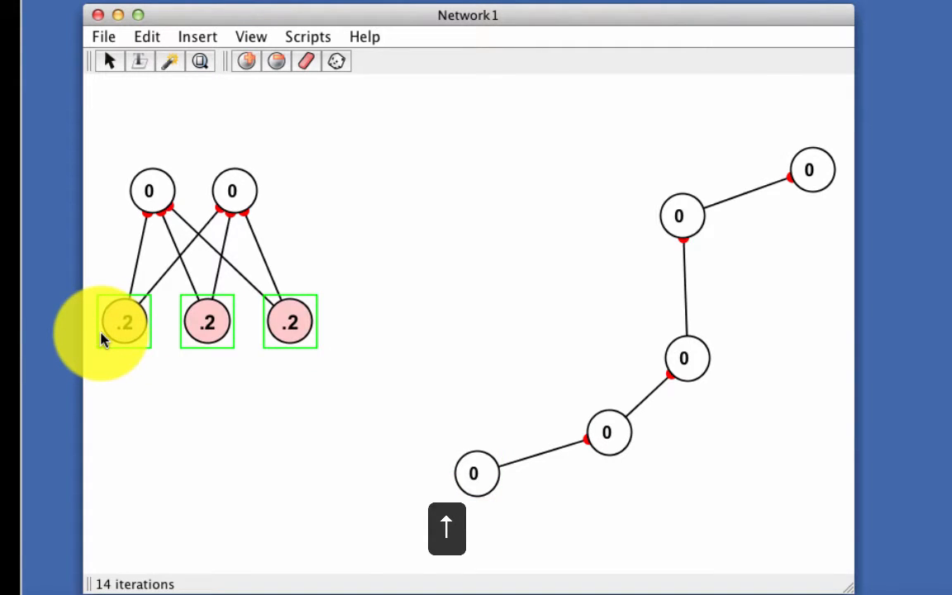
key(space)
key(space)
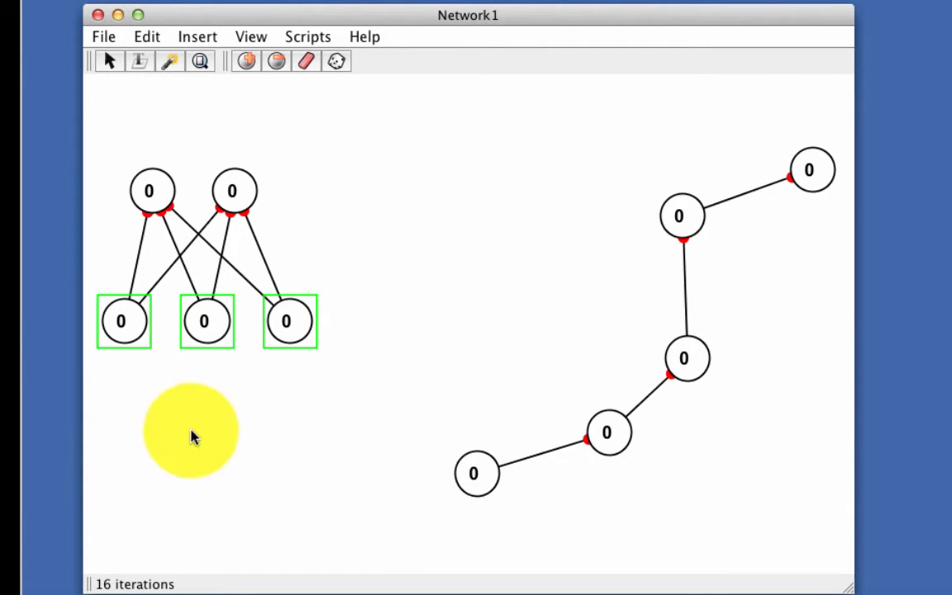
click(192, 436)
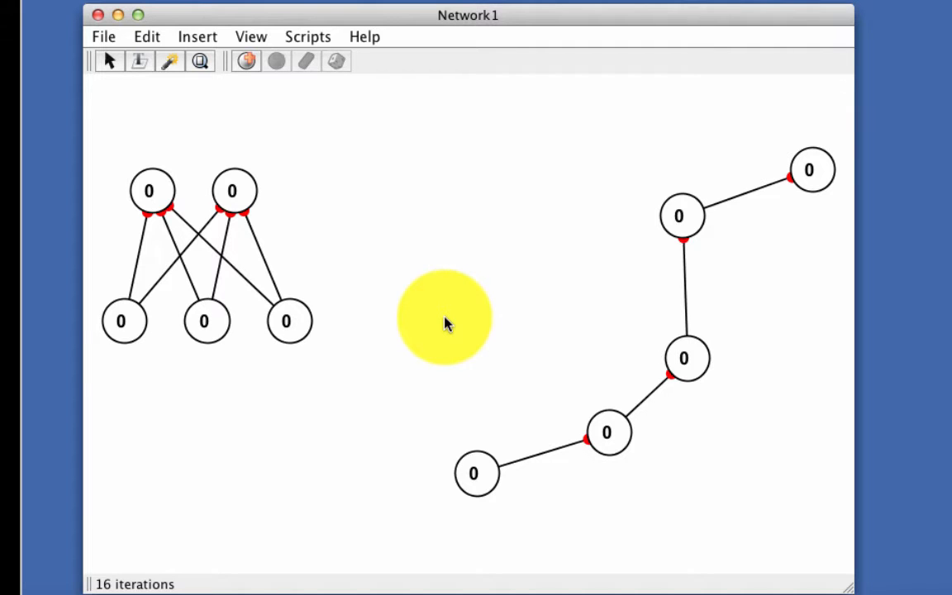
Set the activation of the chain's first neuron to 1 in its properties and step the whole workspace forward five times
click(483, 485)
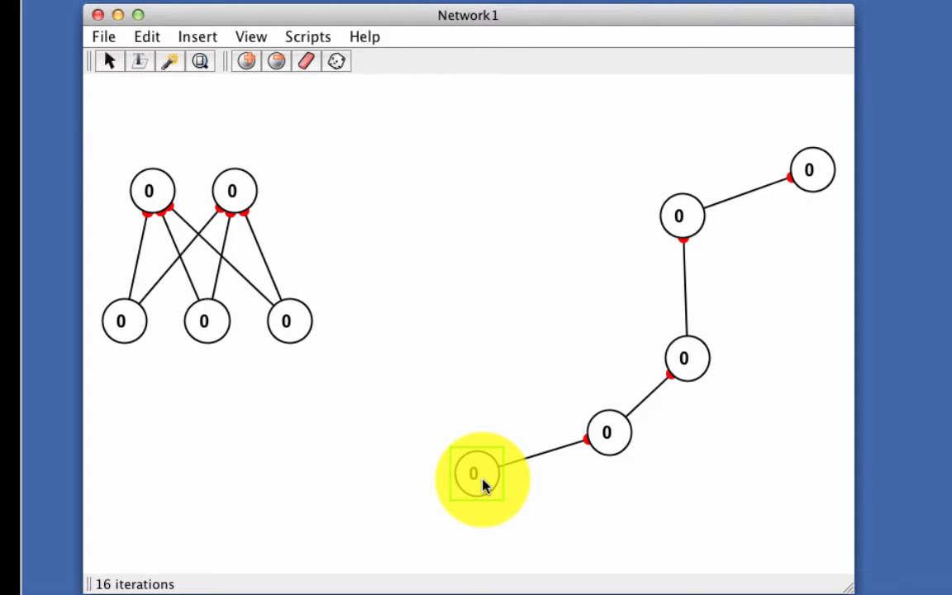
double_click(483, 485)
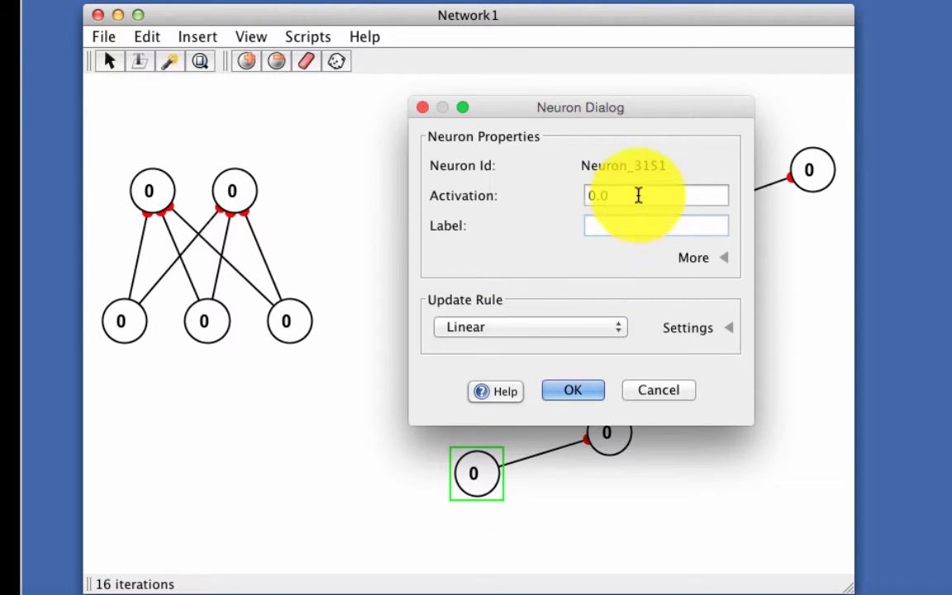
drag(638, 195, 552, 196)
key(BackSpace)
text(1)
click(573, 390)
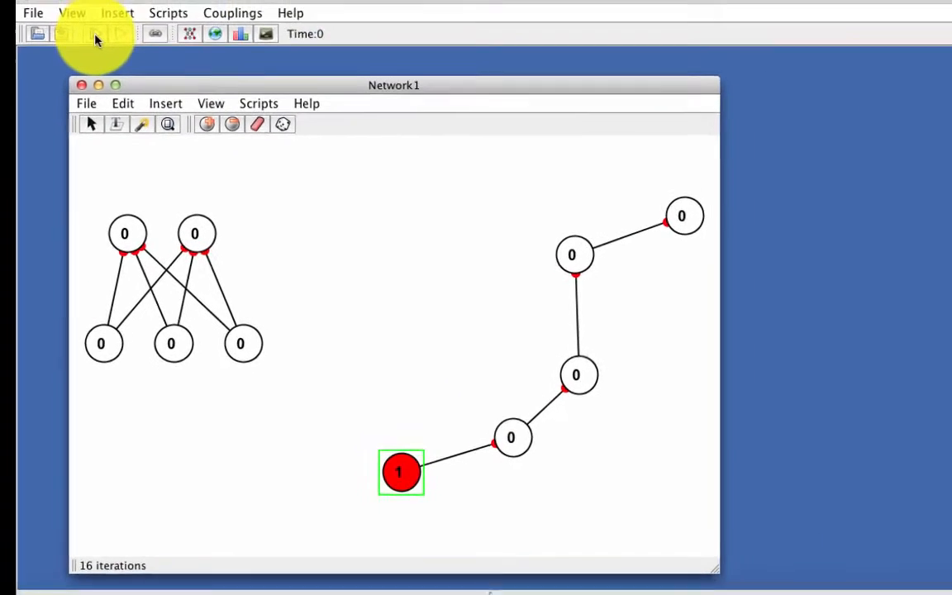
click(93, 49)
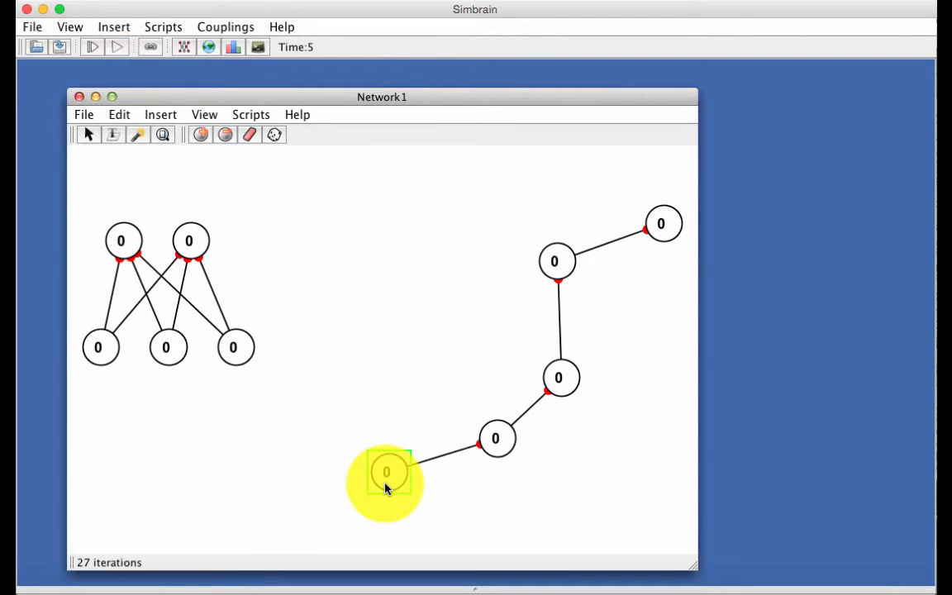
click(340, 383)
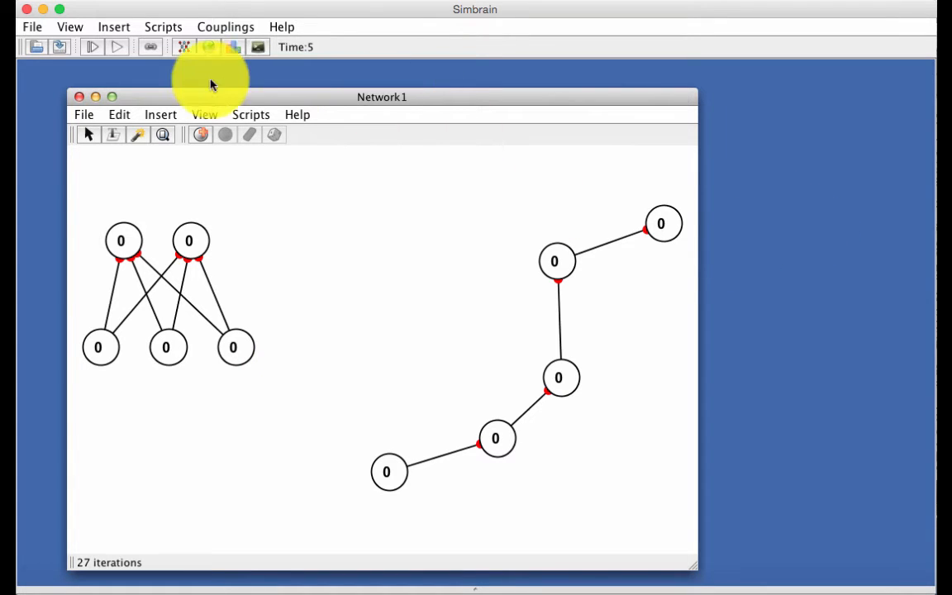
Add a second network window to the right of Network1 and return to Network1
click(185, 49)
drag(174, 116, 837, 113)
click(420, 225)
Iterate Network1 on its own several times
key(space)
key(space)
key(space)
key(space)
key(space)
key(space)
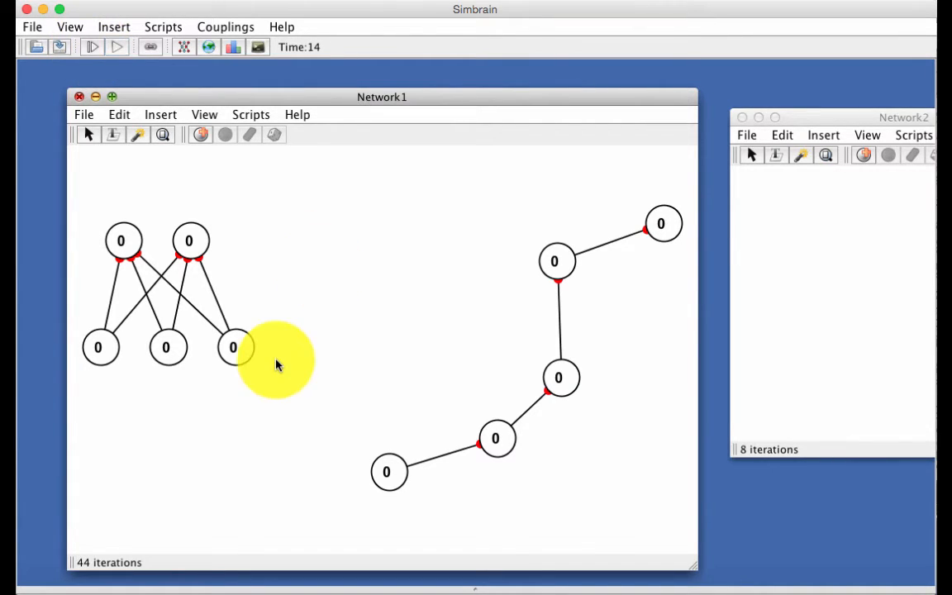
Delete all connections between the three lower neurons and the two upper neurons
drag(271, 282, 79, 306)
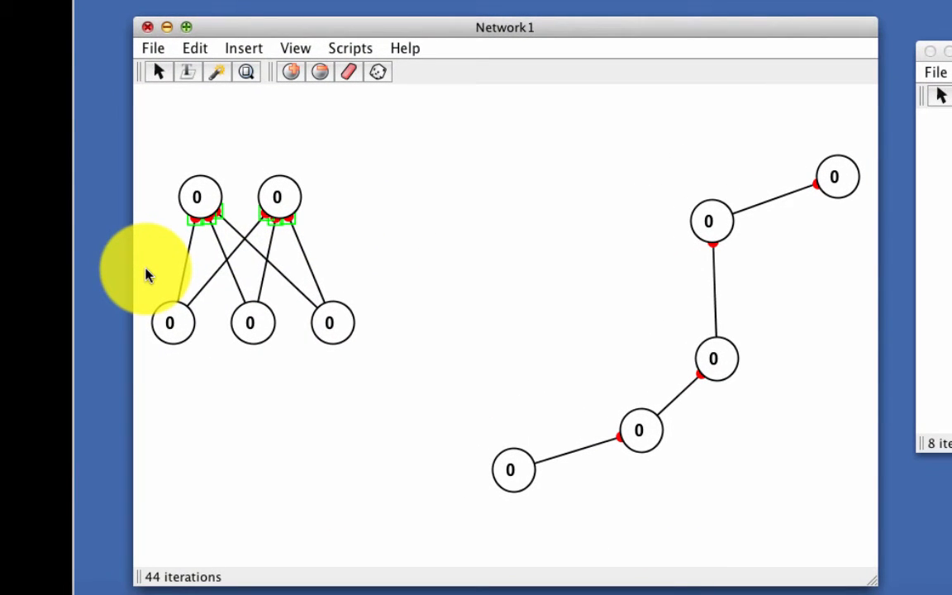
key(BackSpace)
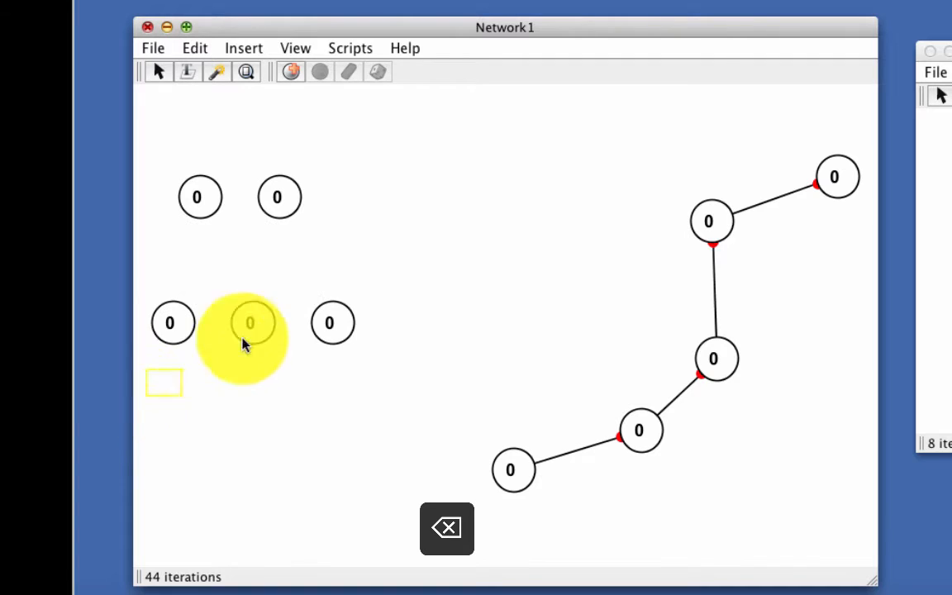
Set the three lower neurons as source neurons with the Set Source Neurons command
drag(244, 343, 398, 325)
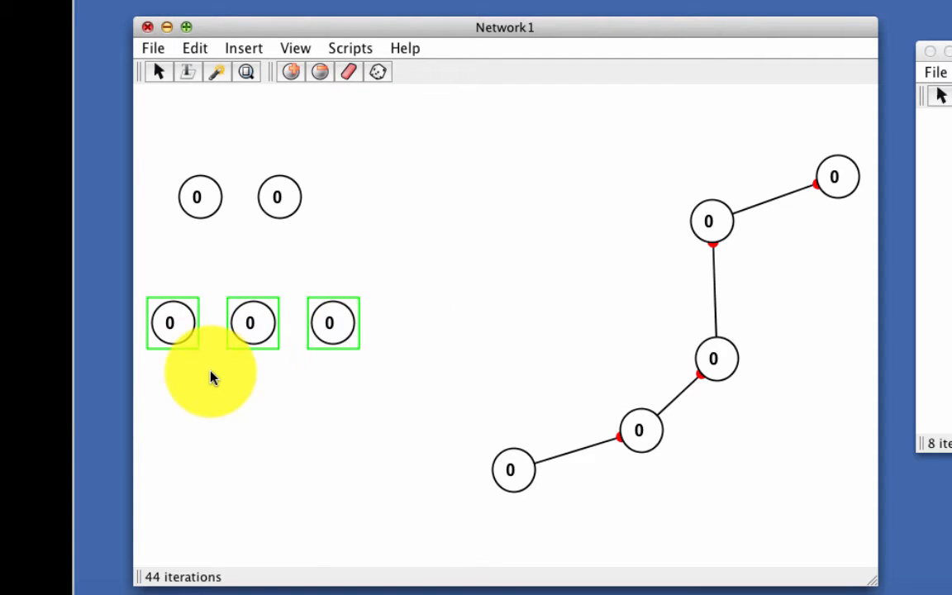
right_click(329, 324)
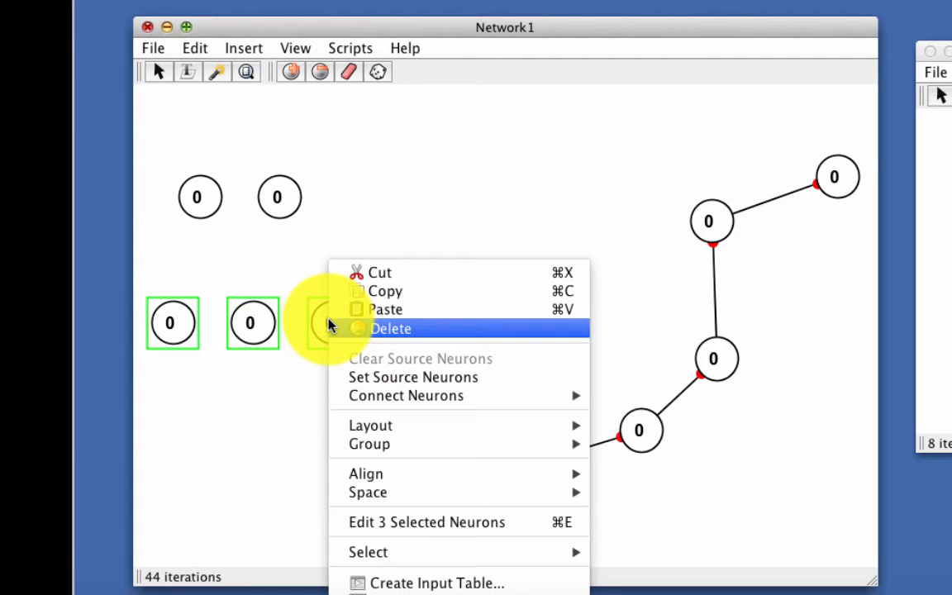
click(219, 45)
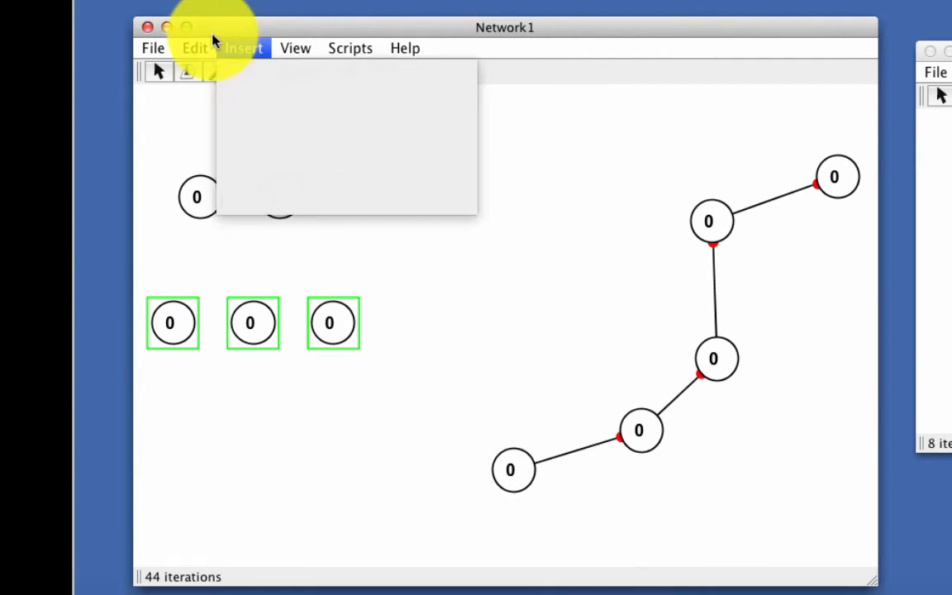
mouse_move(185, 47)
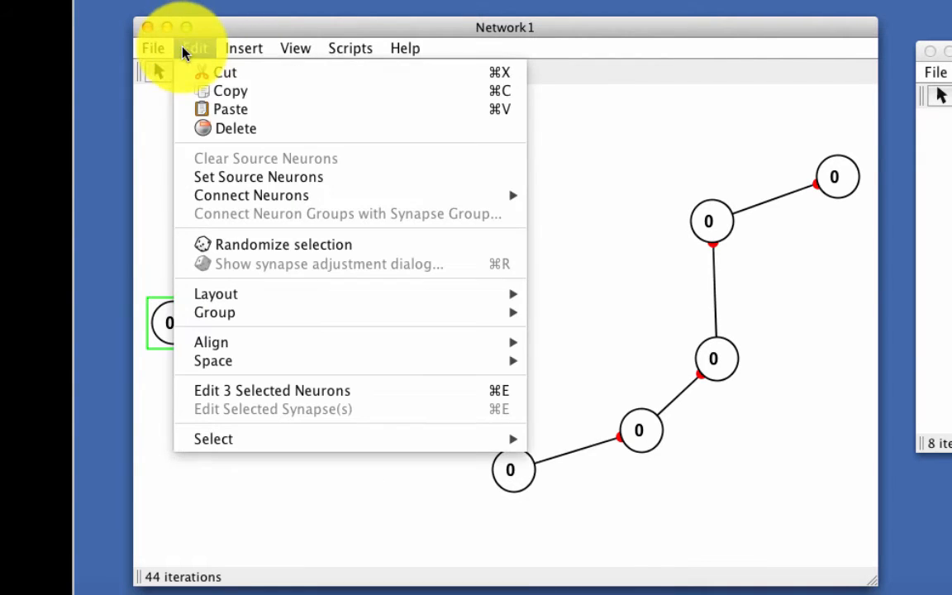
click(221, 177)
click(357, 287)
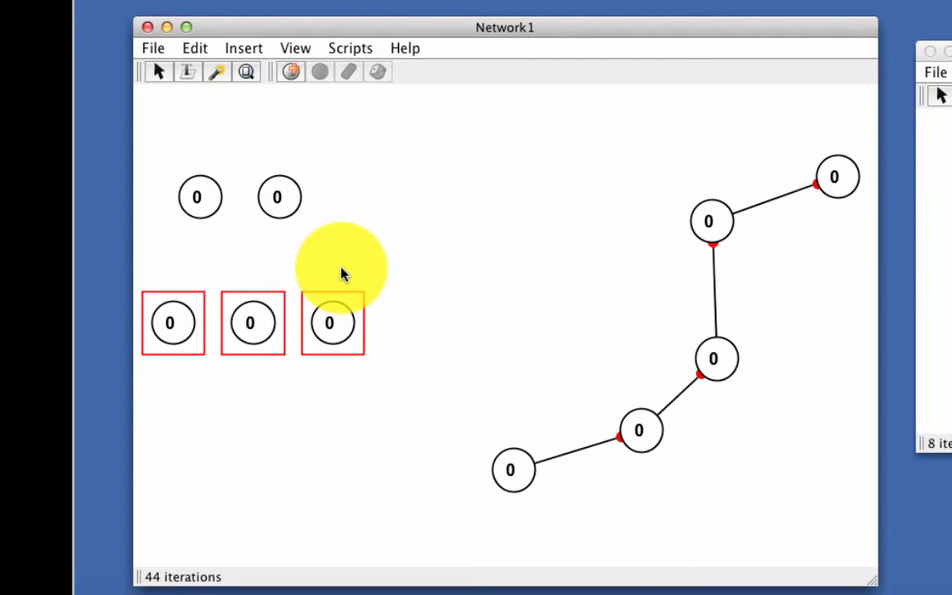
Connect the three source neurons to the two upper neurons All to all, keeping the default connection settings
drag(175, 142, 313, 213)
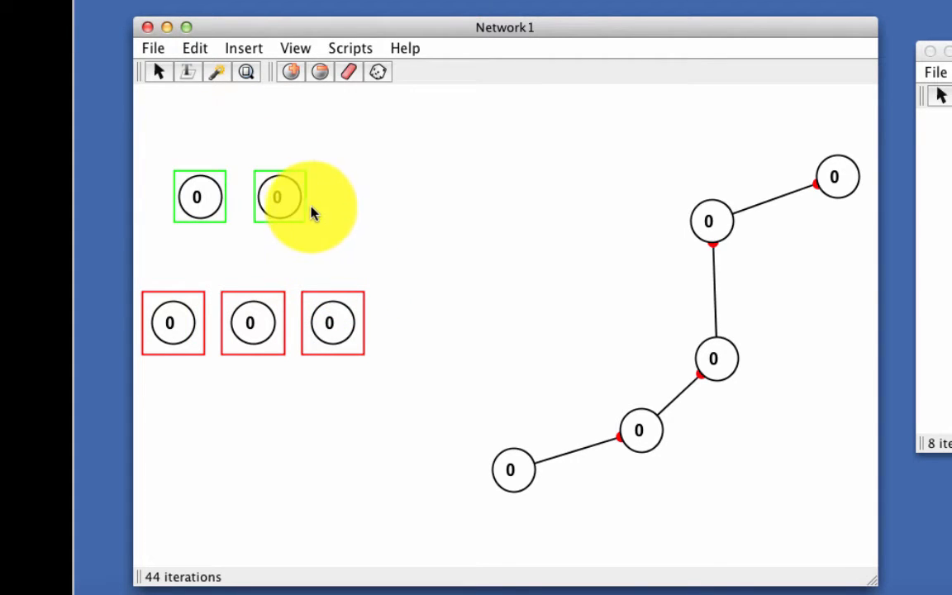
right_click(293, 209)
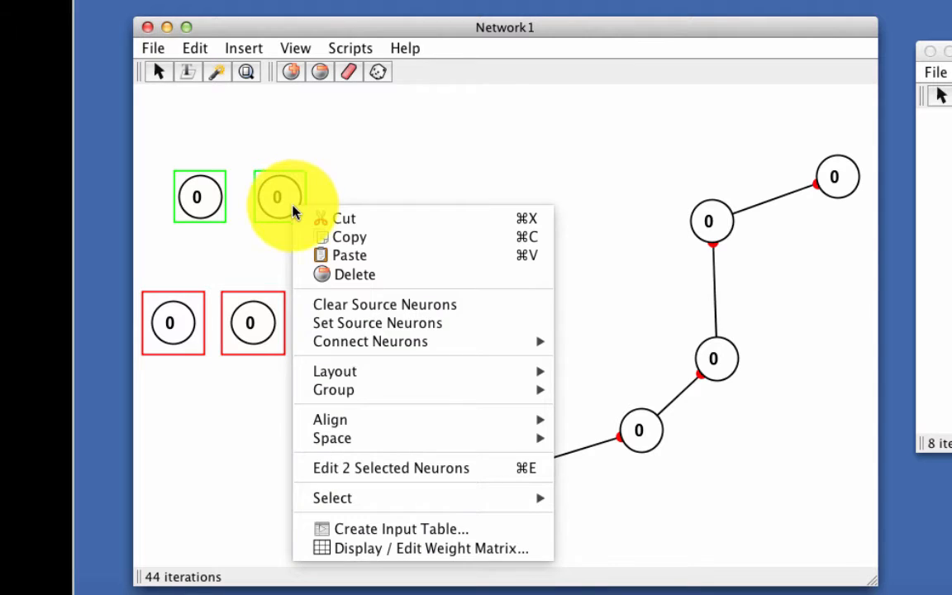
mouse_move(371, 349)
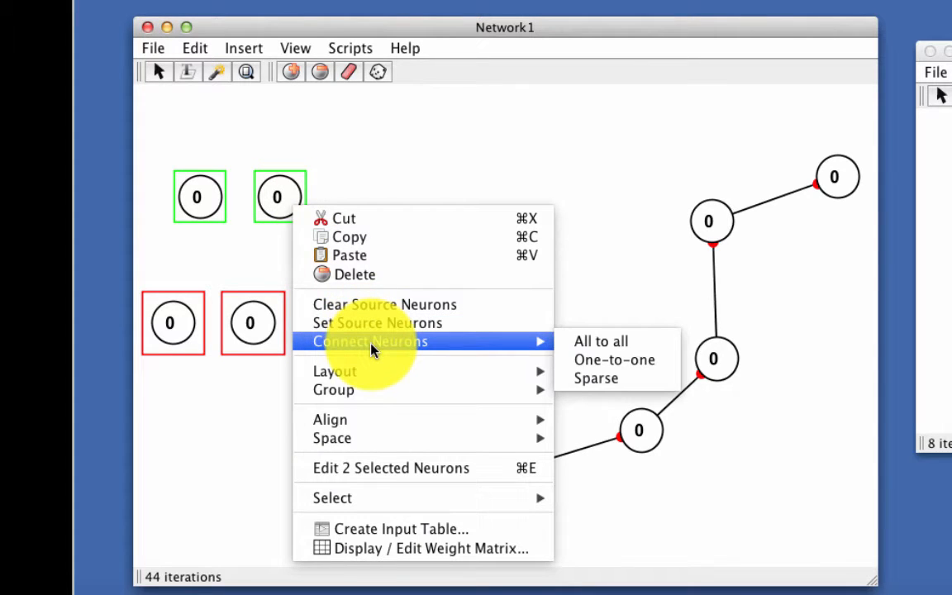
click(578, 348)
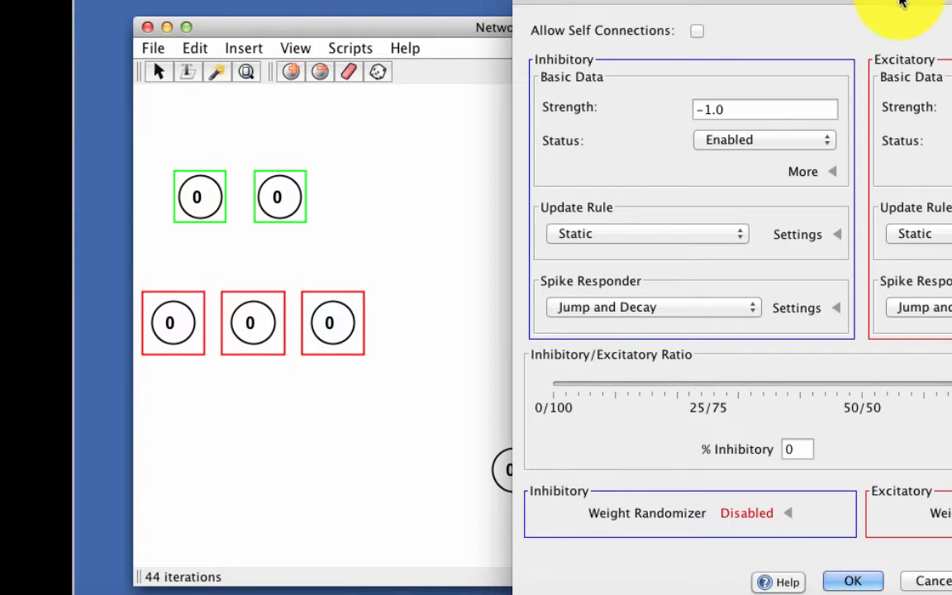
drag(901, 4, 765, 0)
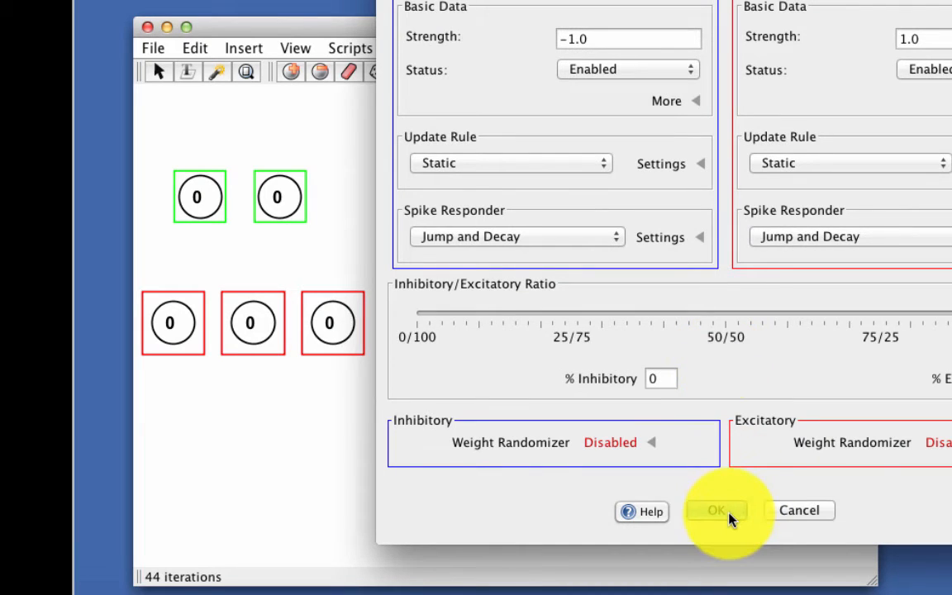
click(719, 512)
Deselect the upper neurons and clear the source neurons
click(494, 279)
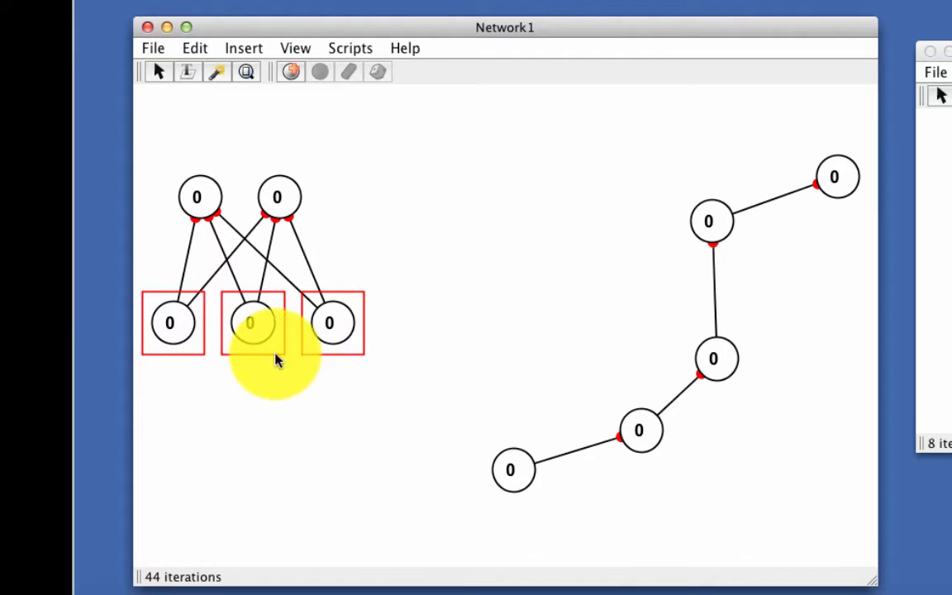
click(195, 49)
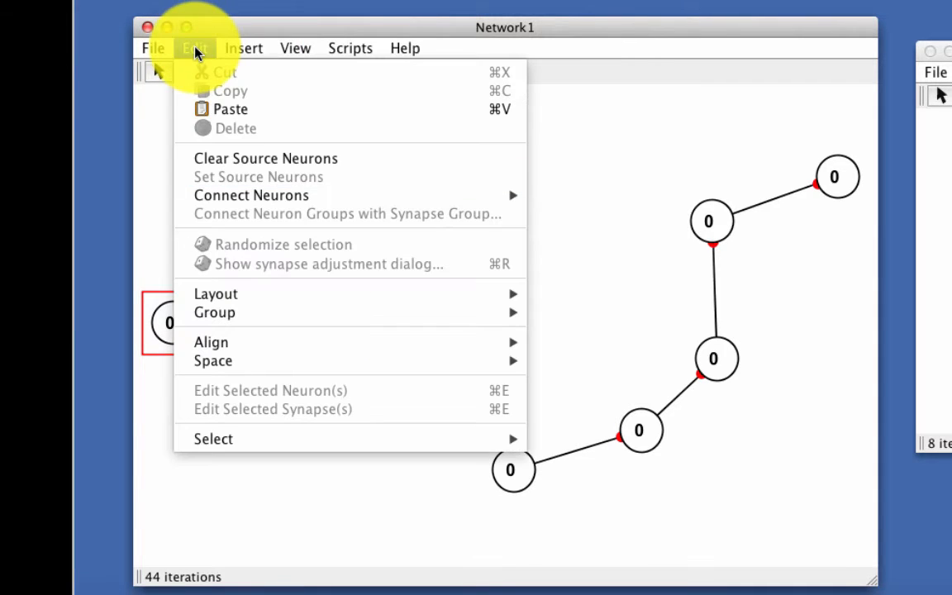
click(212, 157)
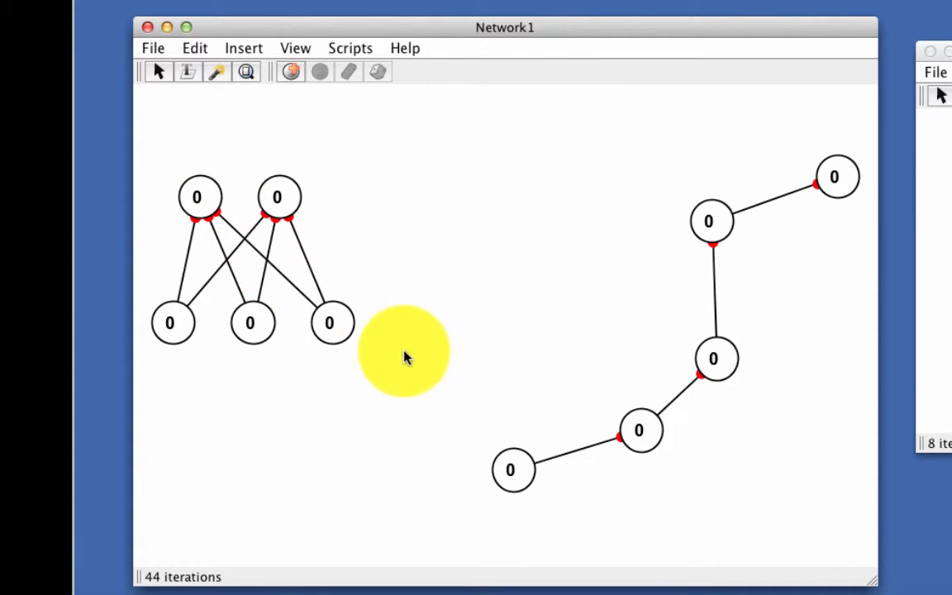
Mark the three lower neurons as sources again and clear the marking while nothing is selected
drag(405, 354, 187, 383)
key(1)
click(461, 247)
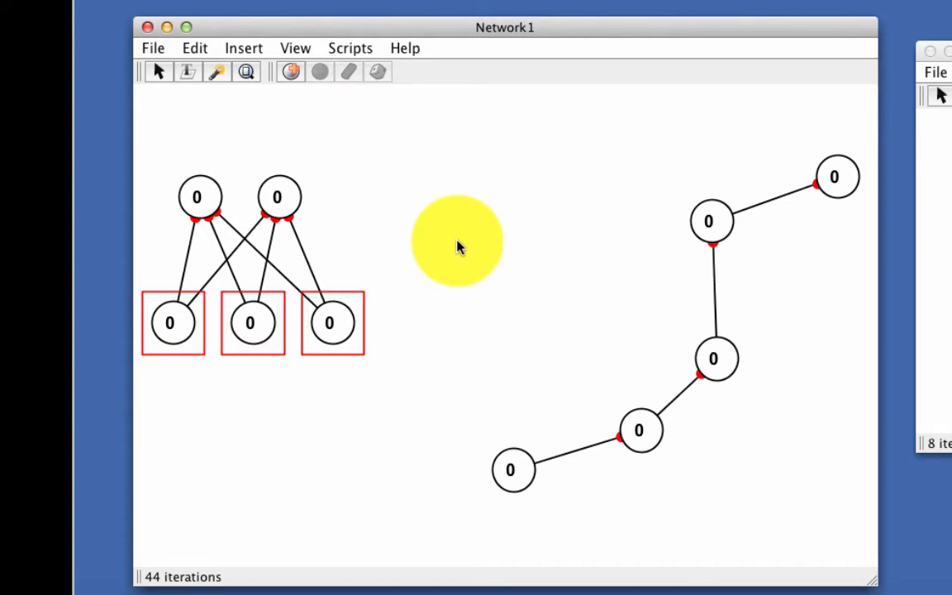
key(1)
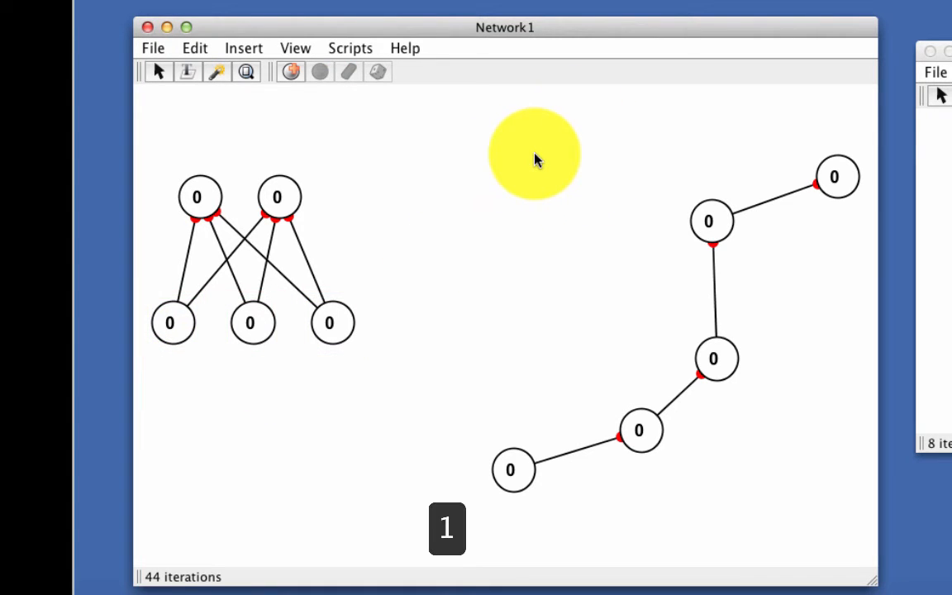
Mark the chain's third neuron as a source, and clear the source marking and the selection
click(716, 361)
click(563, 260)
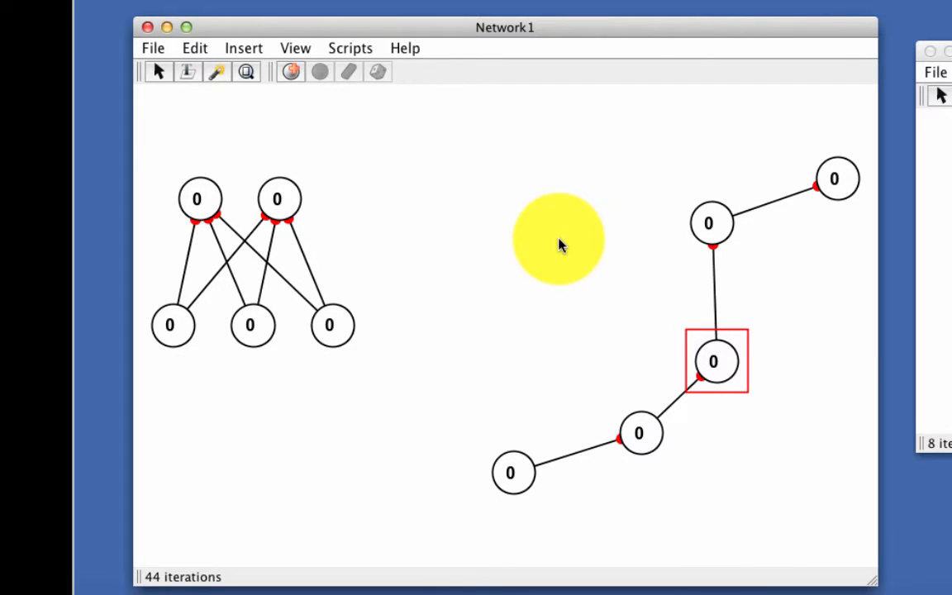
click(716, 242)
click(517, 203)
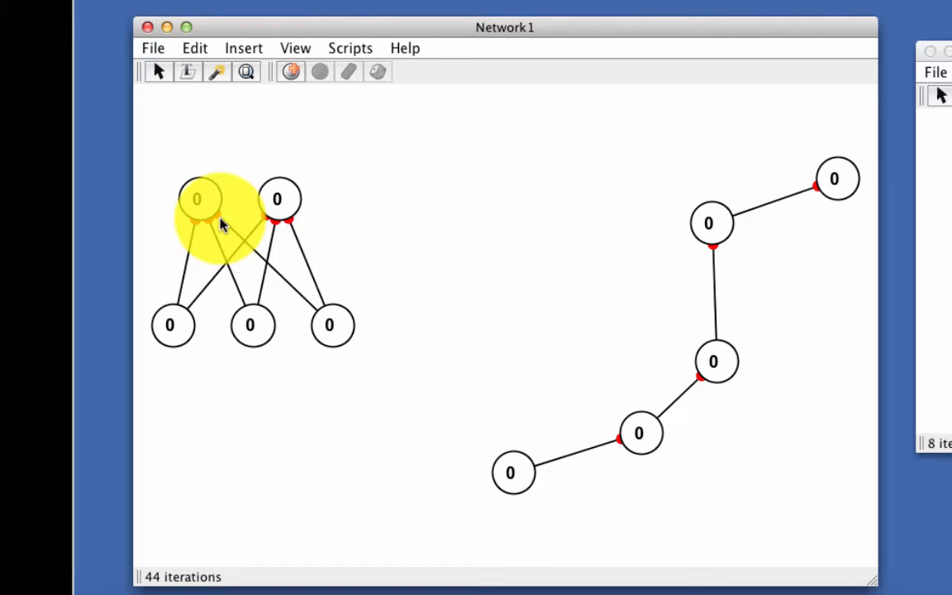
Enlarge the view around the two-layer group of five neurons and turn off Auto Zoom
mouse_move(196, 208)
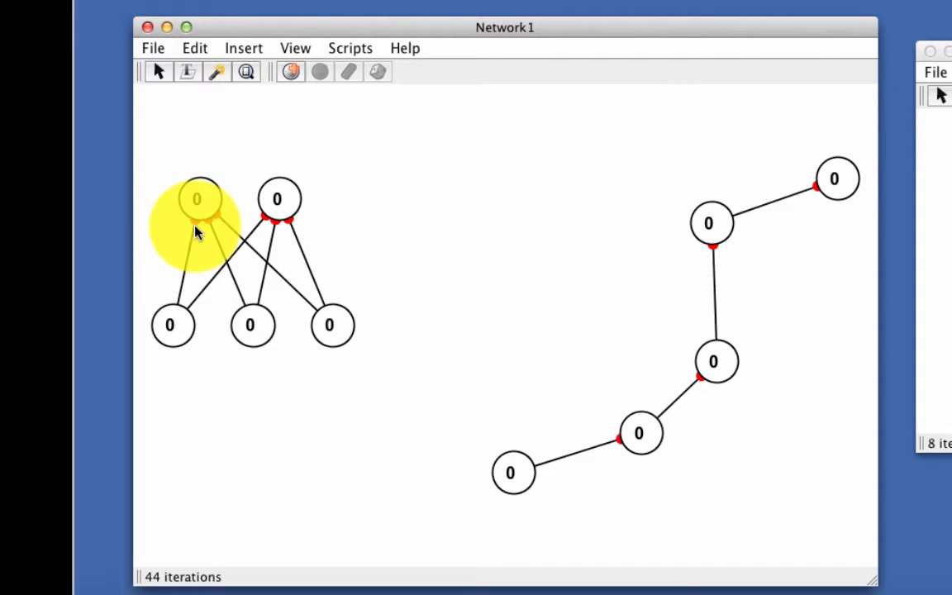
click(196, 231)
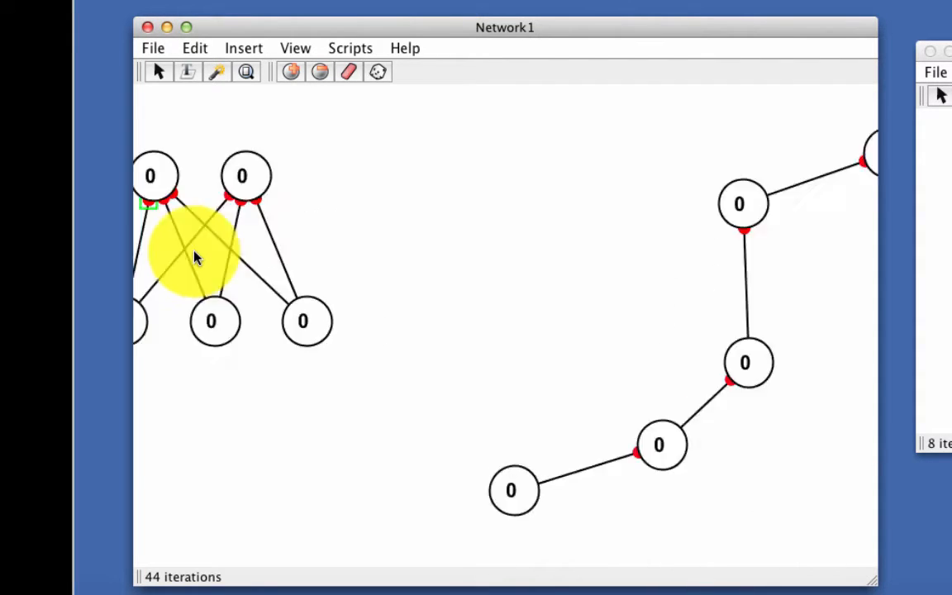
click(246, 72)
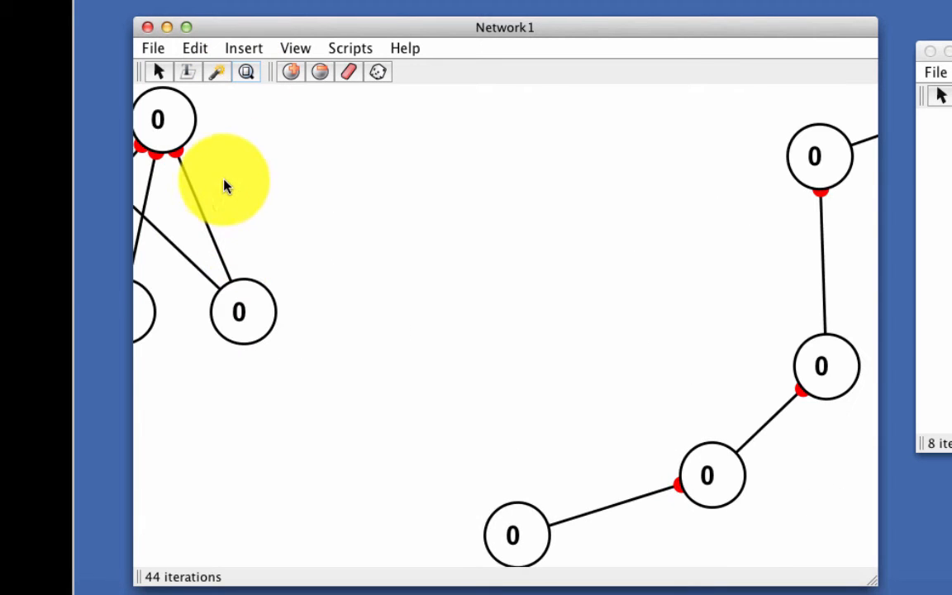
drag(227, 186, 331, 208)
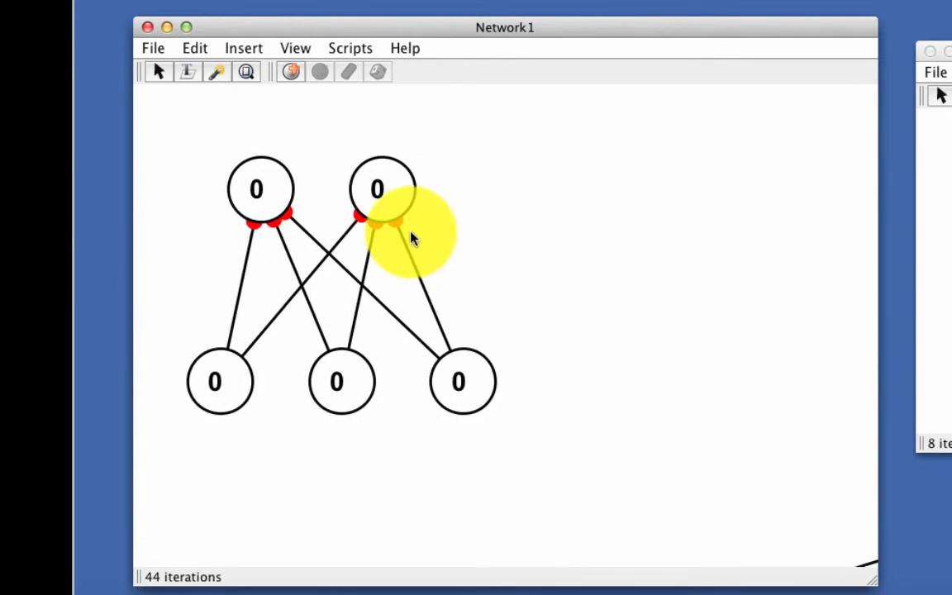
click(295, 49)
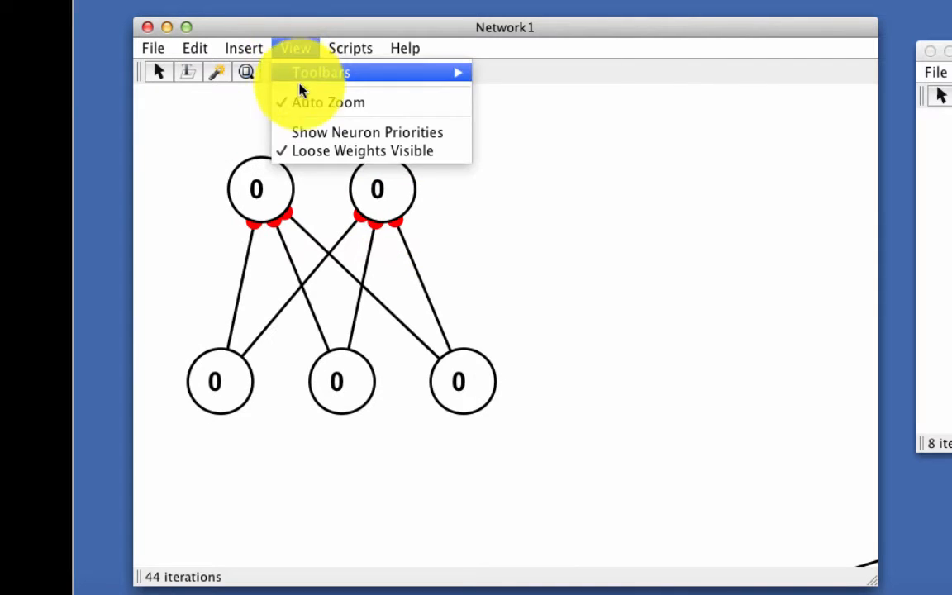
click(308, 102)
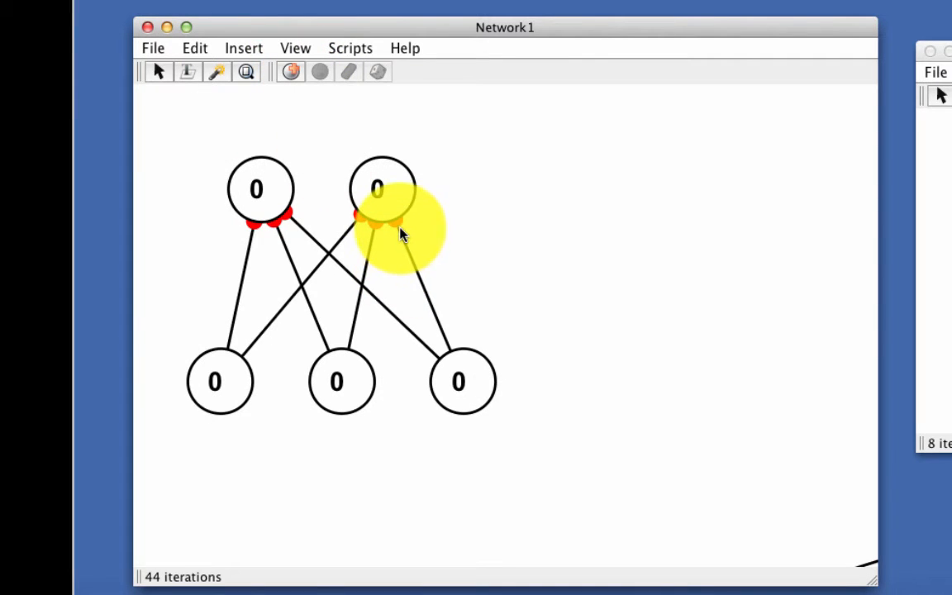
Select two individual weights on the upper-right neuron, try selection boxes across the connection lines, and clear the selection
click(399, 228)
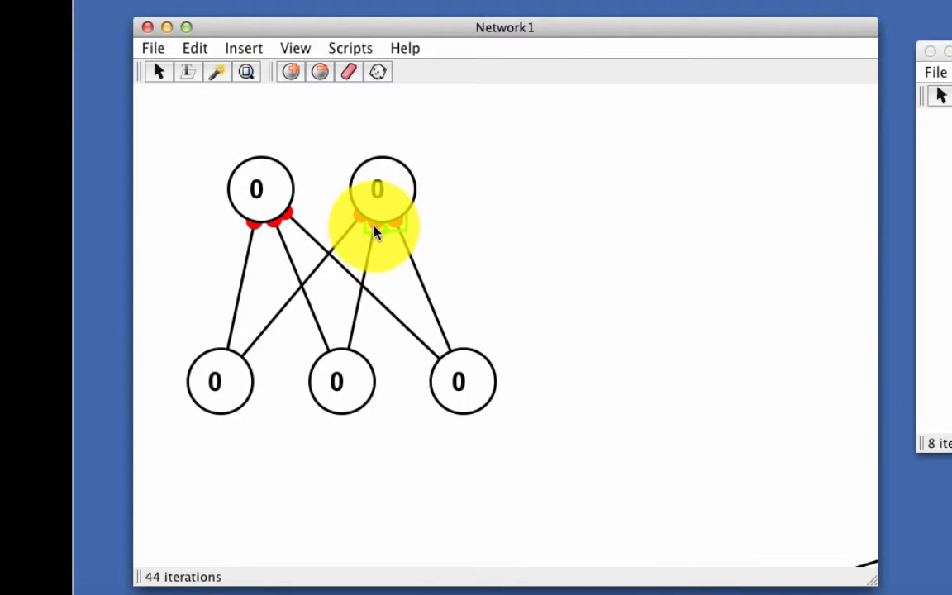
click(537, 231)
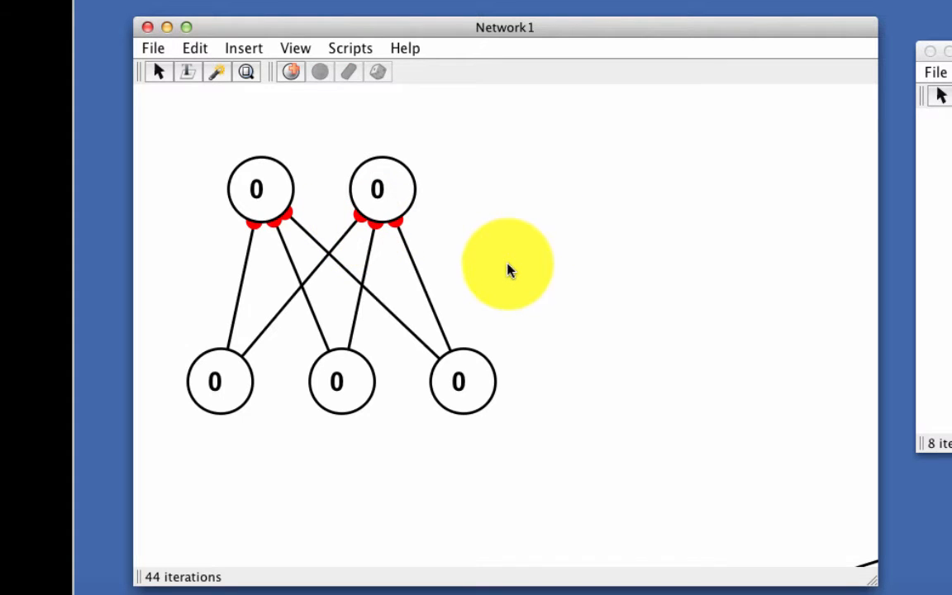
mouse_move(431, 277)
mouse_down()
mouse_move(394, 230)
mouse_move(376, 229)
mouse_move(436, 268)
mouse_up()
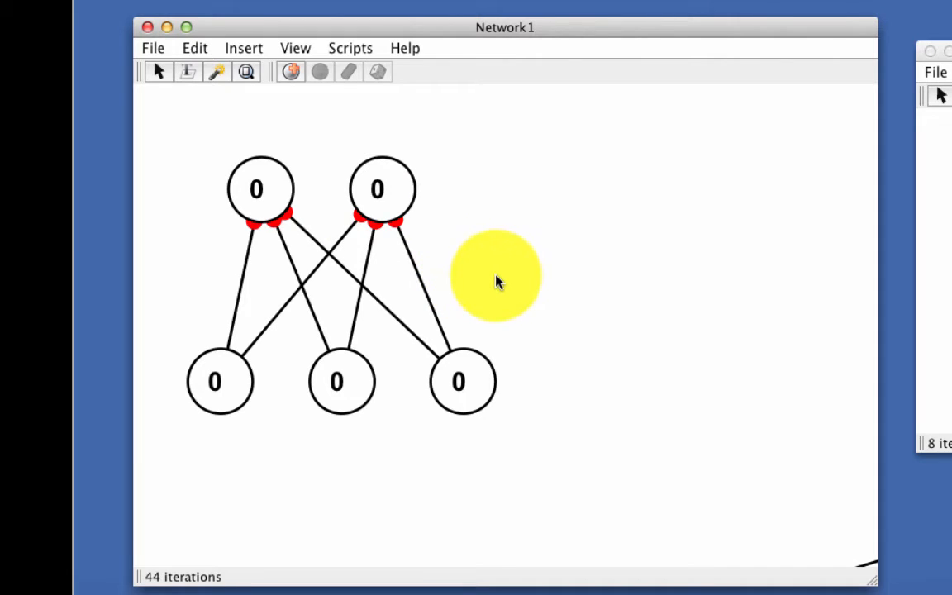
drag(495, 279, 274, 306)
drag(495, 275, 182, 265)
click(229, 263)
Move the upper-right neuron of the two-layer group around, place it slightly farther from its upper neighbour, and deselect it
click(384, 189)
drag(407, 194, 540, 145)
drag(347, 200, 537, 270)
click(401, 181)
drag(522, 133, 422, 178)
click(522, 173)
Select the incoming weights of the upper-left neuron in the two-layer group, and clear the selection
click(265, 190)
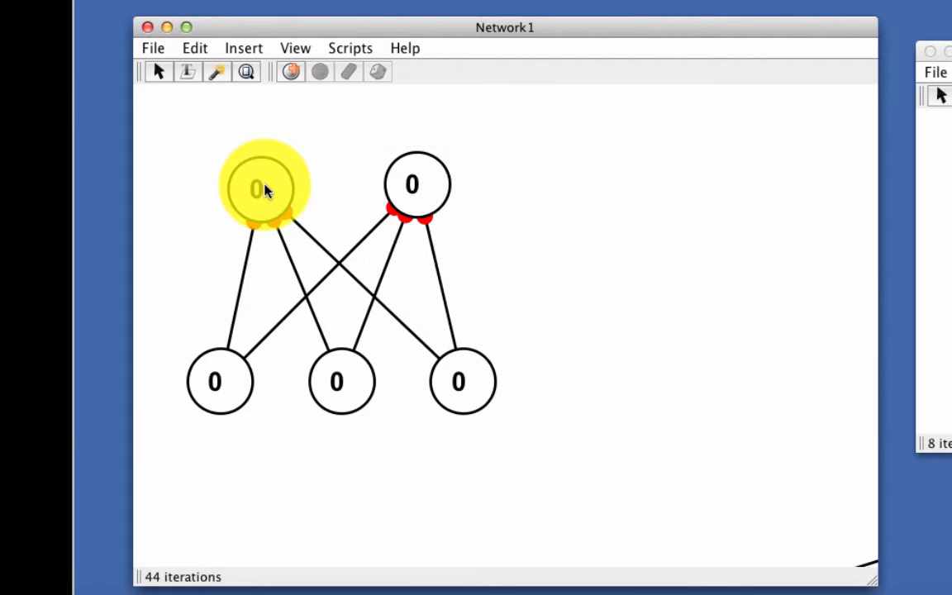
right_click(264, 190)
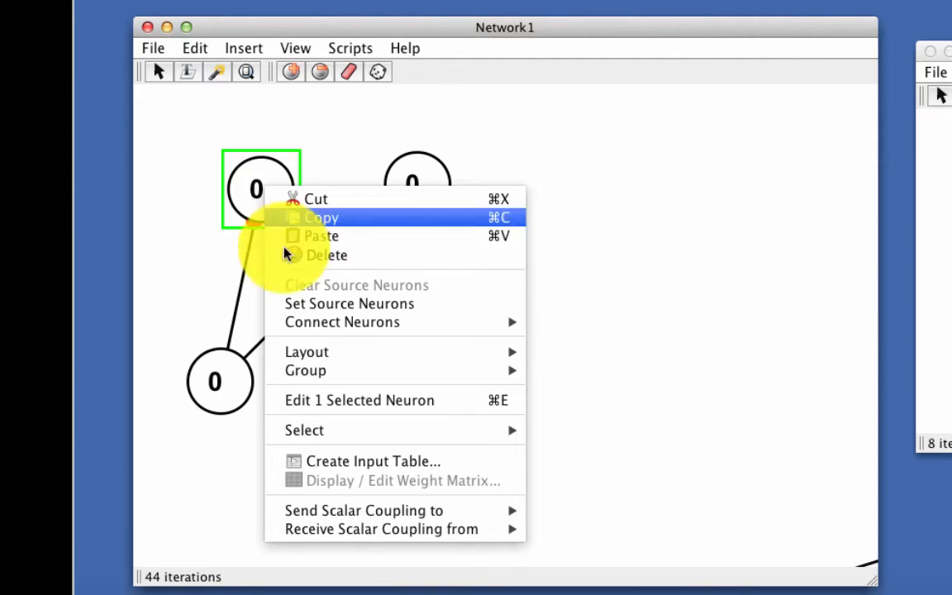
mouse_move(403, 433)
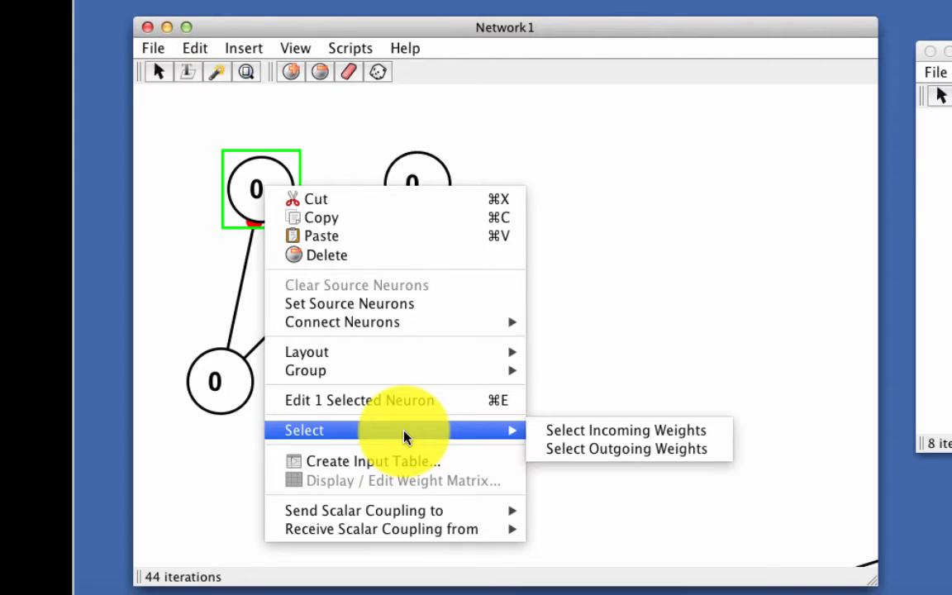
click(570, 431)
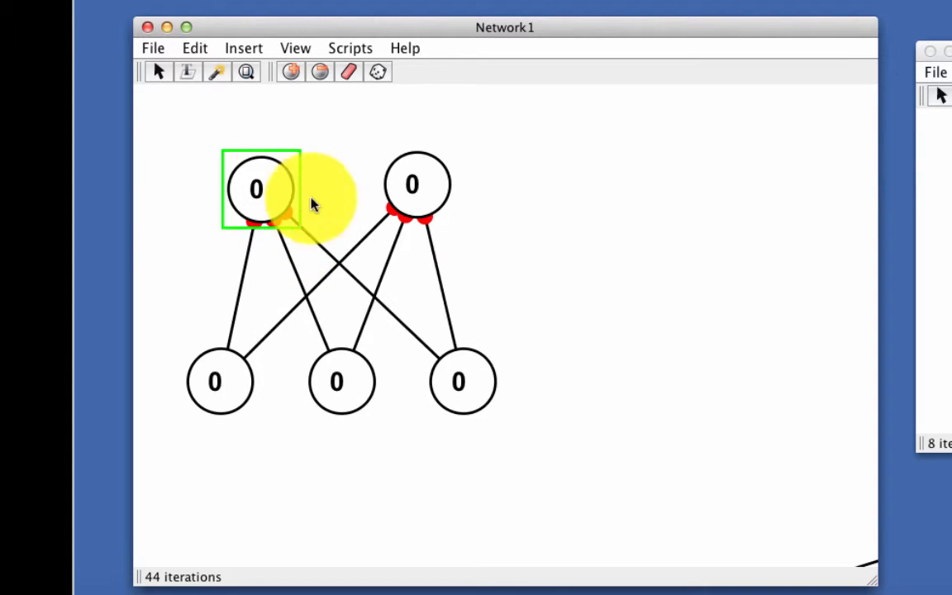
right_click(269, 195)
mouse_move(357, 351)
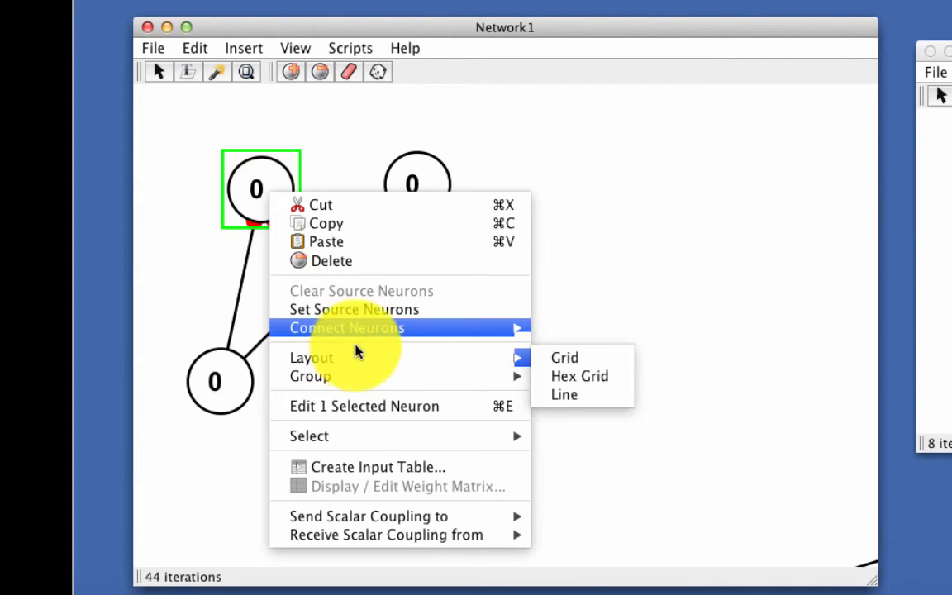
mouse_move(351, 438)
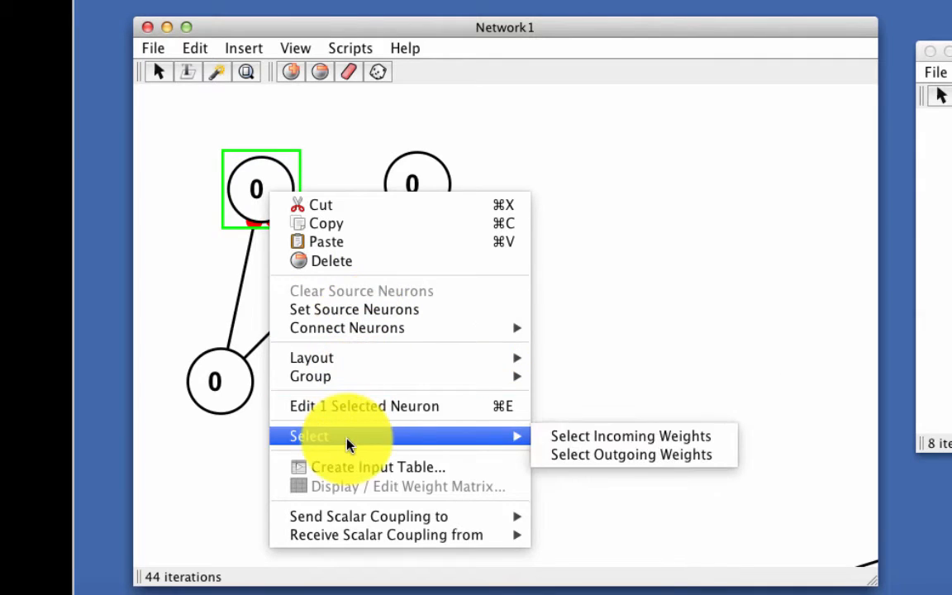
click(593, 444)
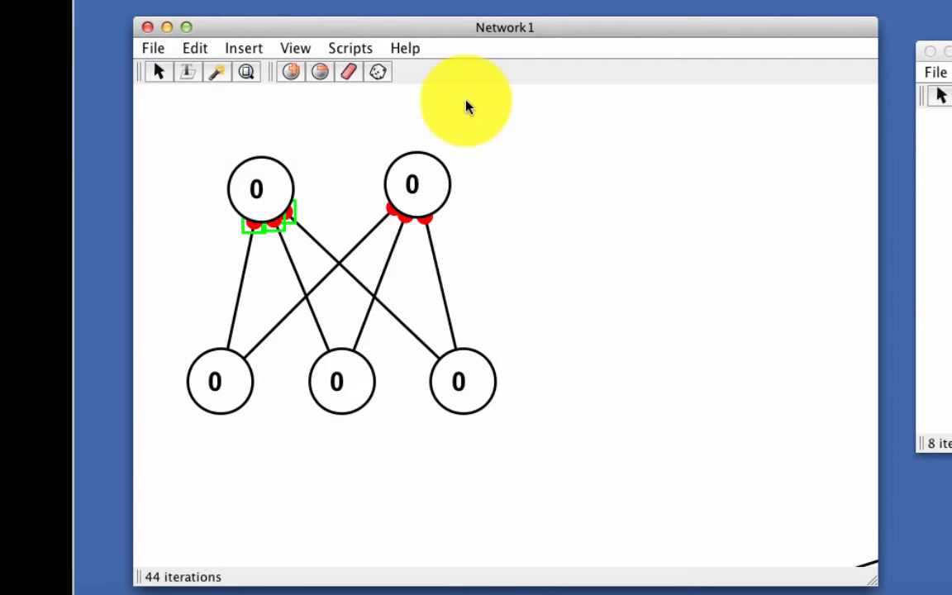
click(511, 190)
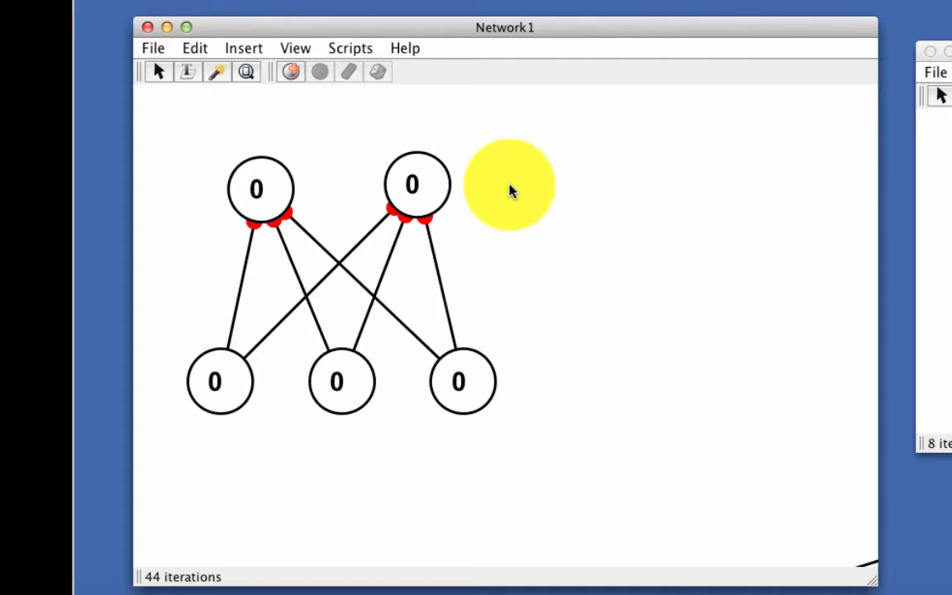
Select the outgoing weights of the lower-right neuron in the two-layer group, and clear the selection
click(458, 375)
right_click(459, 369)
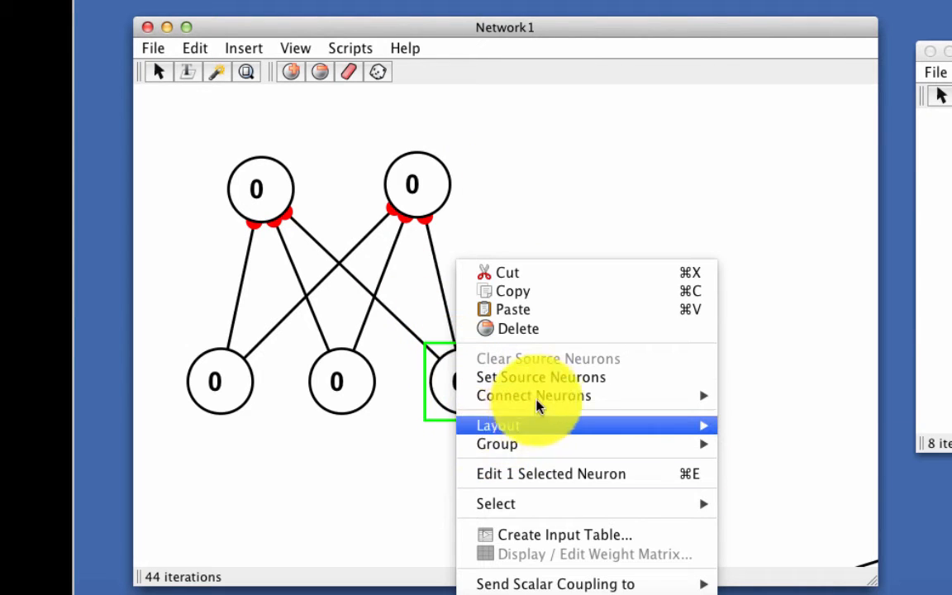
mouse_move(569, 512)
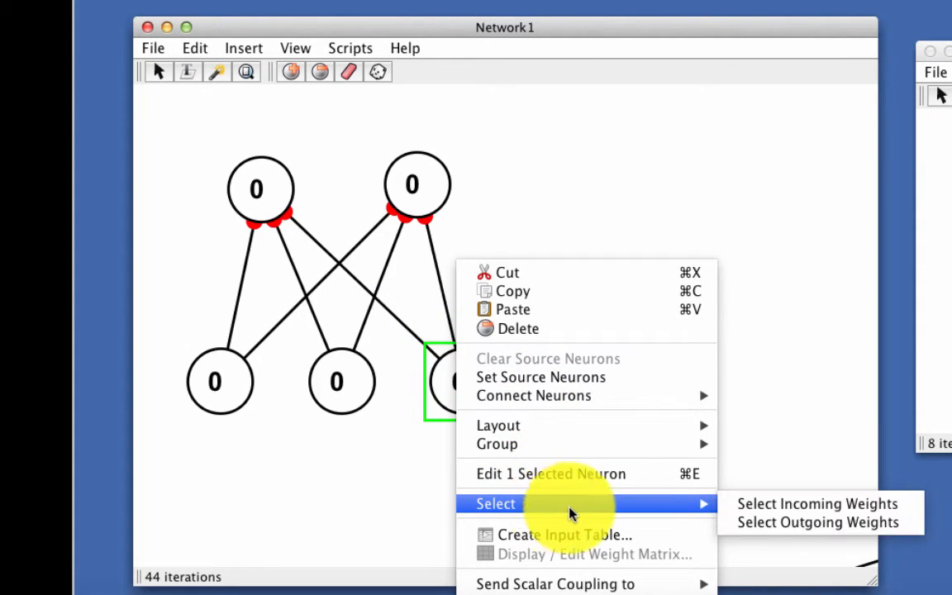
click(741, 522)
click(623, 353)
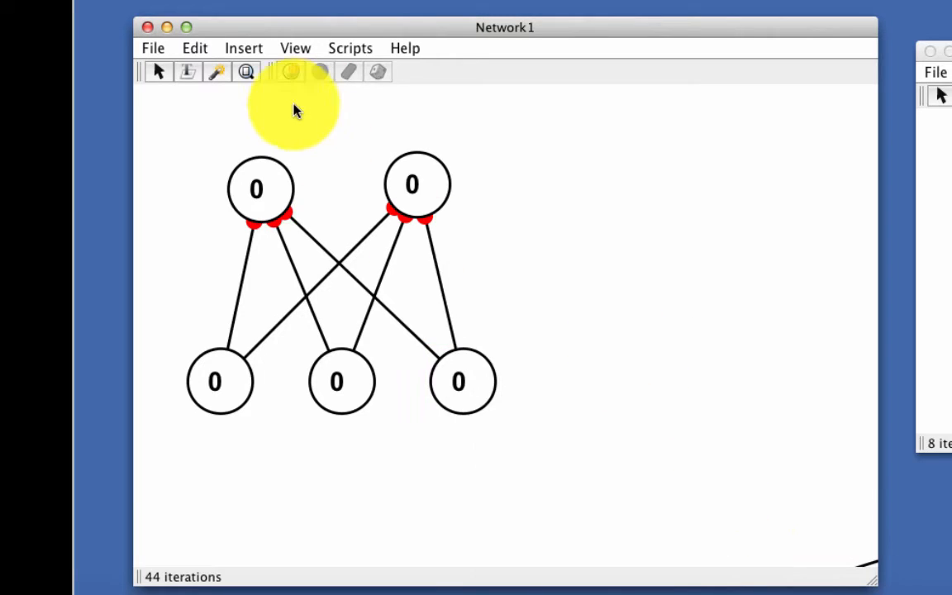
Switch the selection between all weights and all neurons across the whole network, and clear it
click(248, 76)
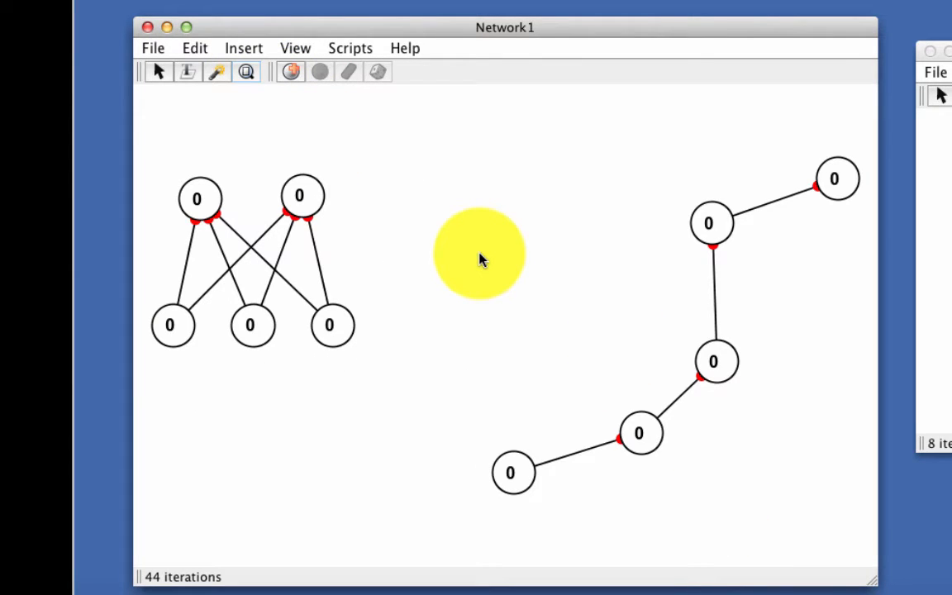
key(w)
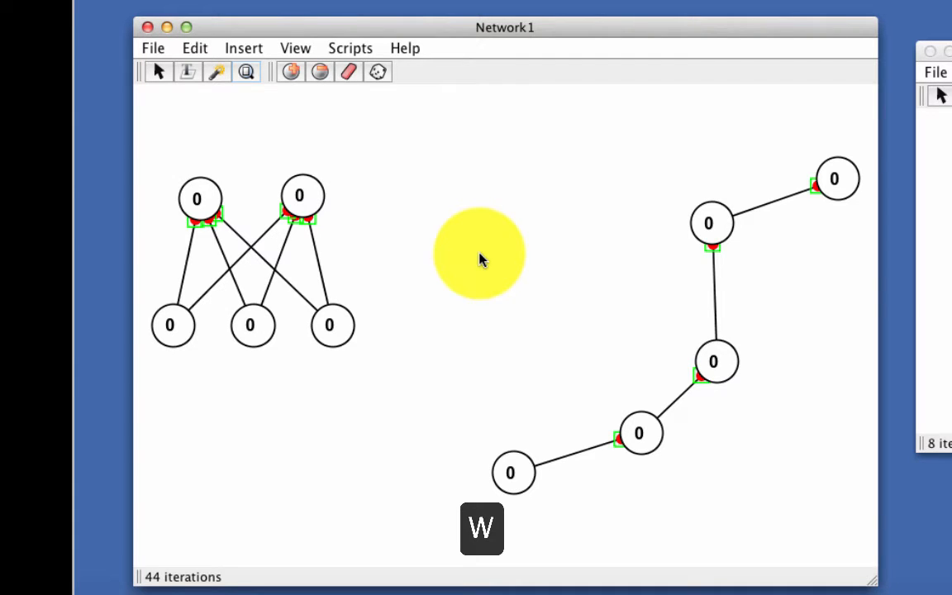
key(n)
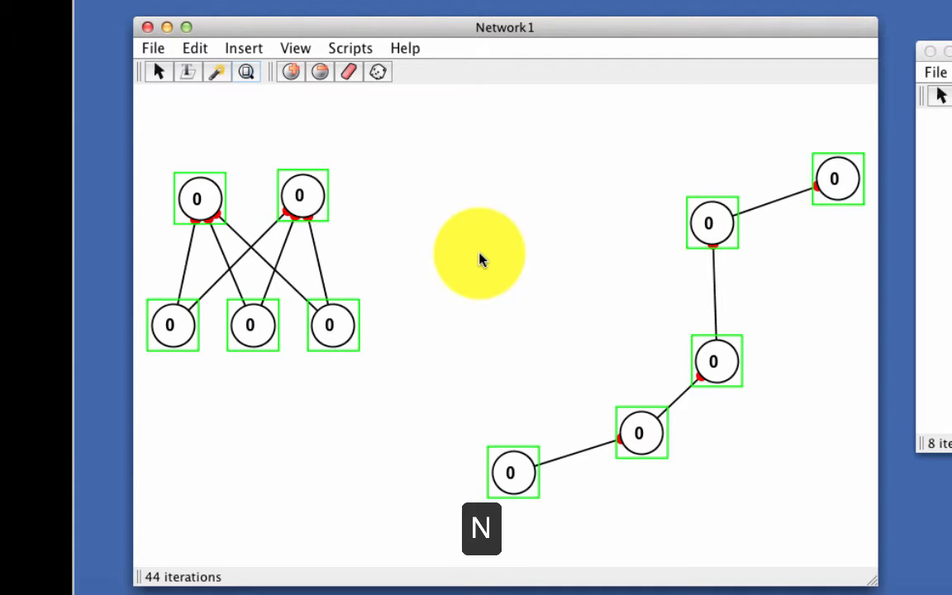
key(w)
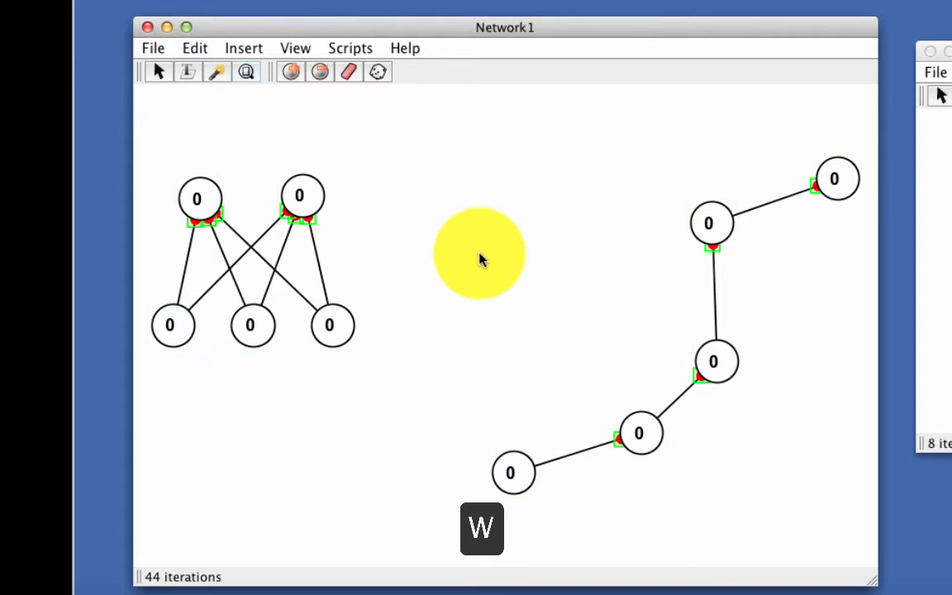
click(482, 260)
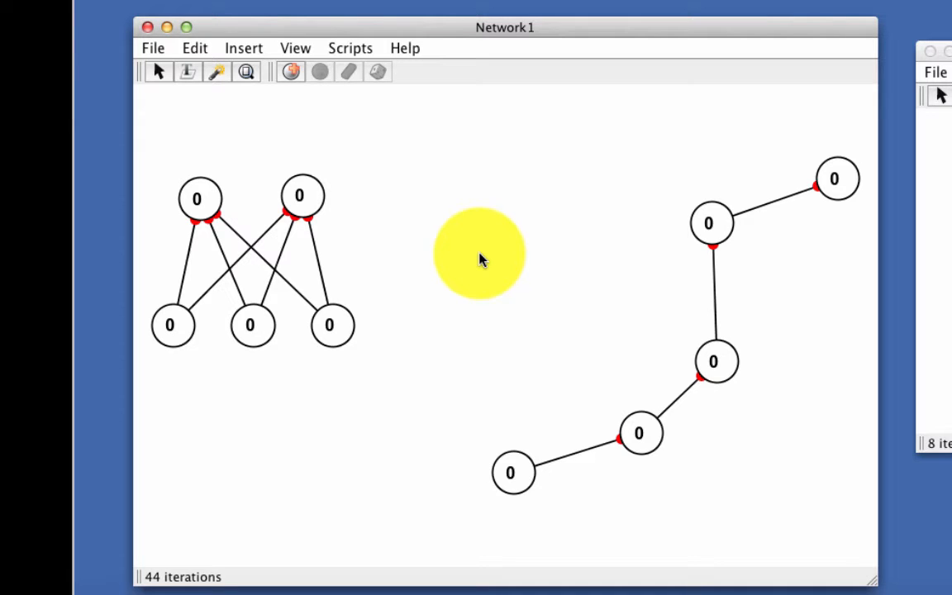
Select all neurons in the network and randomize their activations
key(n)
key(r)
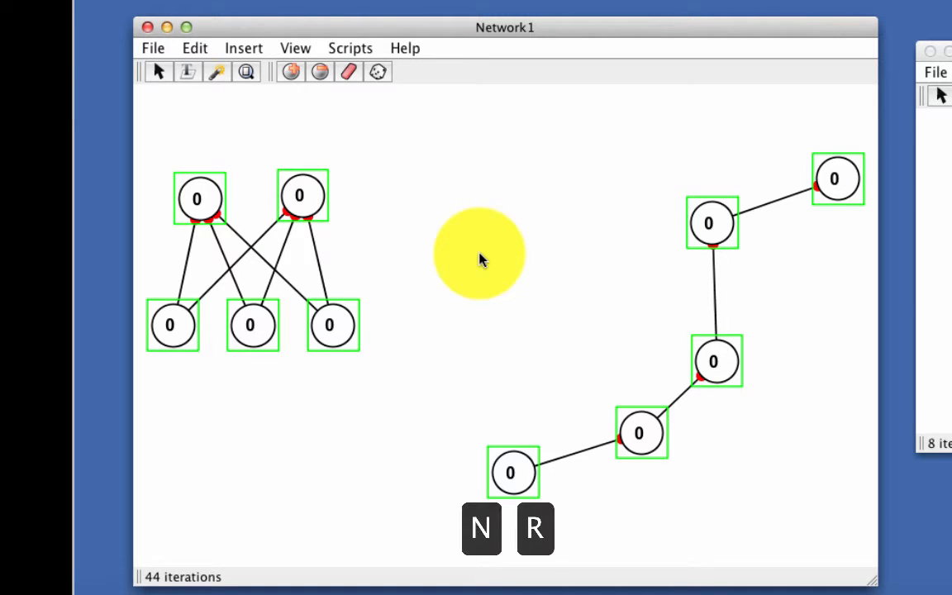
key(r)
key(r)
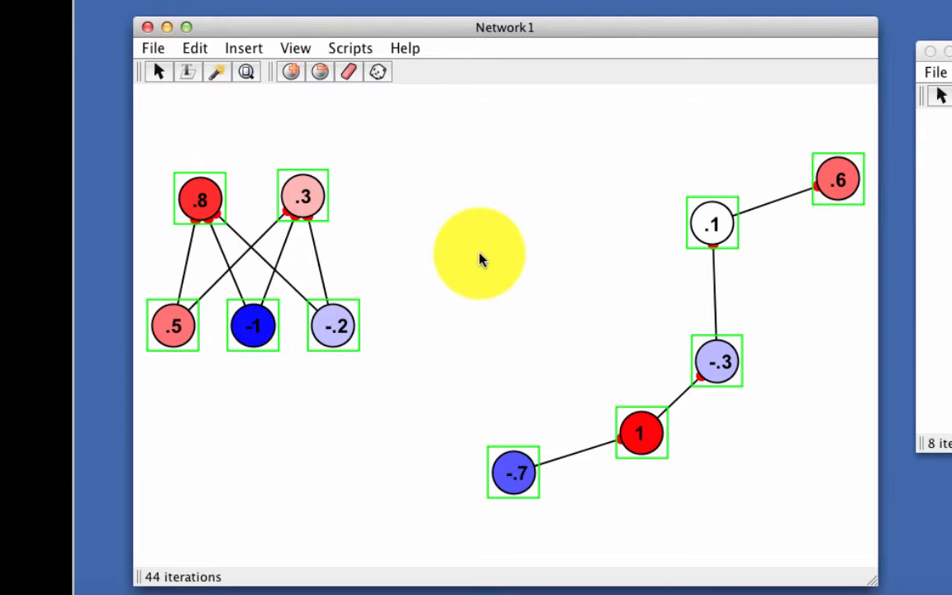
Select all synapses, randomize their strengths several times, deselect them and compare the resulting weights
click(481, 259)
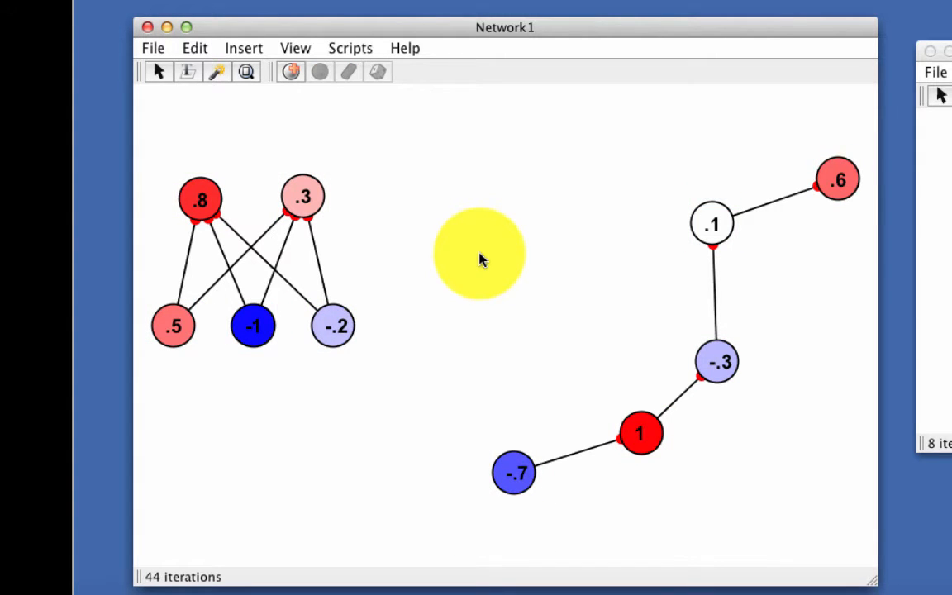
key(w)
key(r)
key(r)
key(r)
key(r)
key(r)
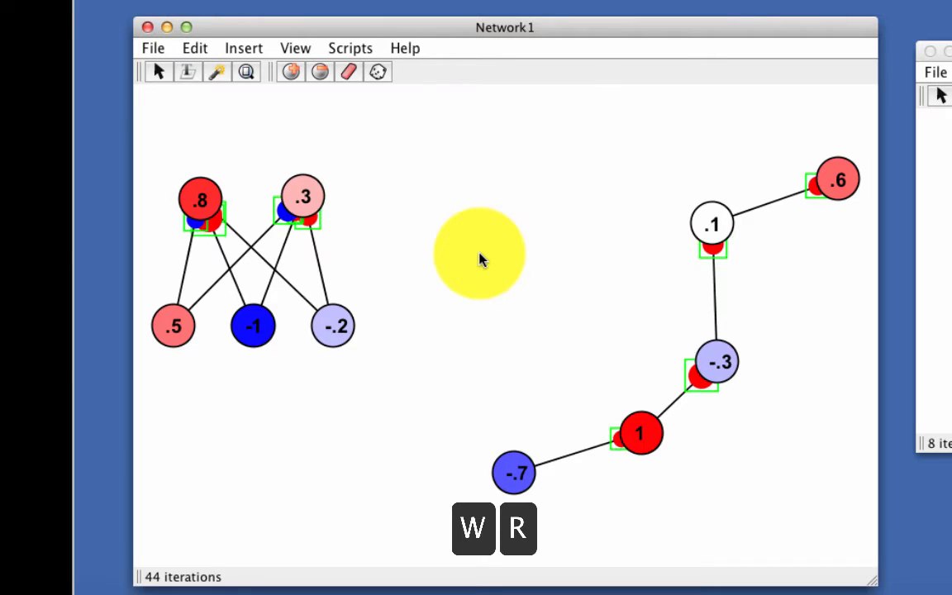
click(378, 73)
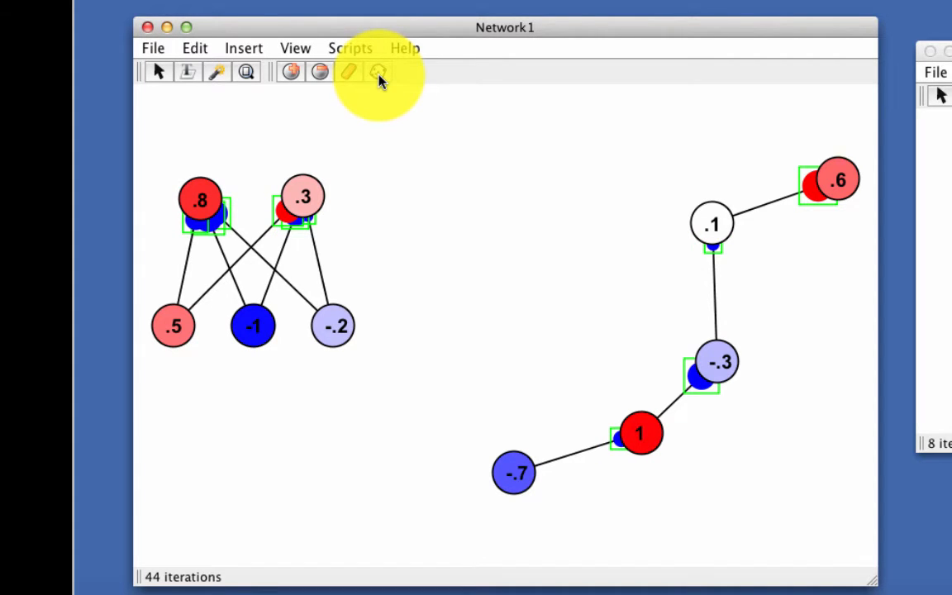
click(377, 72)
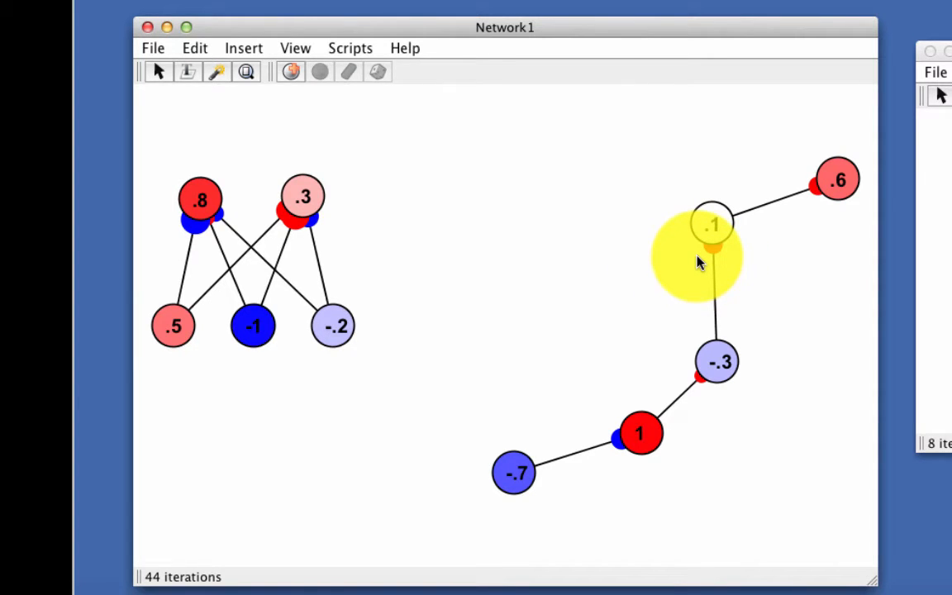
mouse_move(710, 253)
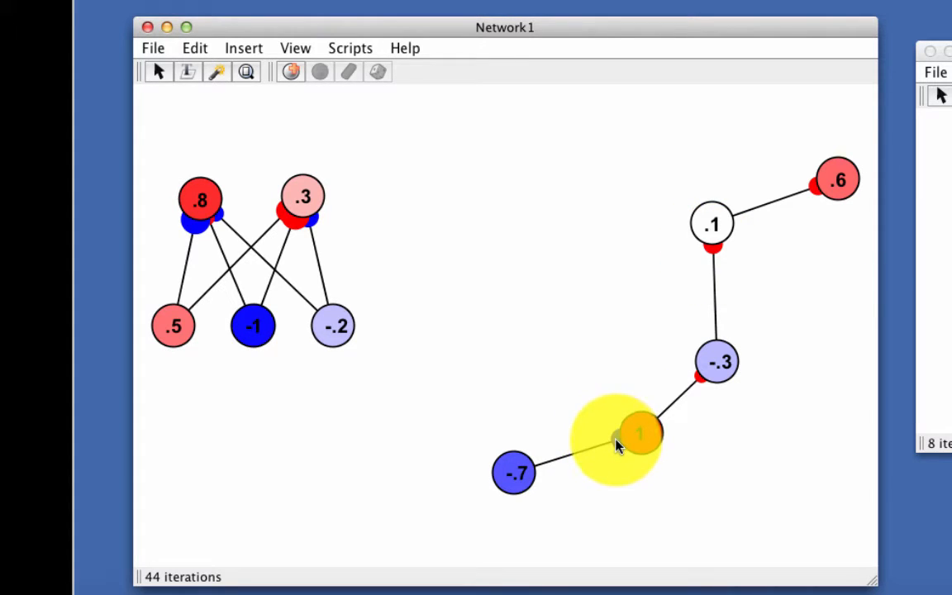
mouse_move(617, 444)
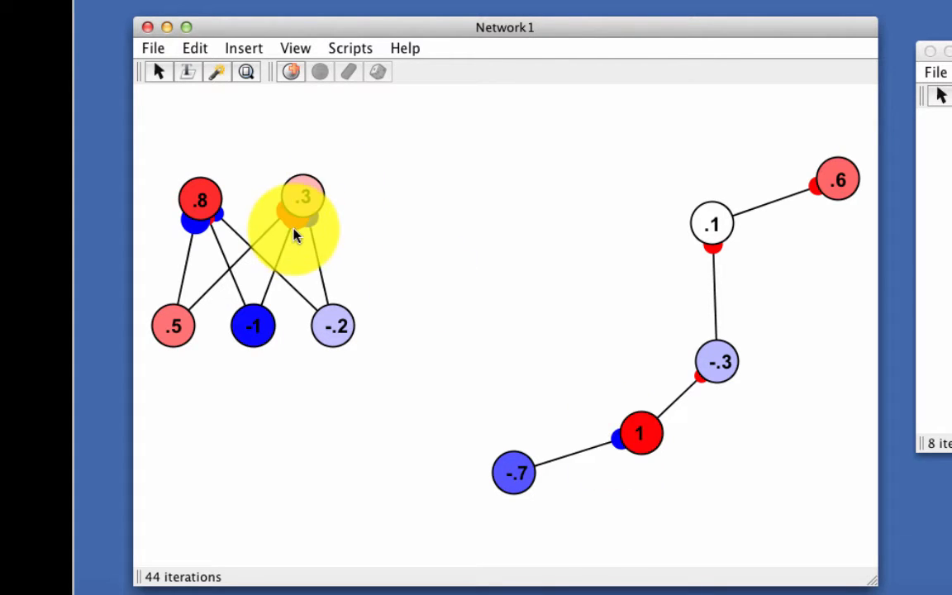
Clear the strengths of all synapses to zero and iterate the network three times
key(w)
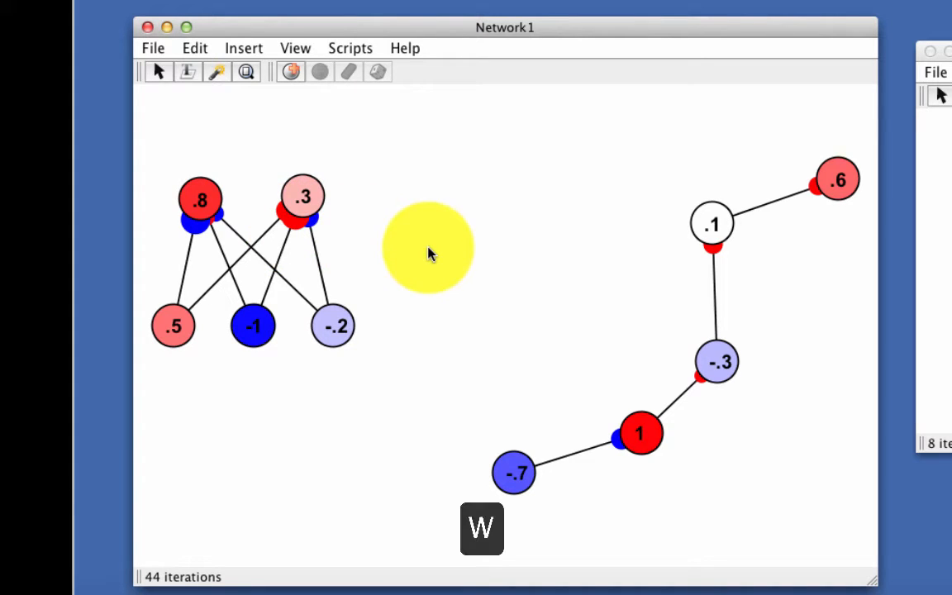
key(c)
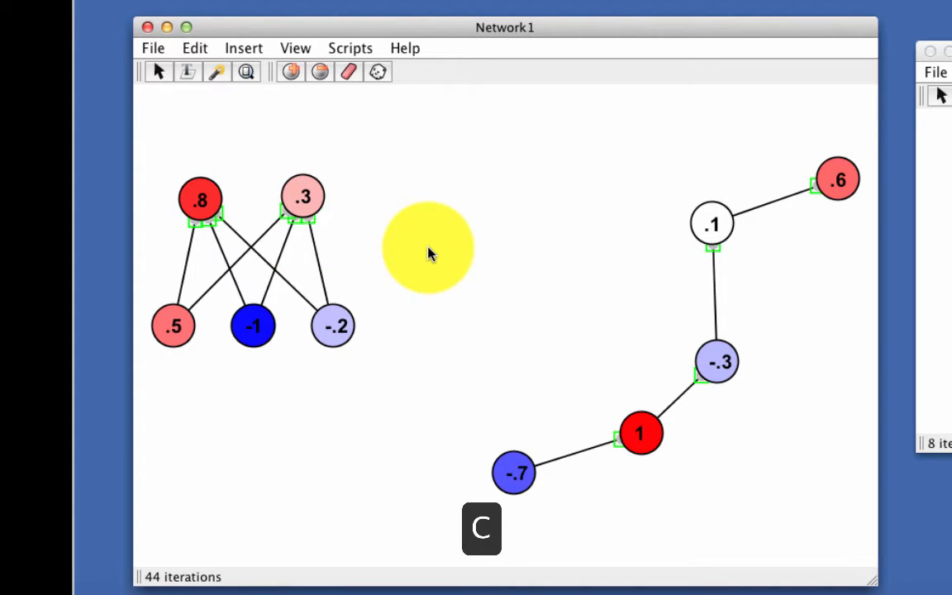
click(428, 253)
key(space)
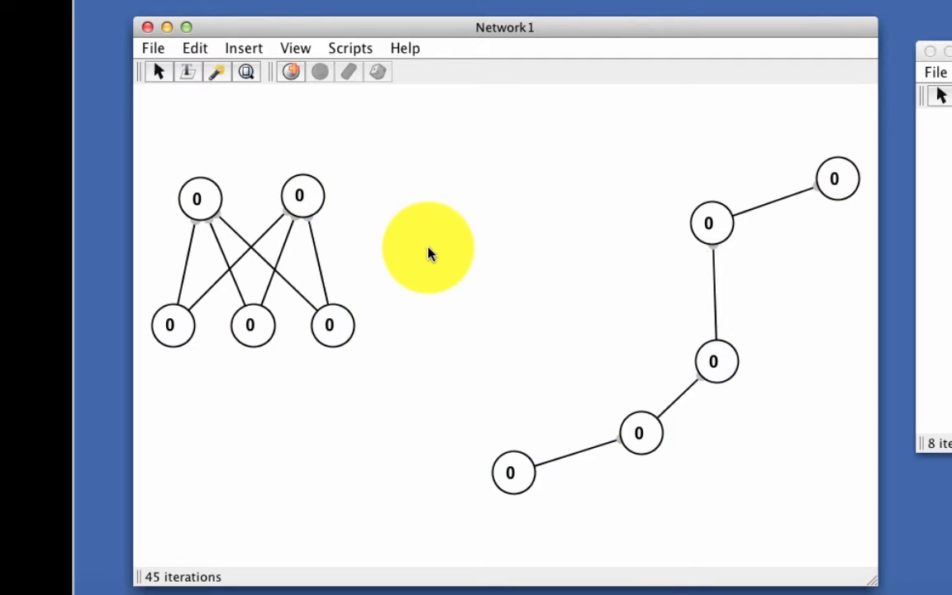
key(space)
key(space)
Raise the activation of the chain's first neuron and iterate the network, repeating with a higher activation before deselecting it
click(497, 479)
key(Up)
key(space)
key(space)
key(space)
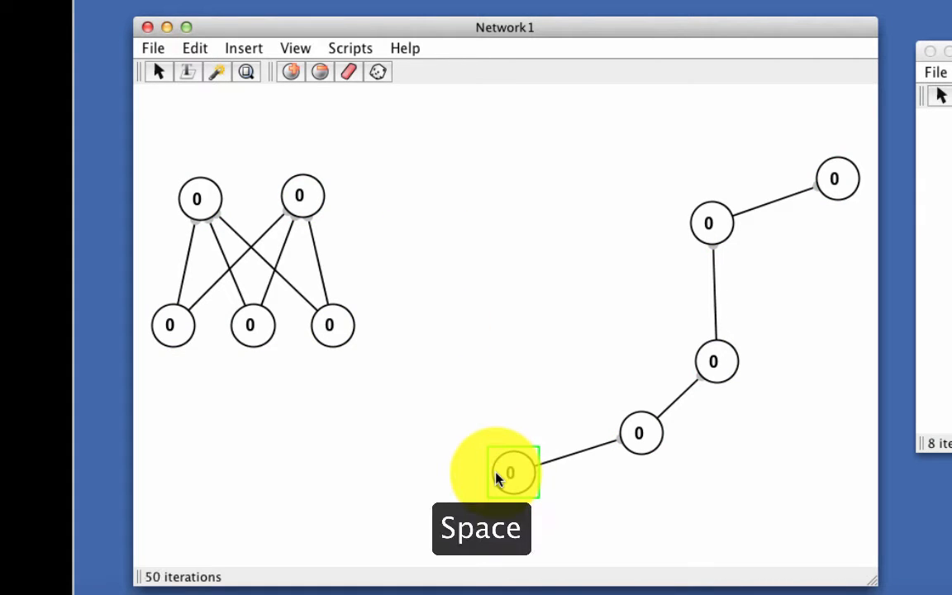
key(space)
key(Up)
key(Up)
key(space)
key(space)
key(space)
click(476, 124)
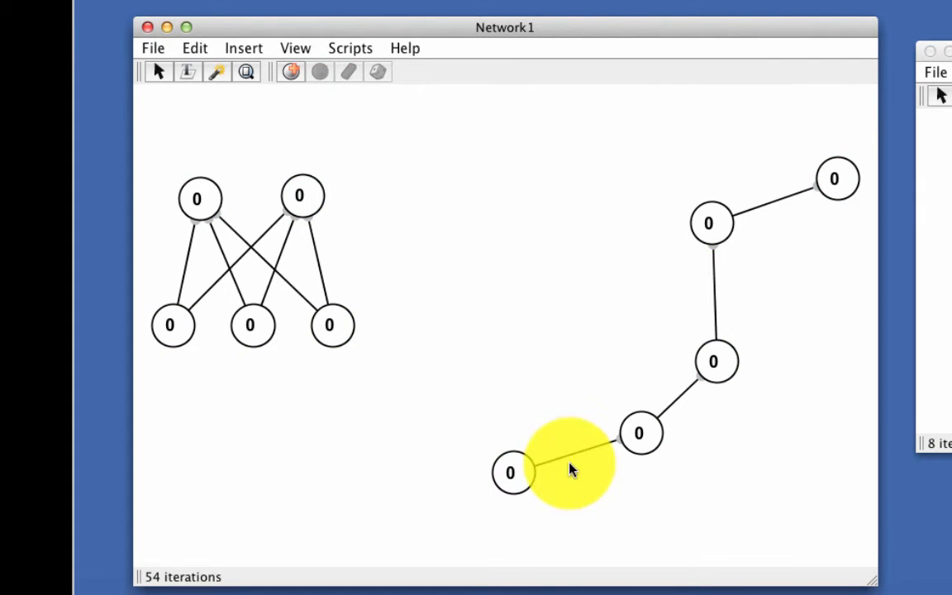
Select all neurons, randomize their activations, clear them back to zero and deselect
key(n)
key(r)
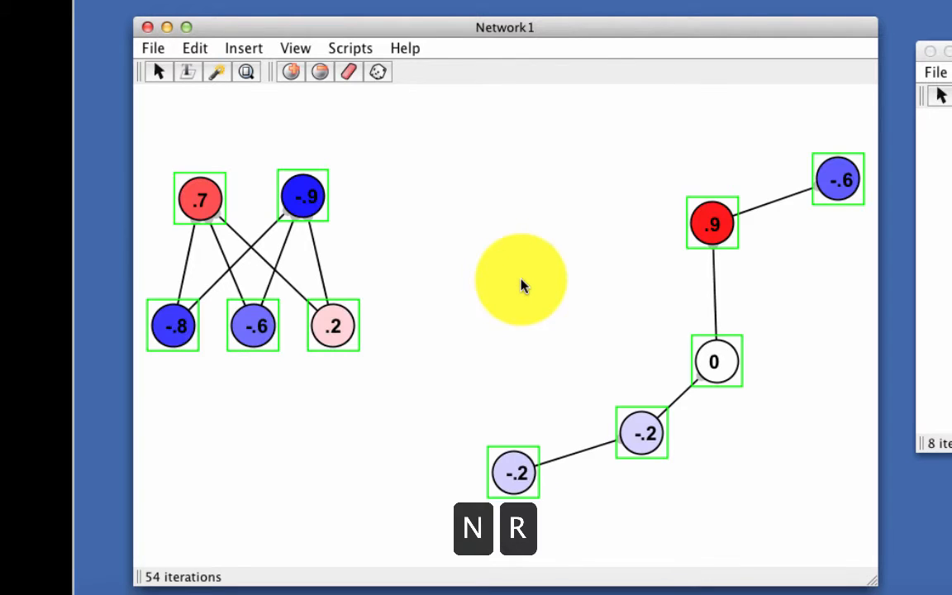
key(c)
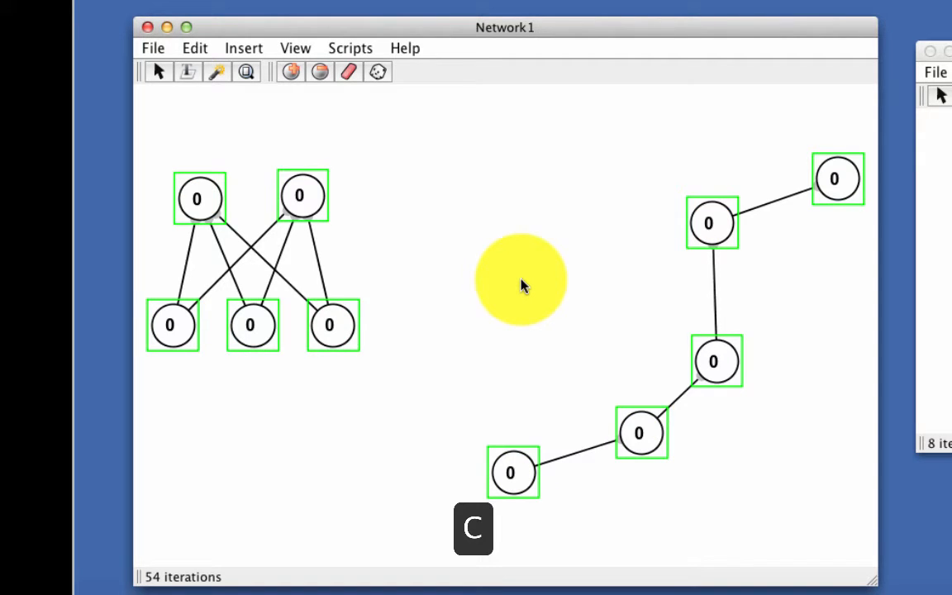
click(521, 285)
Select all synapses, randomize their strengths, clear them to zero and deselect
key(w)
key(r)
key(c)
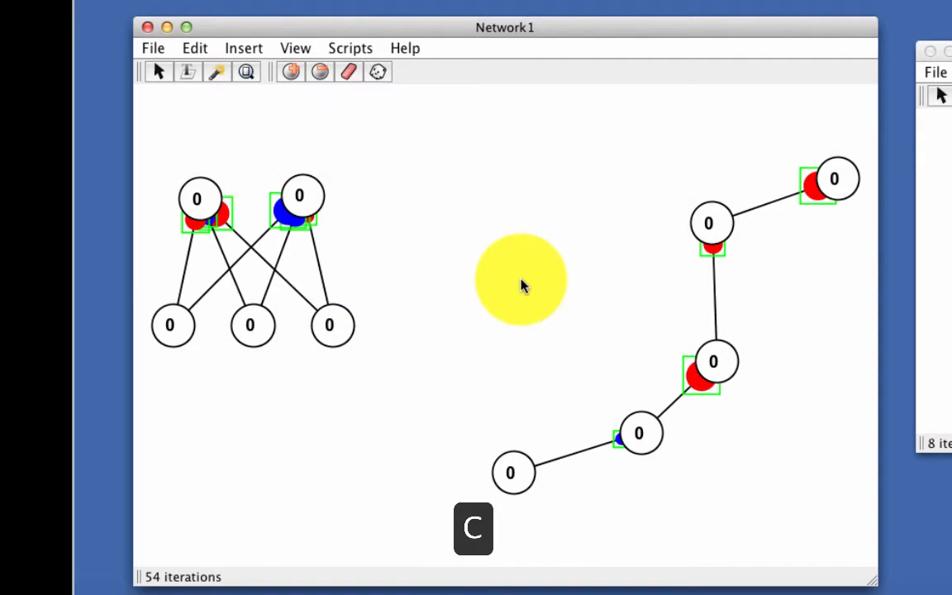
click(519, 285)
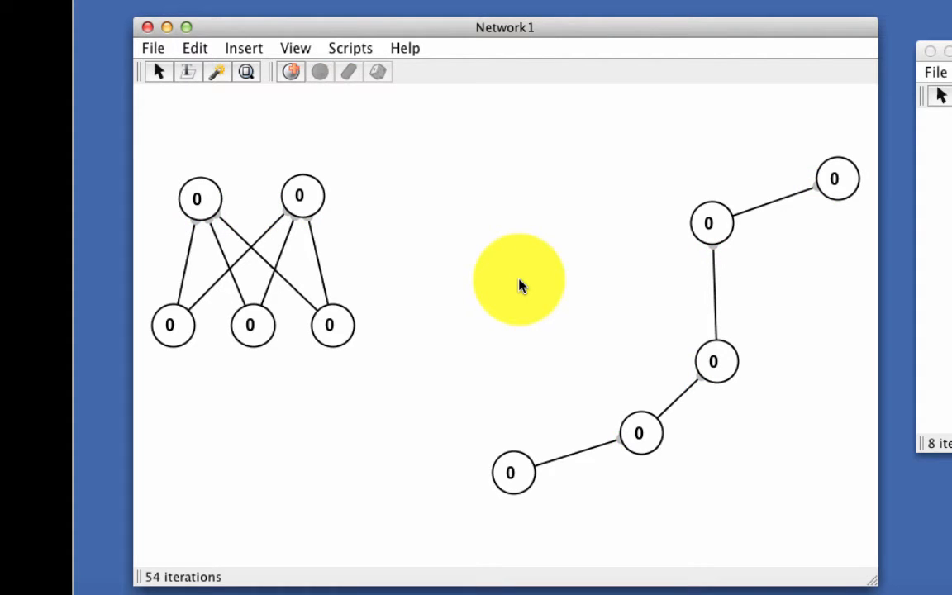
Select all neurons, raise and lower their activations incrementally, clear them to zero and deselect
key(n)
key(Up)
key(Down)
key(Down)
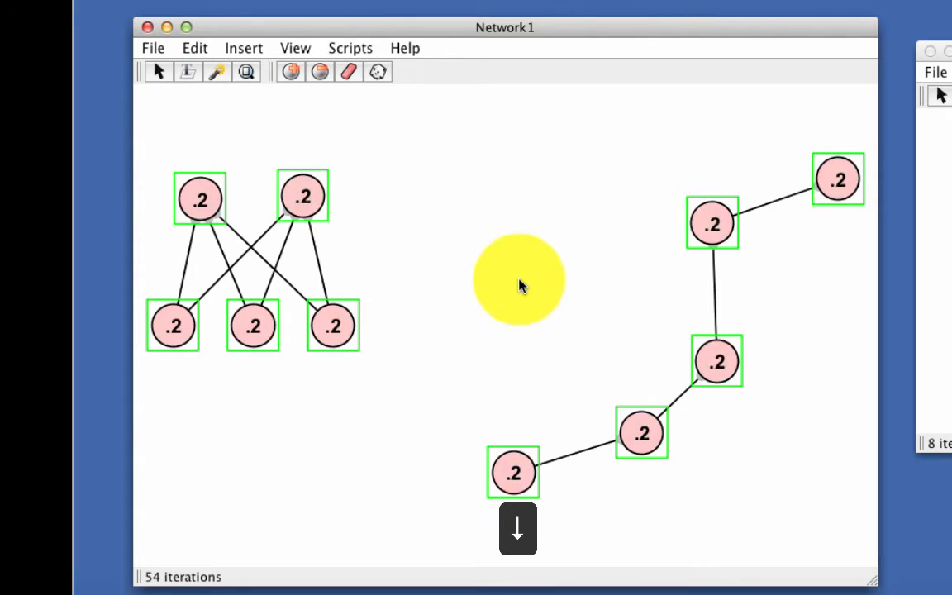
key(Down)
key(c)
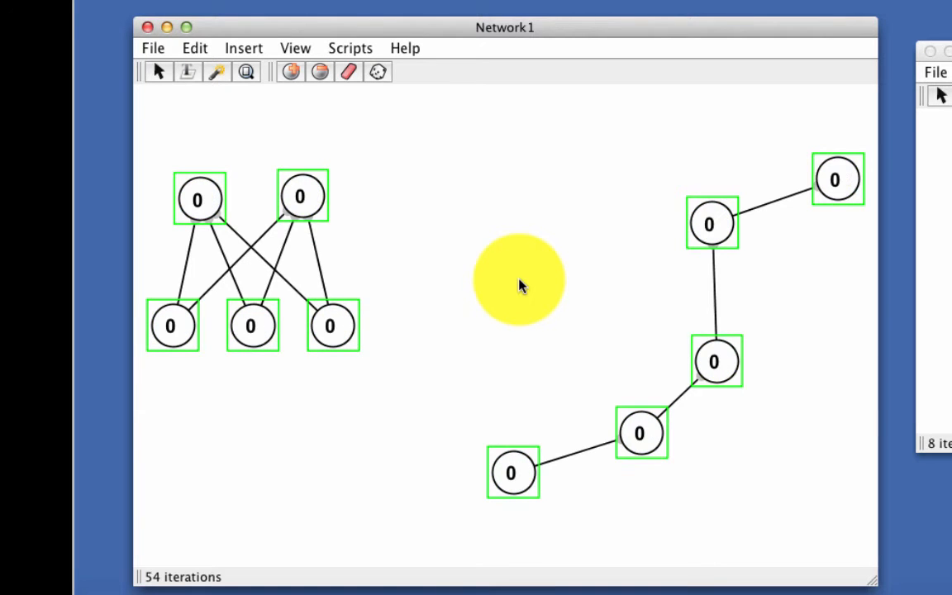
click(520, 285)
Select all synapses and step their strengths up and down, ending with negative strengths of -3
key(w)
key(Up)
key(Up)
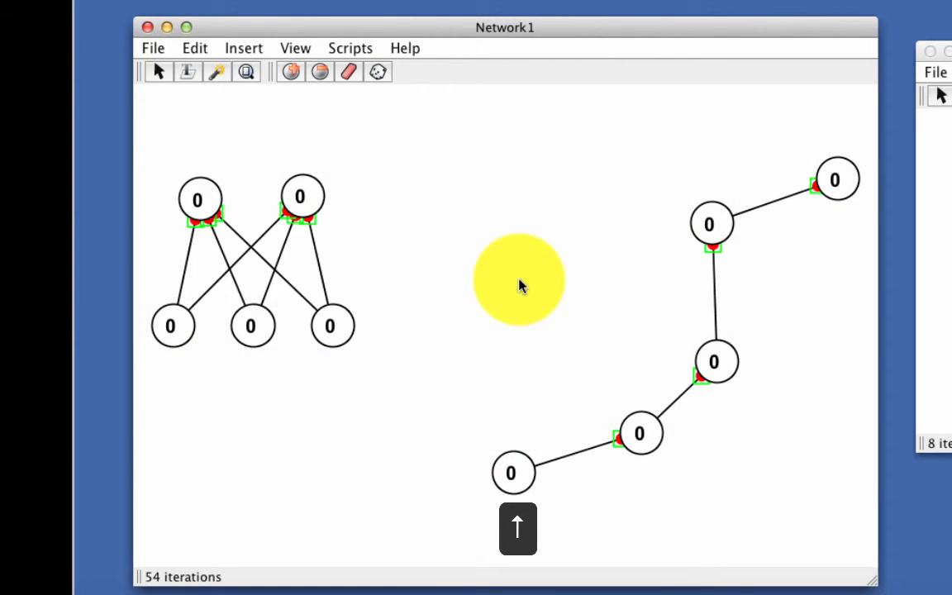
key(Down)
key(Down)
key(Up)
key(Up)
key(Down)
key(Up)
key(Up)
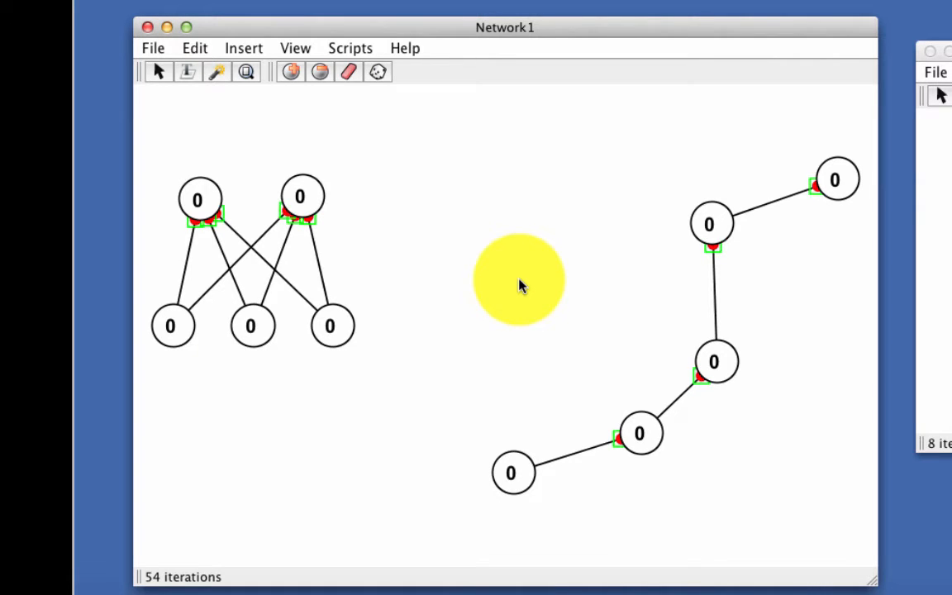
key(Down)
key(Down)
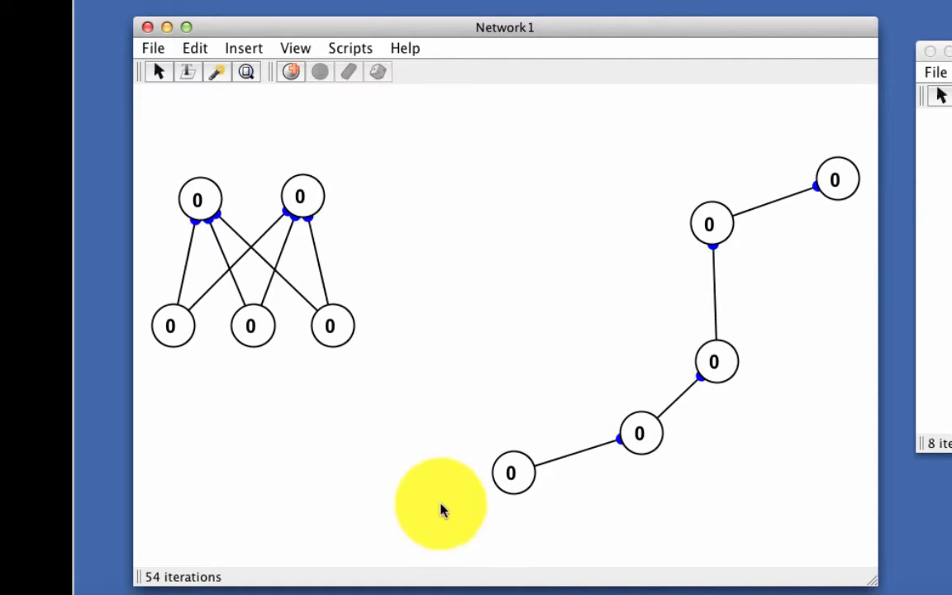
Raise the activation of the chain's first neuron and iterate the network through the negative synapses
click(501, 494)
key(Up)
key(Up)
key(Up)
key(Up)
key(space)
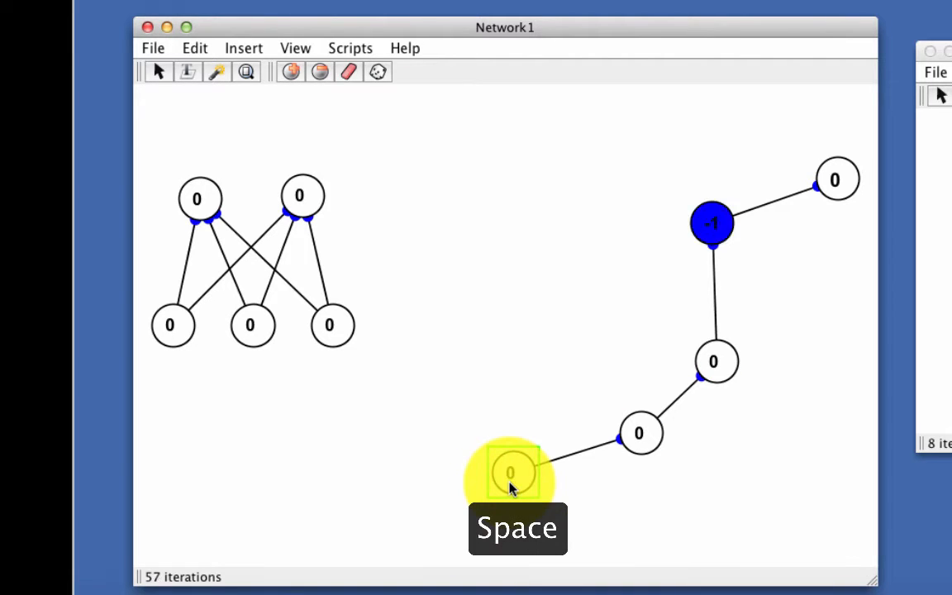
click(472, 291)
Set the activation of the chain's first neuron to .5 and iterate five times to pass the signal along the chain
click(514, 474)
key(Up)
key(Up)
key(Up)
key(Up)
key(Up)
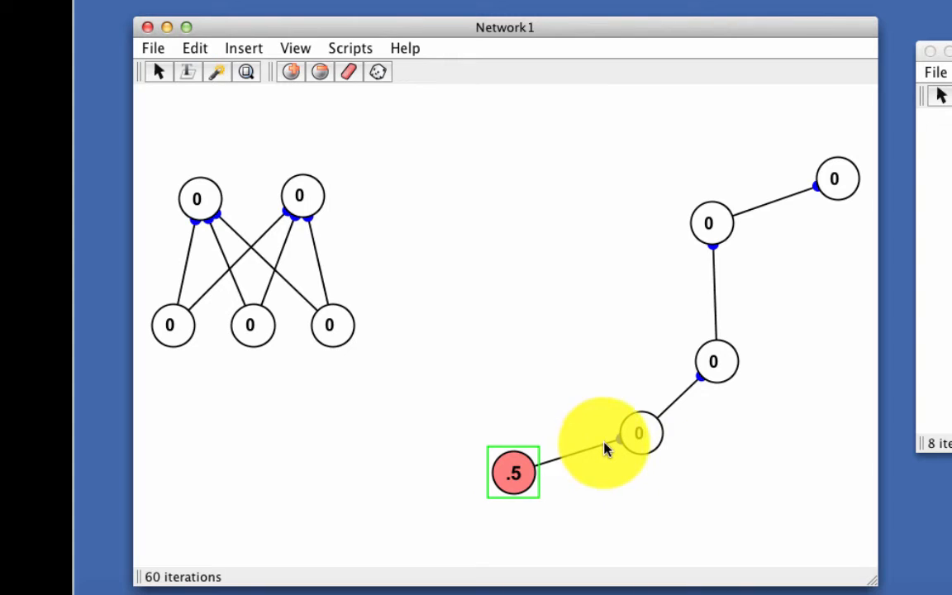
key(space)
key(space)
key(space)
key(space)
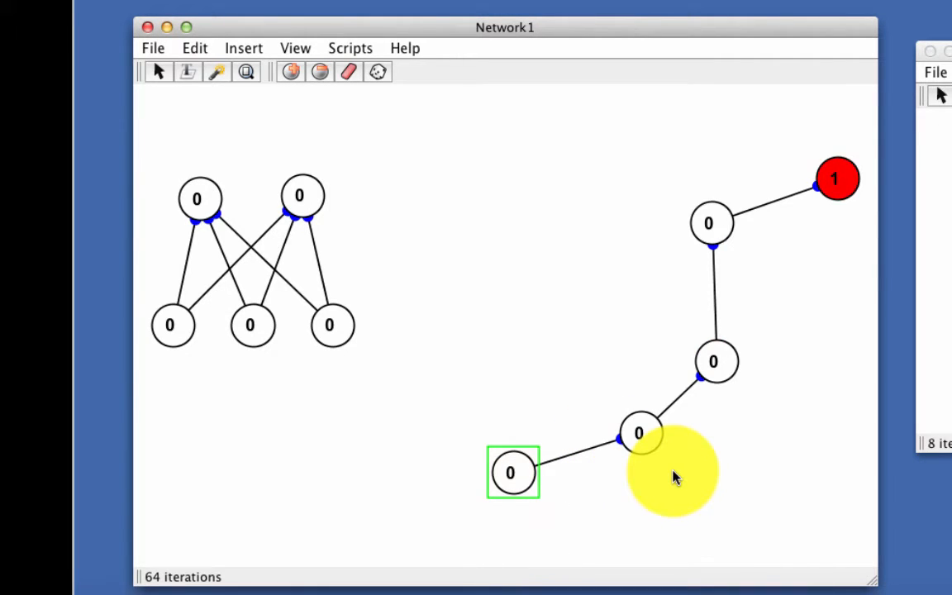
key(space)
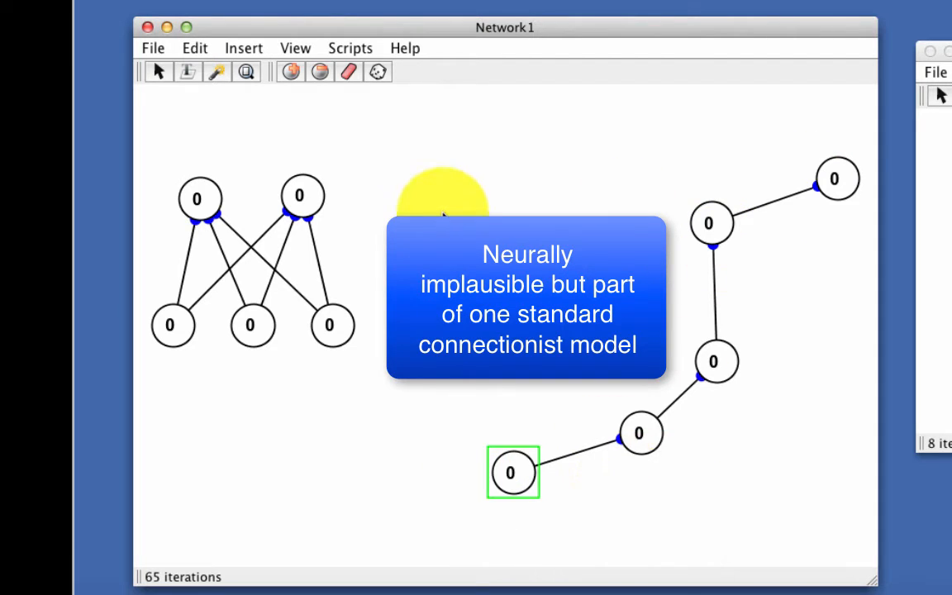
Raise the activation of the three lower neurons in the two-layer network, iterate twice and deselect them
drag(395, 382, 175, 335)
key(Up)
key(Up)
key(space)
key(space)
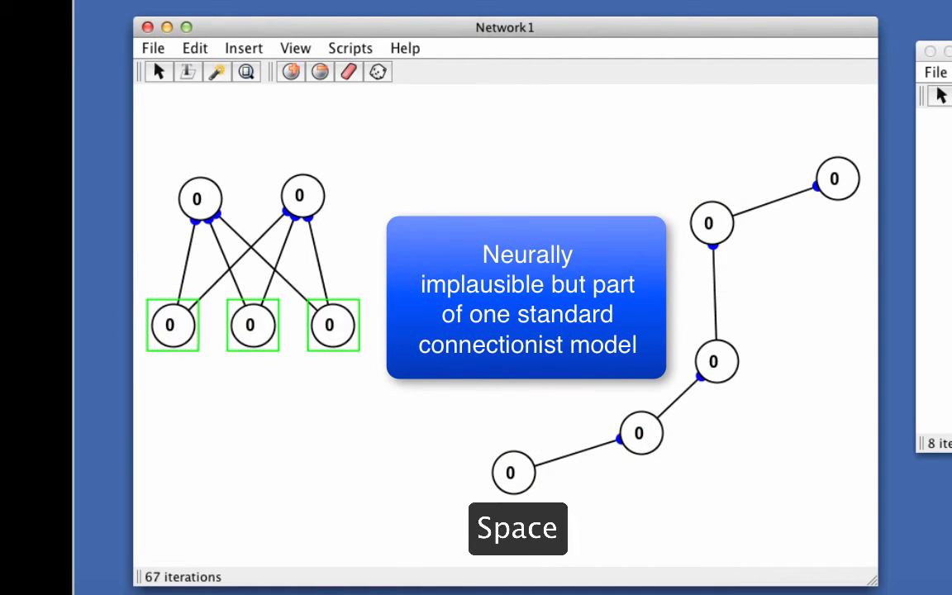
key(Escape)
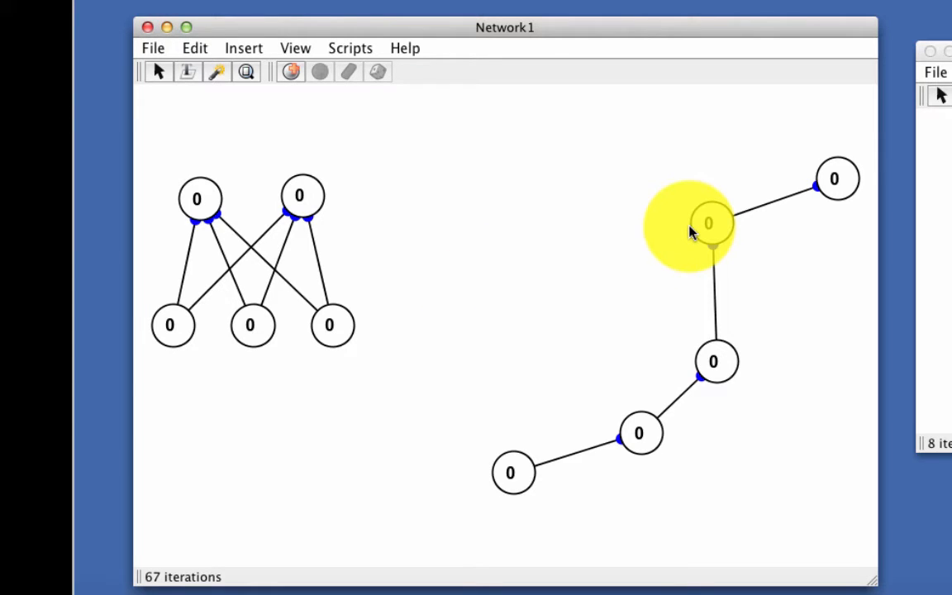
Select the chain's first two neurons, view their shared properties, close them without changes and deselect
mouse_move(704, 226)
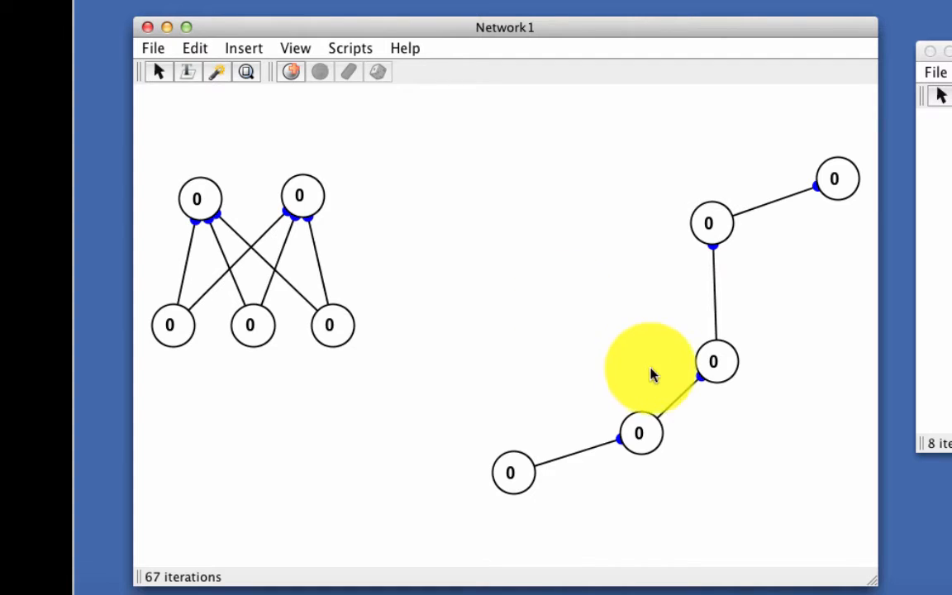
click(514, 469)
shift+click(637, 441)
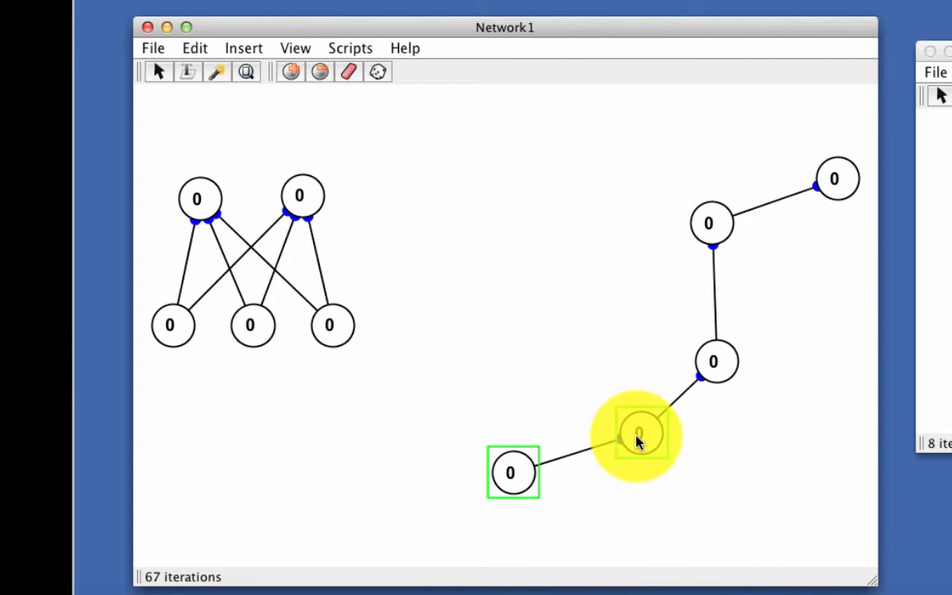
double_click(638, 441)
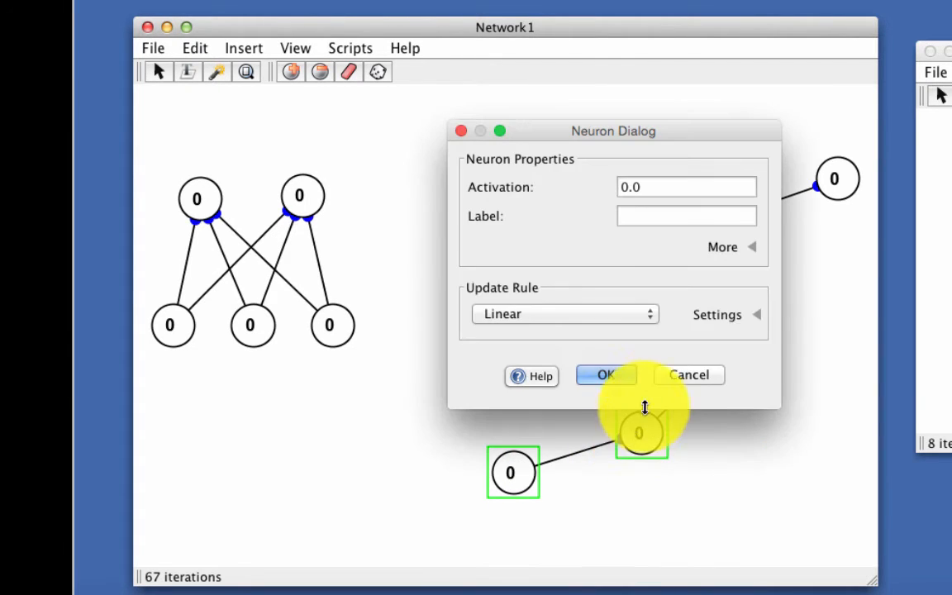
click(671, 379)
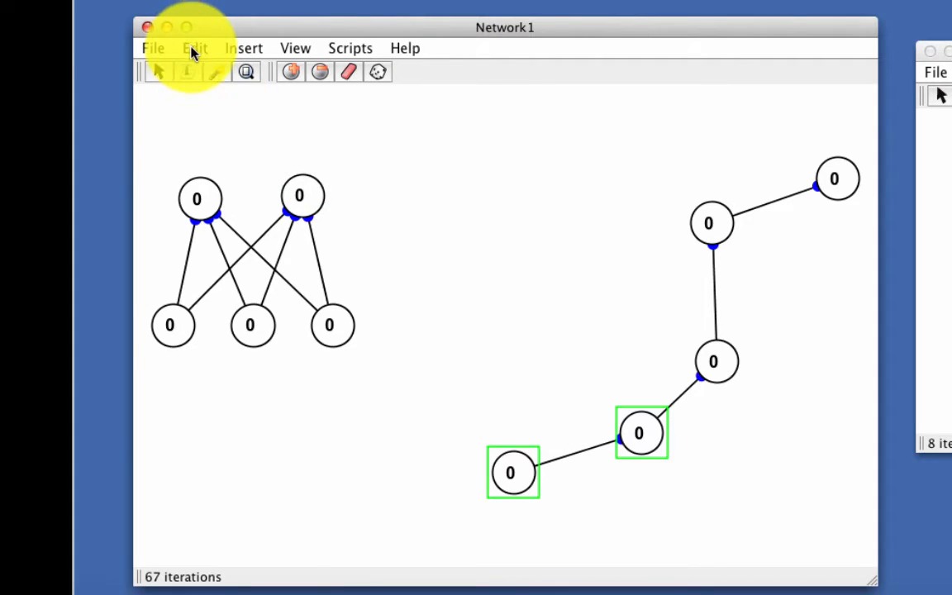
click(510, 361)
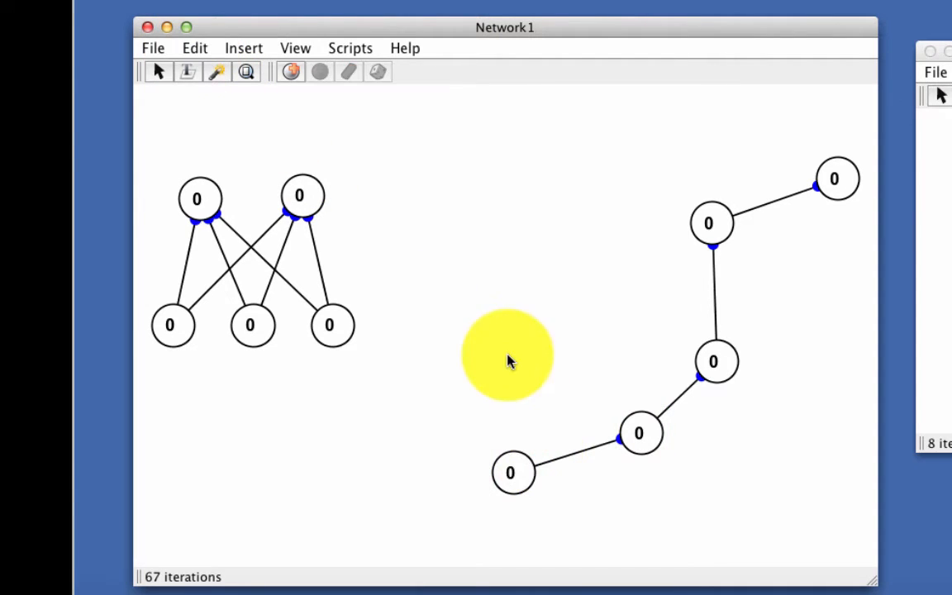
Select the six synapses of the two-layer network, view their shared properties twice and close them without changes
drag(233, 265, 138, 270)
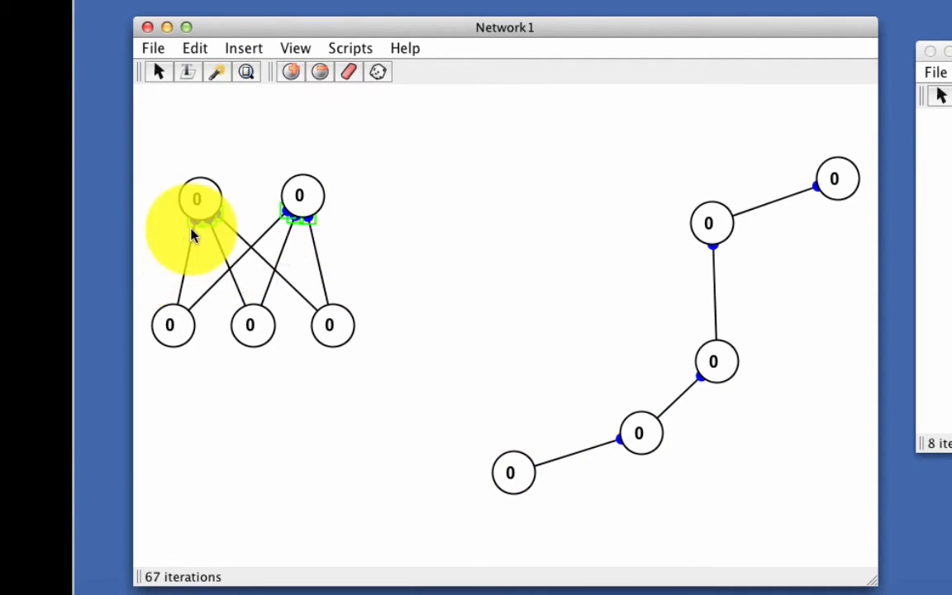
double_click(196, 231)
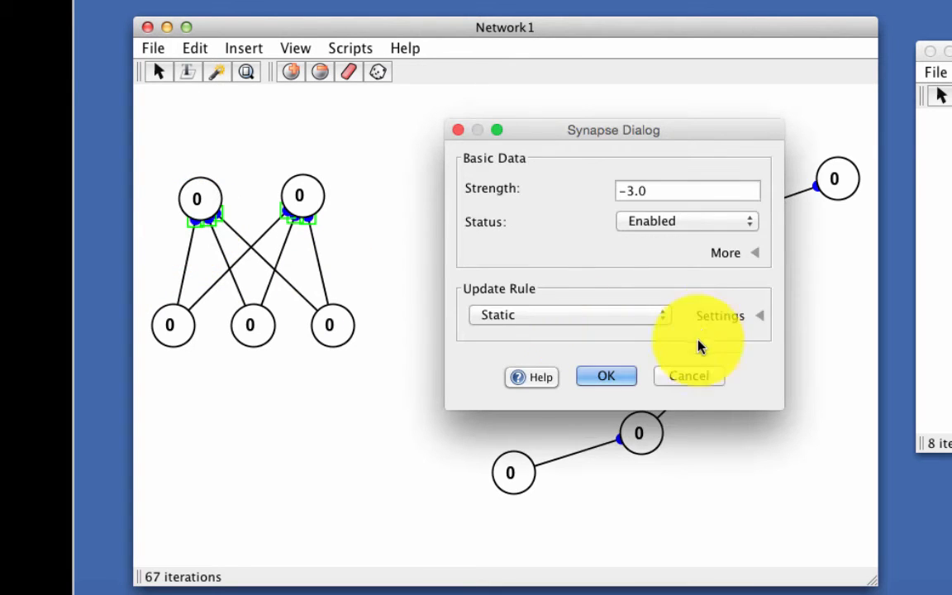
click(699, 378)
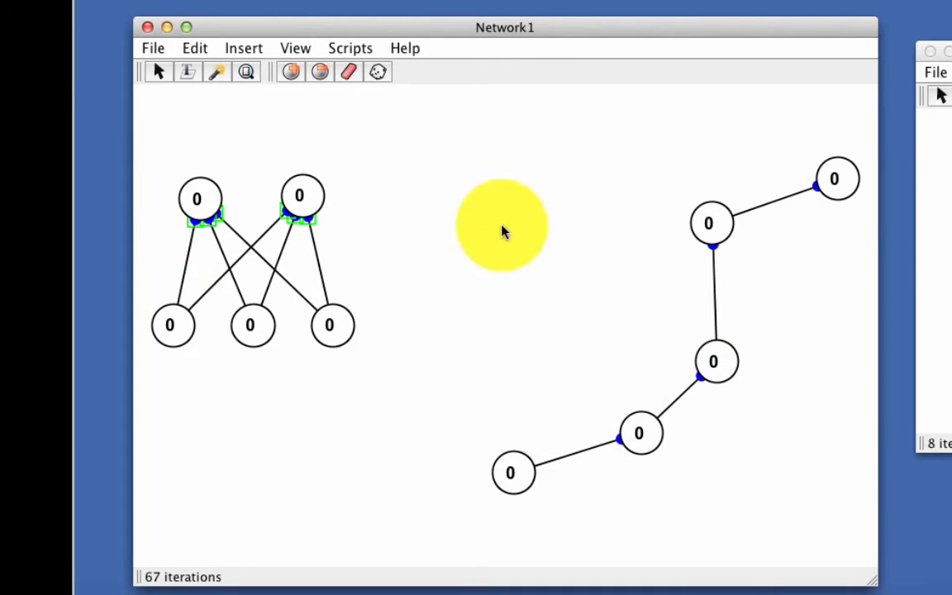
click(195, 48)
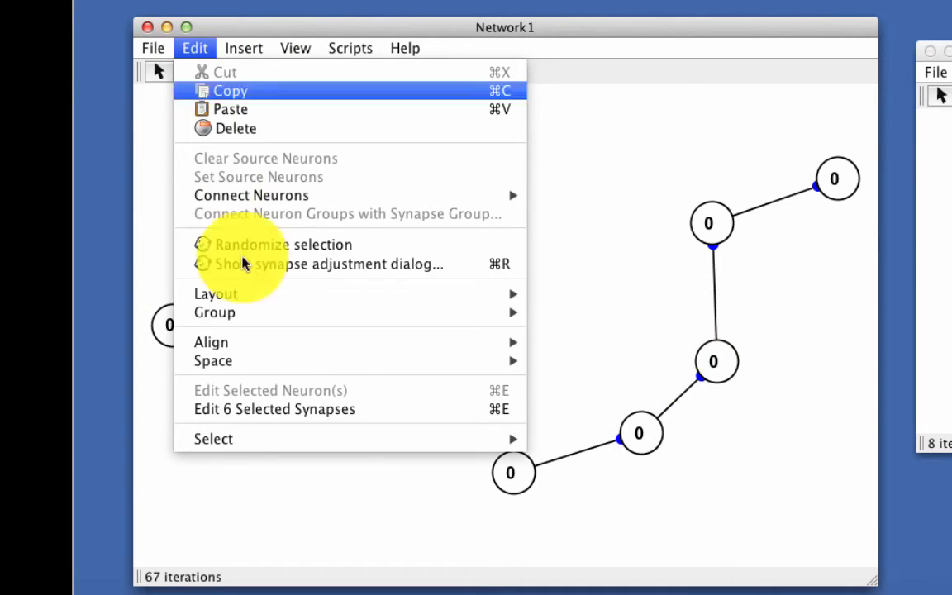
click(271, 410)
click(691, 381)
Reopen the six synapses' shared properties, choose the Hebbian update rule, view its settings and cancel the changes
key(super+e)
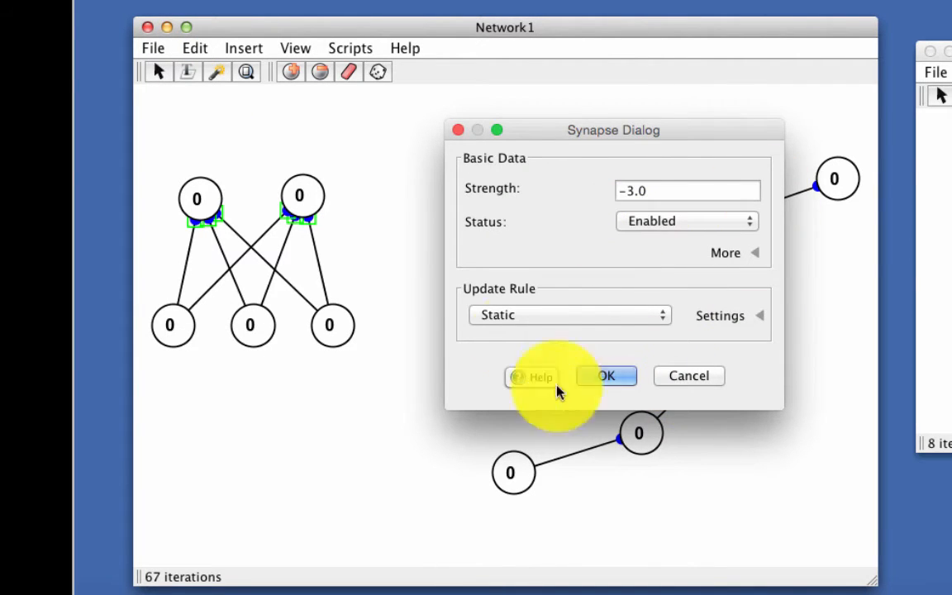
click(601, 316)
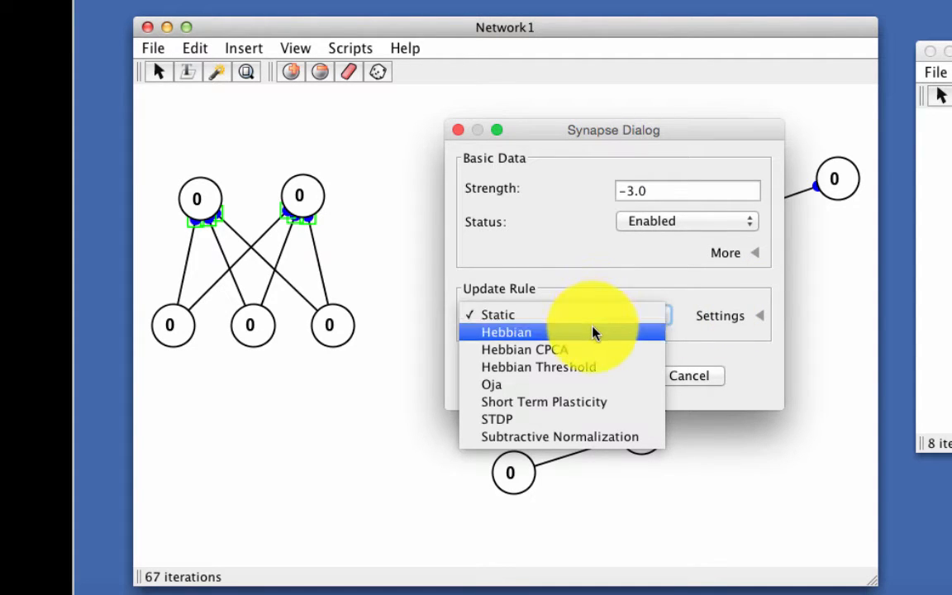
click(595, 334)
click(721, 317)
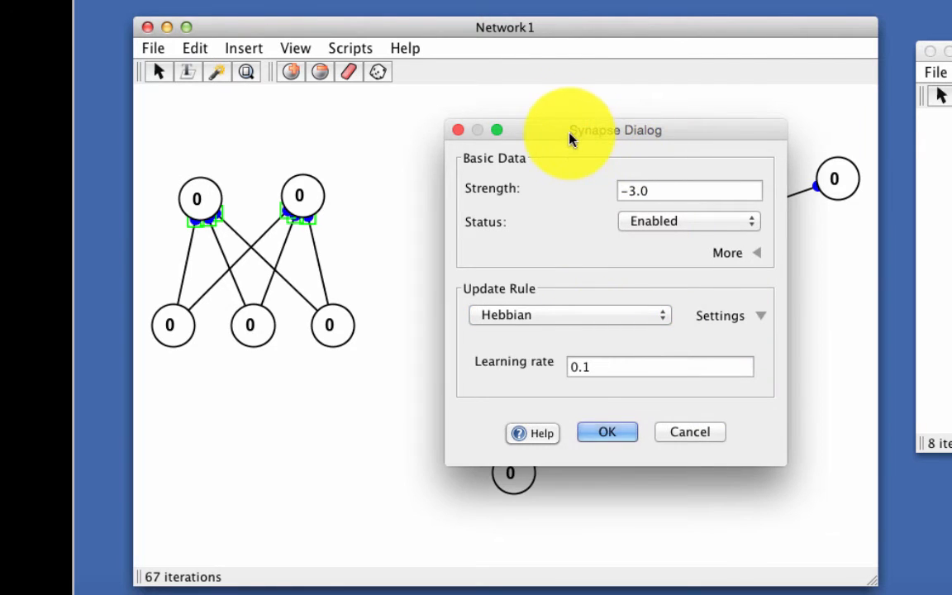
drag(569, 135, 480, 0)
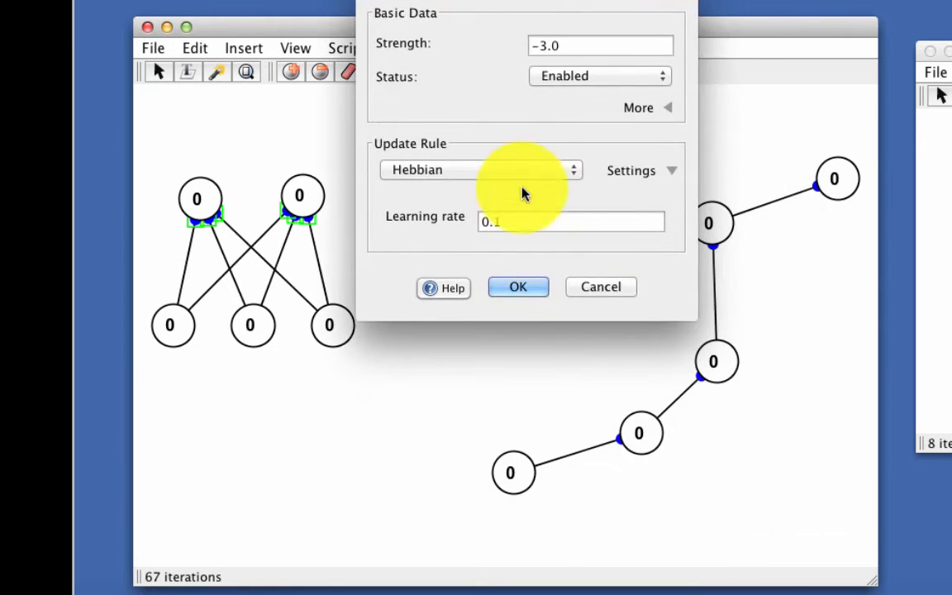
click(598, 291)
key(shift+super+2)
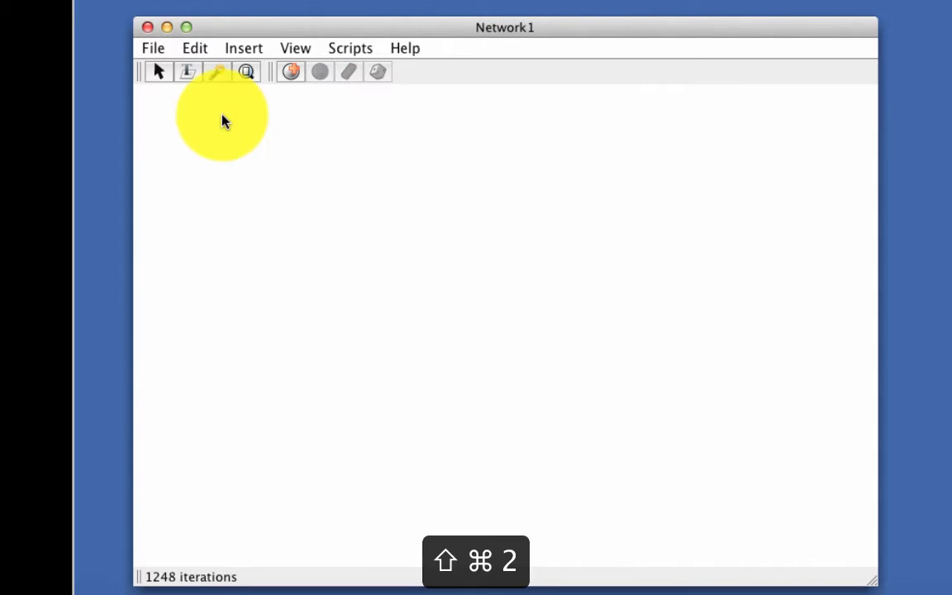
Start adding a batch of neurons to the empty network and set their number to 9
click(253, 48)
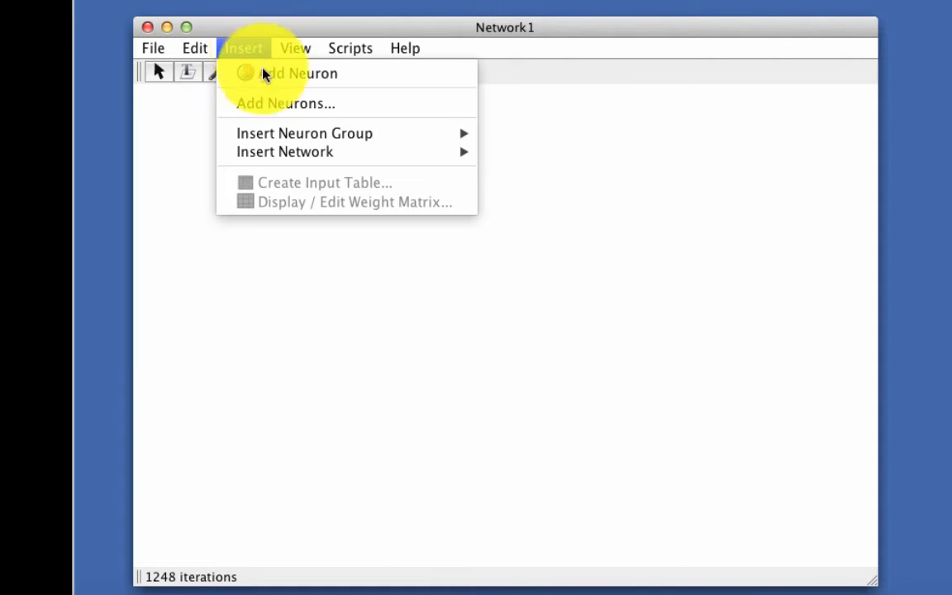
click(274, 102)
double_click(734, 85)
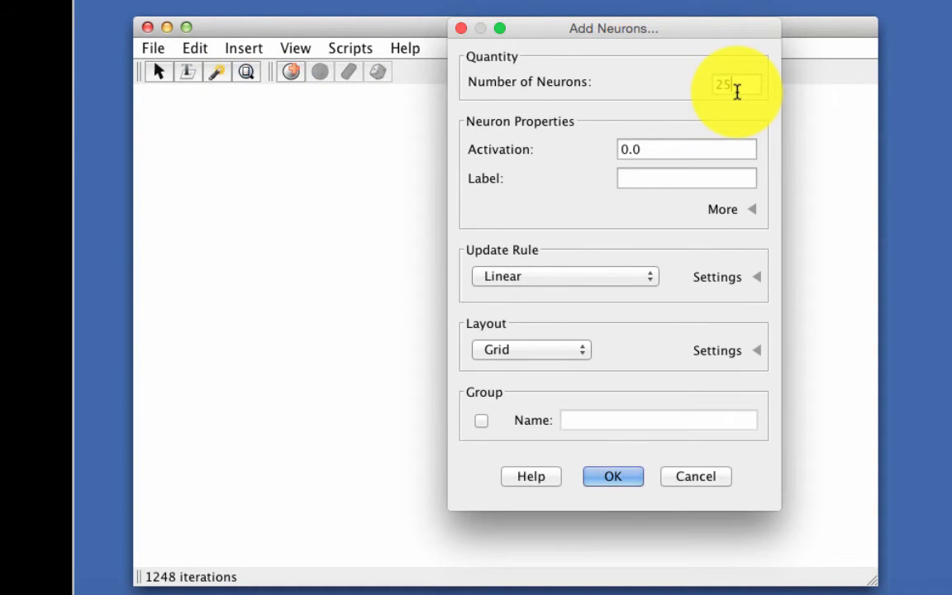
text(9)
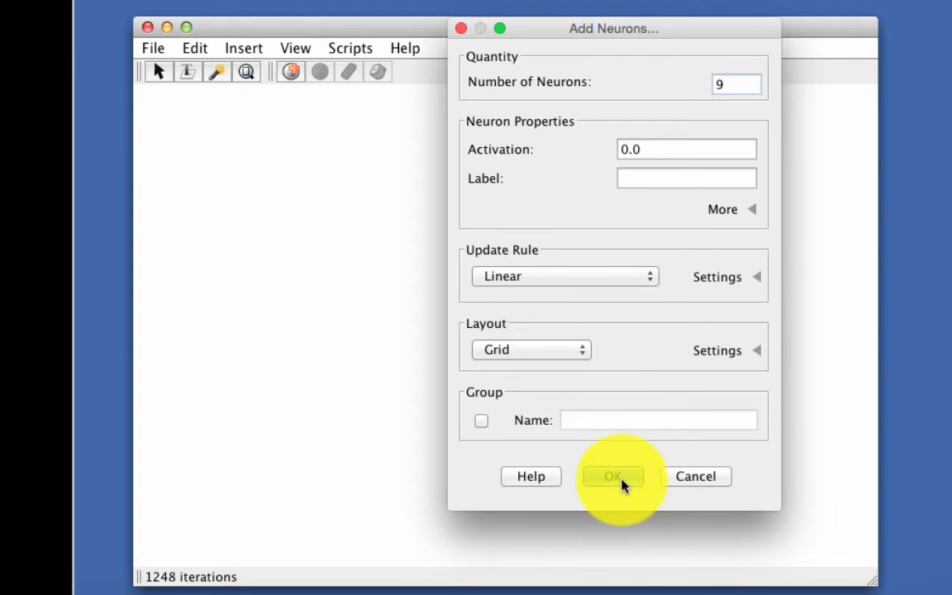
Set the new neurons' update rule to Decay with a decay fraction of 0.01
click(641, 282)
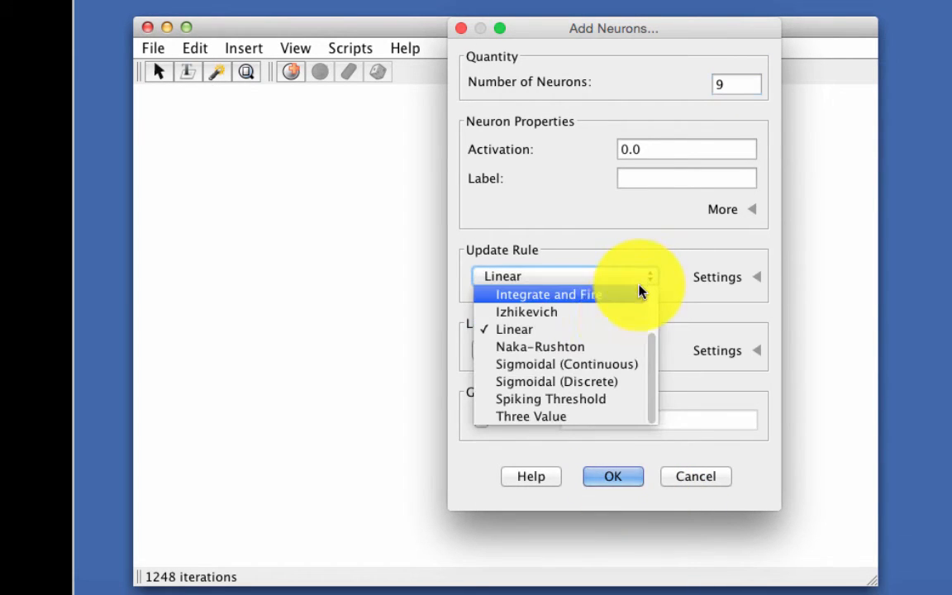
click(621, 351)
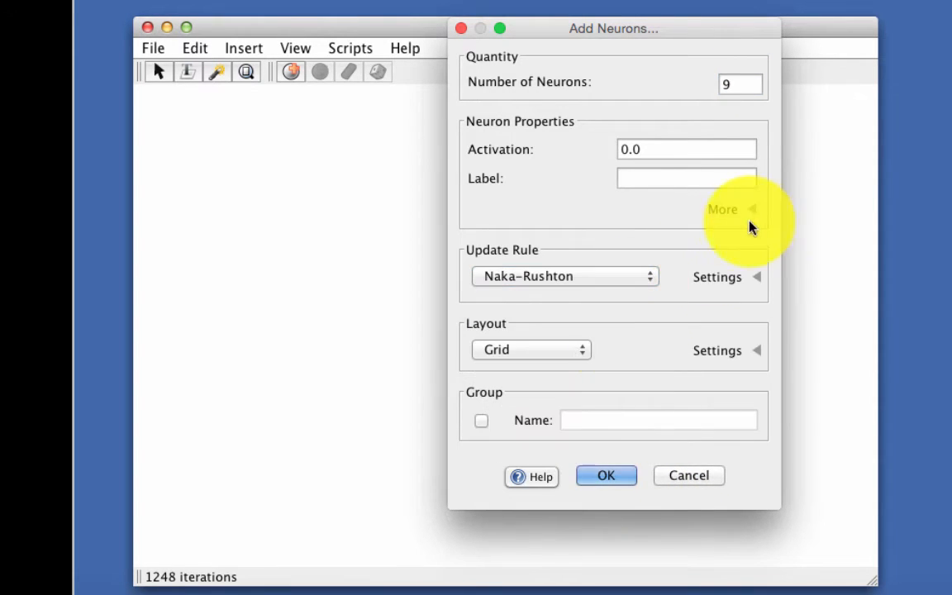
click(582, 277)
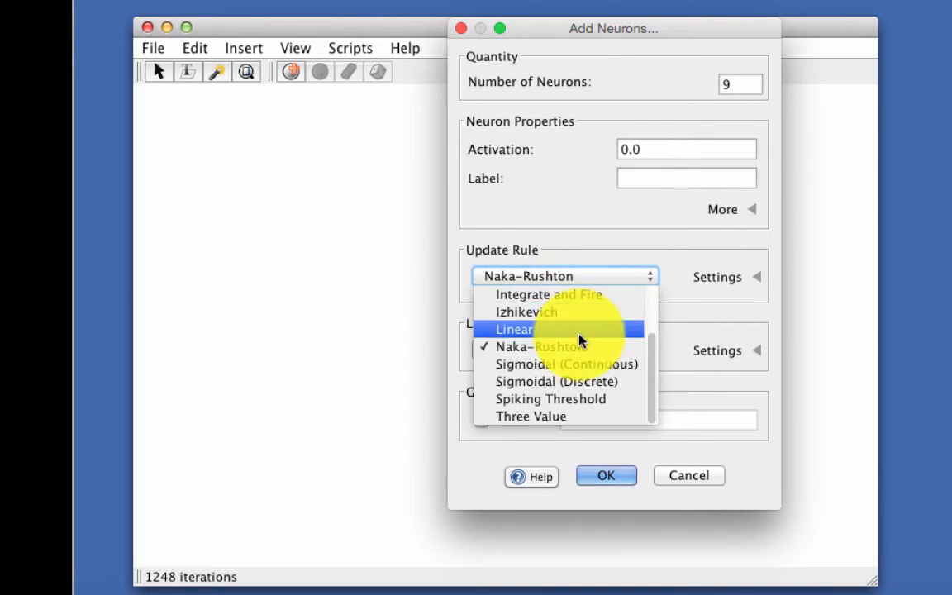
scroll(581, 339, up, 2)
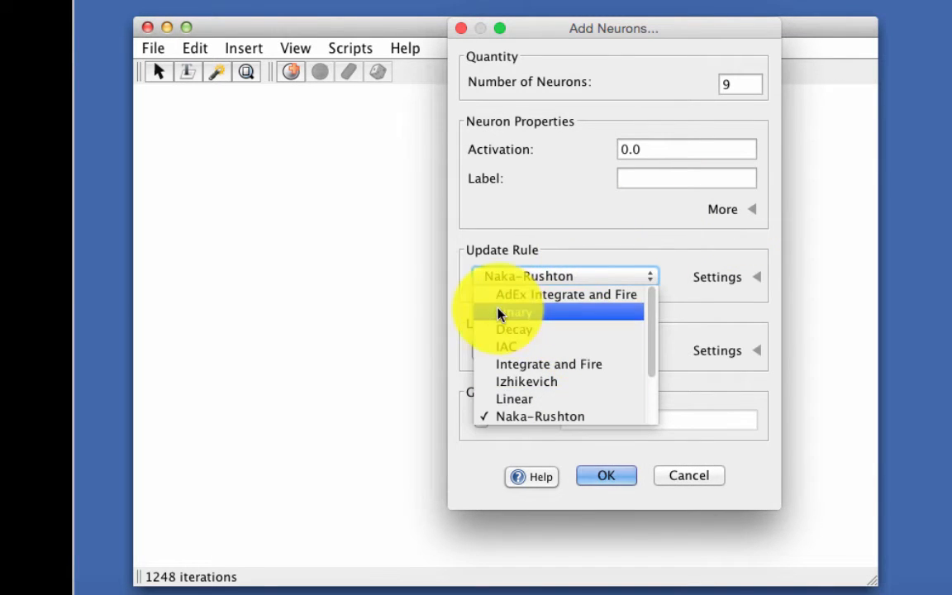
click(503, 331)
click(715, 278)
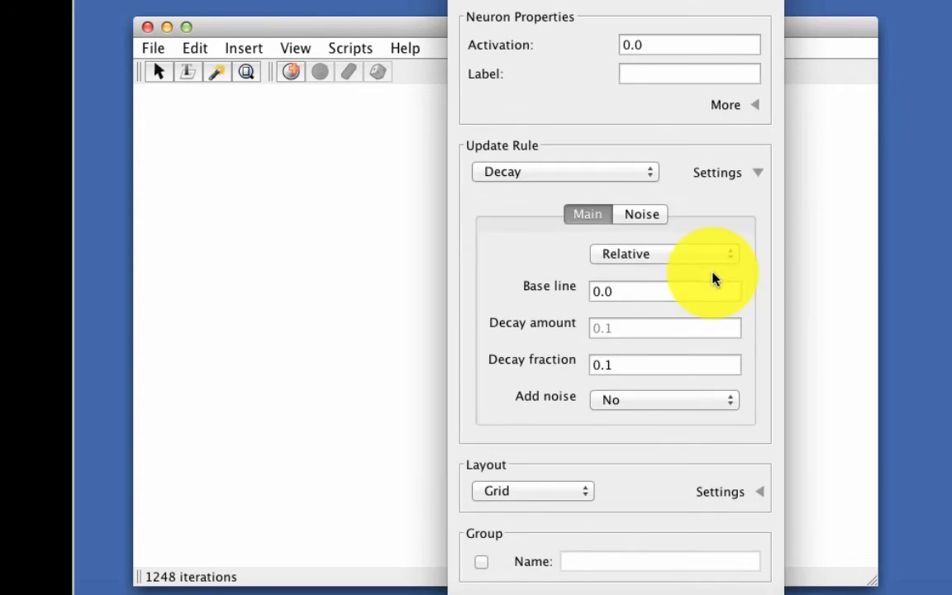
click(603, 365)
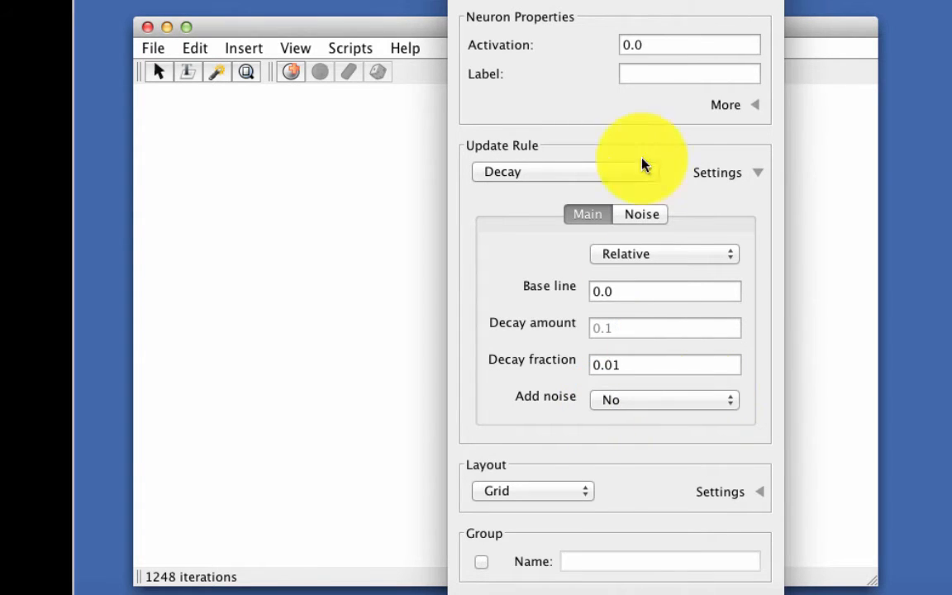
Set the new neurons' upper bound to 10 and lower bound to -10, and create them in a grid
click(725, 105)
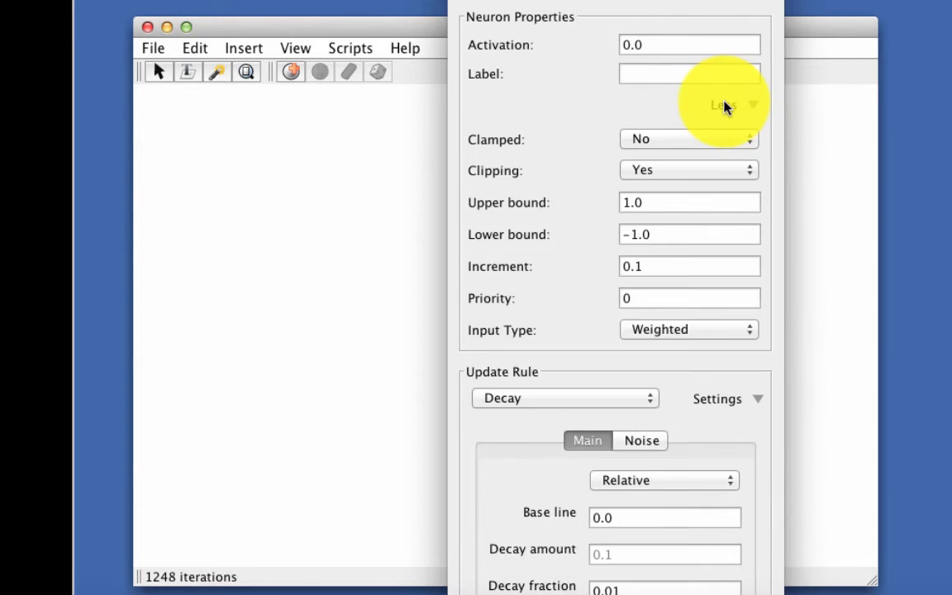
click(652, 201)
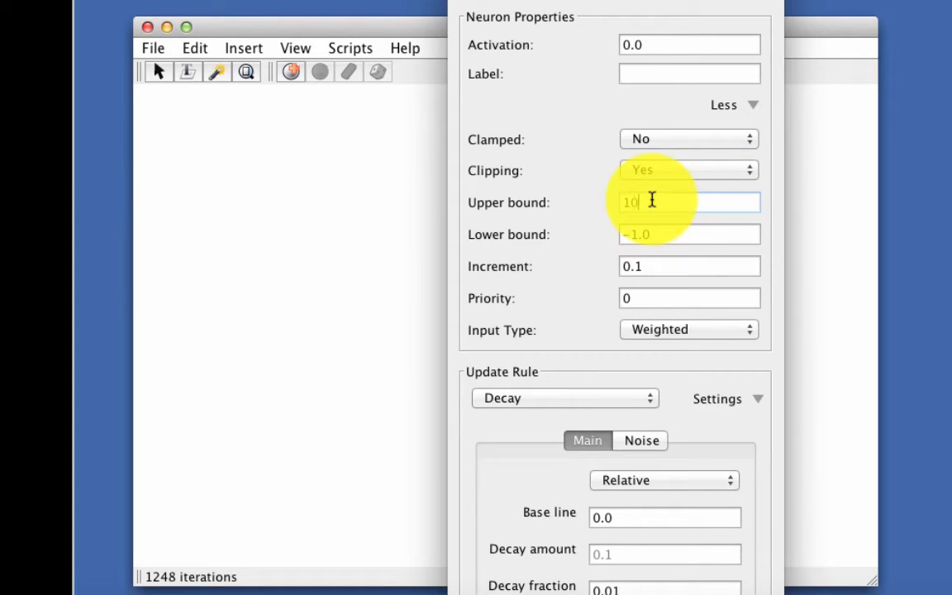
key(Tab)
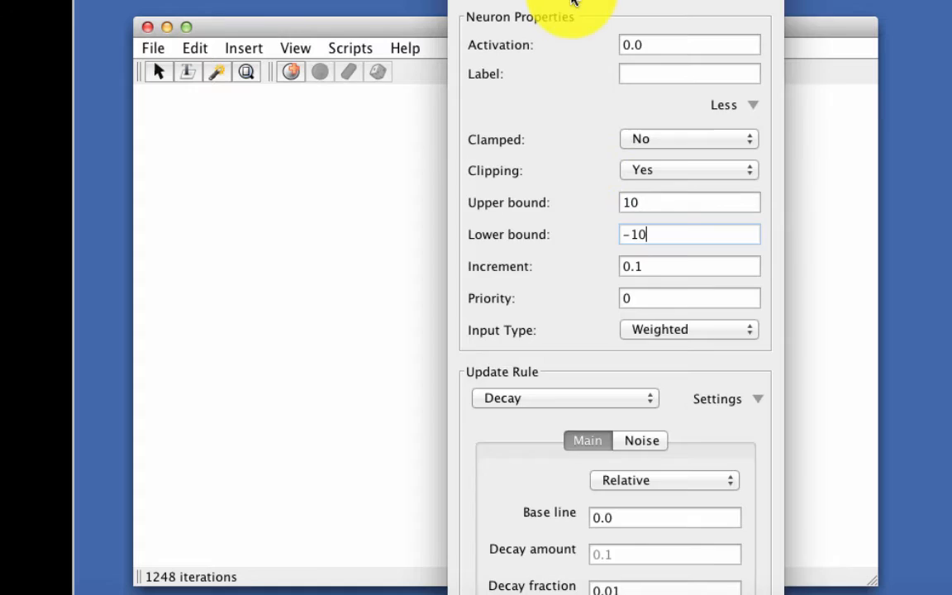
key(Return)
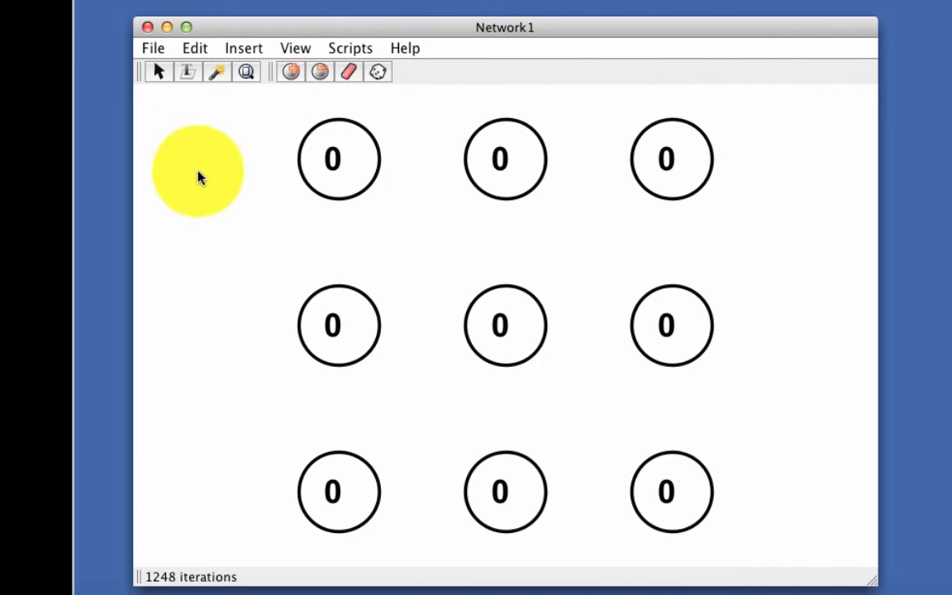
Examine the properties of the grid's first neuron, including the additional ones, then close them and deselect the neuron
double_click(319, 155)
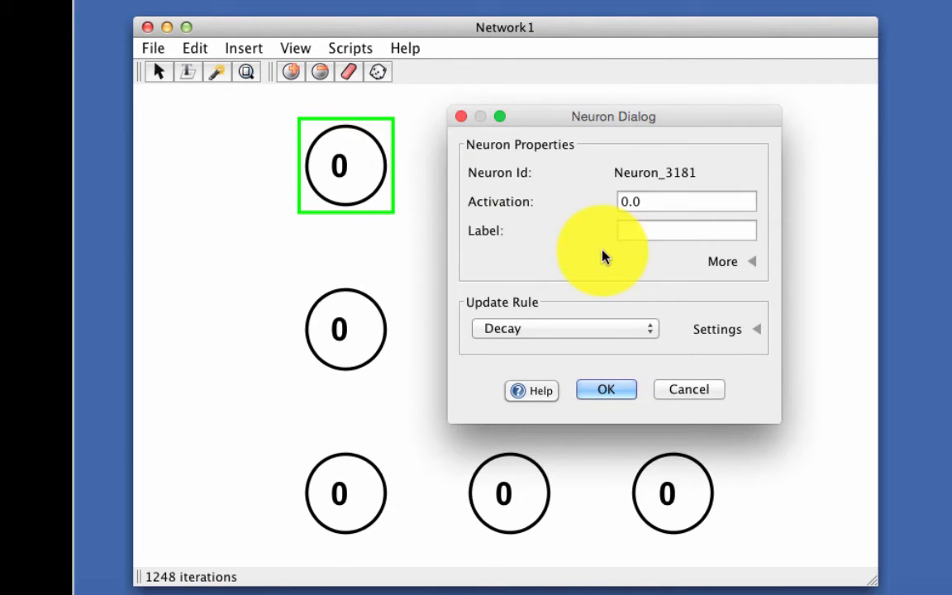
click(724, 263)
click(727, 265)
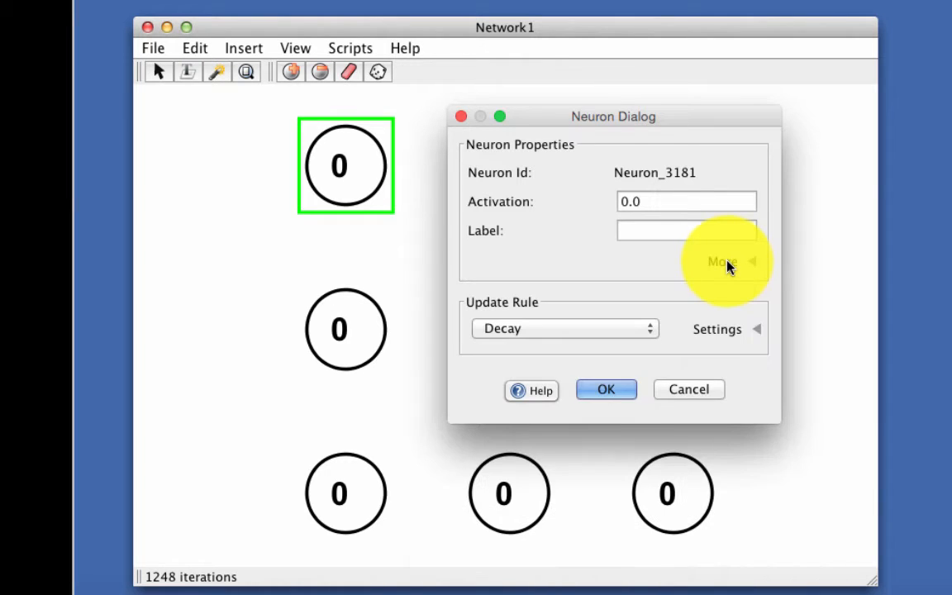
click(612, 395)
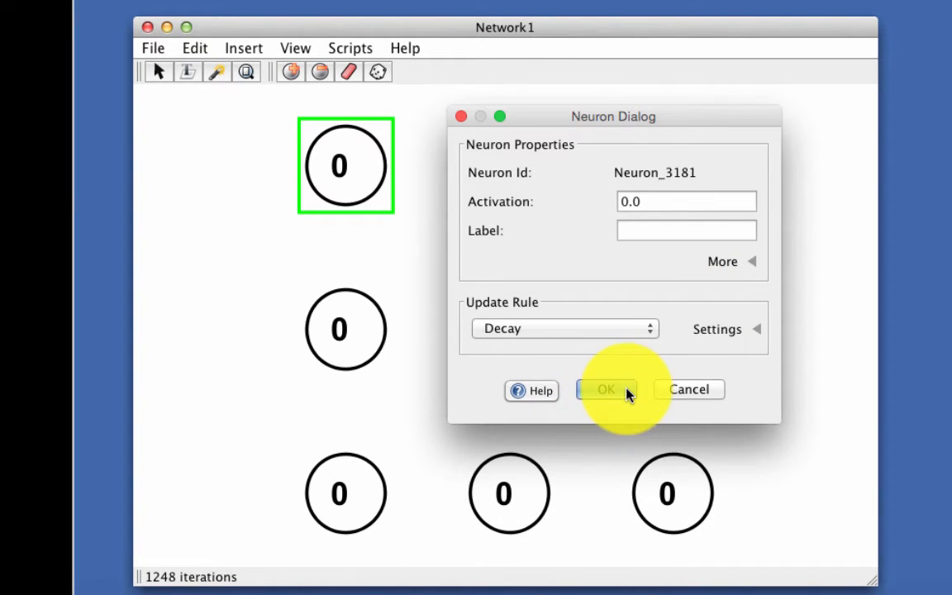
click(776, 331)
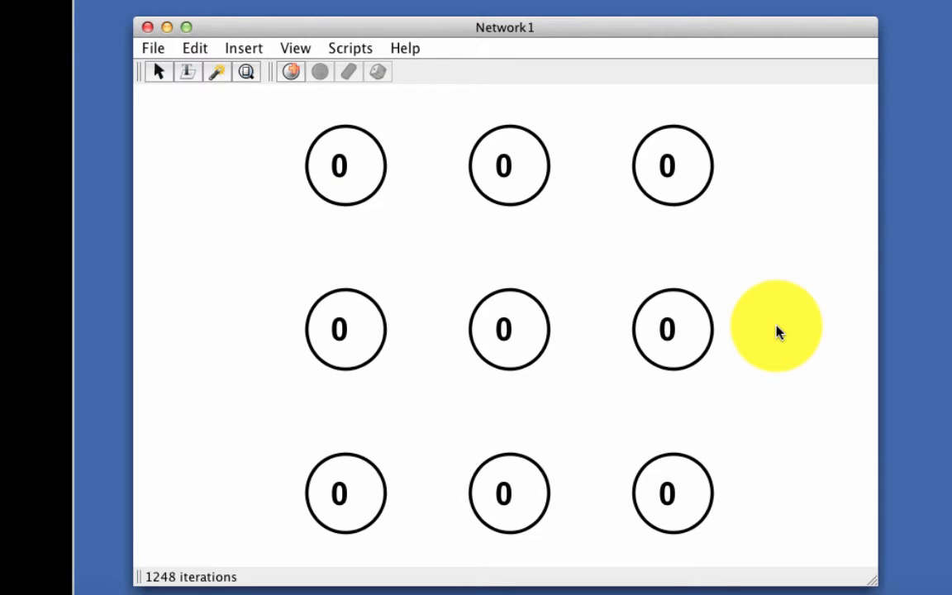
Connect all nine neurons to one another using them as source neurons, and delete all the resulting synapses
key(n)
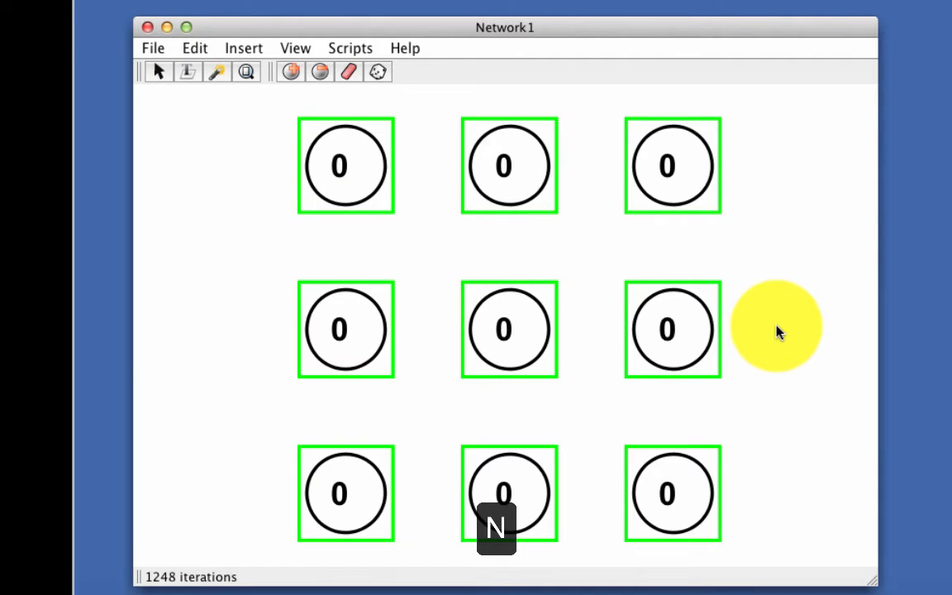
key(1)
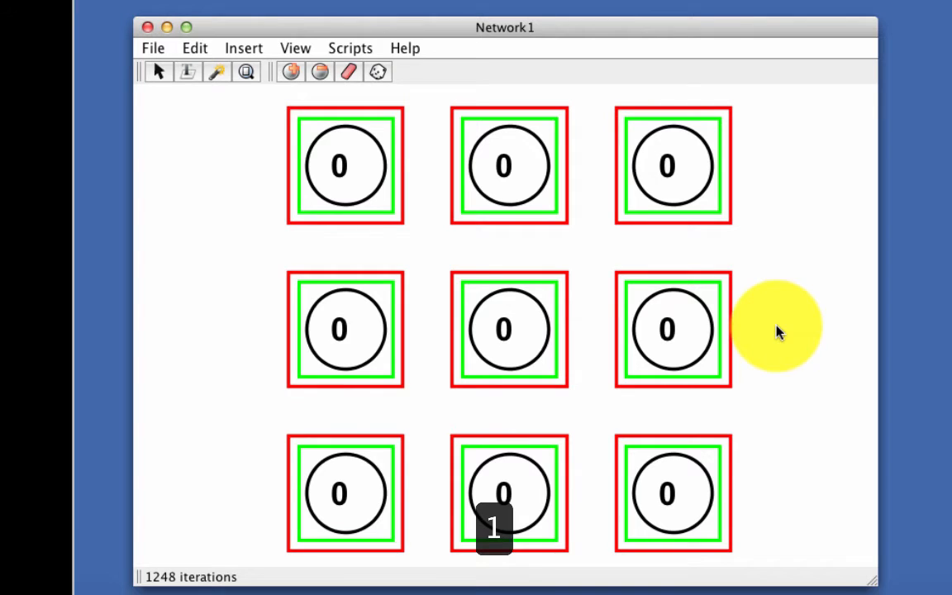
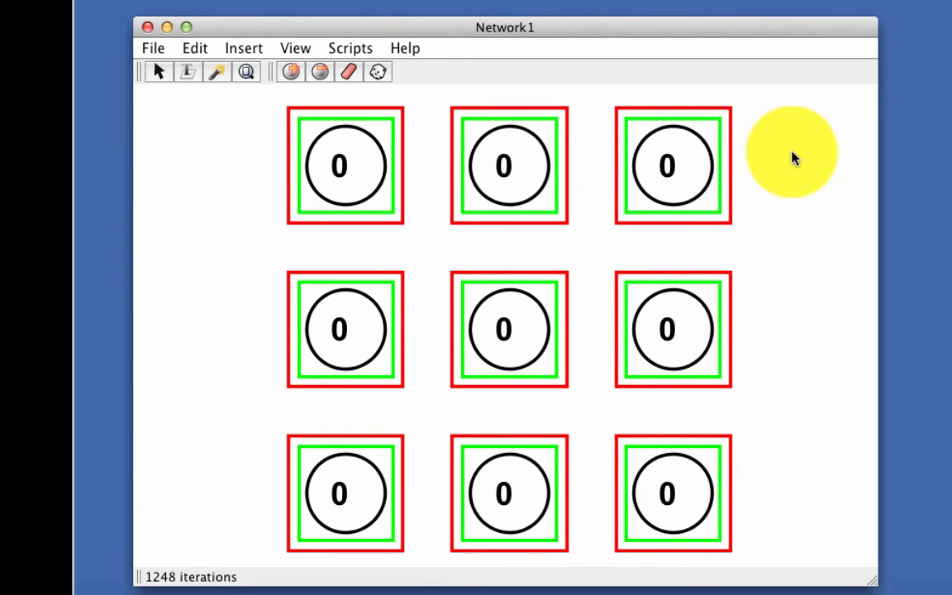
key(2)
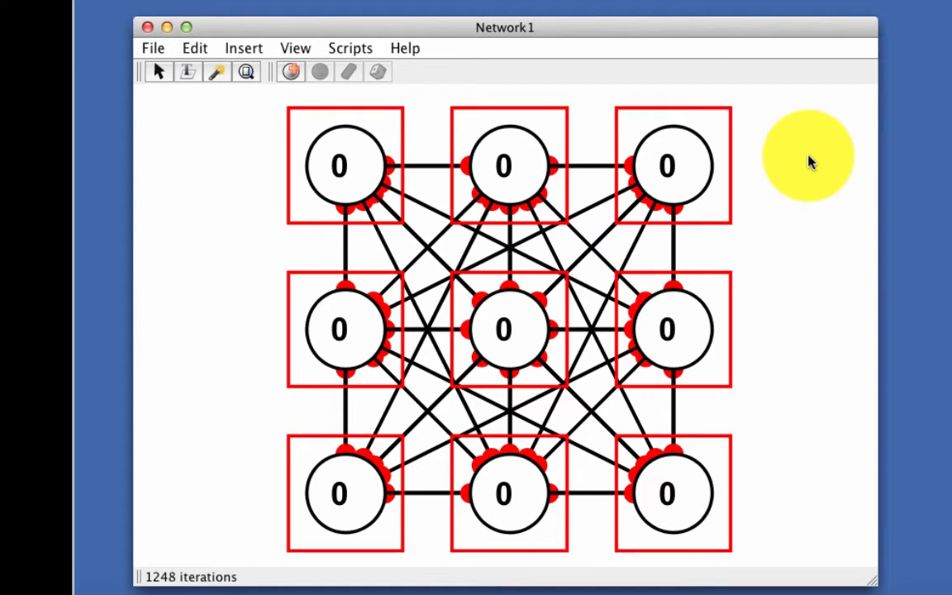
key(1)
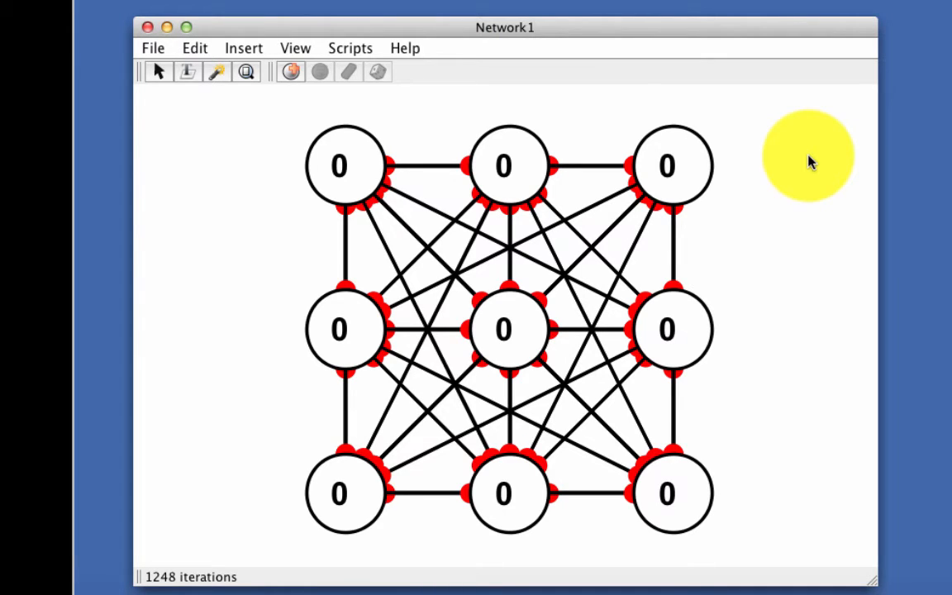
key(w)
key(BackSpace)
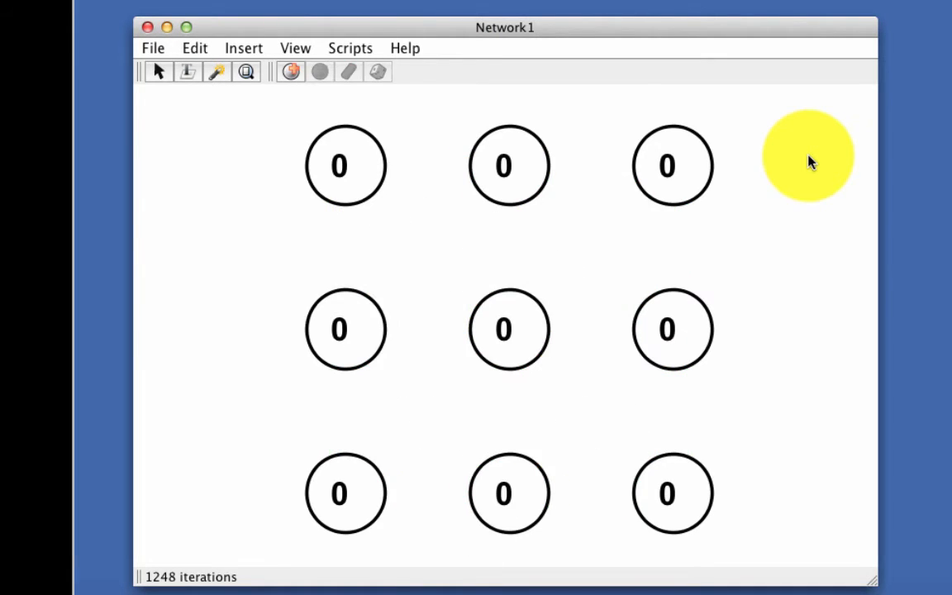
Set all nine neurons as source neurons and connect them to one another
key(n)
key(1)
key(2)
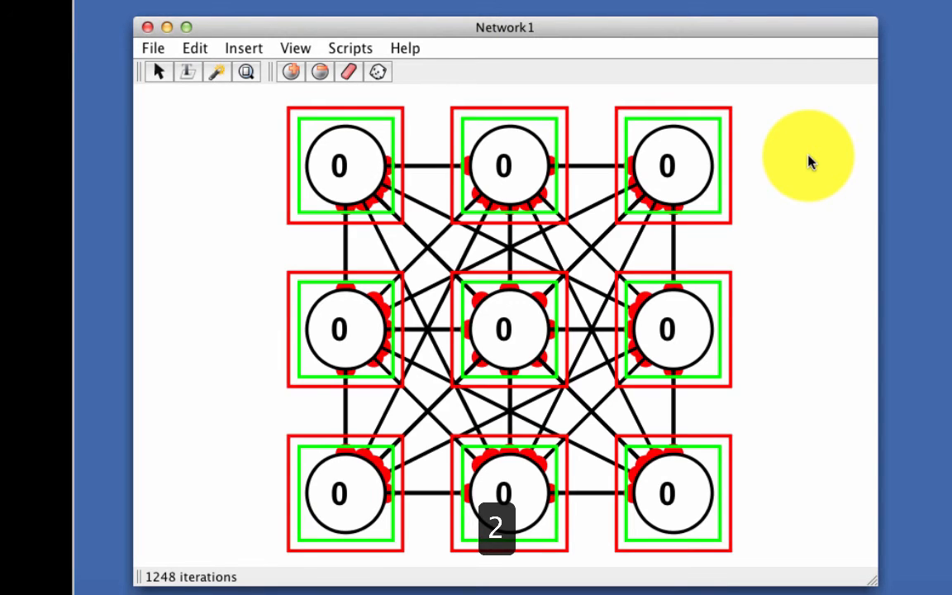
Add a row of six neurons beside the connected grid and set them as source neurons
click(822, 211)
key(p)
key(p)
key(p)
key(p)
key(p)
key(p)
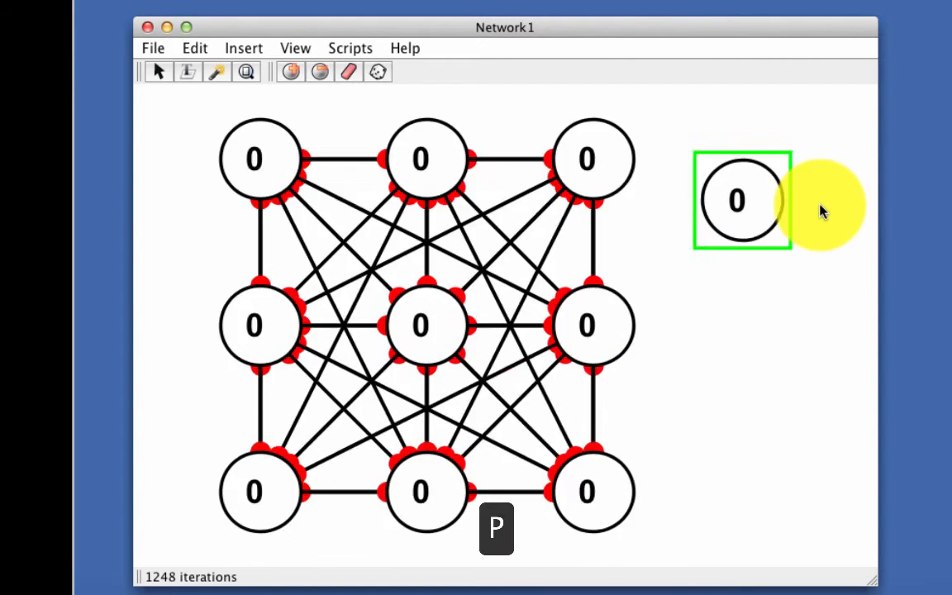
drag(427, 196, 924, 379)
key(1)
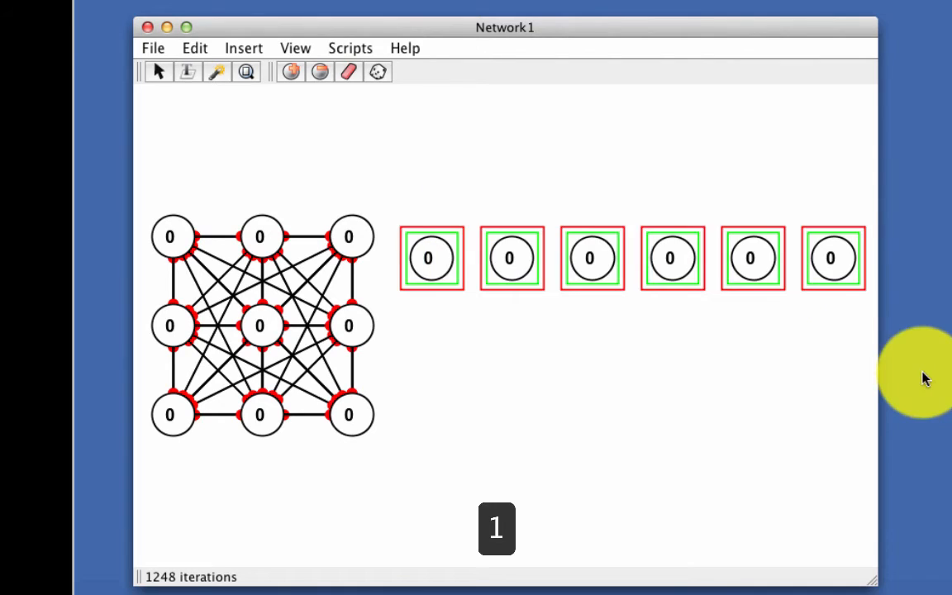
Connect the row's six neurons to one another with the second one moved above the others, and delete all six
key(2)
click(693, 419)
drag(511, 259, 525, 134)
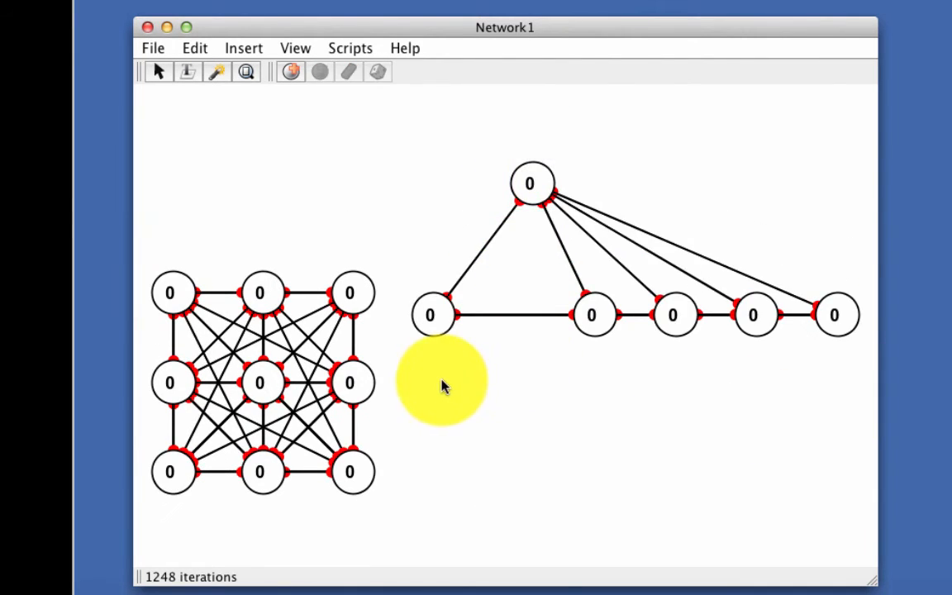
drag(444, 387, 844, 112)
key(Delete)
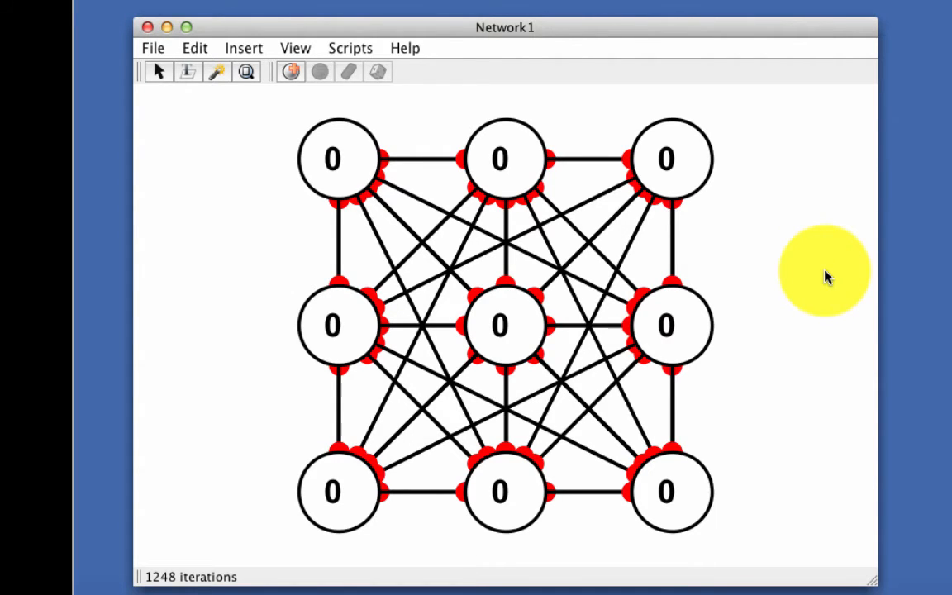
Clear the strengths of all synapses to 0 and give them the Hebbian update rule with a learning rate of 0.01
key(w)
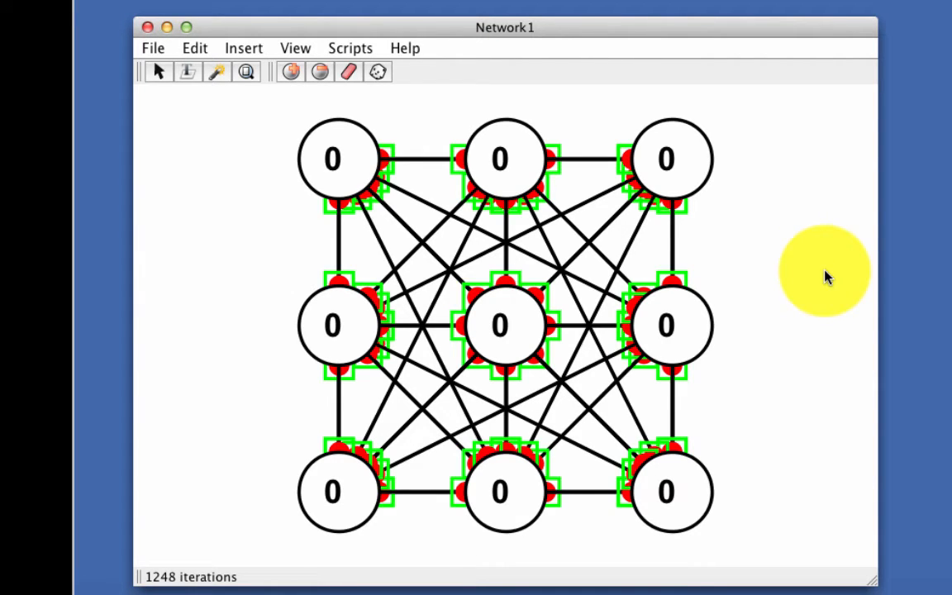
key(c)
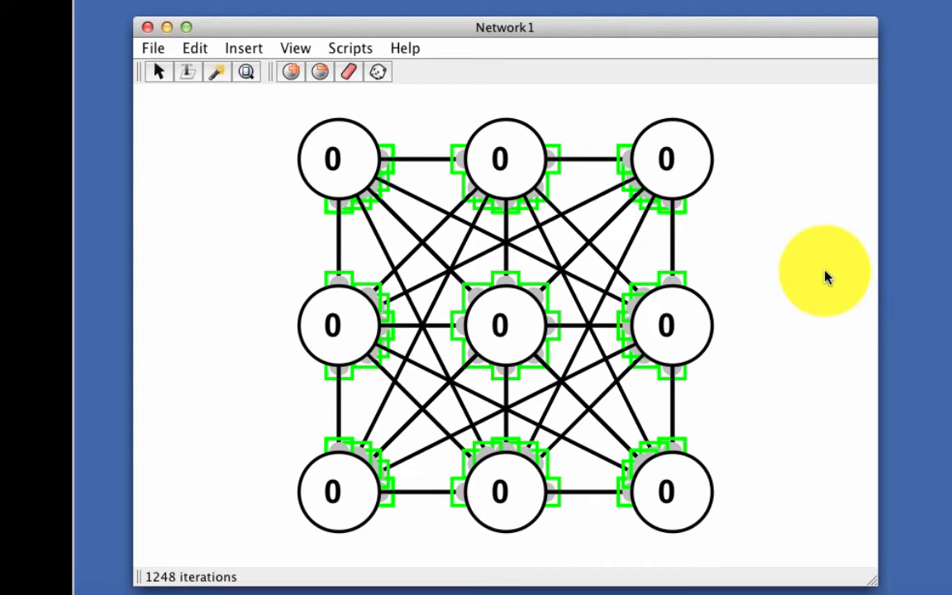
key(super+e)
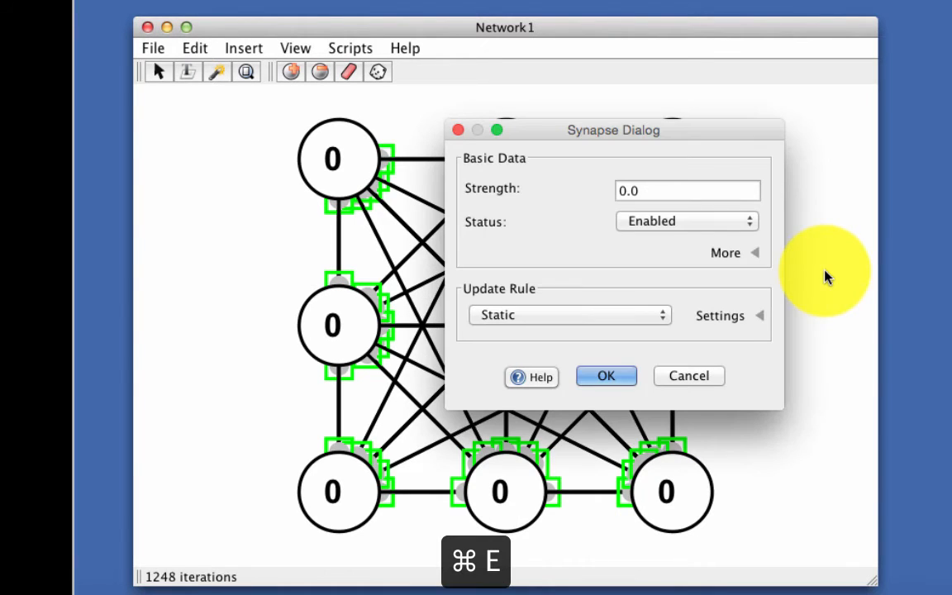
click(626, 319)
click(622, 329)
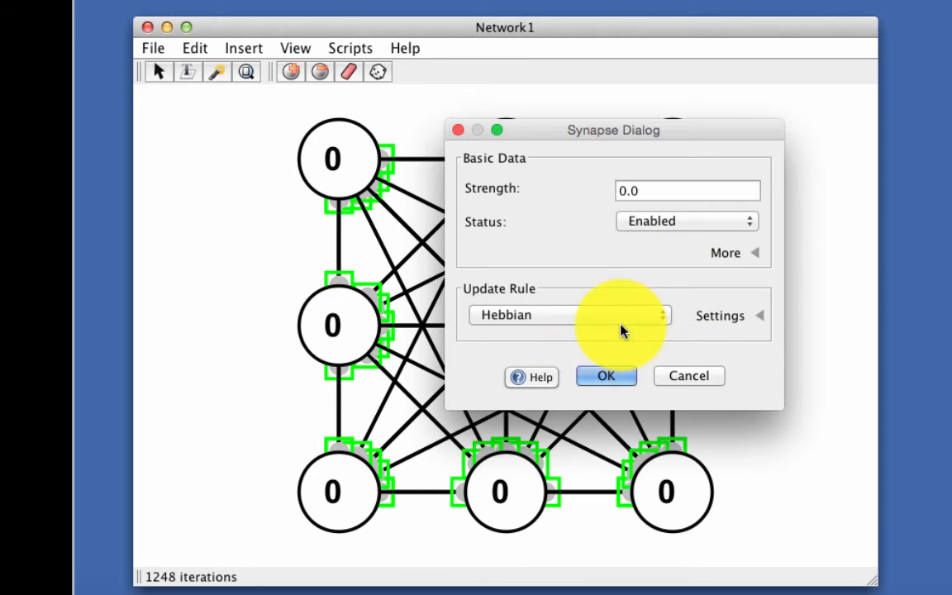
click(712, 324)
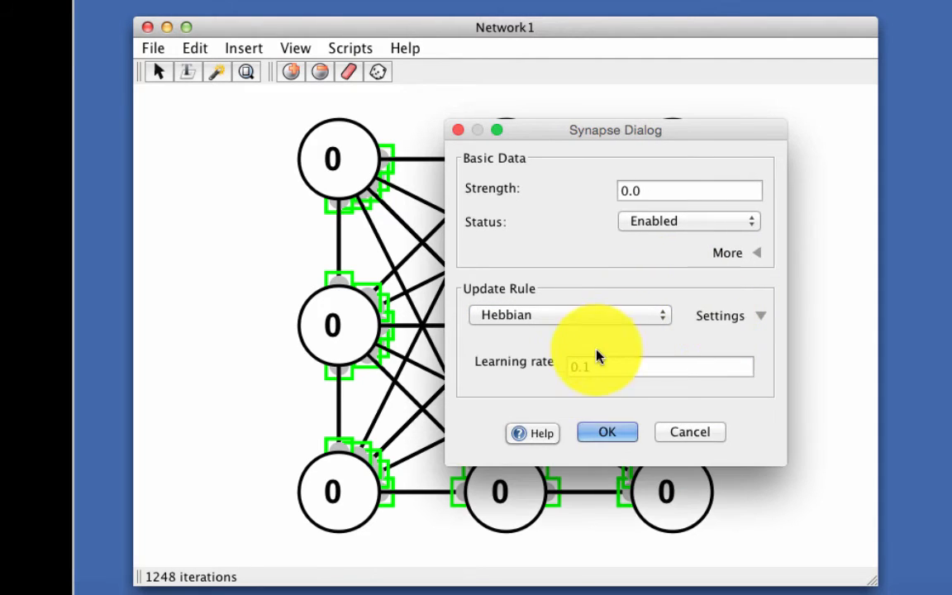
click(582, 367)
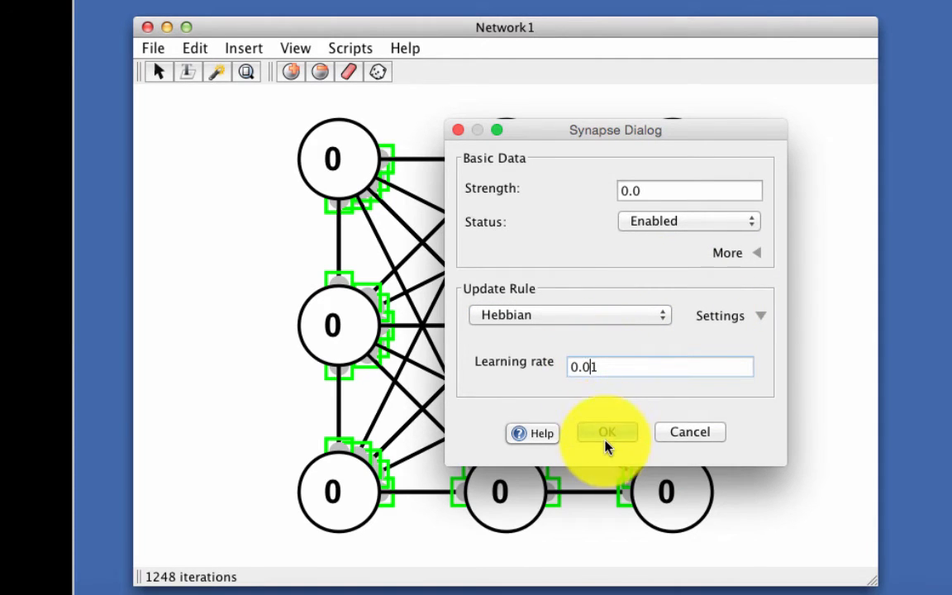
click(604, 433)
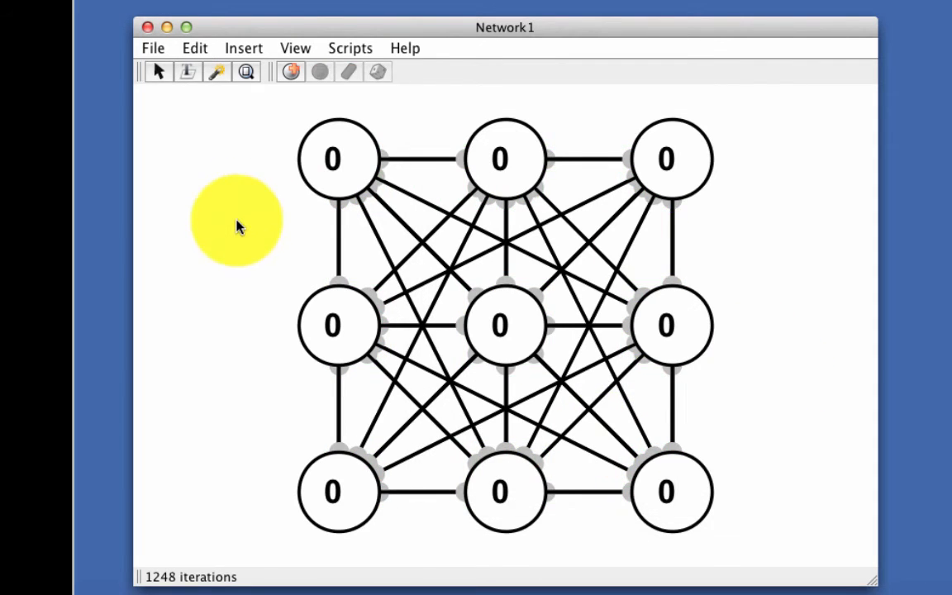
Randomize the activations of all nine neurons, and run the simulation for a while before stopping it
key(n)
key(r)
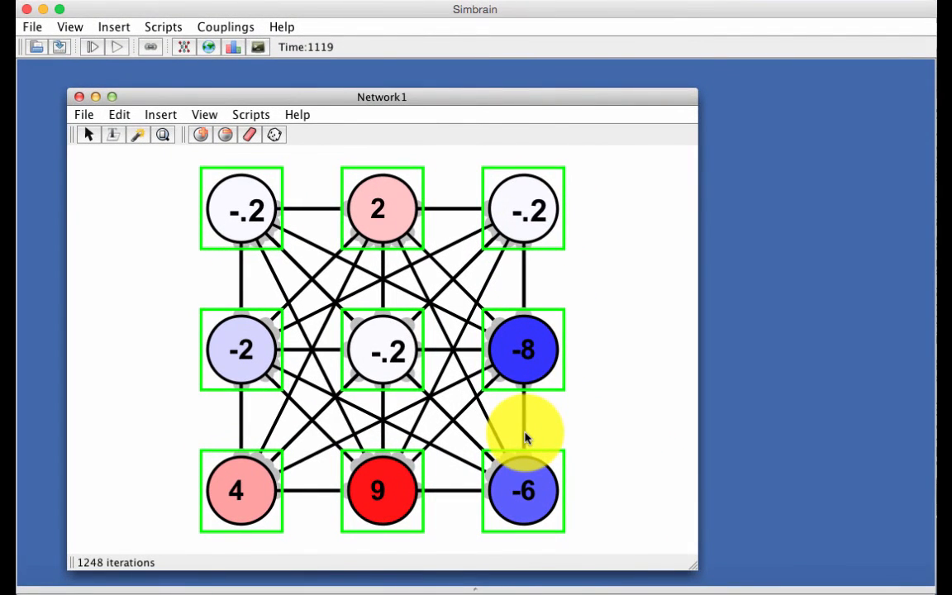
click(117, 49)
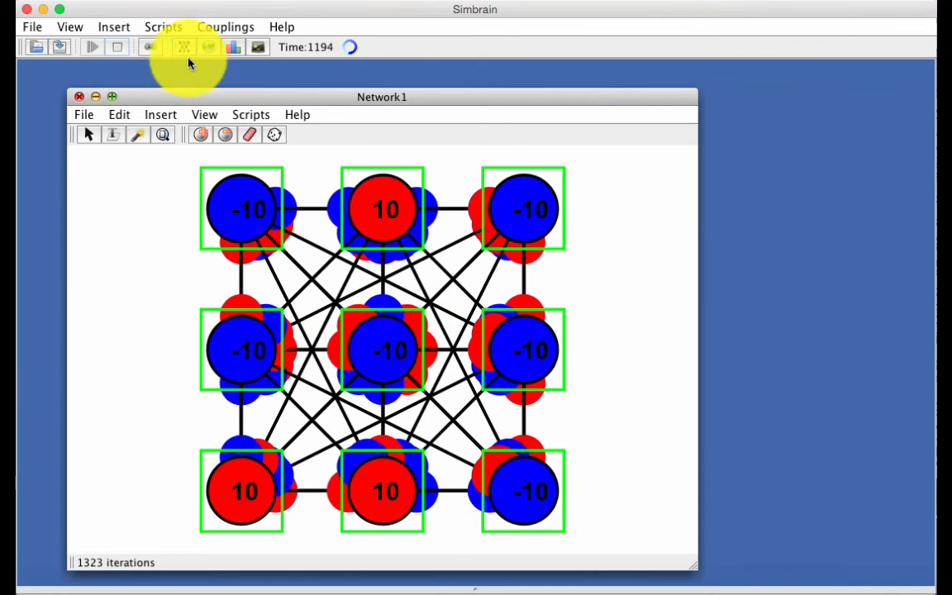
click(120, 48)
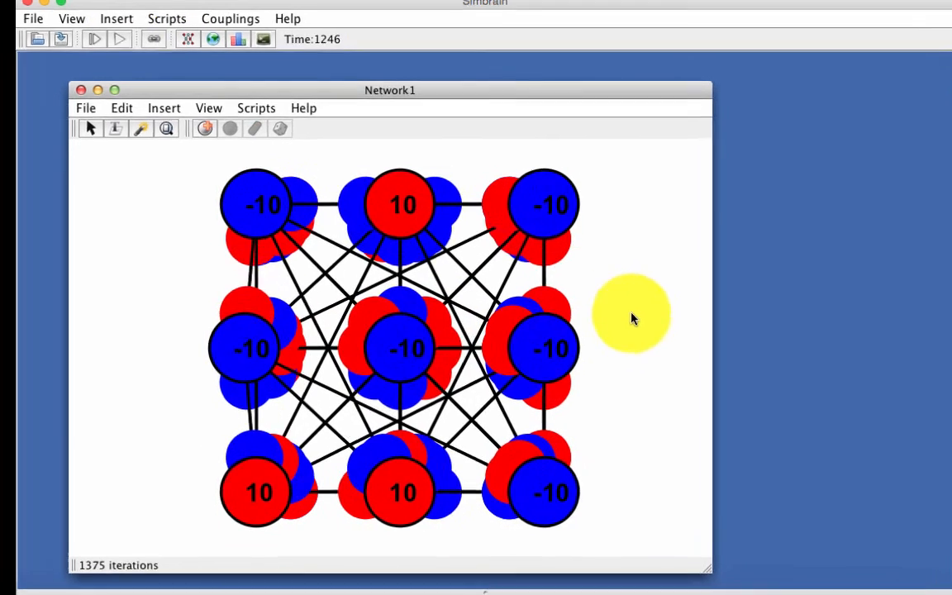
Delete everything in the network and add a row of nine new neurons
key(super+a)
key(BackSpace)
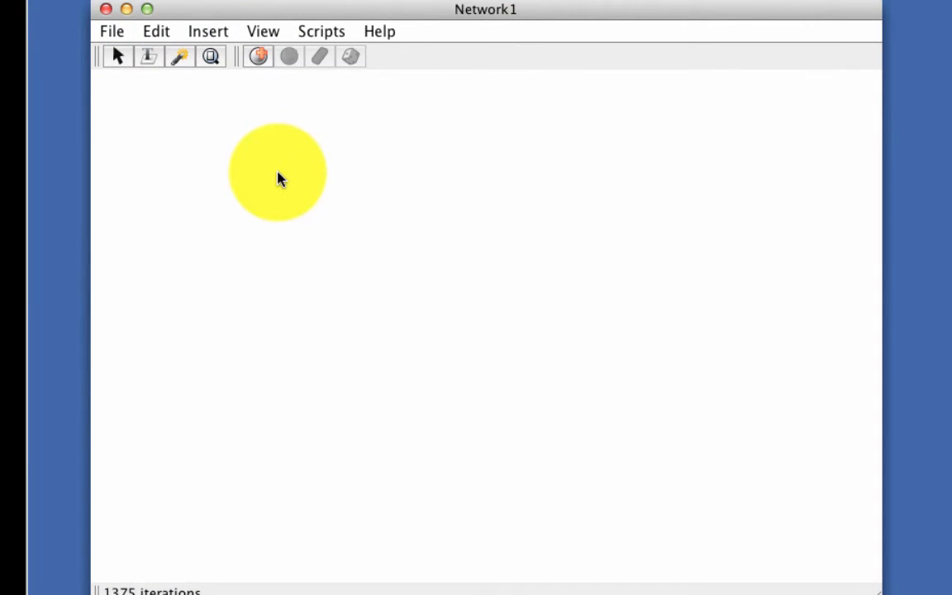
key(p)
key(p)
key(p)
key(p)
key(p)
key(p)
key(p)
key(p)
key(p)
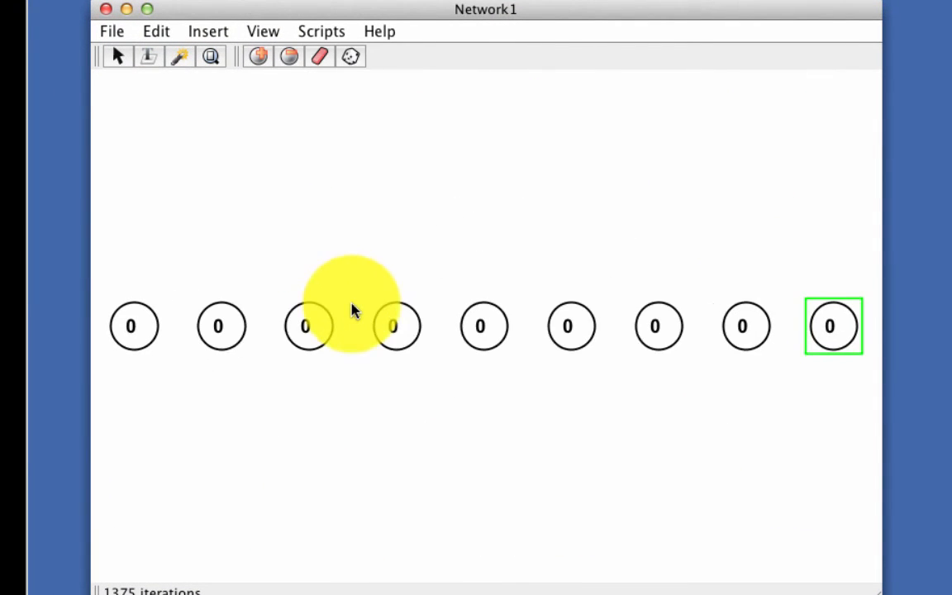
Move the fourth and fifth neurons above the row and the sixth slightly below it
drag(395, 325, 405, 248)
click(486, 402)
drag(620, 166, 621, 165)
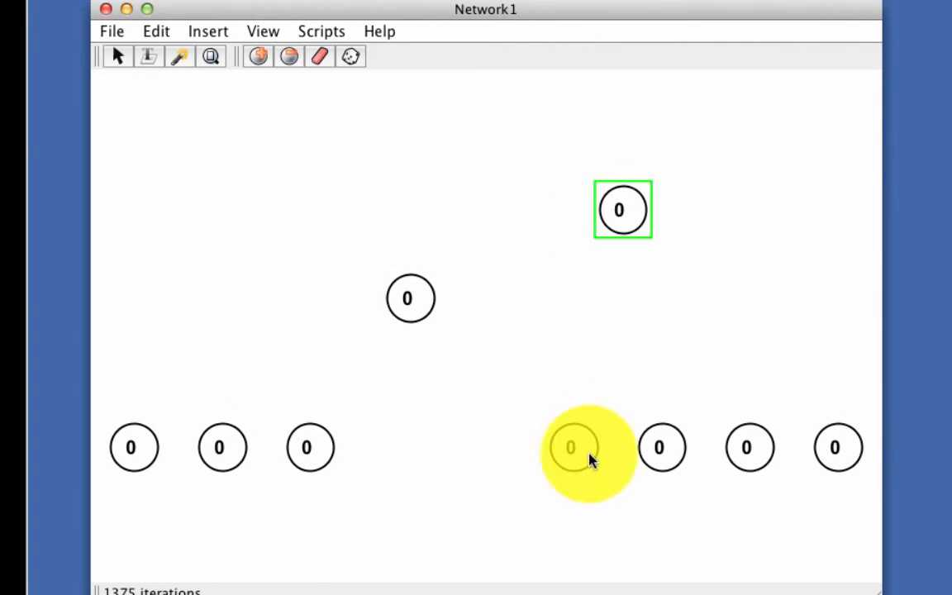
drag(588, 457, 491, 502)
Connect the sixth neuron, as source, to the fourth neuron and to the seventh neuron
key(1)
click(416, 294)
key(2)
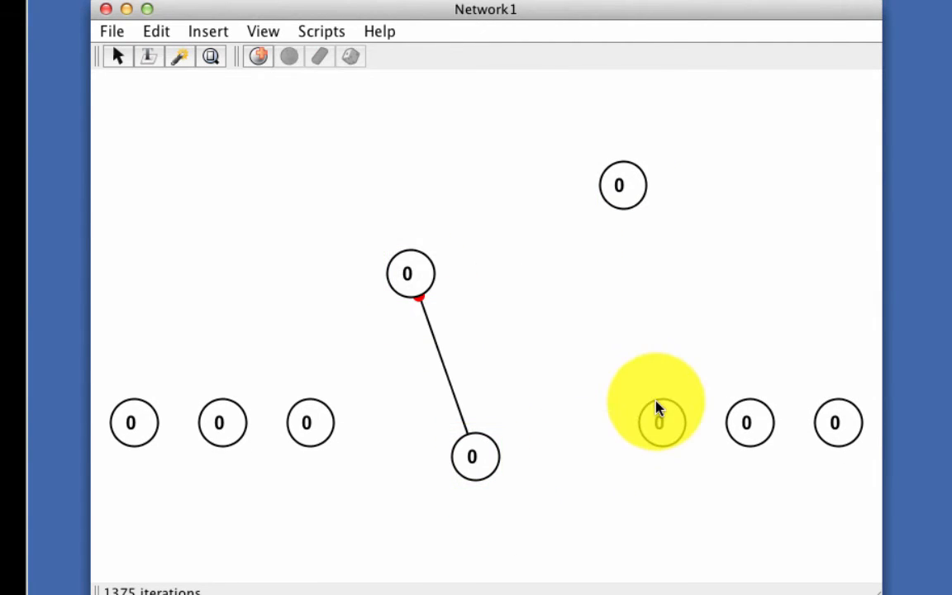
click(485, 461)
key(1)
click(664, 426)
key(2)
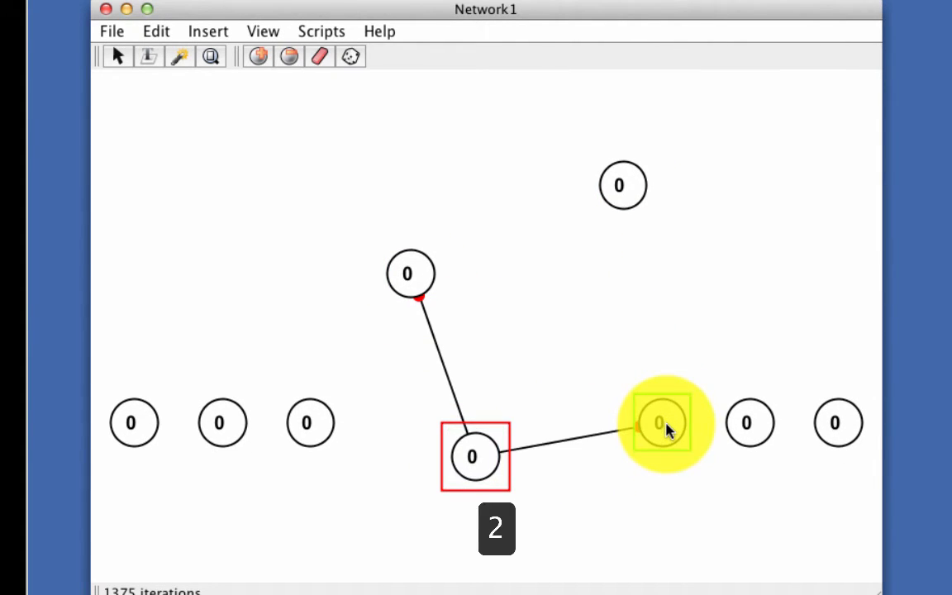
Connect the seventh neuron to the fifth, eighth and ninth neurons, and move those three targets higher
key(1)
click(632, 181)
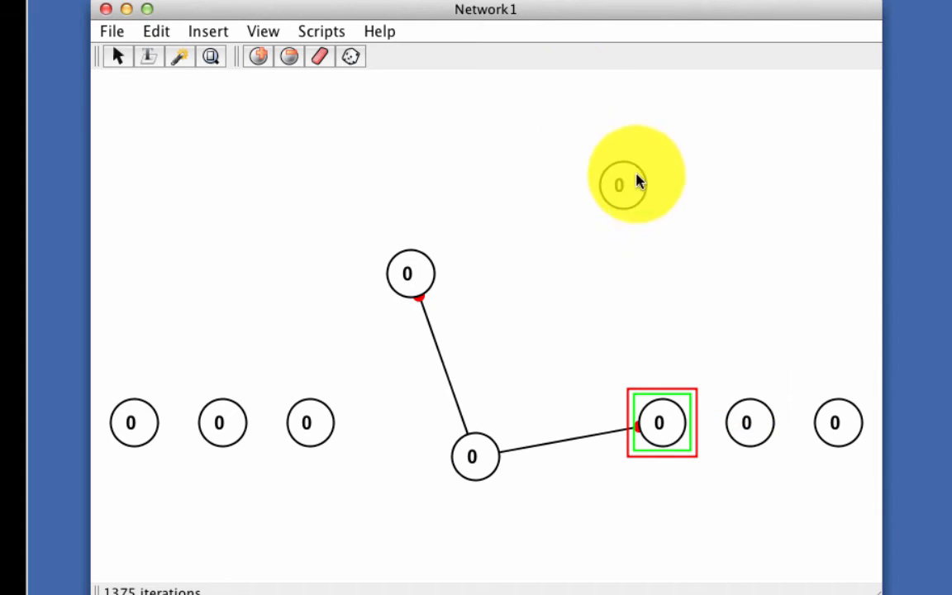
shift+click(761, 443)
shift+click(821, 431)
key(2)
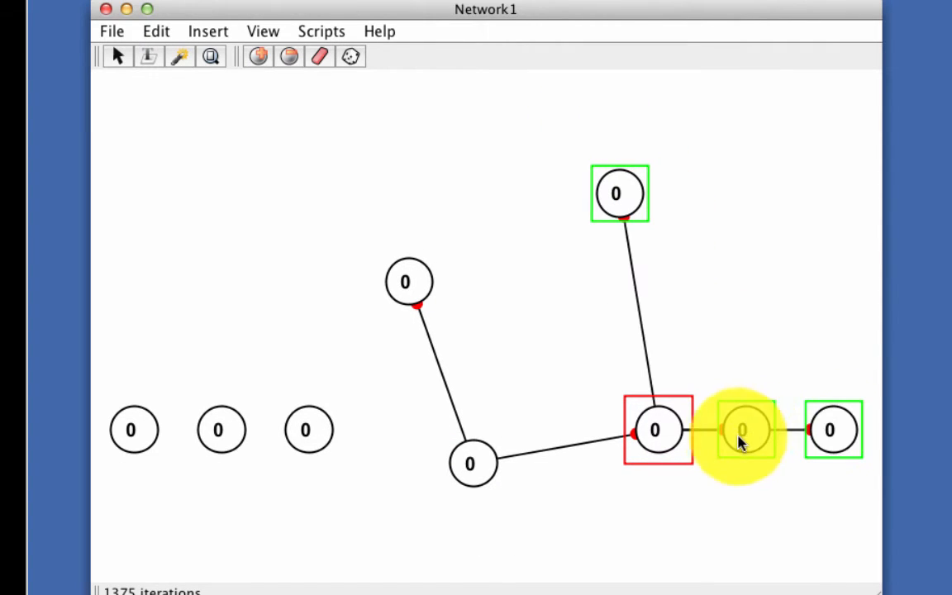
drag(740, 438, 740, 234)
click(417, 421)
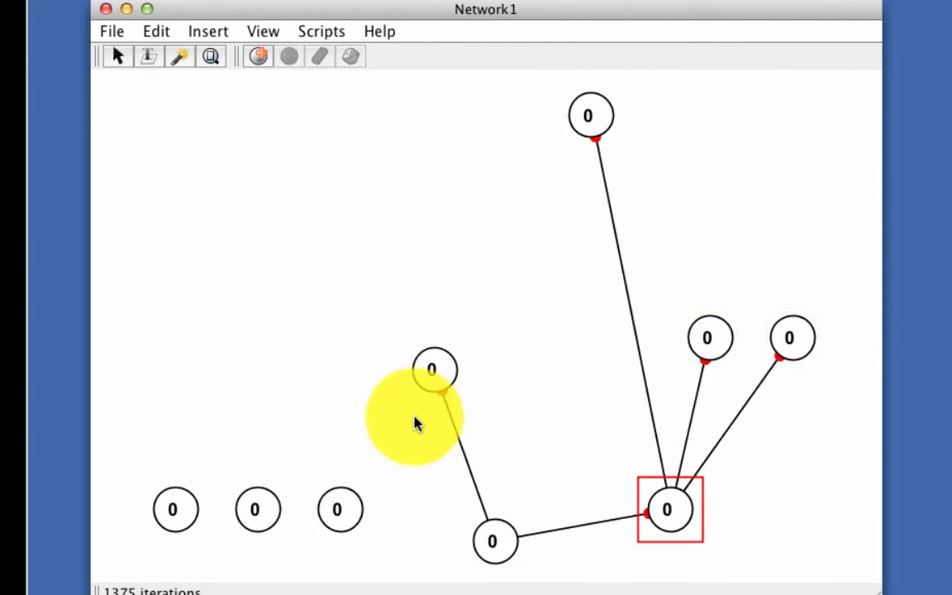
Connect the topmost neuron to the row's first three neurons and those three to the fourth neuron, placing the fourth below them
click(586, 135)
key(1)
drag(144, 398, 368, 536)
key(2)
key(1)
click(432, 385)
key(2)
click(512, 395)
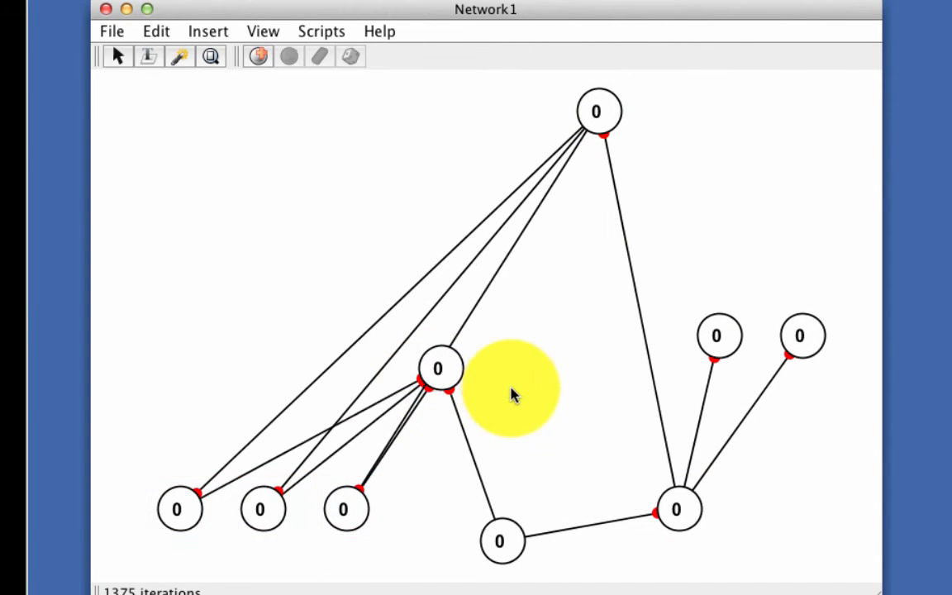
drag(442, 374, 409, 565)
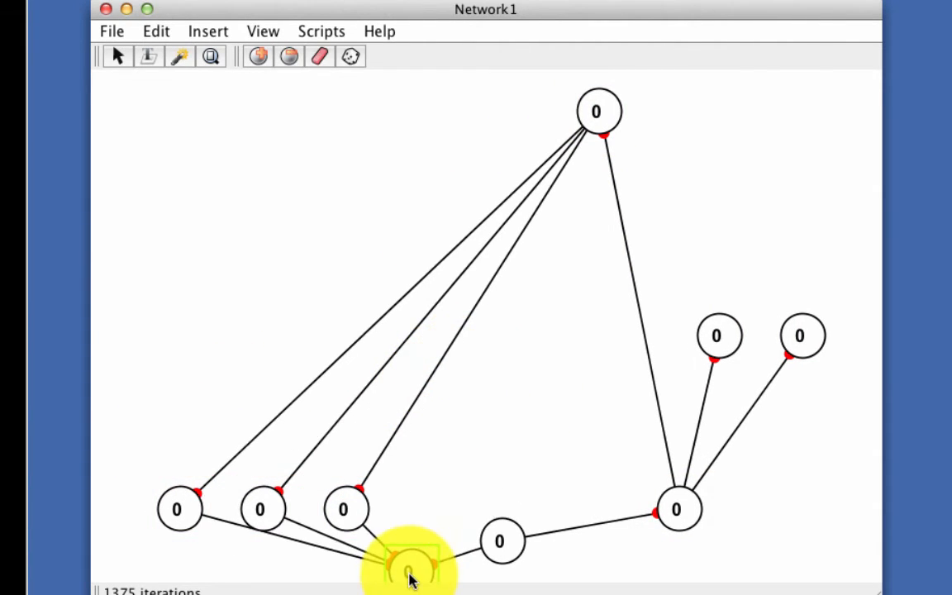
Raise the activation of the sixth neuron and iterate the network, leaving nothing selected
click(502, 529)
key(Up)
key(space)
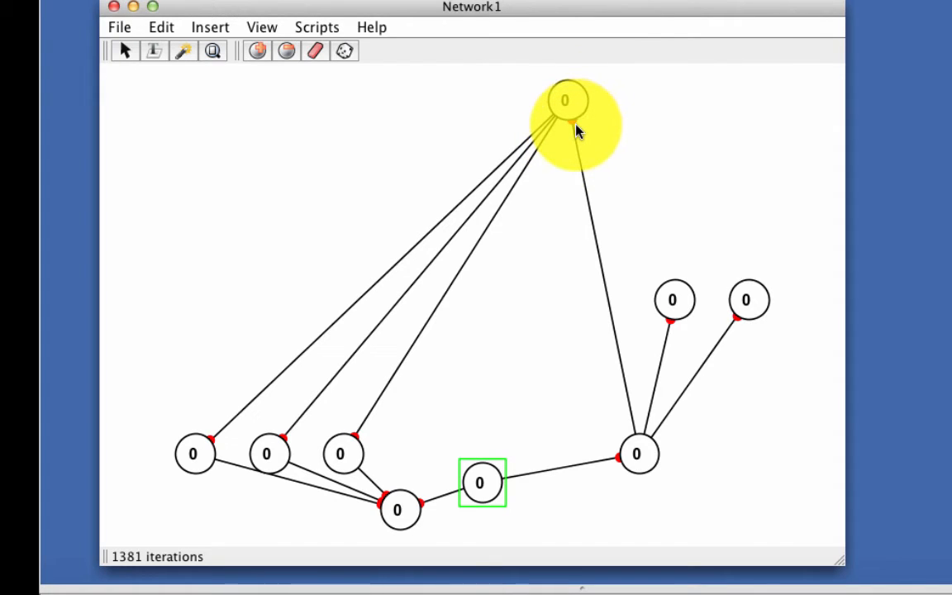
click(555, 398)
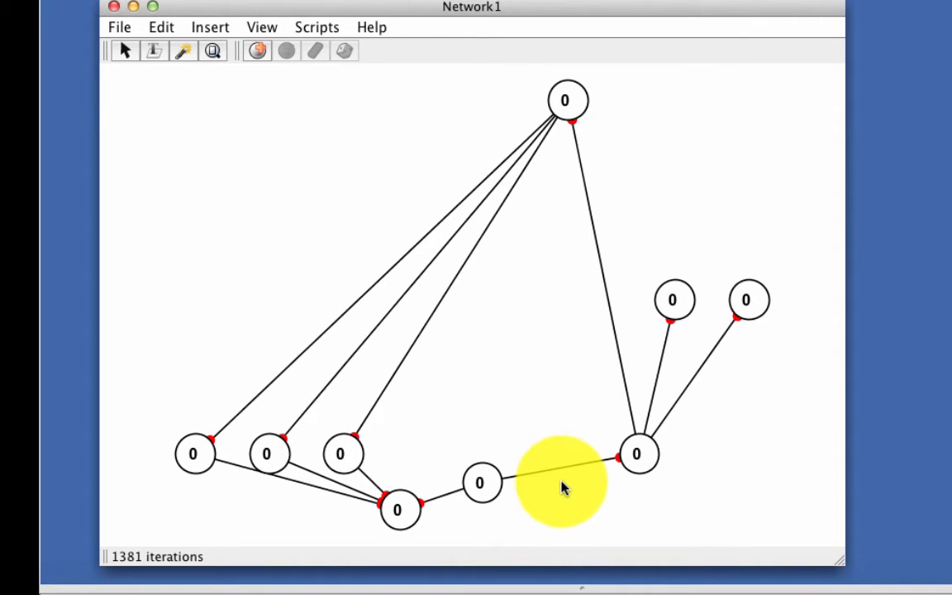
Delete the whole network and add 80 Linear neurons in a grid layout
key(super+a)
key(BackSpace)
click(216, 27)
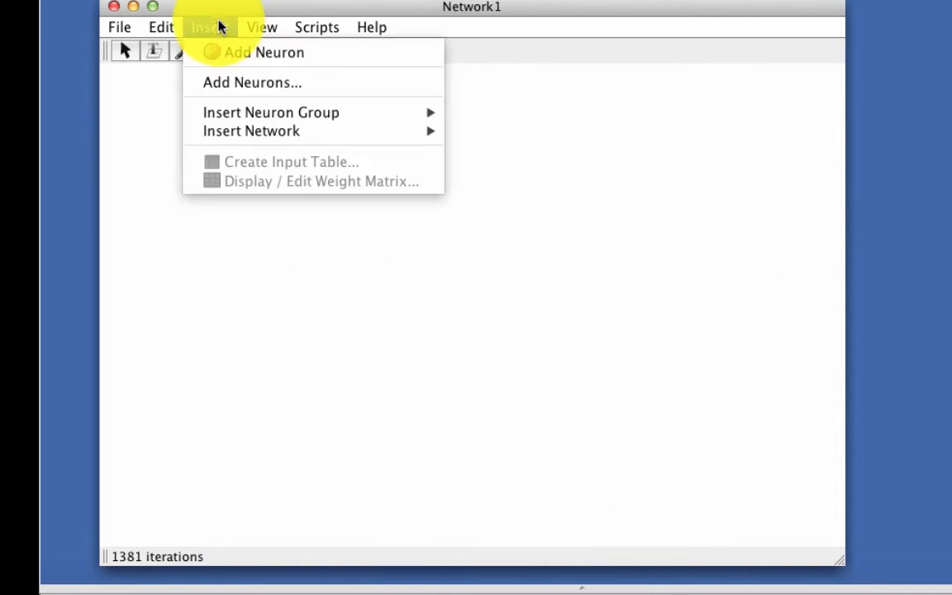
click(228, 84)
drag(731, 58, 589, 66)
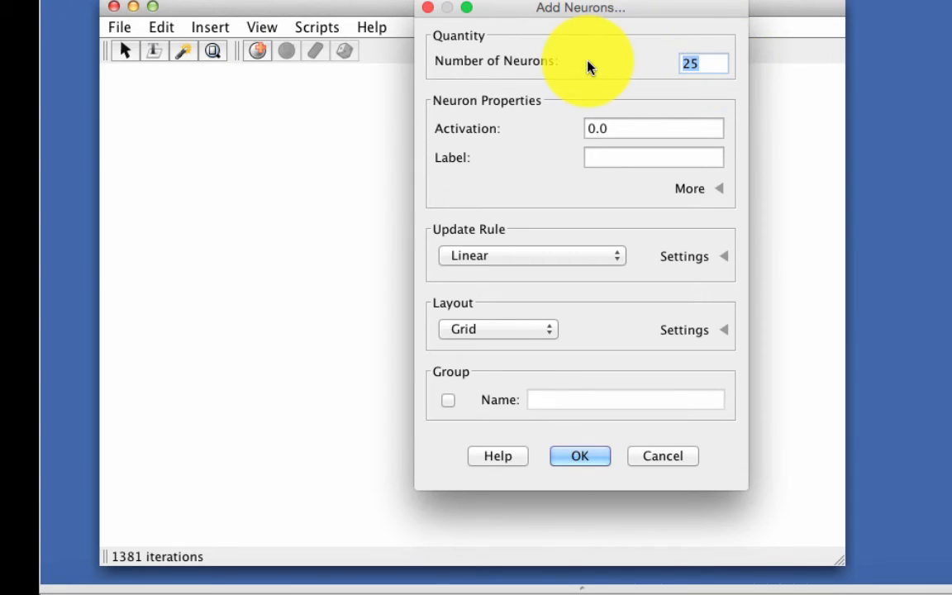
text(80)
key(Return)
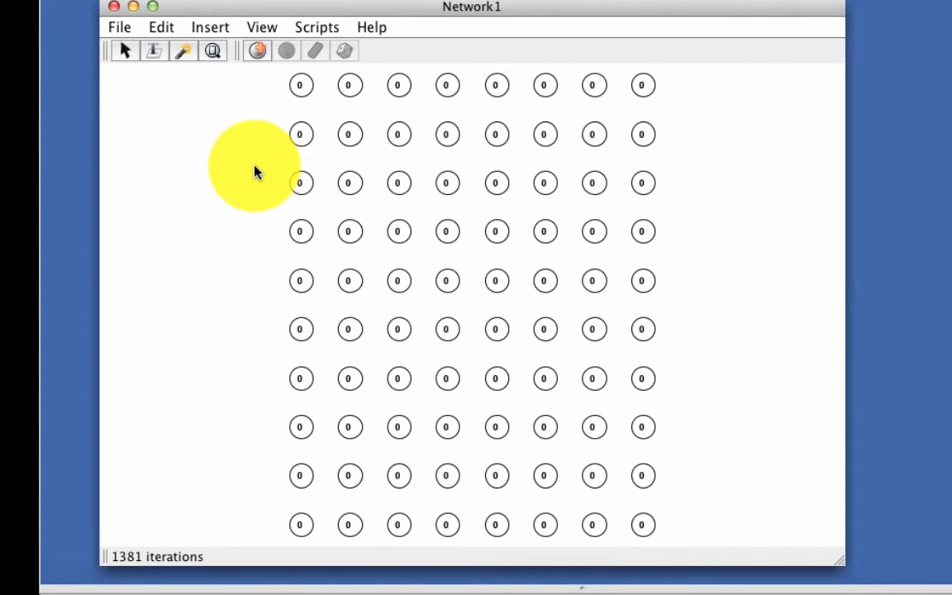
Connect all 80 neurons to one another, and move the second neuron of the last column out of the grid
key(super+a)
key(1)
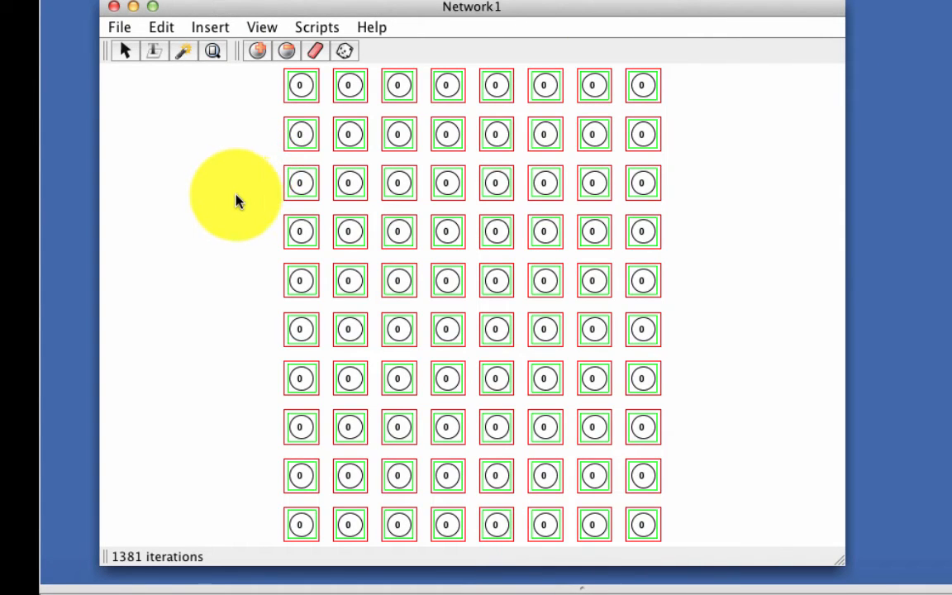
key(2)
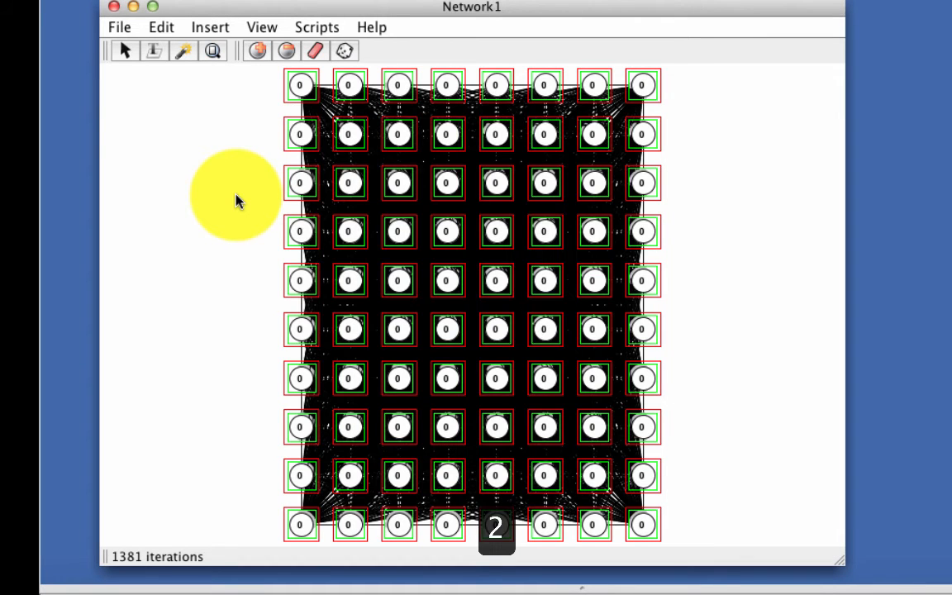
click(682, 124)
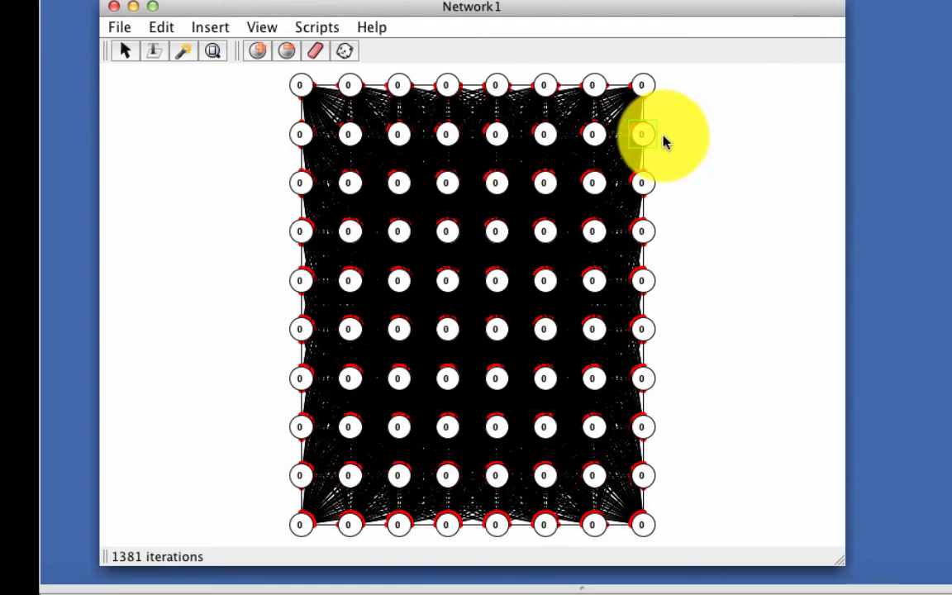
drag(641, 135, 644, 140)
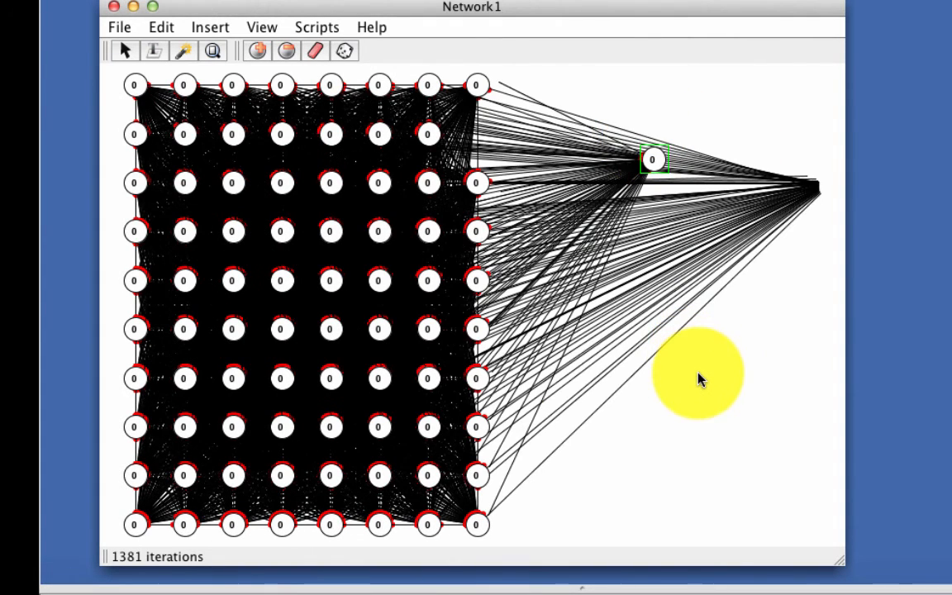
click(651, 350)
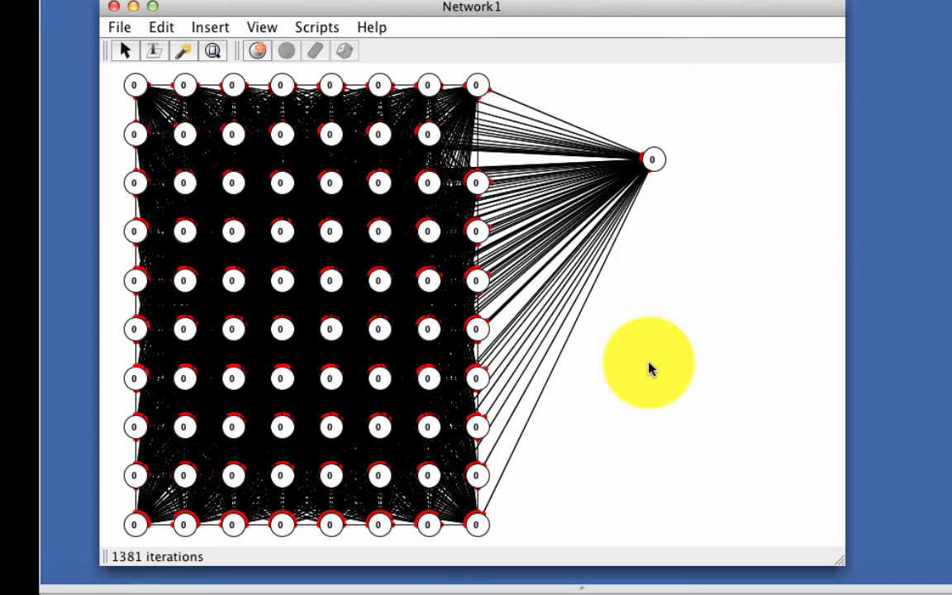
Delete all 80 neurons together with their synapses
key(super+a)
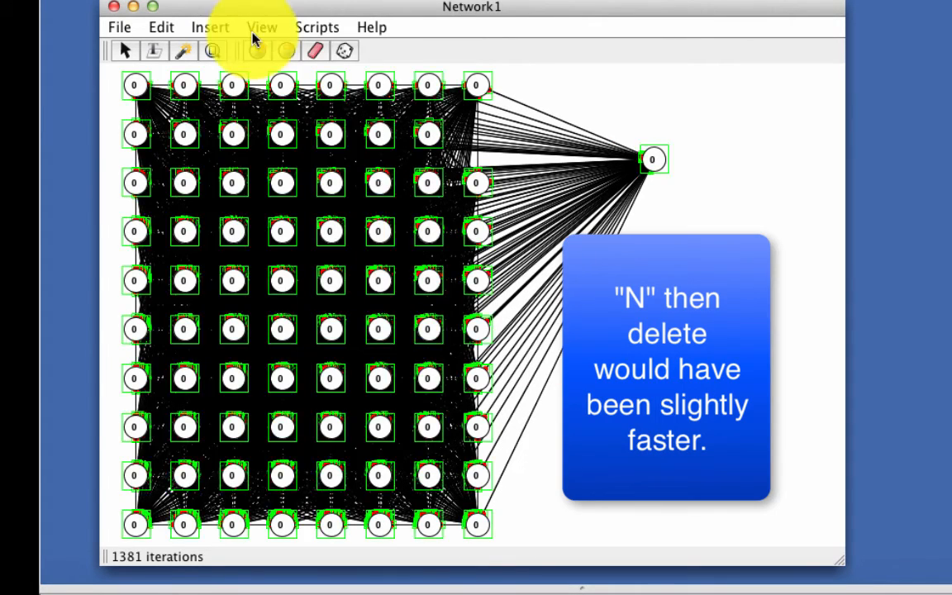
key(BackSpace)
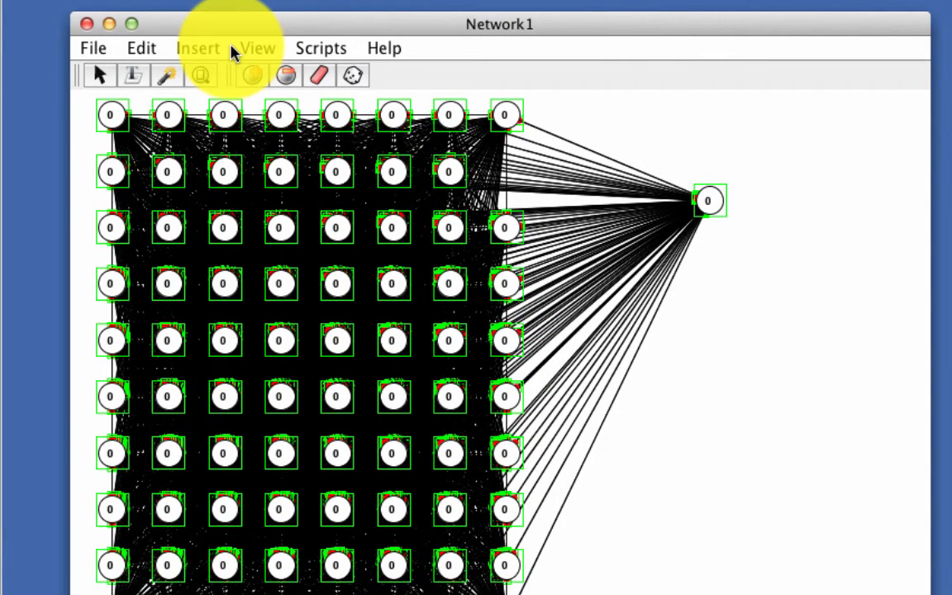
key(Delete)
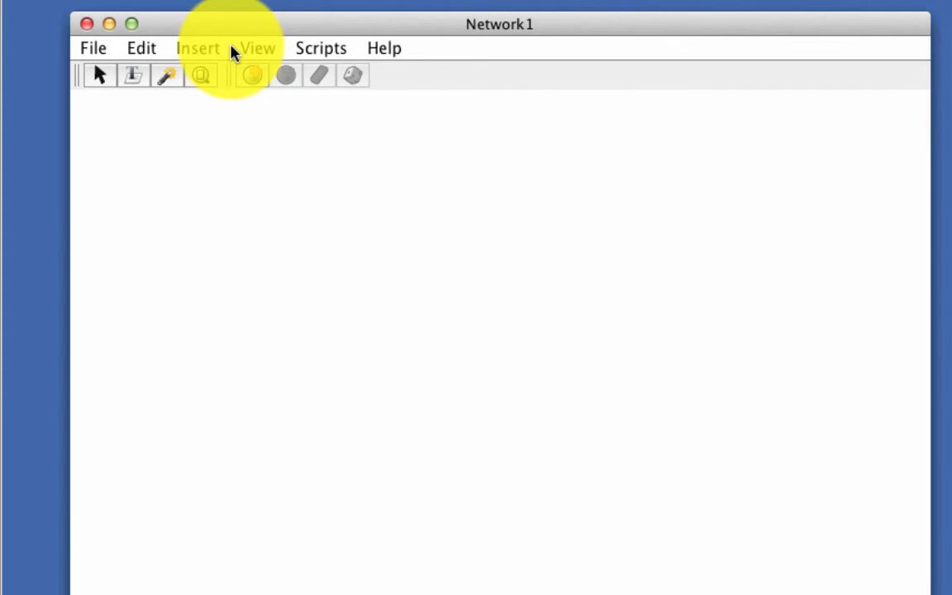
Insert a bare neuron group with a population of 100
drag(285, 30, 235, 7)
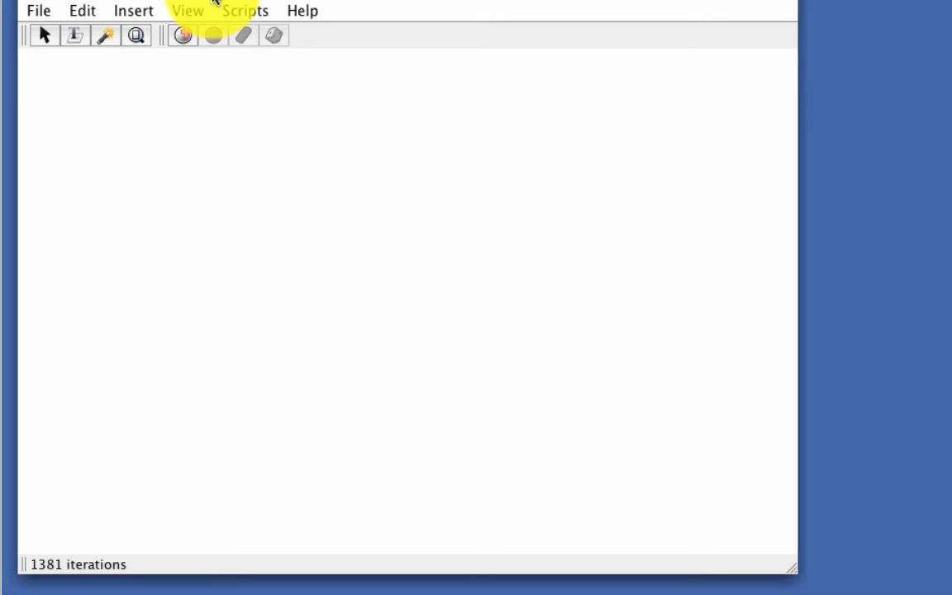
click(146, 12)
mouse_move(174, 99)
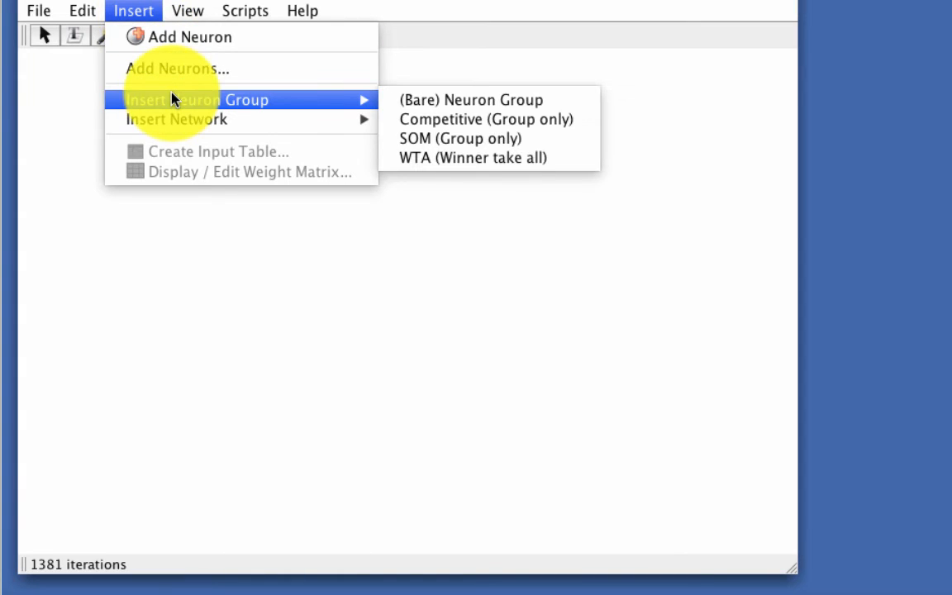
click(488, 104)
double_click(618, 272)
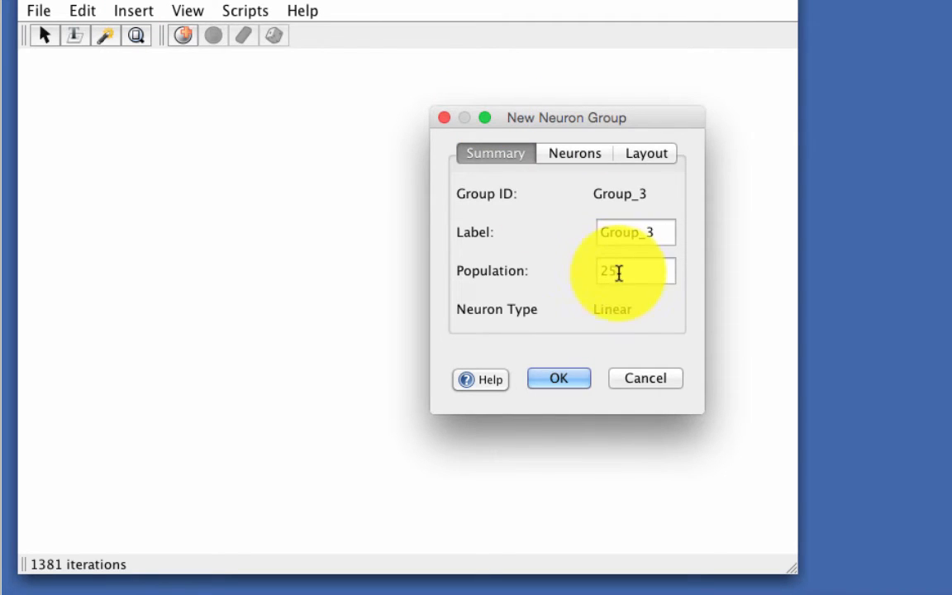
text(100)
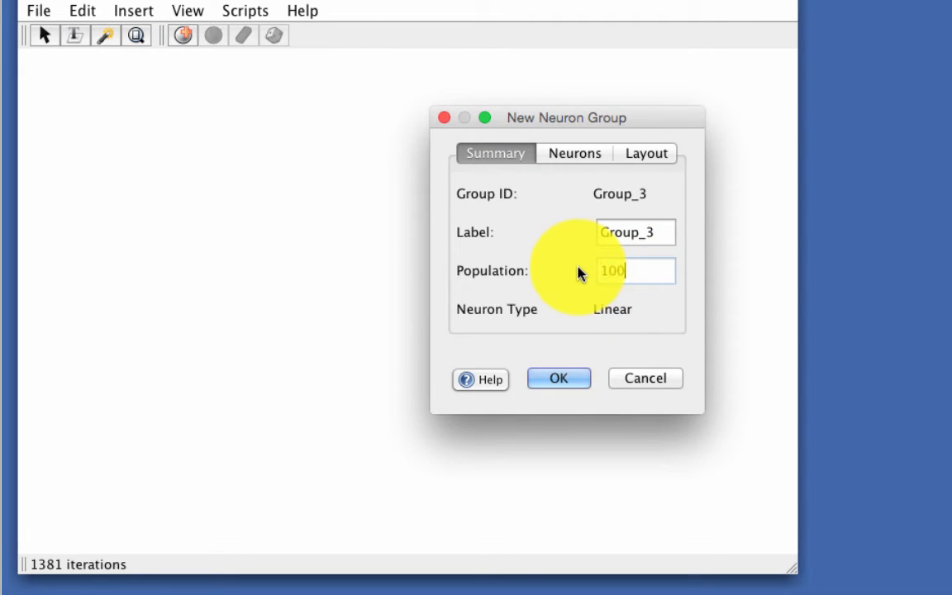
key(Return)
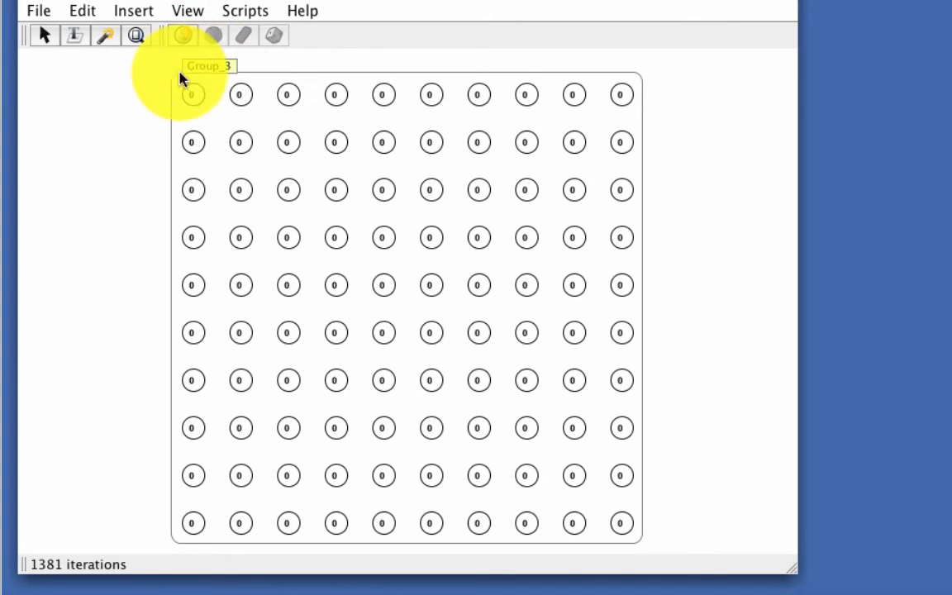
Open the new neuron group's edit dialog to view its summary properties, and close it without changes
click(206, 70)
click(208, 71)
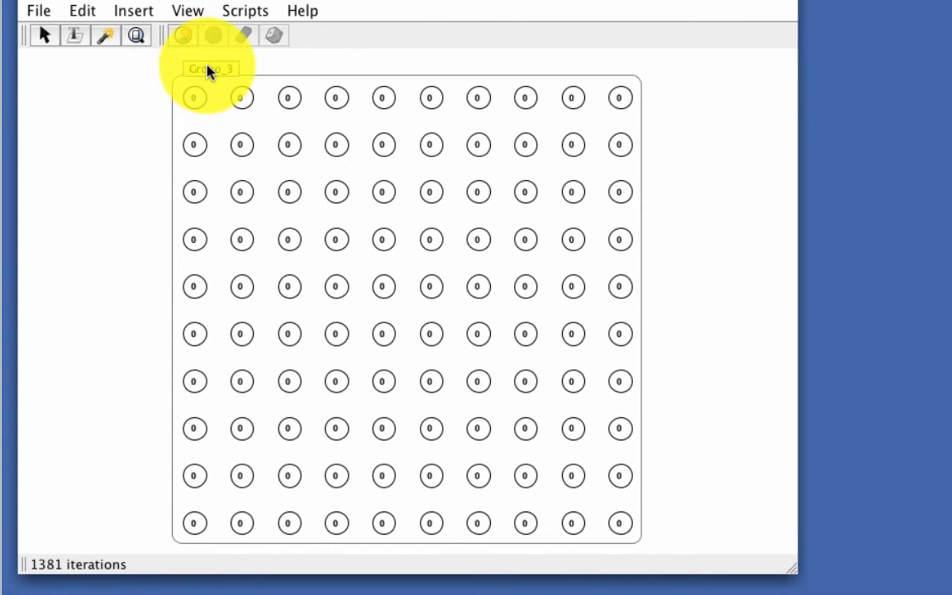
double_click(221, 71)
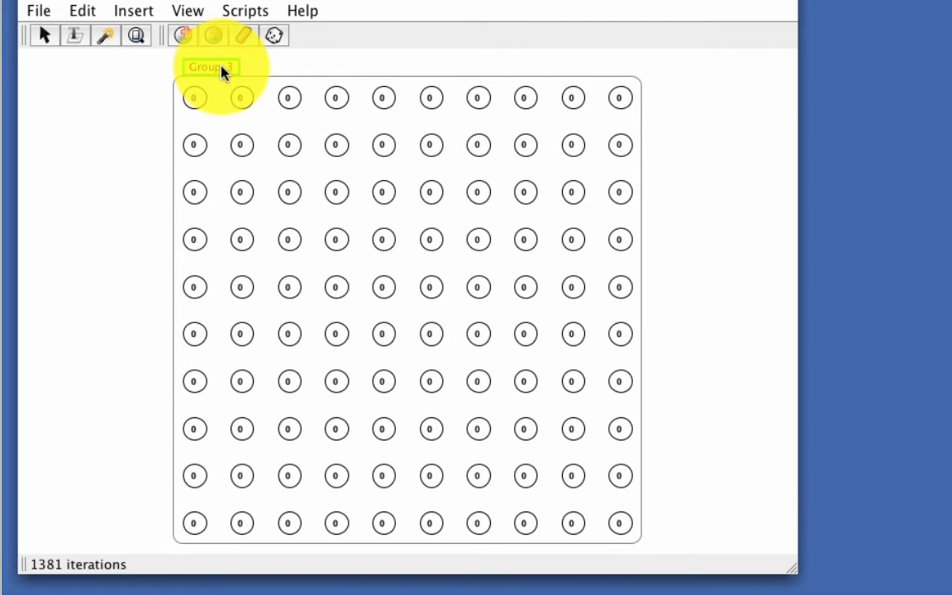
click(622, 445)
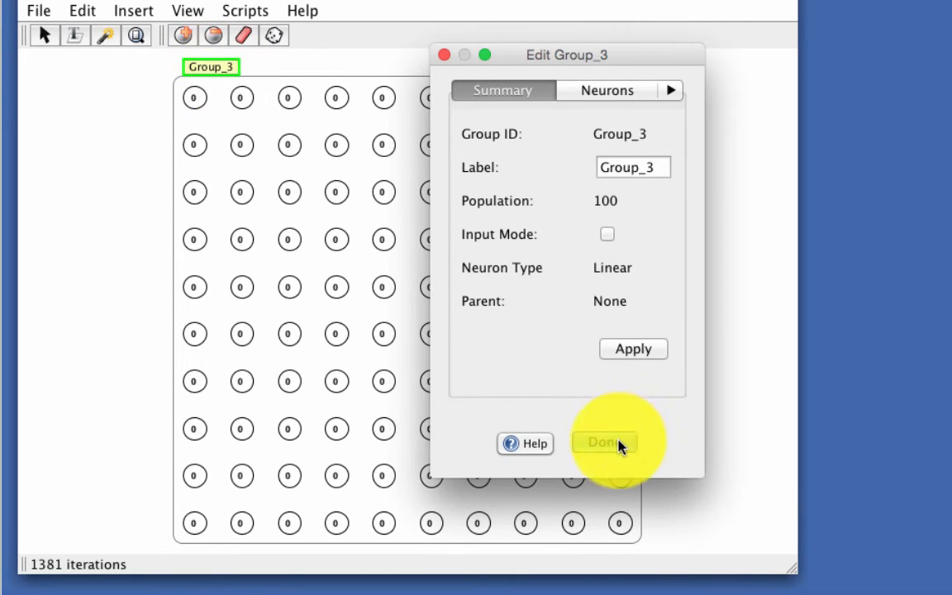
Add a single neuron outside the neuron group, and move the whole group below it
mouse_move(198, 75)
mouse_down()
mouse_move(228, 107)
mouse_move(198, 75)
mouse_up()
click(754, 140)
key(p)
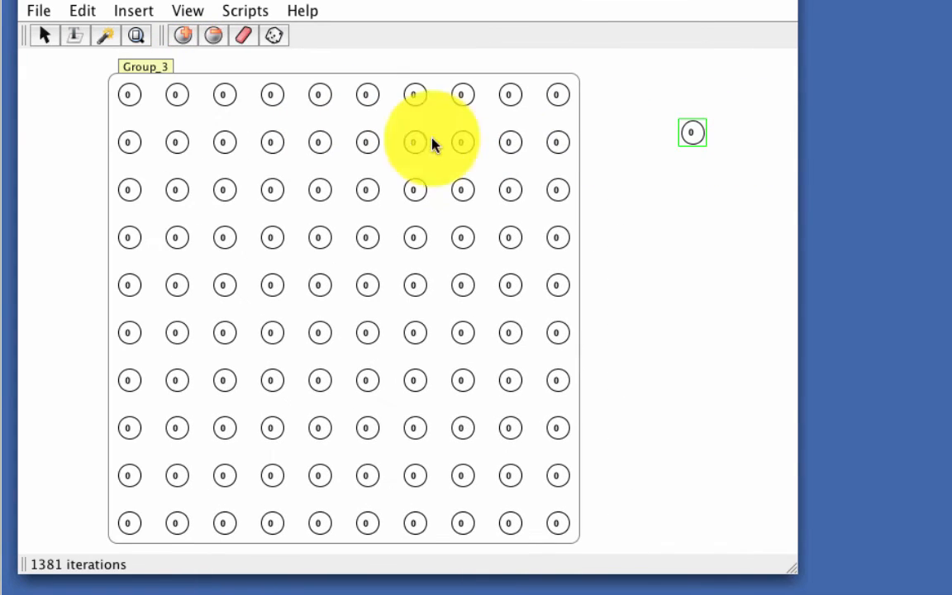
drag(141, 71, 432, 357)
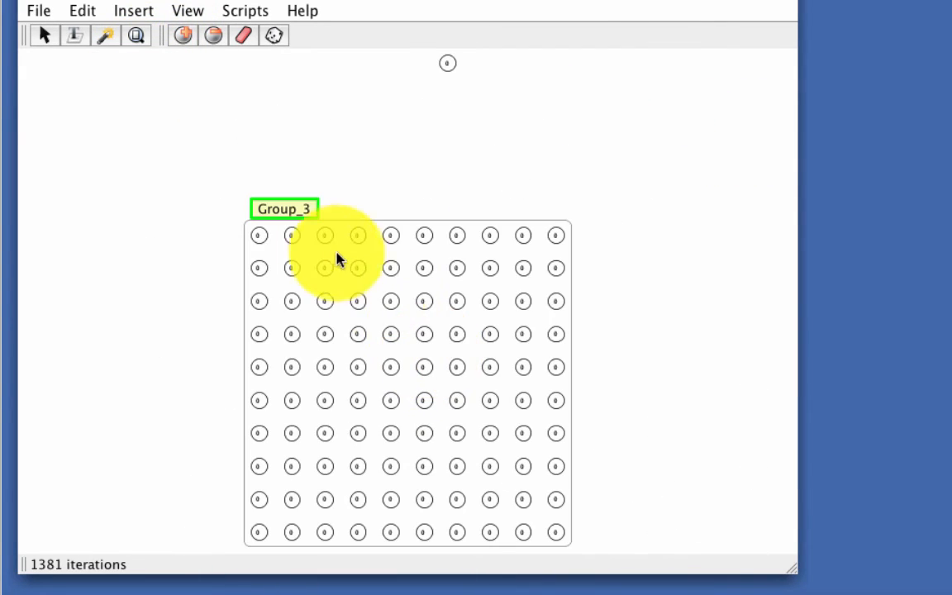
drag(295, 219, 51, 221)
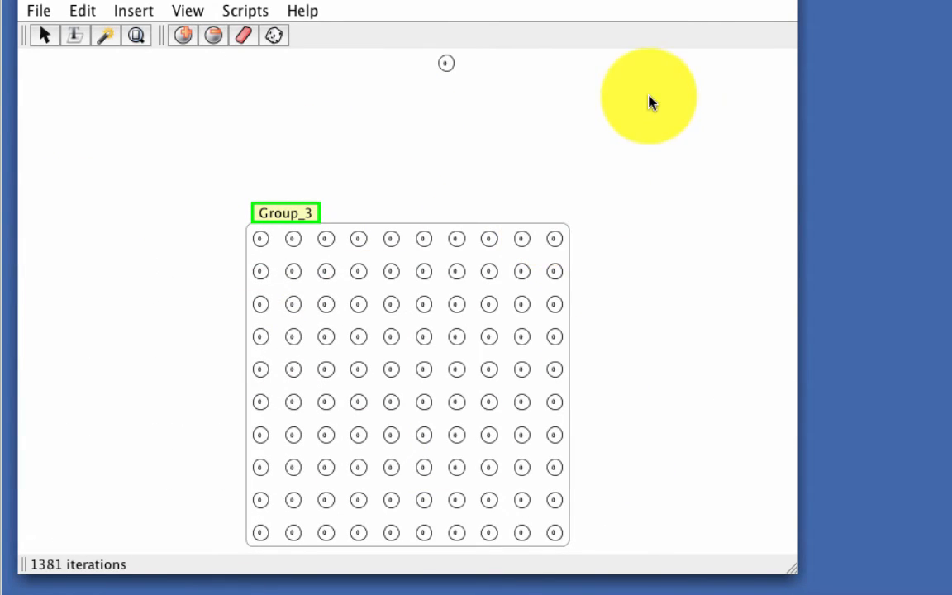
Duplicate the 100-neuron group, place the copy above and to the right of the original, and clear the selection
key(super+c)
key(super+v)
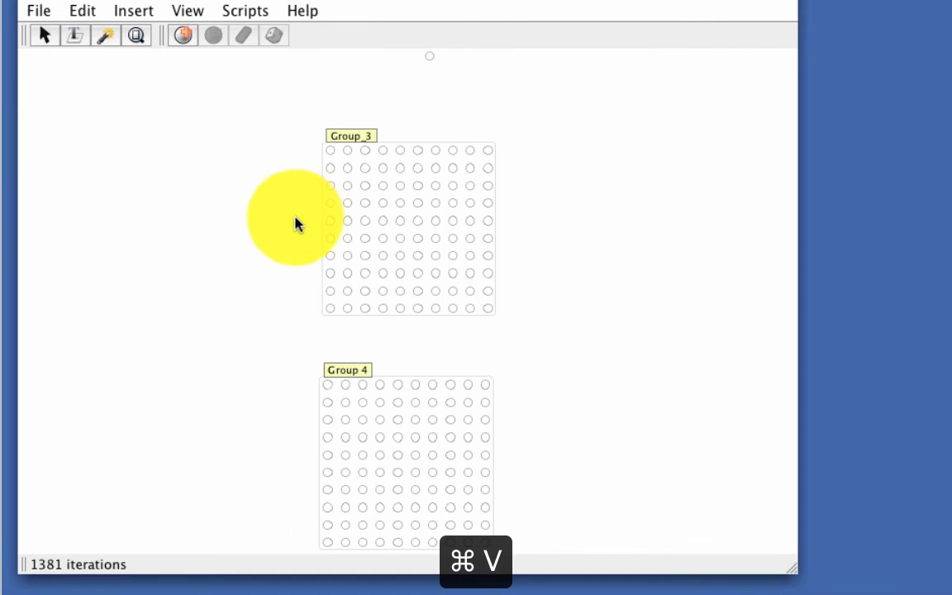
drag(332, 375, 686, 12)
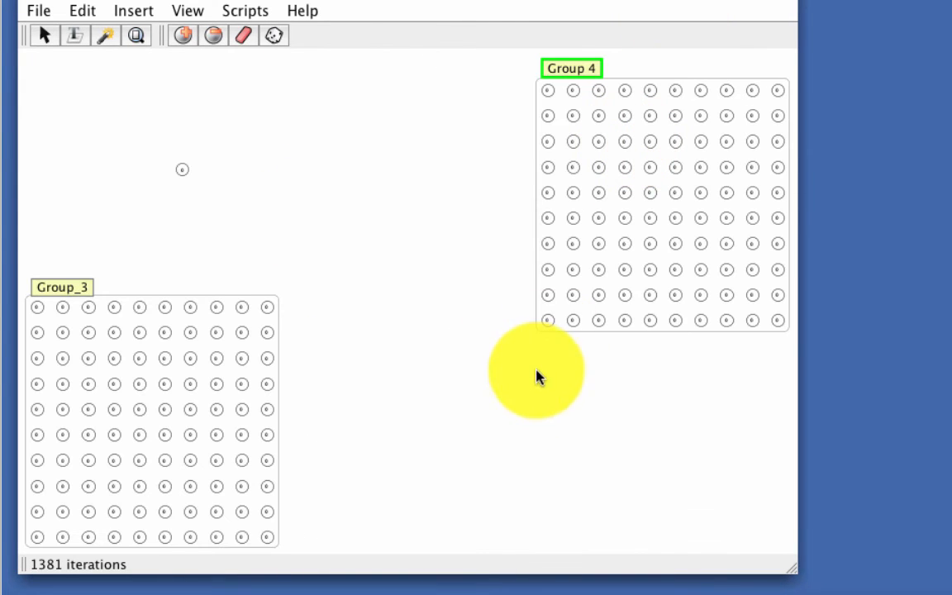
click(478, 463)
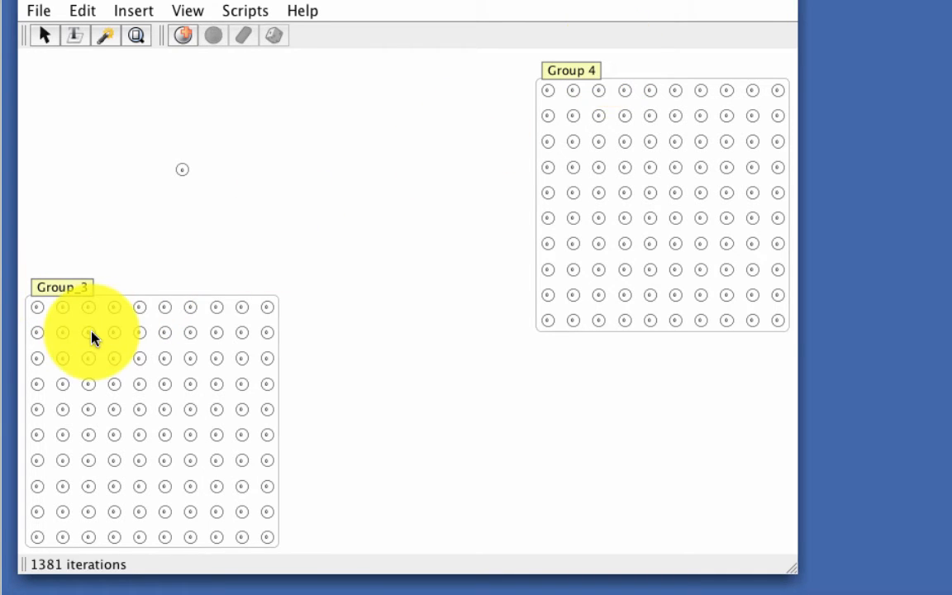
Mark Group_3 as the source, select Group 4 as the target, and start creating a synapse group between them
click(73, 289)
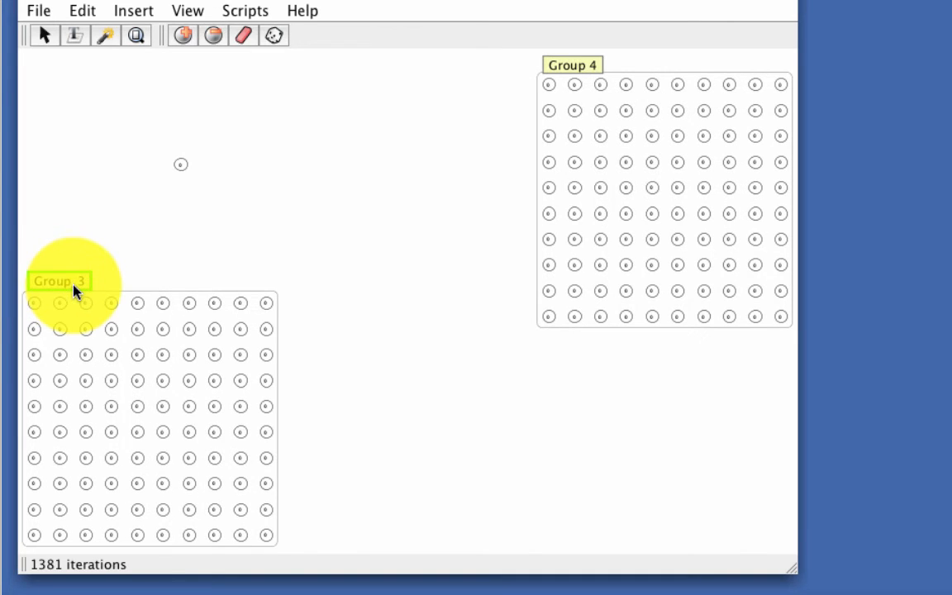
key(1)
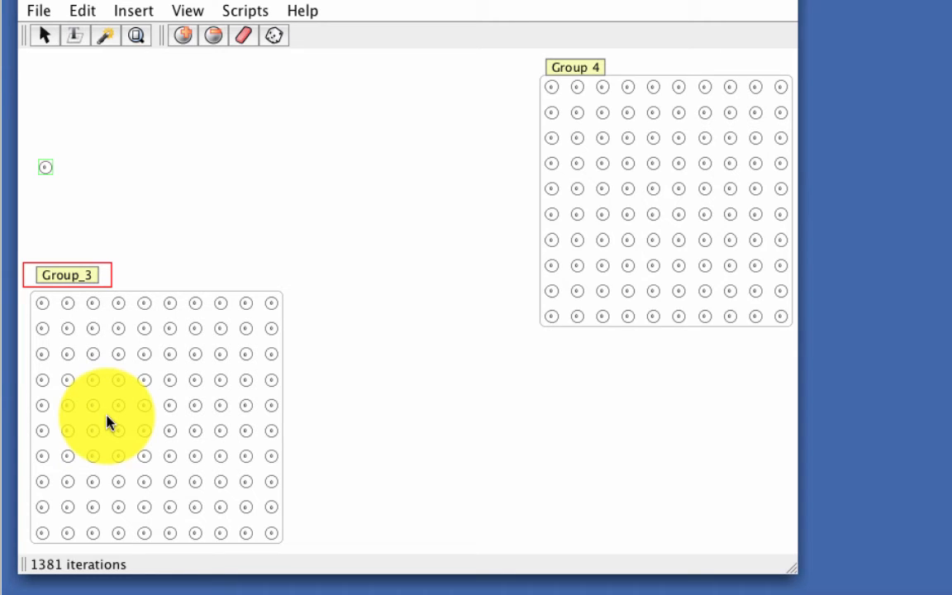
click(592, 68)
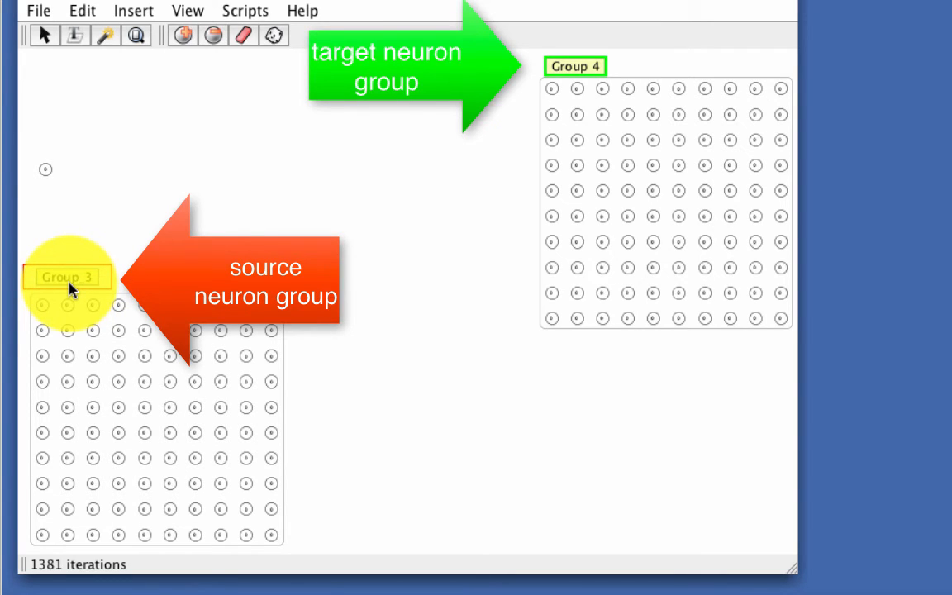
click(579, 66)
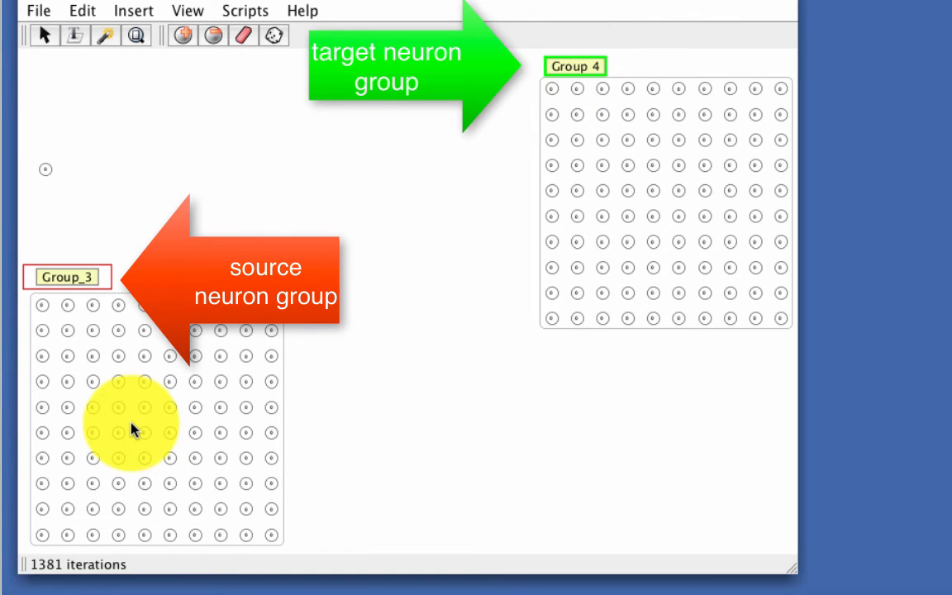
key(2)
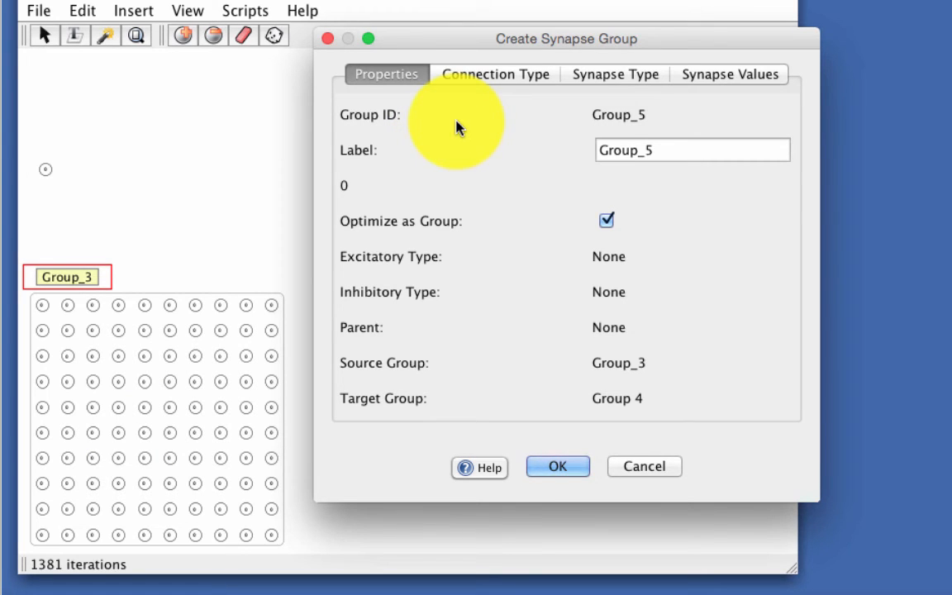
Review the connection type, synapse type and synapse value settings, and create the synapse group with All to all connections
click(498, 76)
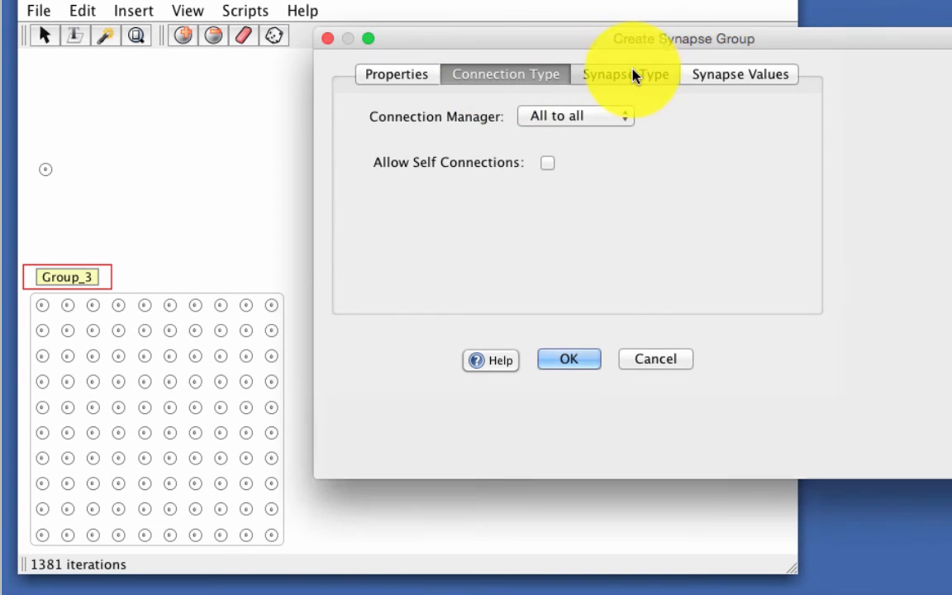
click(634, 74)
click(862, 82)
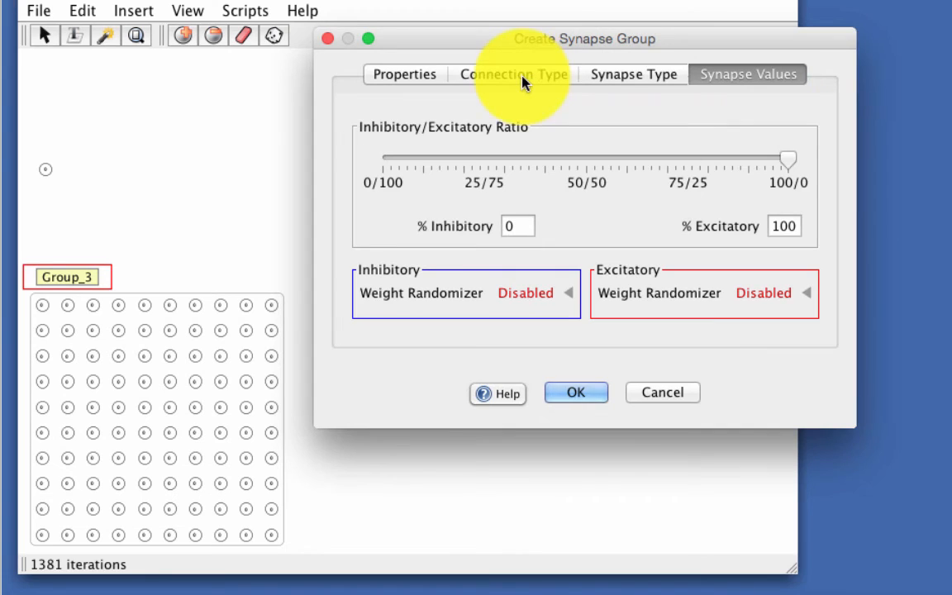
click(532, 80)
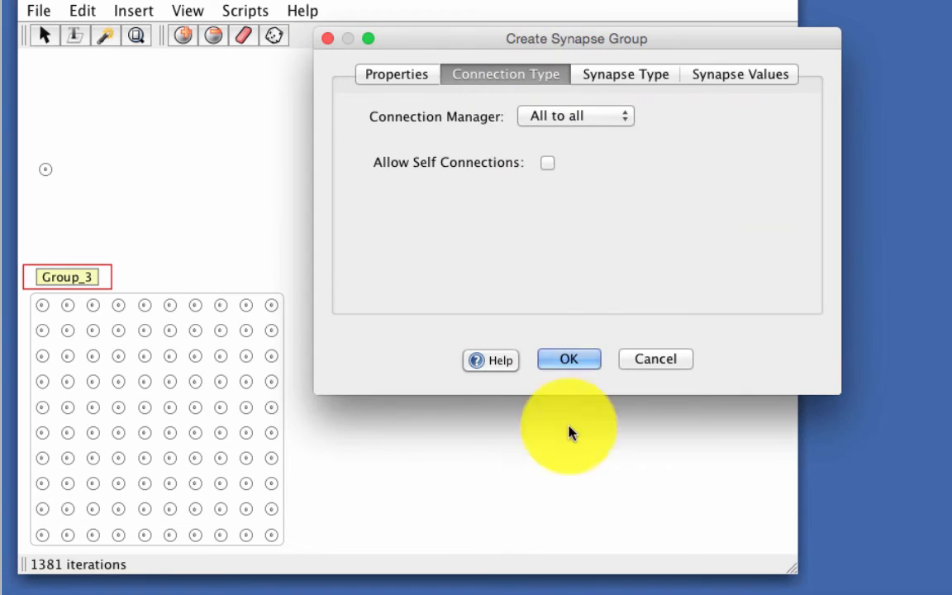
click(572, 360)
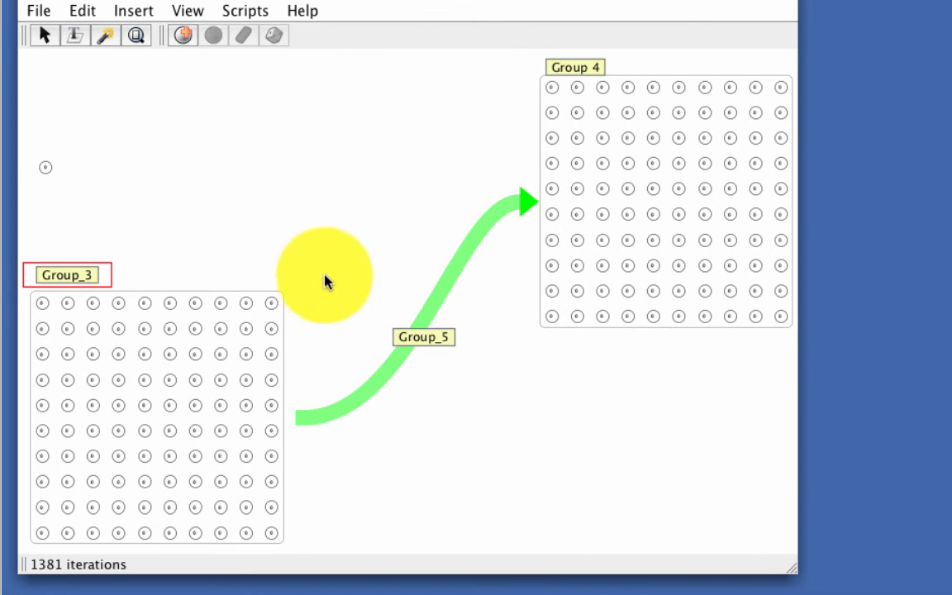
Move Group 4 slightly left toward Group_3 and clear the selection
drag(578, 72, 543, 70)
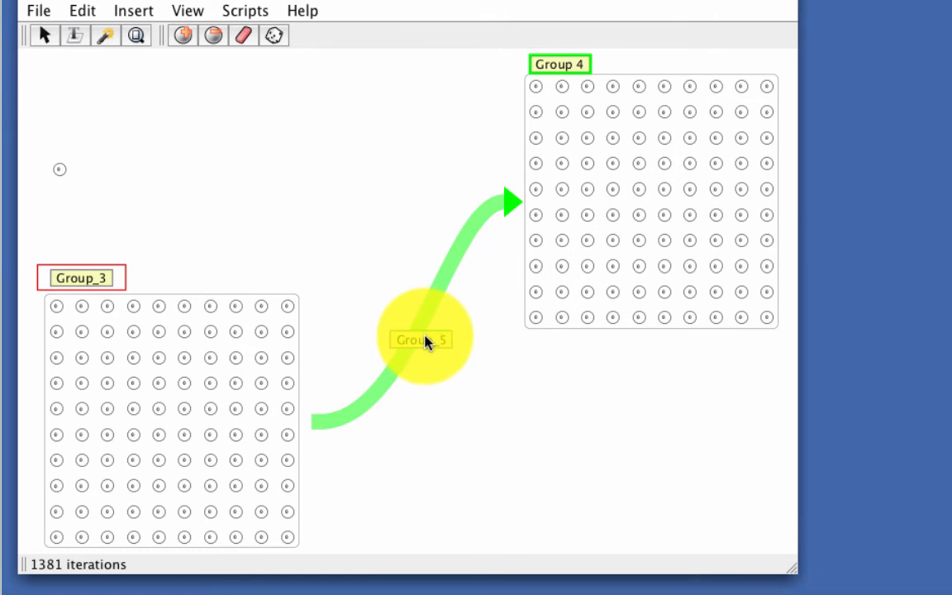
scroll(426, 343, up, 1)
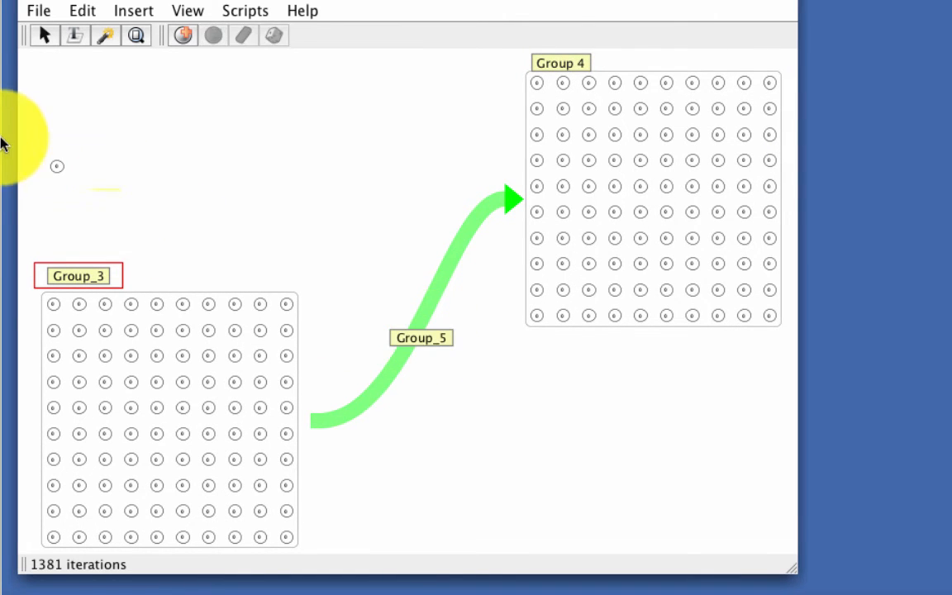
click(7, 136)
Open Group_5 for editing and set its synapse values ratio to 51% inhibitory and 49% excitatory
double_click(395, 339)
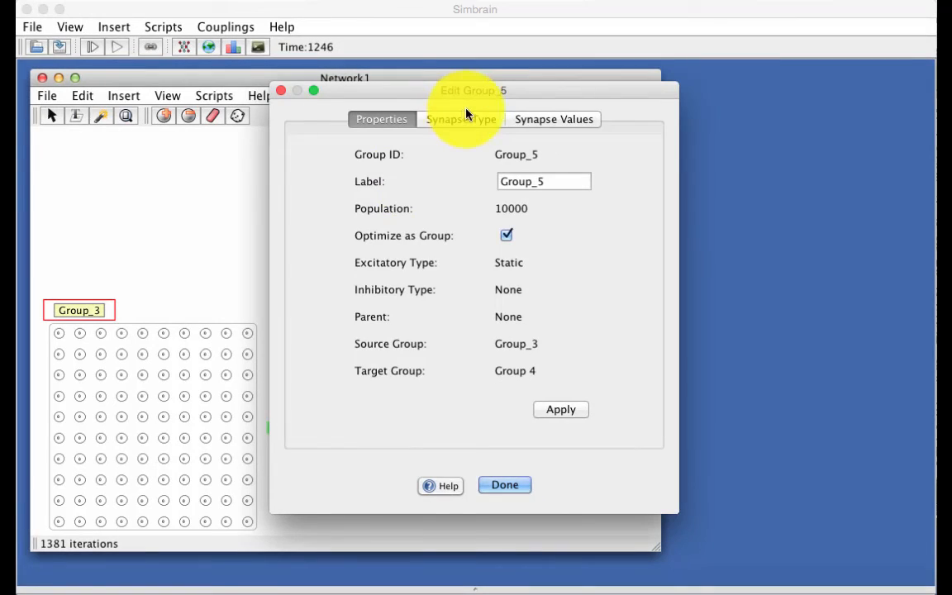
click(464, 118)
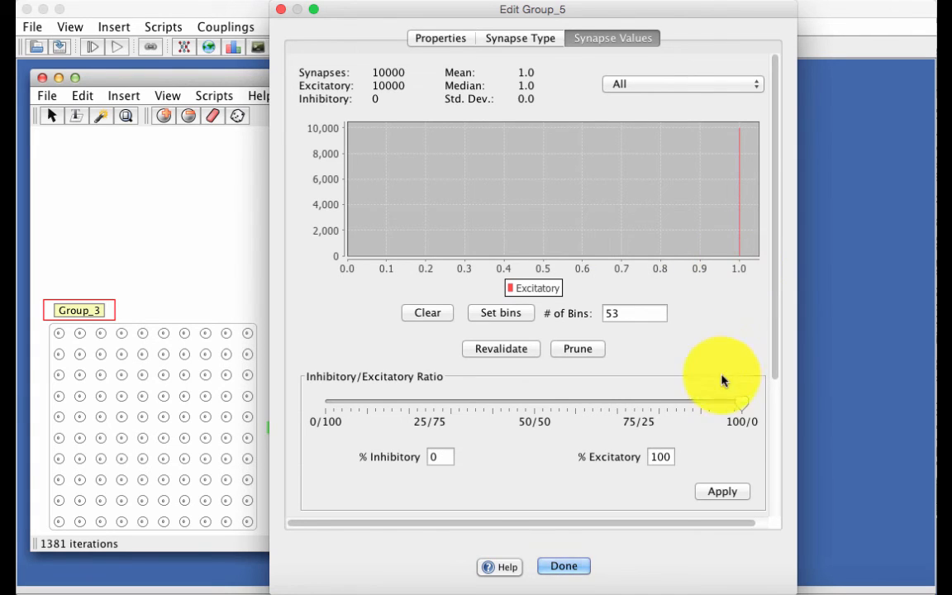
drag(742, 403, 531, 406)
scroll(774, 331, down, 3)
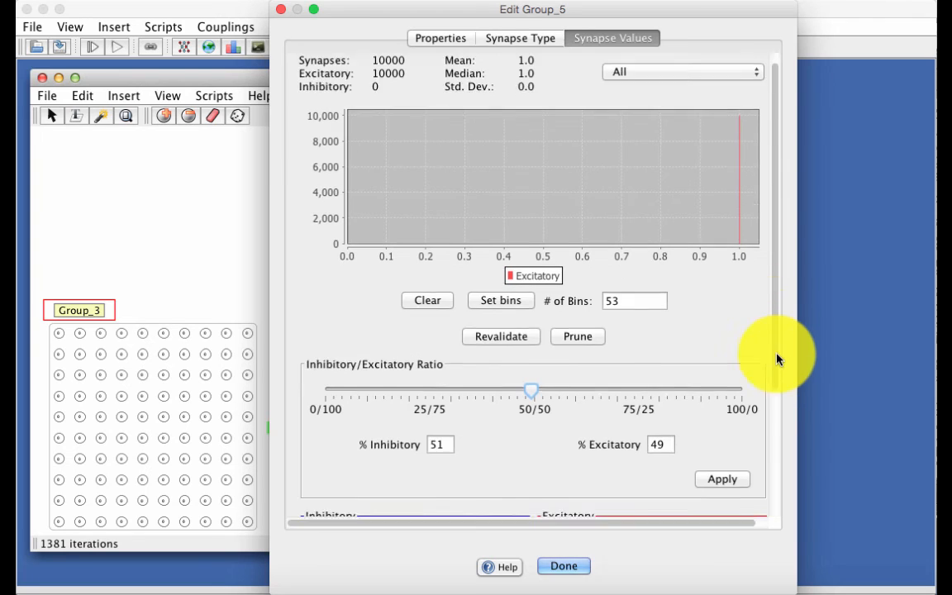
Choose the Normal distribution for both the inhibitory and excitatory weights, and apply the inhibitory/excitatory ratio
scroll(779, 376, down, 5)
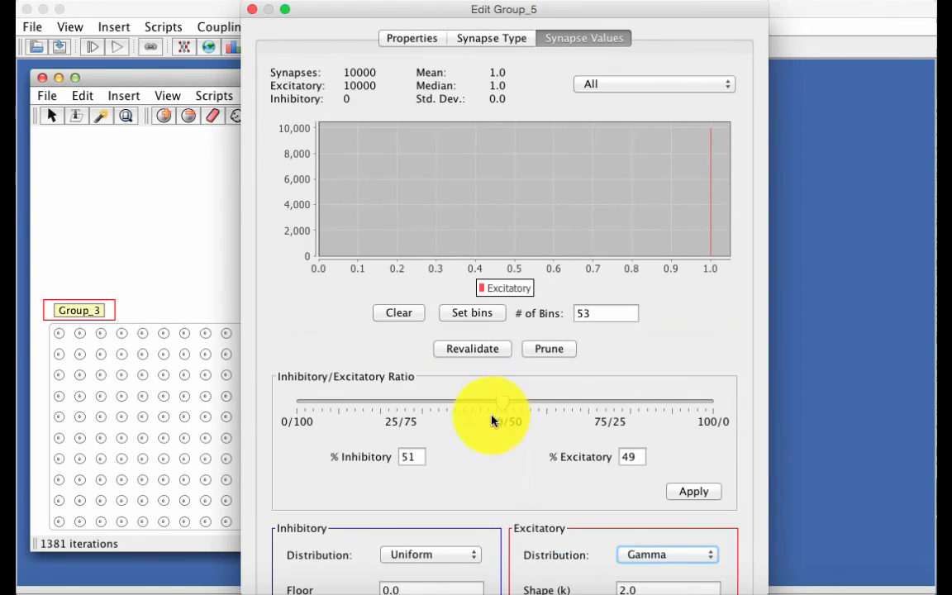
click(434, 556)
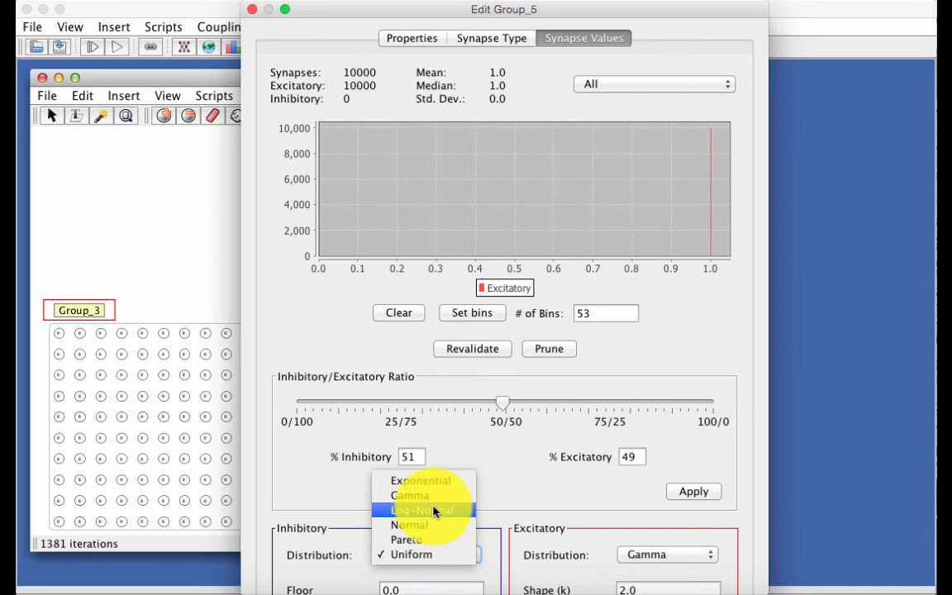
click(433, 525)
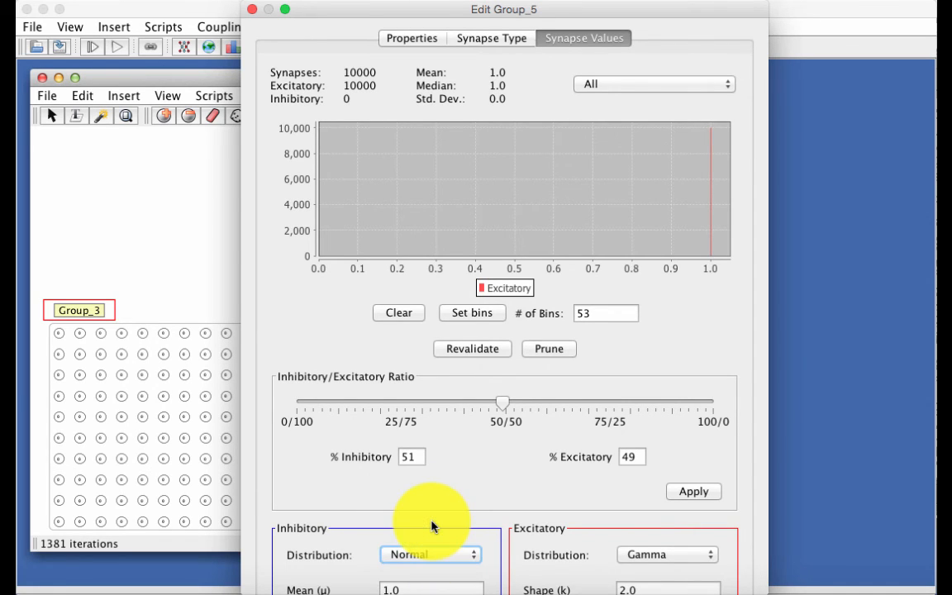
click(676, 556)
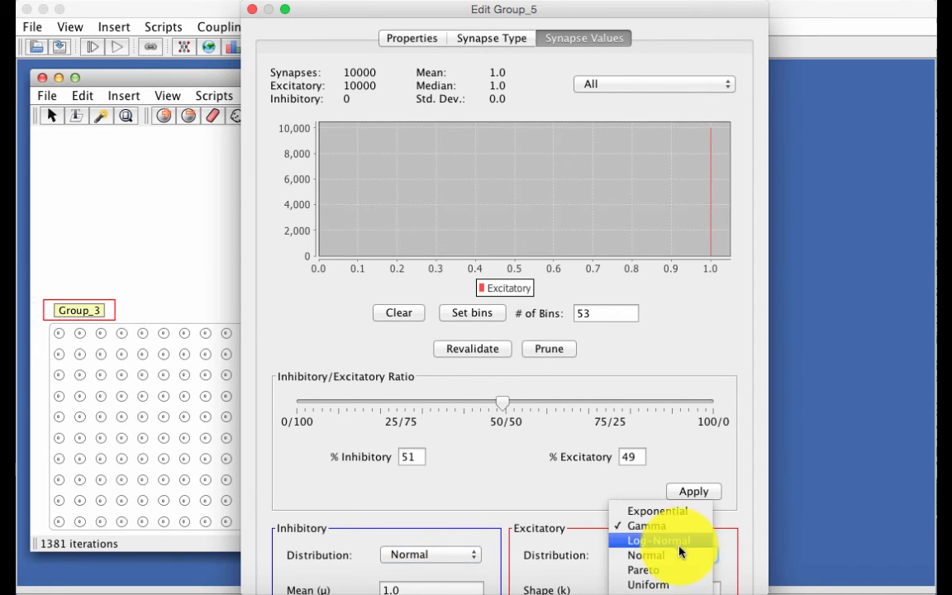
click(678, 558)
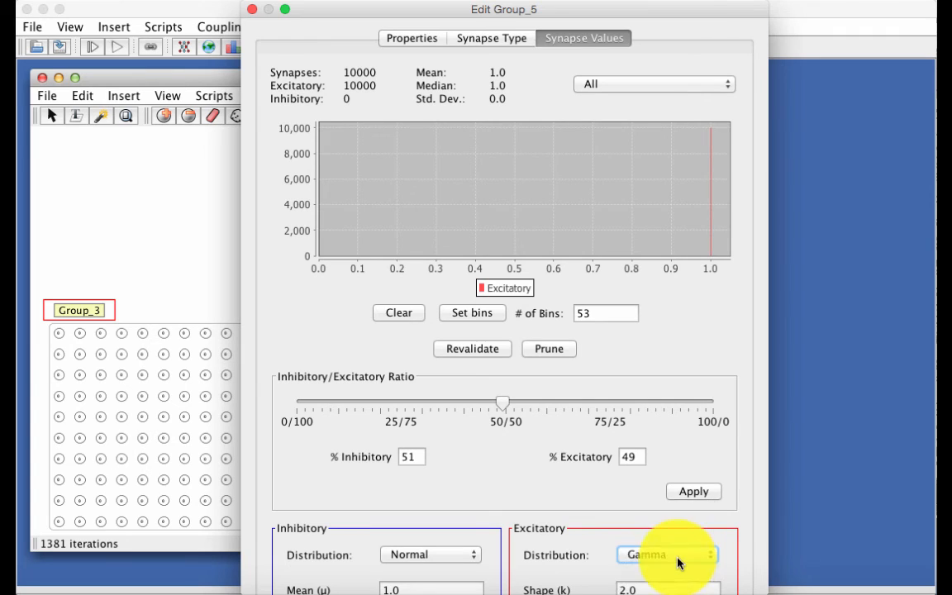
click(694, 492)
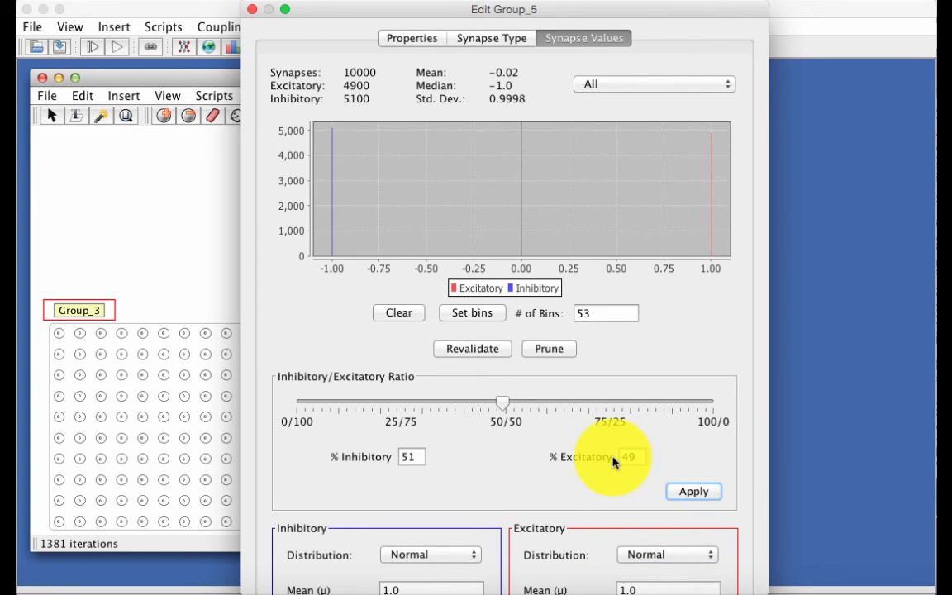
Apply the Normal distribution with mean 1.0 and standard deviation 0.5 to Group_5's excitatory and inhibitory weights, and finish editing
drag(769, 379, 851, 380)
scroll(593, 484, down, 5)
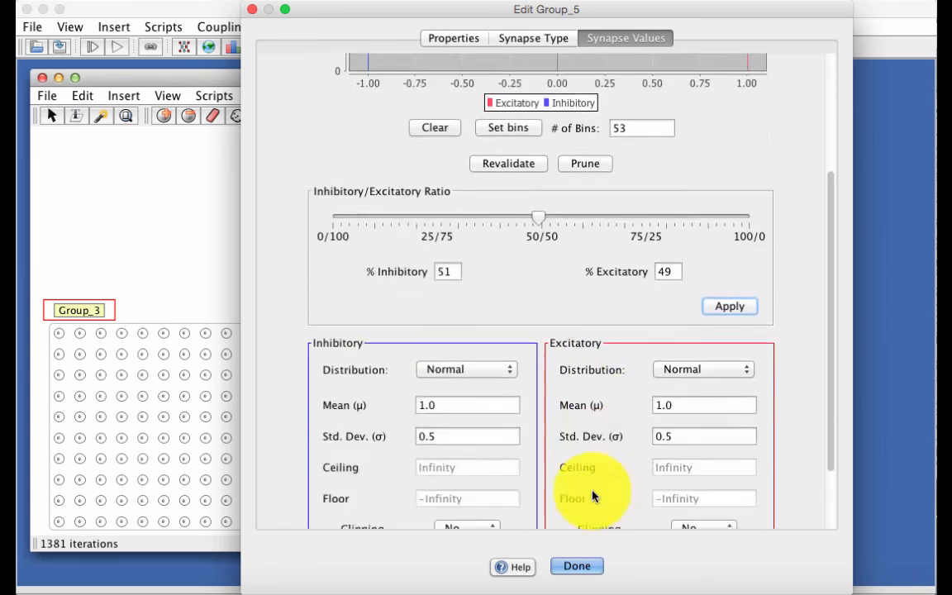
scroll(592, 500, down, 2)
click(746, 487)
click(521, 487)
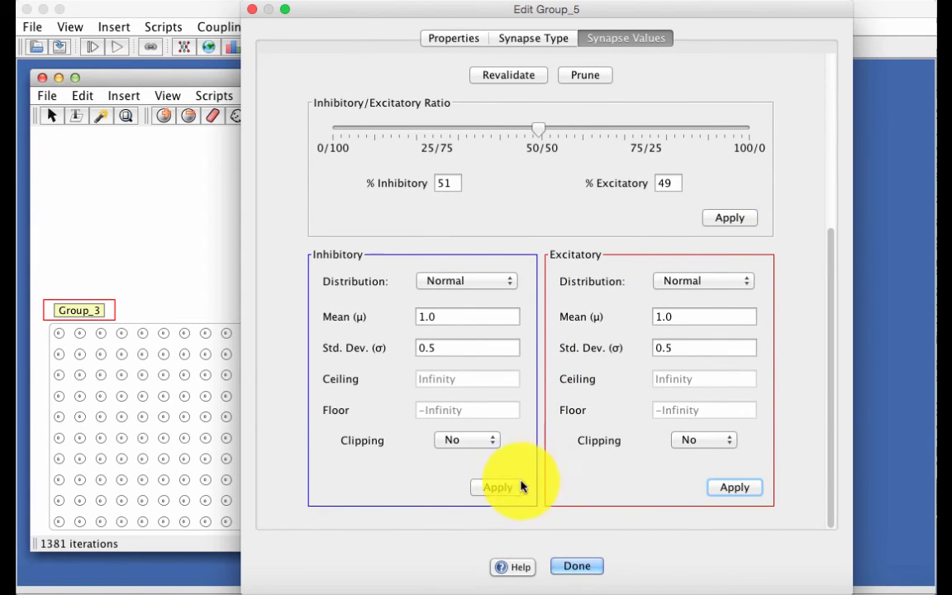
scroll(517, 488, up, 7)
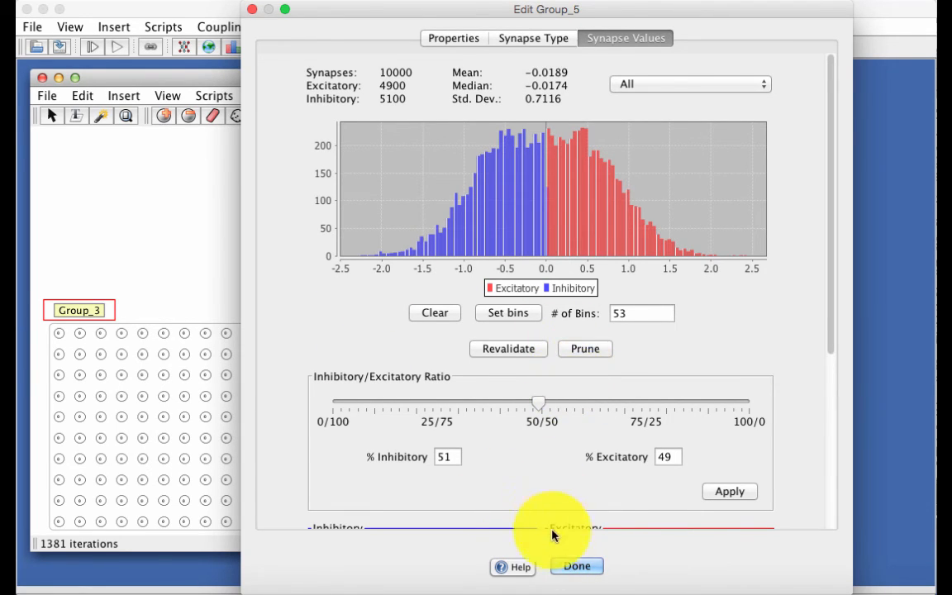
click(577, 567)
click(482, 469)
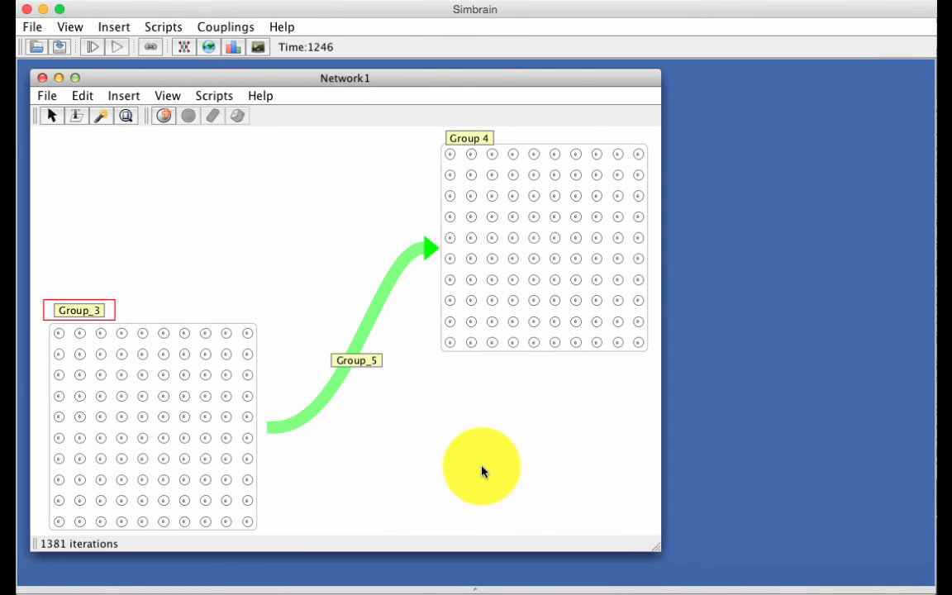
Reopen Group_5 to check its synapse value histogram, close the dialog, and iterate the simulation briefly
double_click(350, 361)
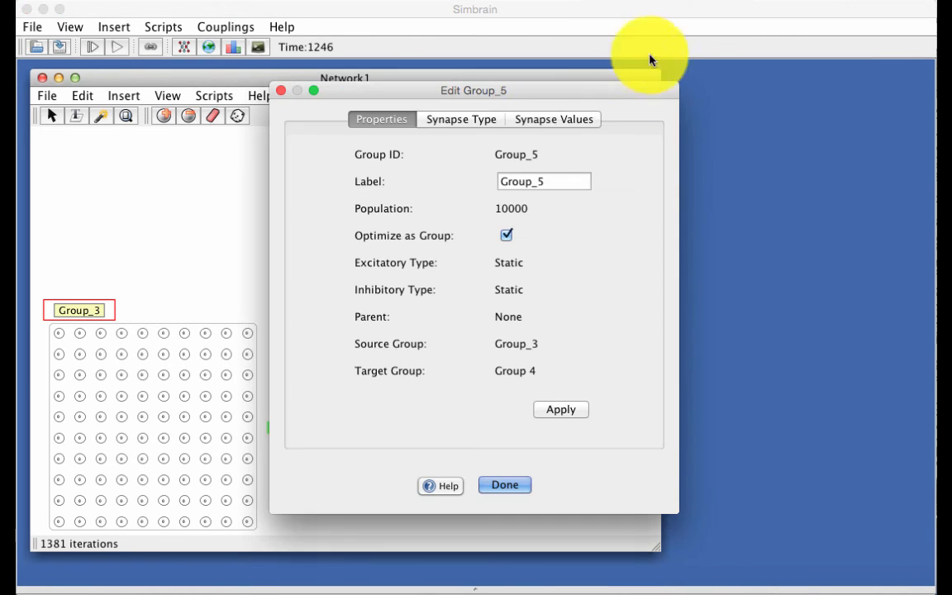
click(557, 119)
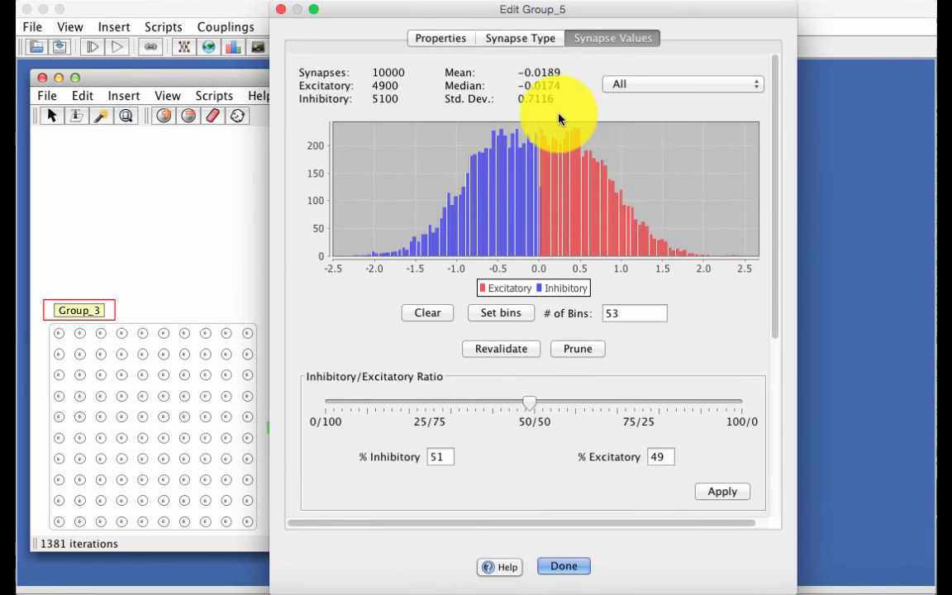
click(562, 567)
click(118, 47)
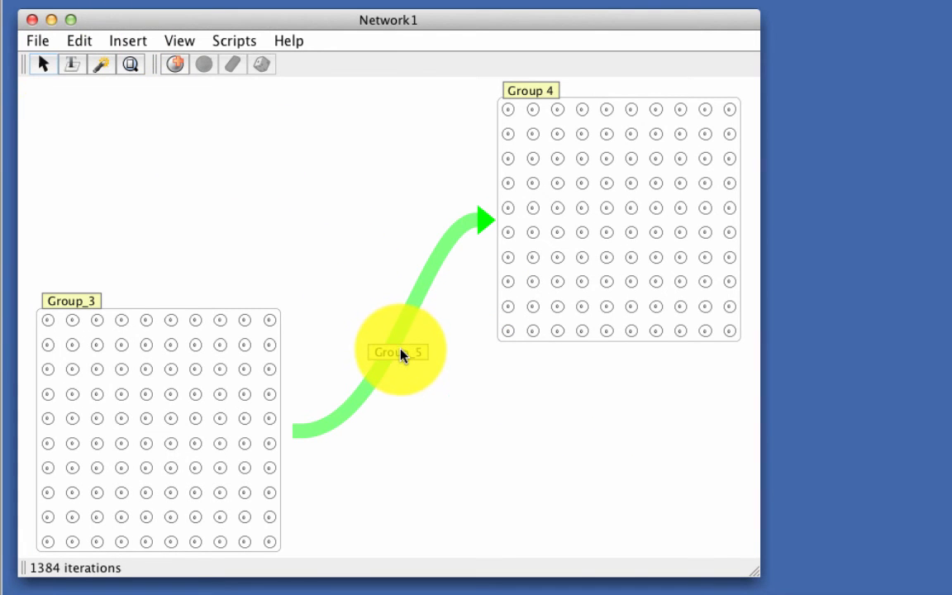
Set the neuron update rule of Group_3 to Naka-Rushton, apply it and finish editing
double_click(77, 304)
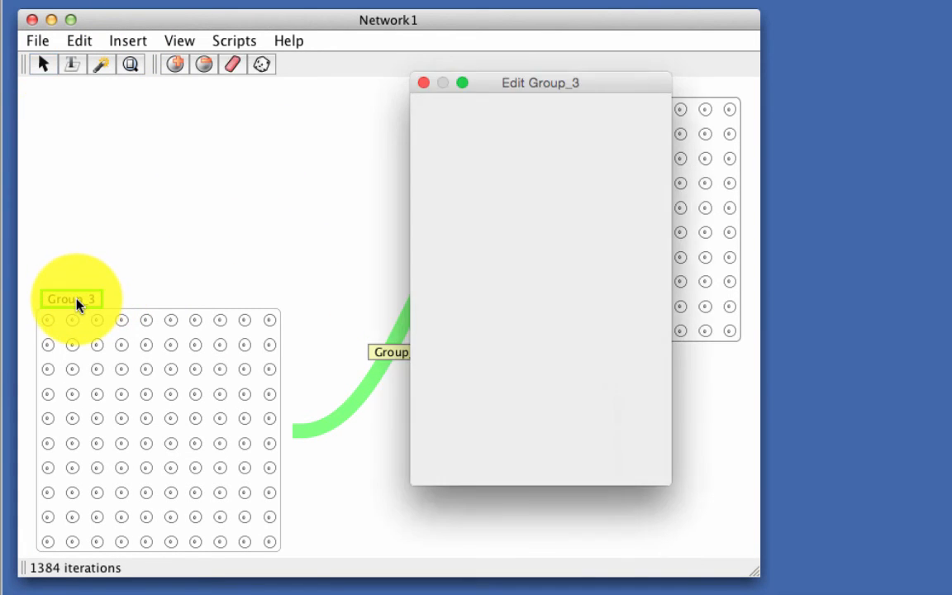
click(579, 117)
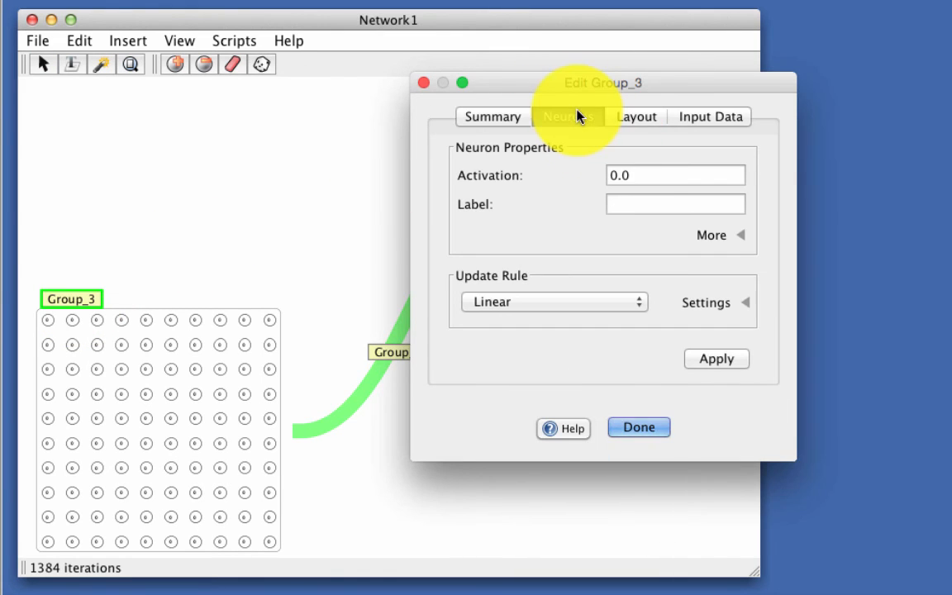
click(558, 302)
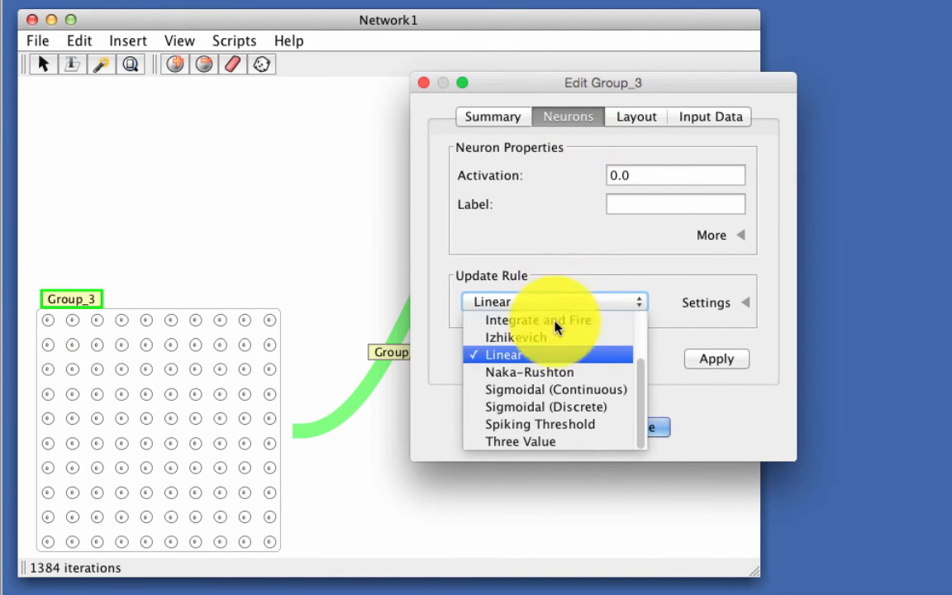
click(550, 370)
click(719, 364)
click(641, 429)
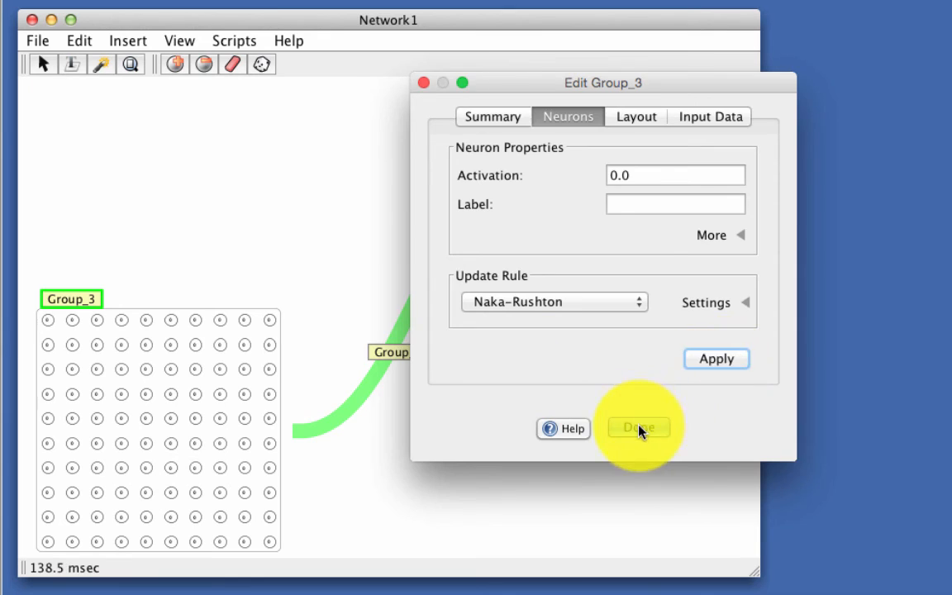
Paint a ring-shaped pattern of activated neurons in Group_3 with the wand, and return to selection mode
click(101, 64)
mouse_move(105, 121)
mouse_down()
mouse_move(146, 353)
mouse_move(72, 495)
mouse_move(234, 476)
mouse_move(164, 356)
mouse_up()
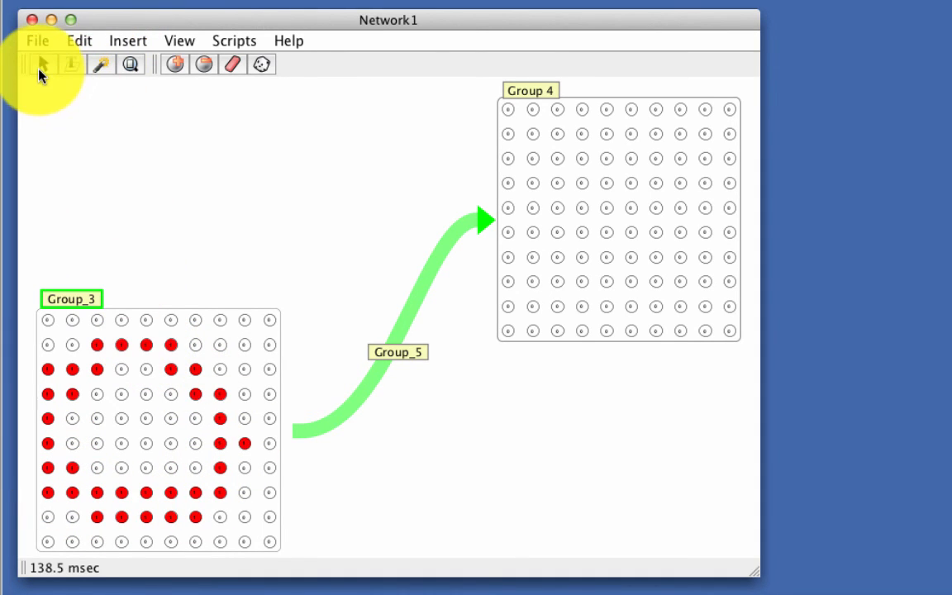
click(41, 66)
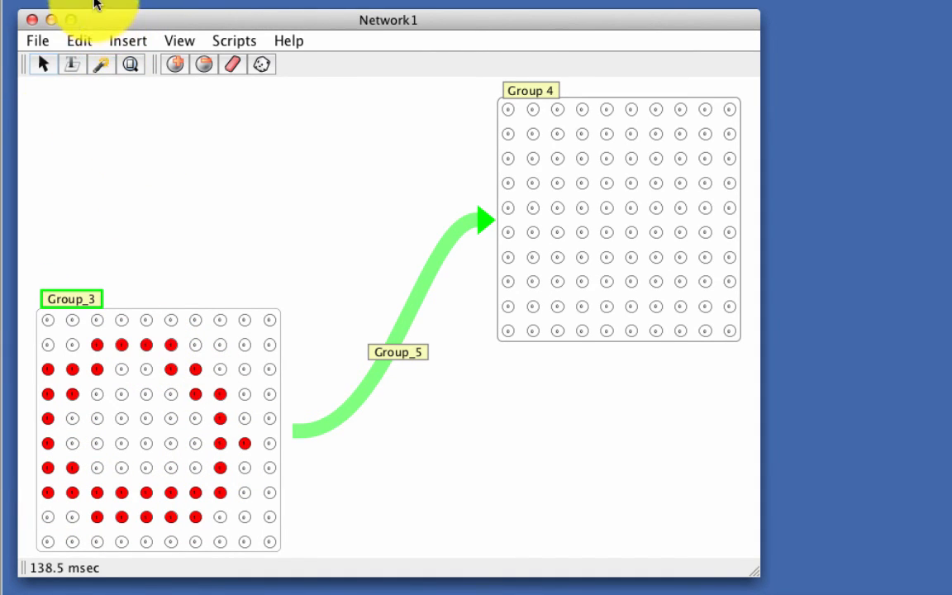
Clear the selection and iterate the network repeatedly until the activations in Group_3 and Group 4 decay to zero
click(99, 168)
key(space)
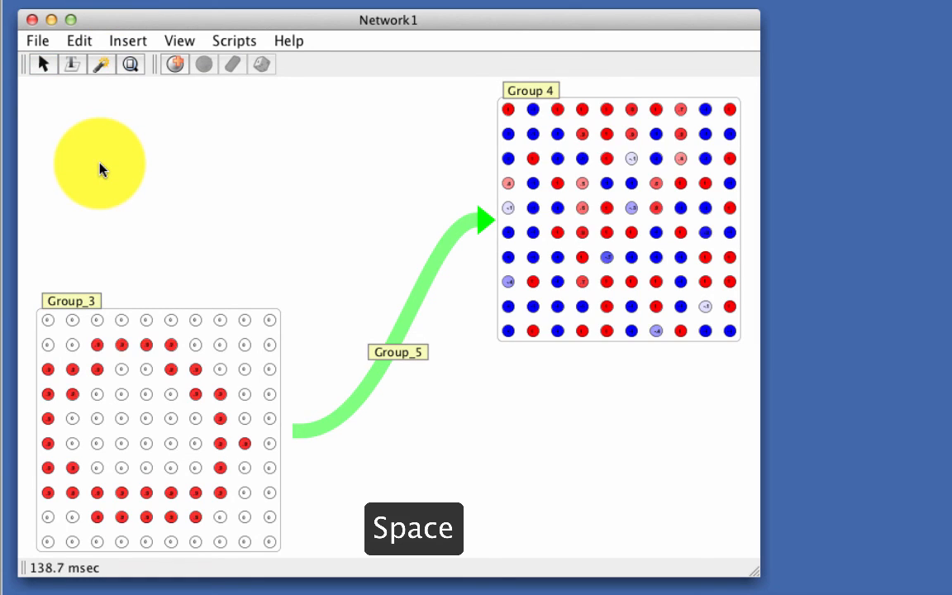
key(space)
key(space)
key(space)
key(space)
key(space)
key(space)
key(space)
key(space)
key(space)
key(space)
key(space)
key(space)
key(space)
key(space)
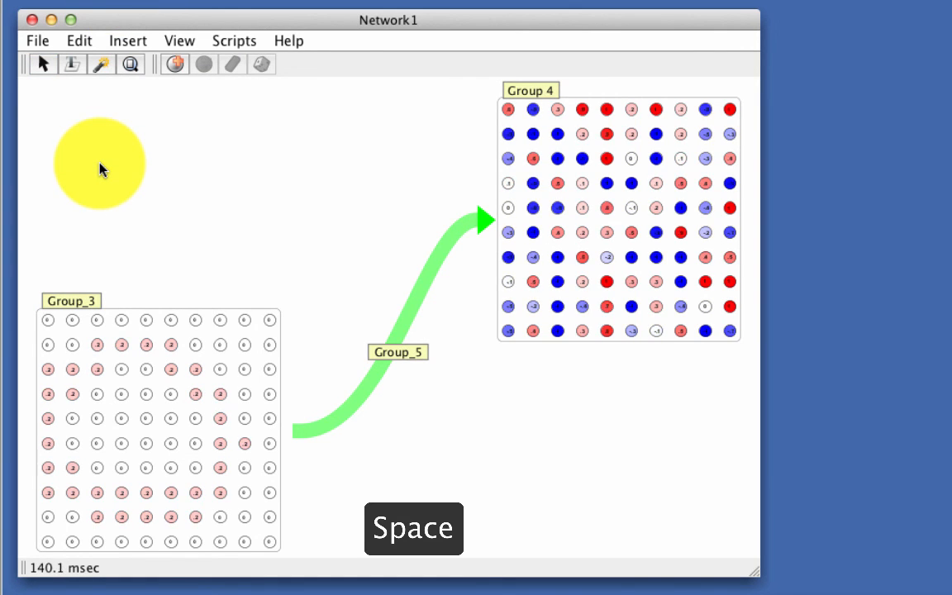
key(space)
key(space)
key(space)
key(space)
key(space)
key(space)
key(space)
key(space)
key(space)
key(space)
key(space)
key(space)
key(space)
key(space)
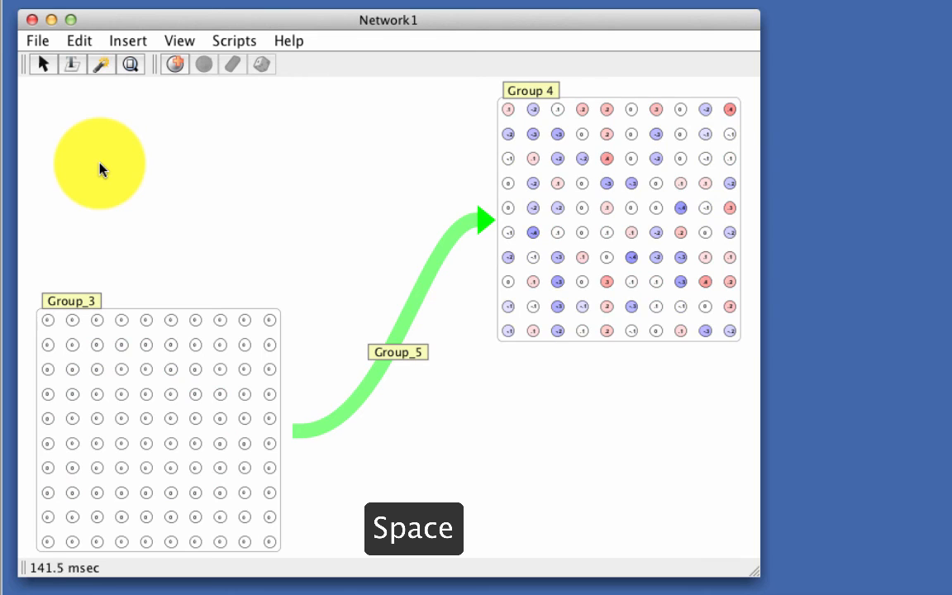
key(space)
key(space)
key(space)
key(space)
key(space)
key(space)
key(space)
key(space)
key(space)
key(space)
key(space)
key(space)
key(space)
key(space)
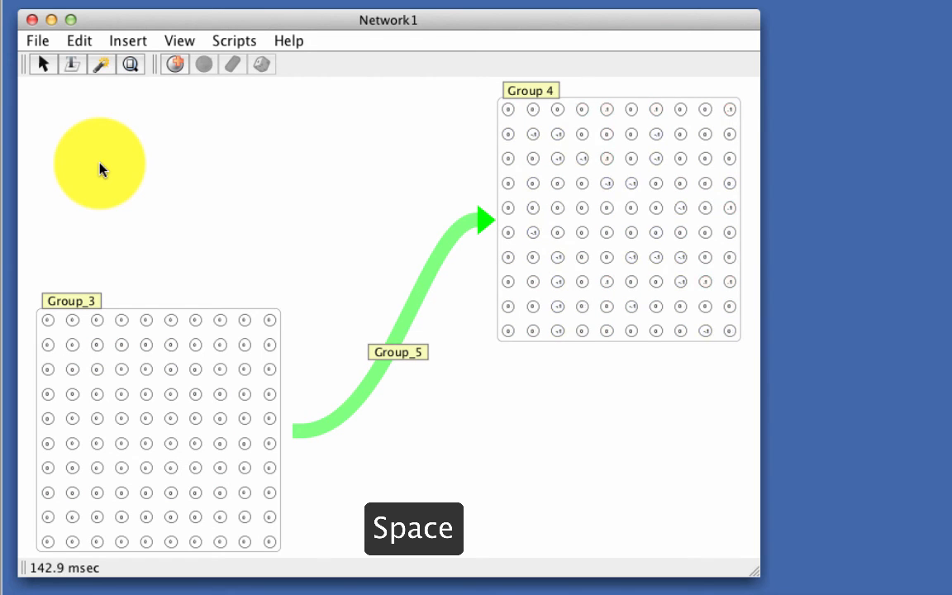
key(space)
key(space)
key(space)
key(space)
key(space)
key(space)
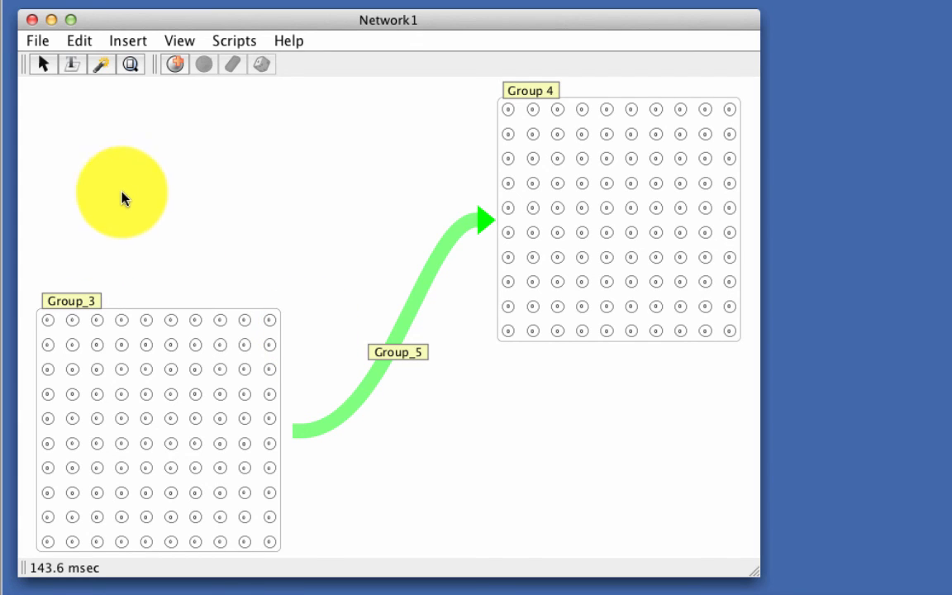
Delete the neuron groups Group_3 and Group 4, leaving the network empty
click(74, 301)
key(BackSpace)
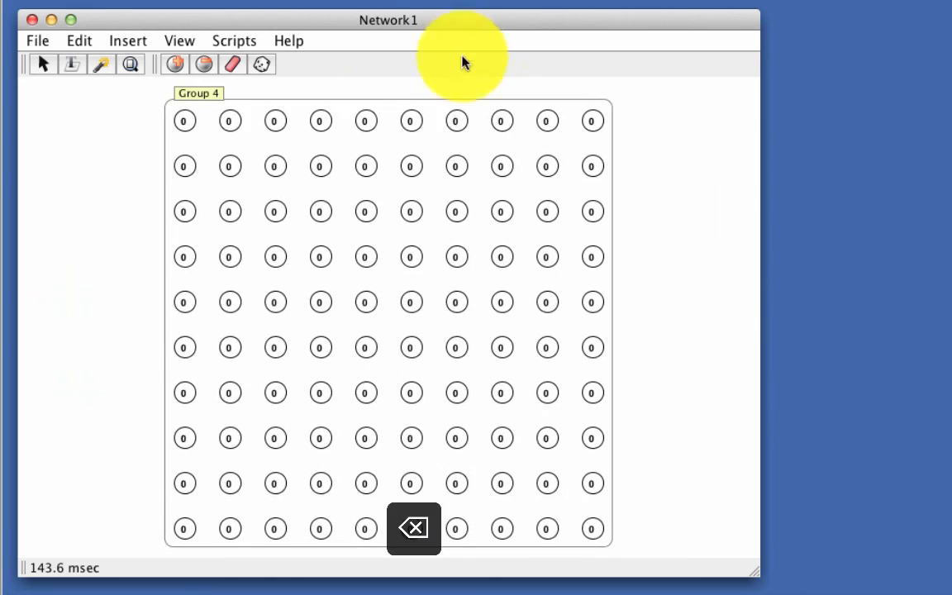
click(208, 99)
key(BackSpace)
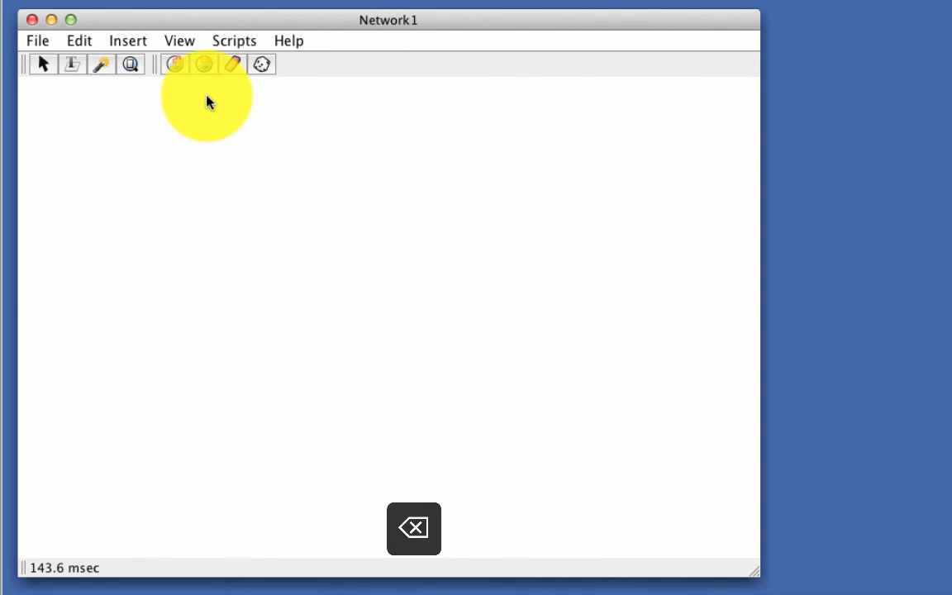
Look over the available neuron group and network types, and insert a Backprop network with the default settings
click(140, 46)
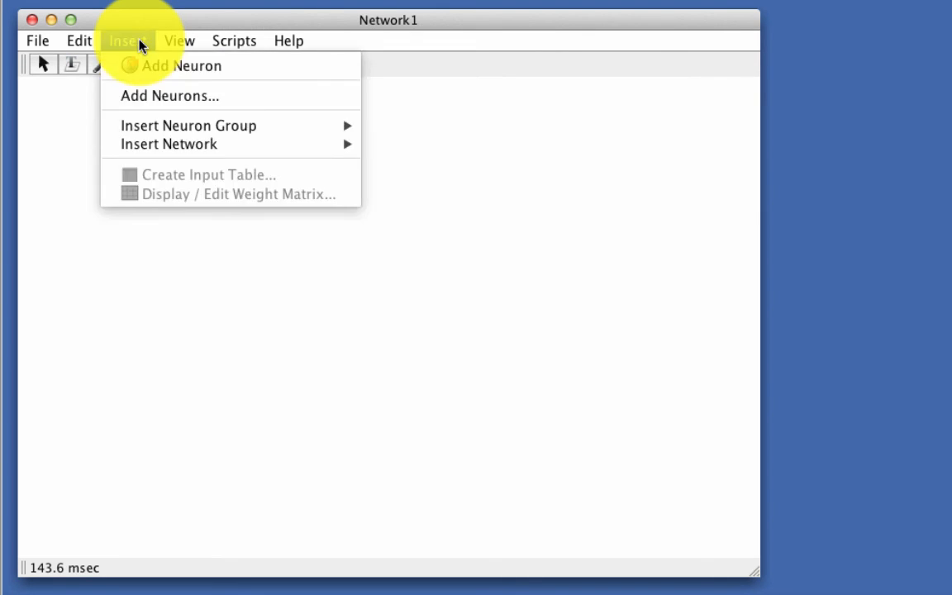
mouse_move(175, 150)
mouse_move(243, 132)
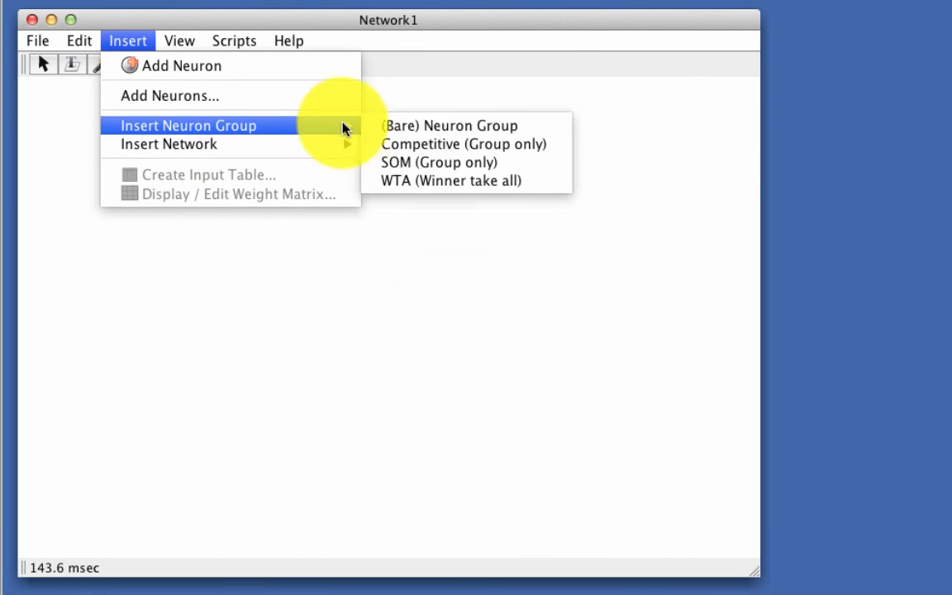
mouse_move(302, 149)
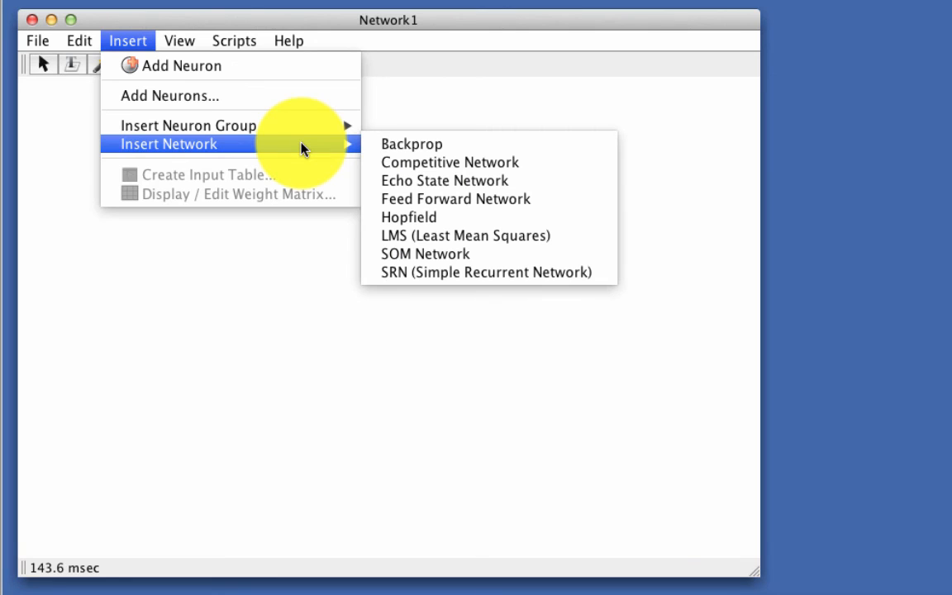
click(385, 149)
key(Return)
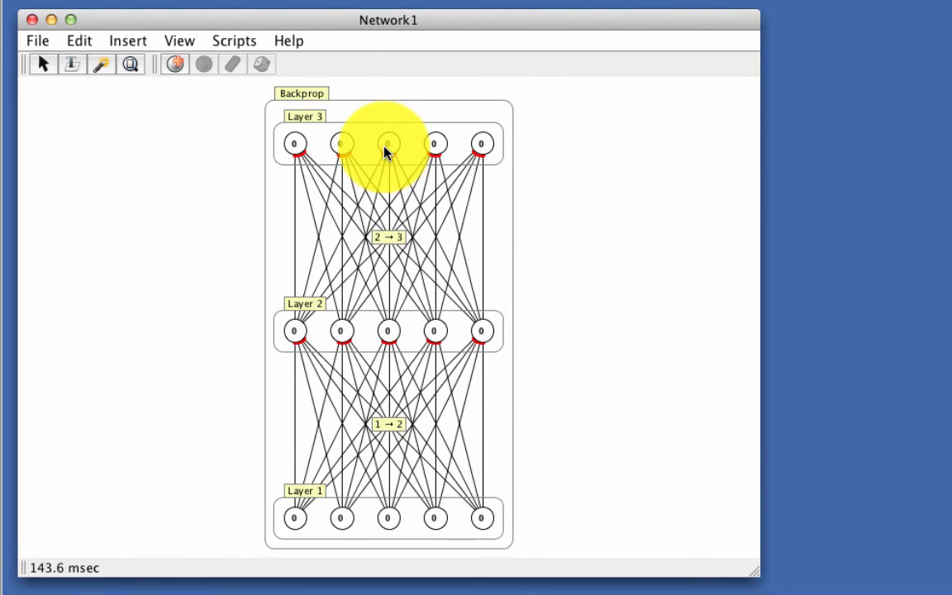
Insert a Competitive Network with the default settings and move it closer to the Backprop network
right_click(623, 183)
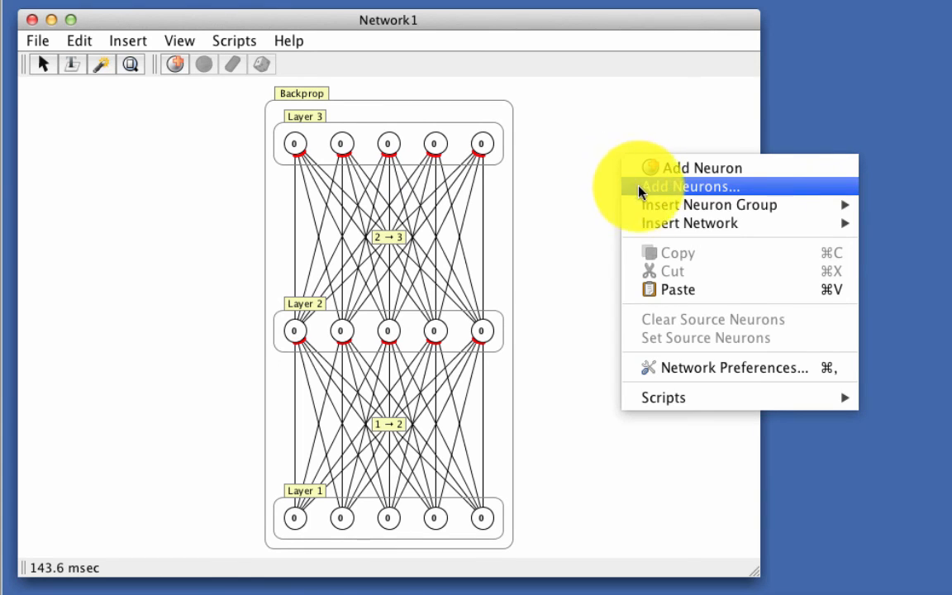
mouse_move(671, 224)
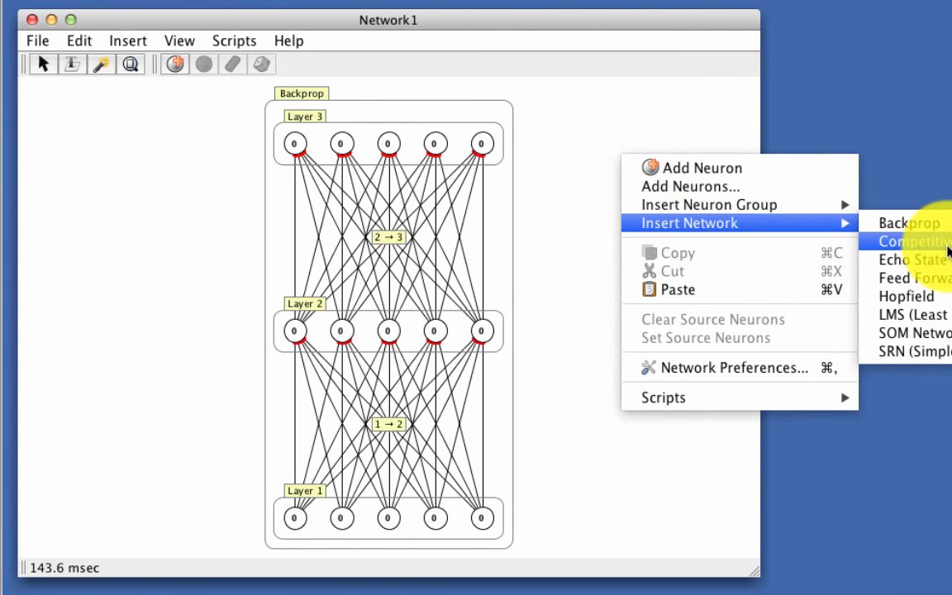
click(949, 252)
key(Return)
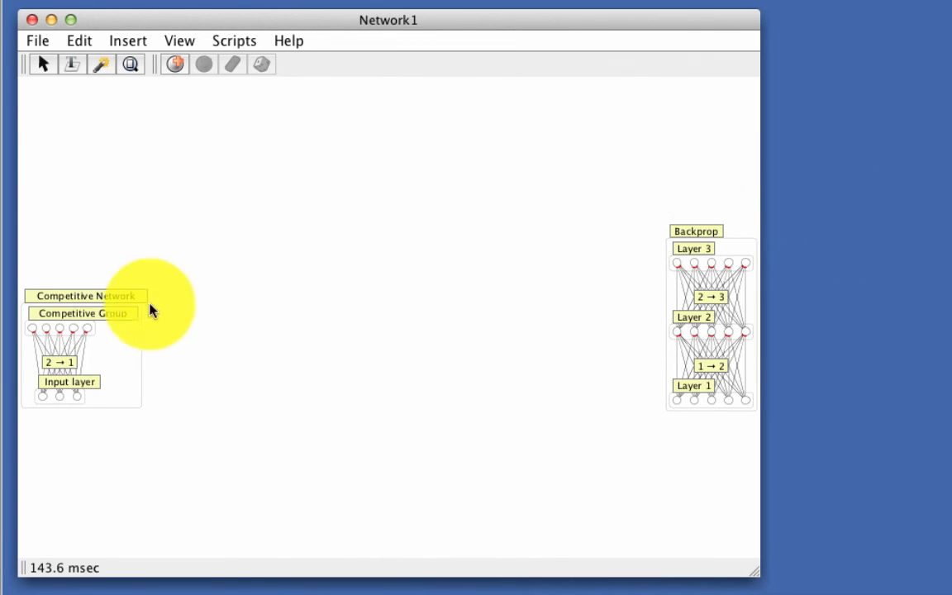
drag(150, 309, 540, 249)
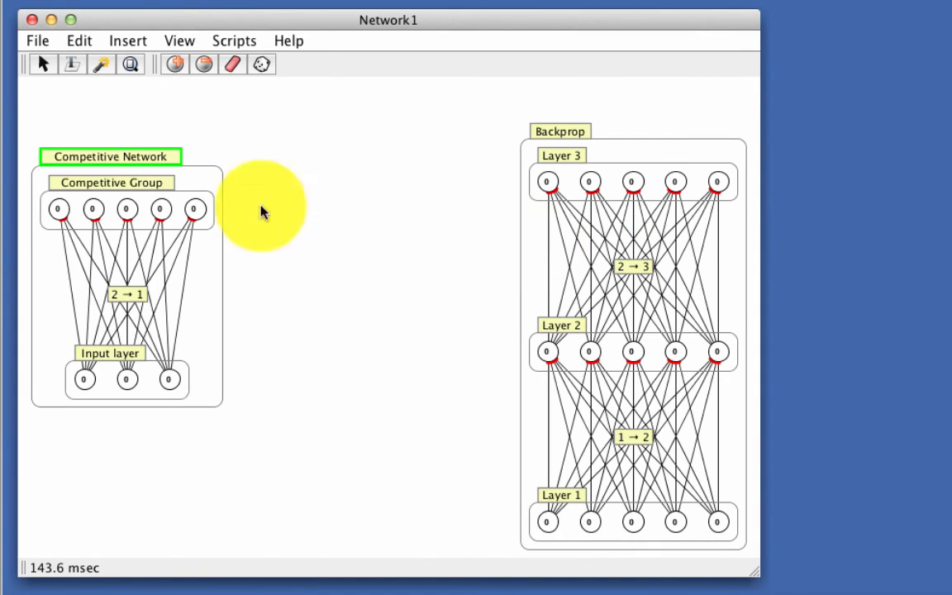
drag(81, 161, 255, 156)
click(283, 425)
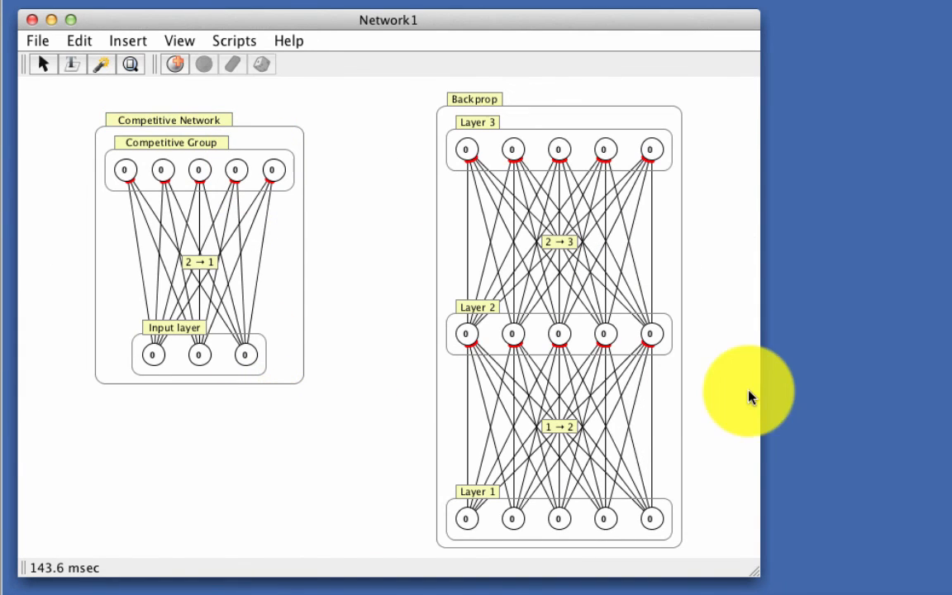
Insert a SOM Network with 16 SOM neurons and 10 input neurons, and place it below the other two networks
click(130, 42)
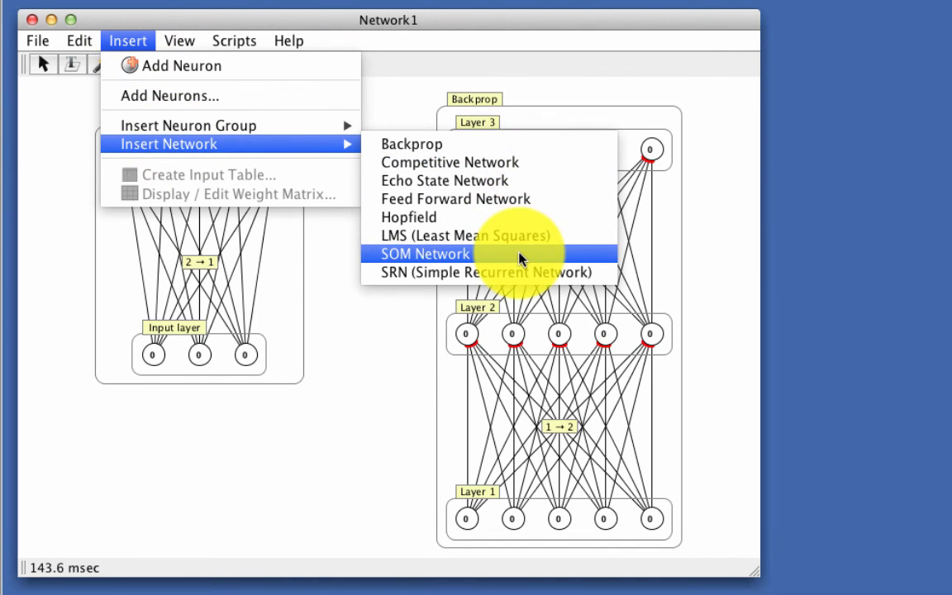
click(520, 257)
click(529, 448)
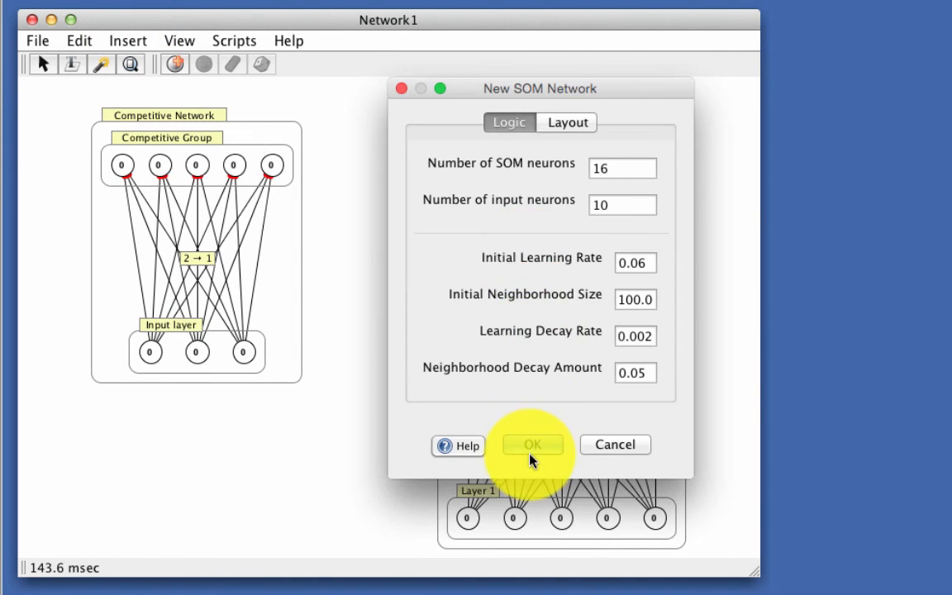
drag(90, 204, 598, 419)
click(206, 393)
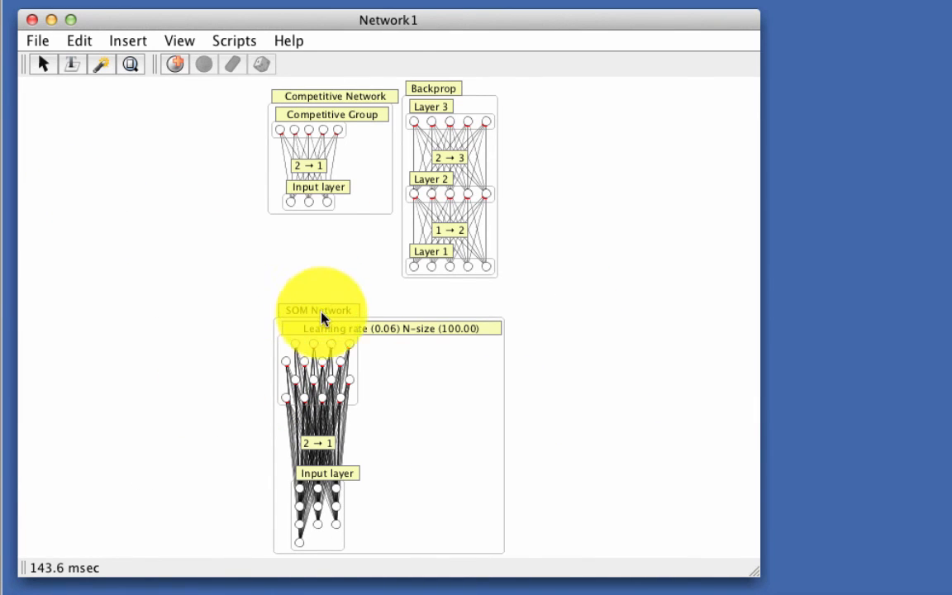
Shift the SOM neuron group slightly down, and move the Backprop network right and the Competitive Network left of the SOM Network
mouse_move(339, 341)
mouse_down()
mouse_move(376, 357)
mouse_move(343, 361)
mouse_up()
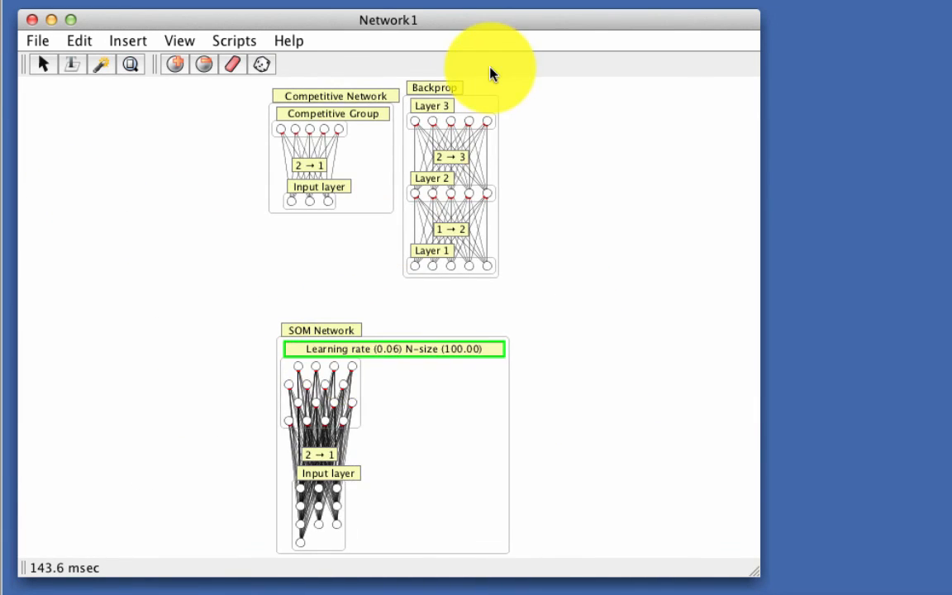
drag(444, 87, 644, 323)
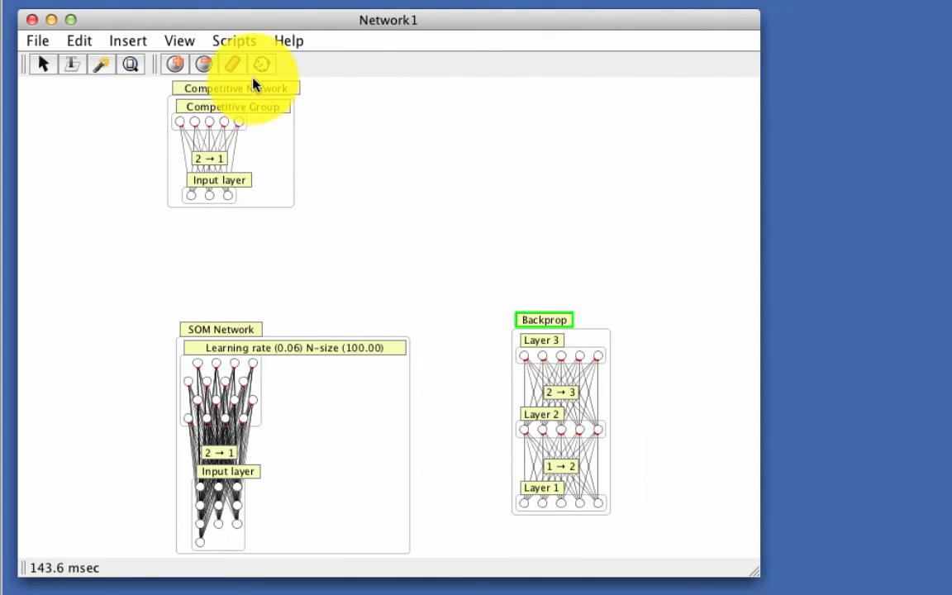
click(240, 84)
drag(198, 146, 56, 424)
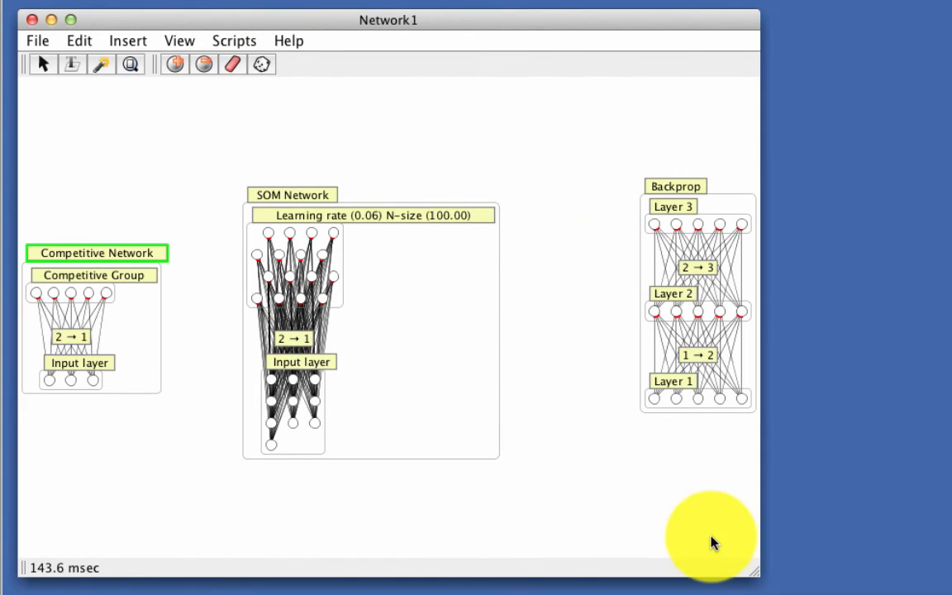
Delete the SOM Network and the Competitive Network so that only the Backprop network remains
drag(762, 583, 599, 479)
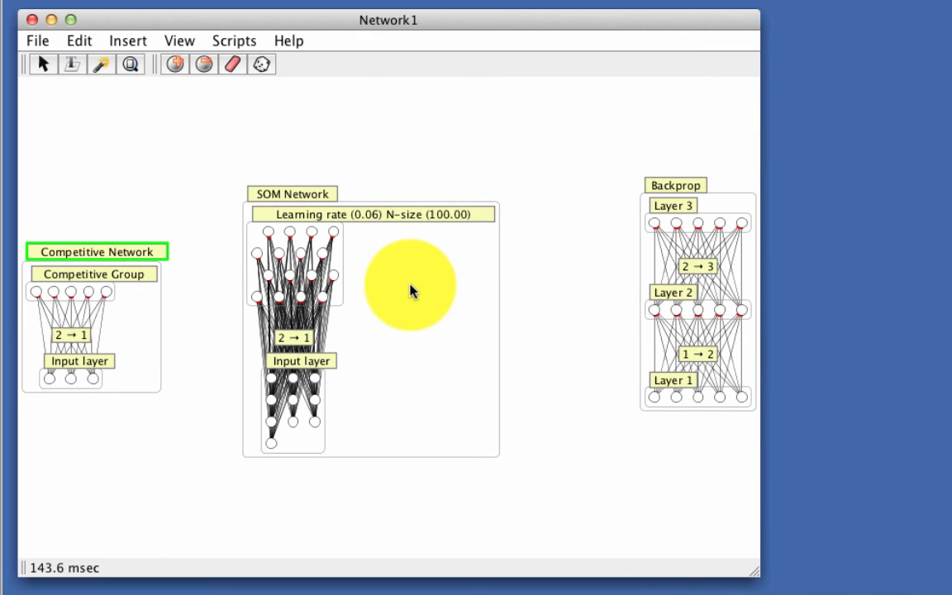
key(shift+super+2)
click(285, 193)
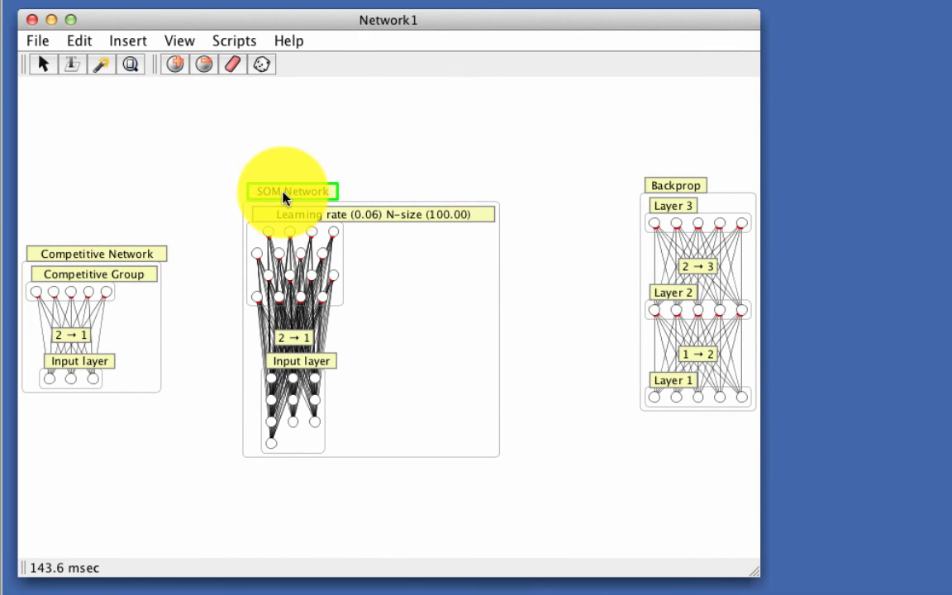
key(BackSpace)
click(109, 274)
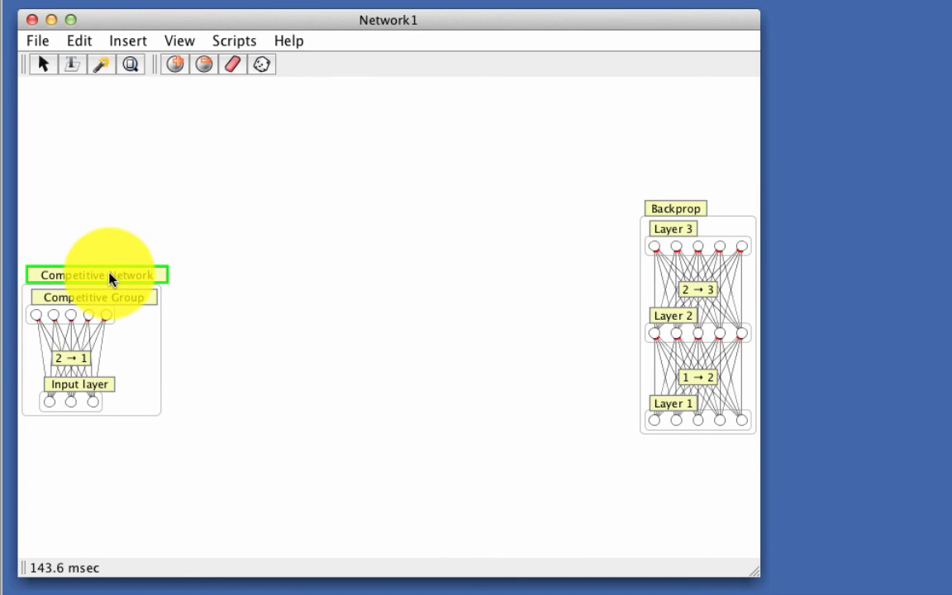
key(BackSpace)
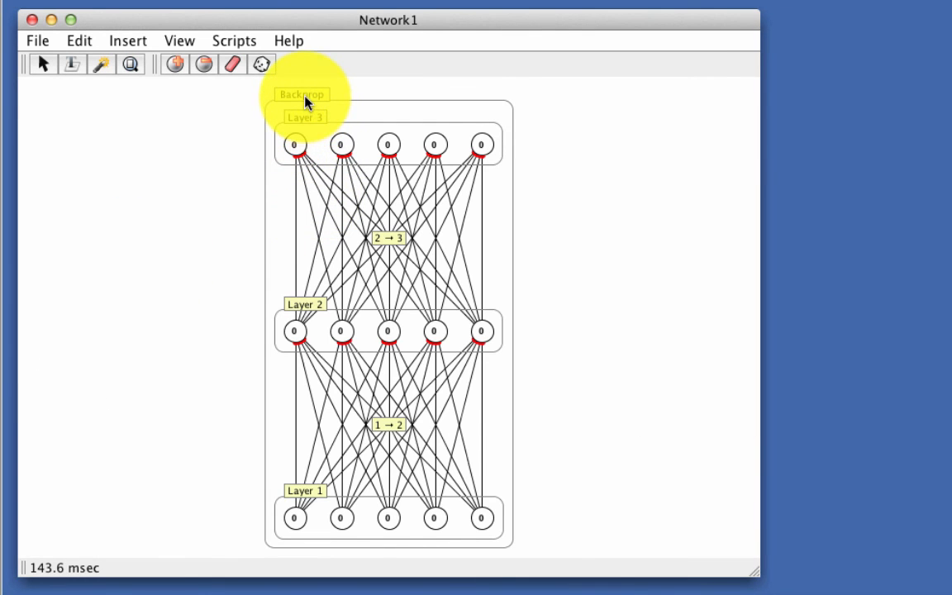
Shift Layer 3, Layer 2 and Layer 1 of the Backprop network to the left, one after another
drag(309, 122, 242, 125)
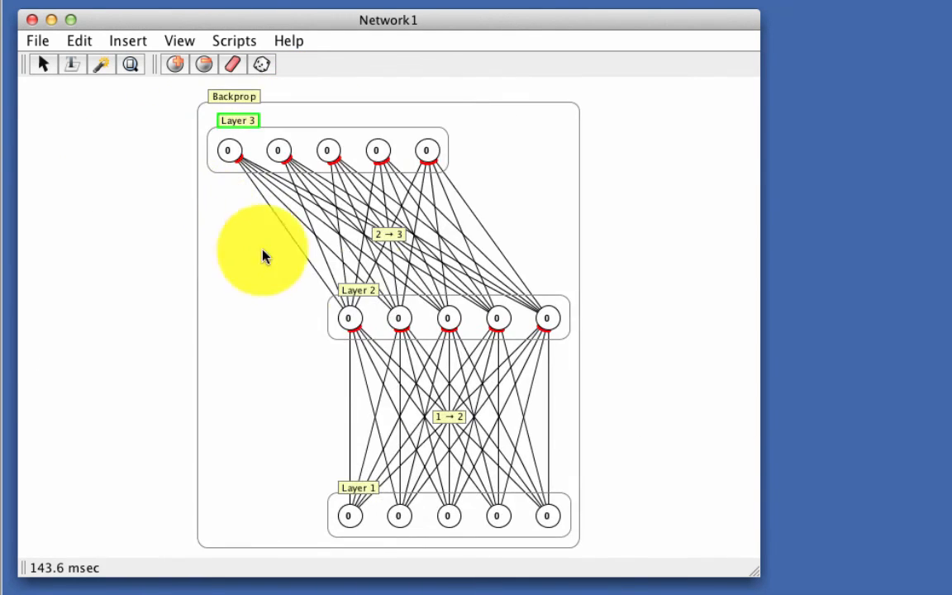
drag(364, 298, 268, 291)
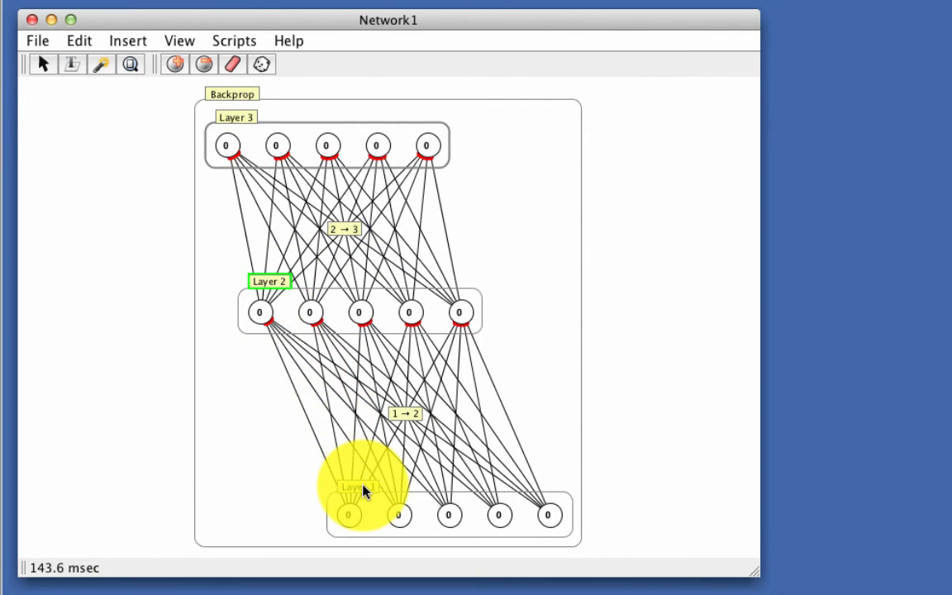
drag(363, 490, 285, 480)
Apply a Grid layout to the neurons of Layer 1 and move the layer well to the left of Layer 2
double_click(285, 481)
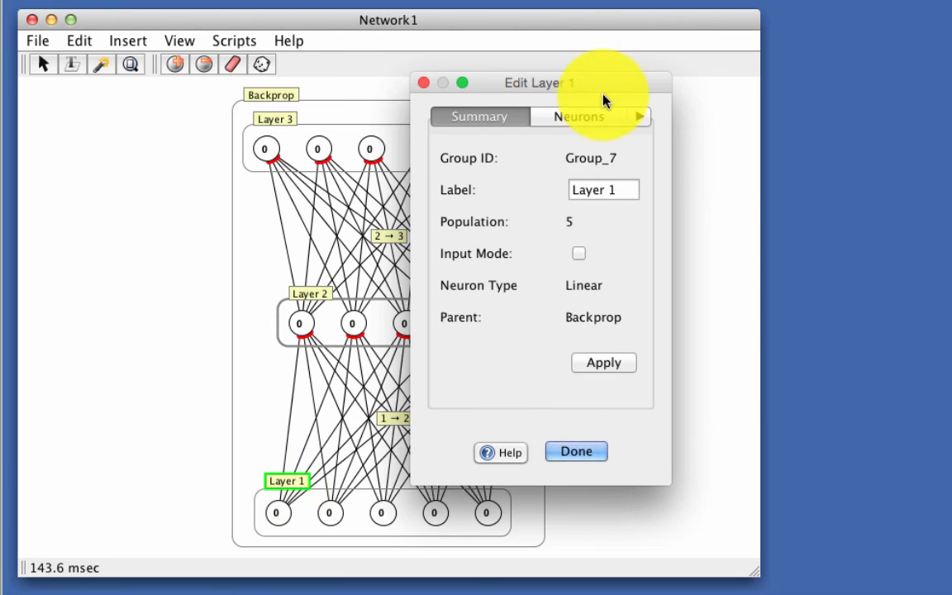
click(591, 124)
click(638, 118)
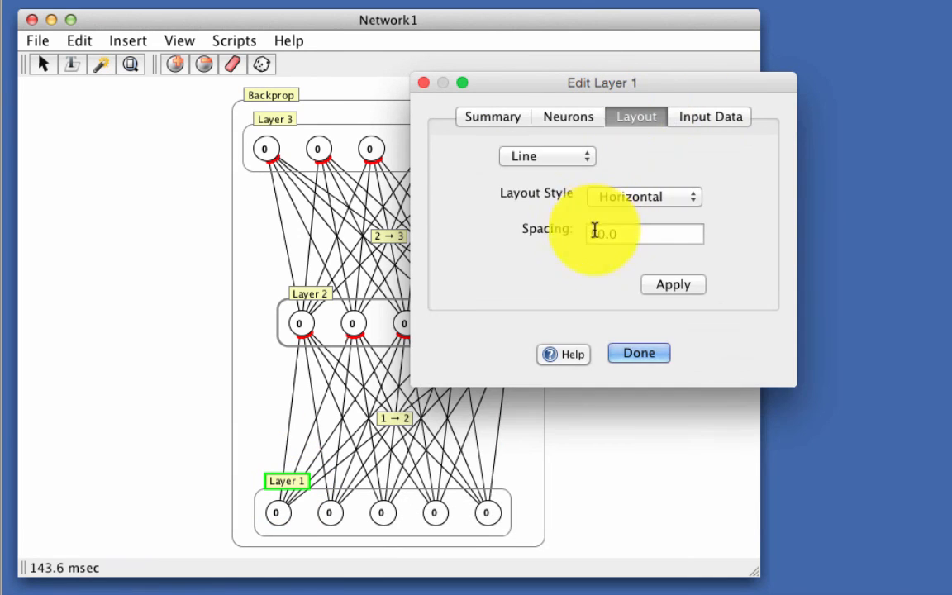
click(529, 157)
click(527, 134)
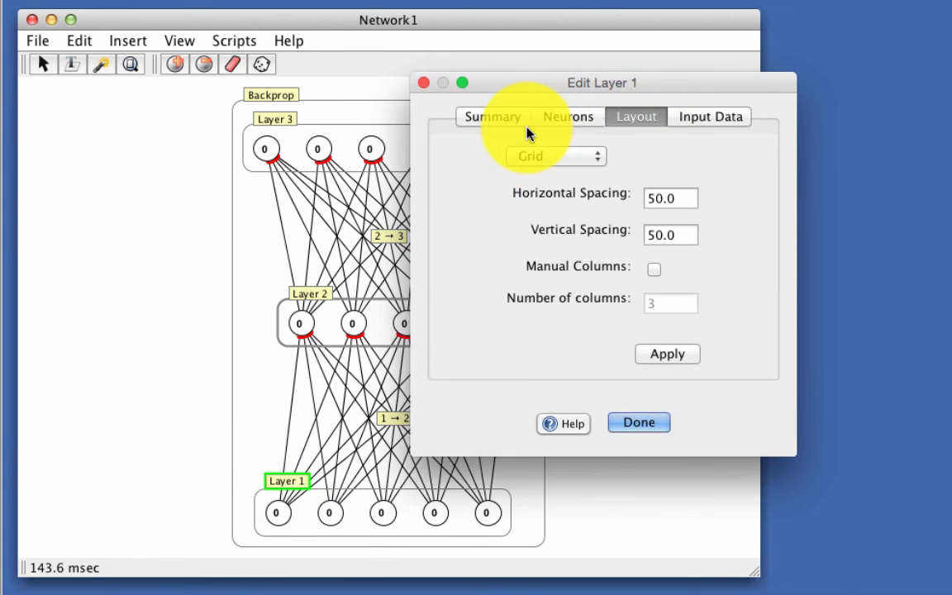
click(661, 355)
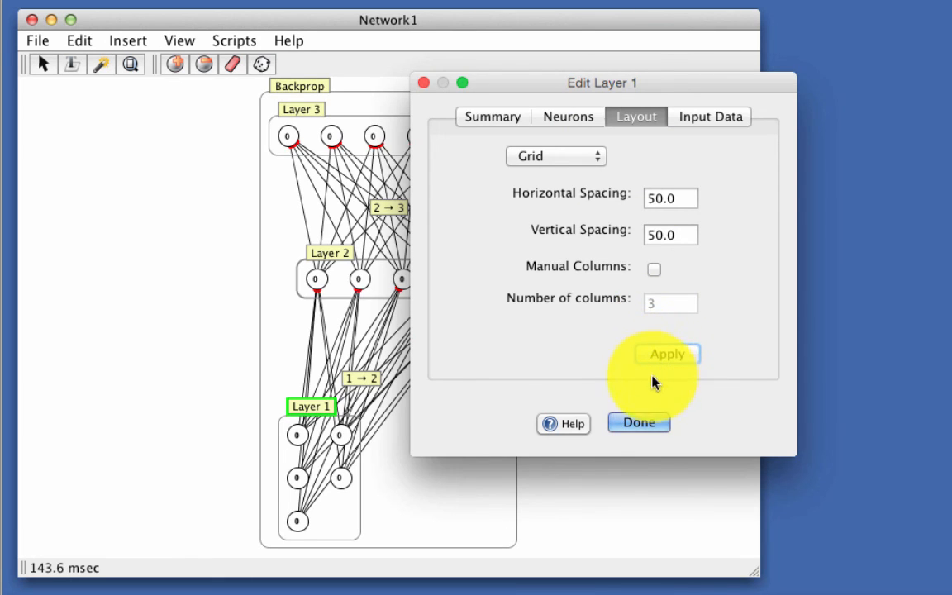
click(638, 425)
drag(312, 407, 136, 301)
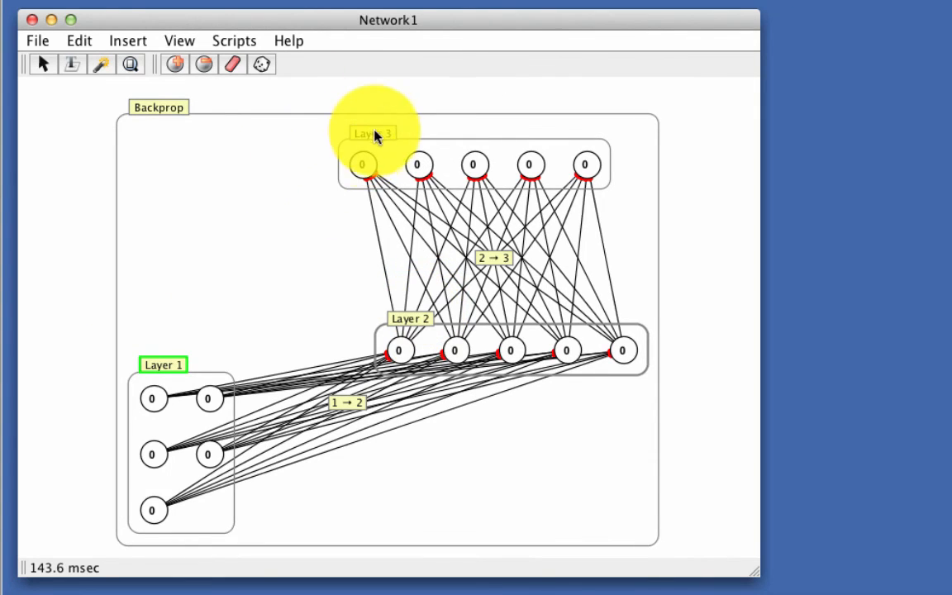
Inspect the properties and the synapse values of the 2 → 3 synapse group without changing anything
double_click(506, 261)
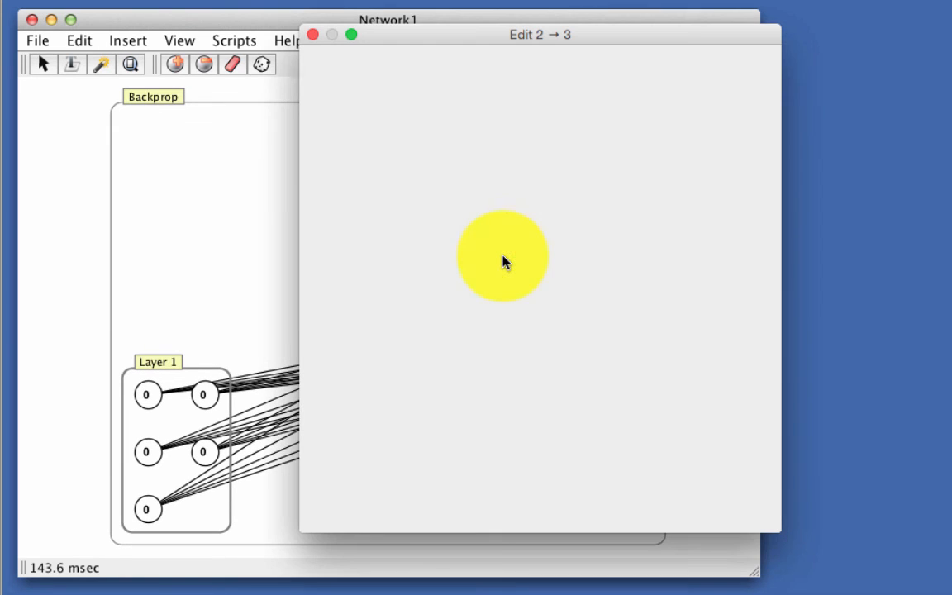
click(576, 503)
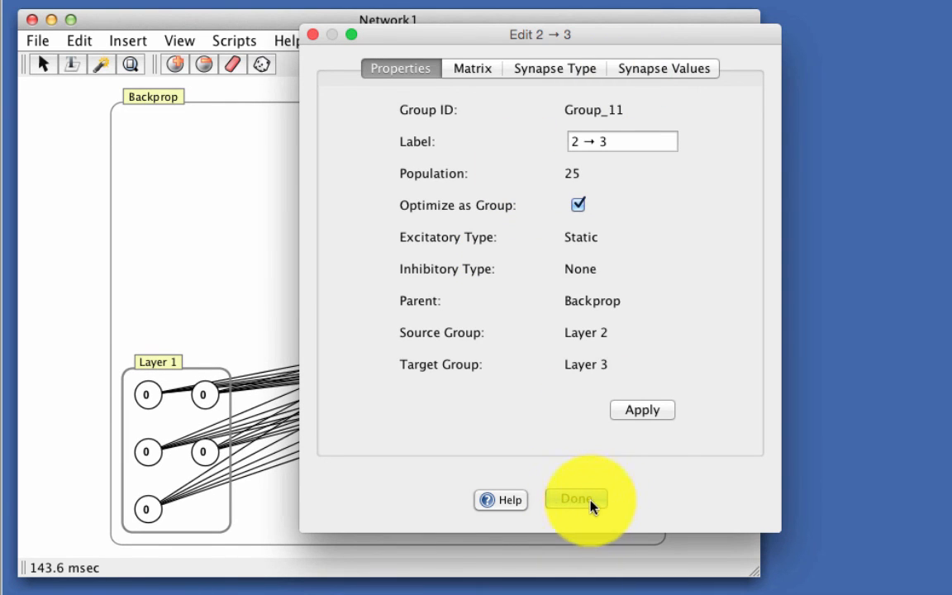
click(662, 68)
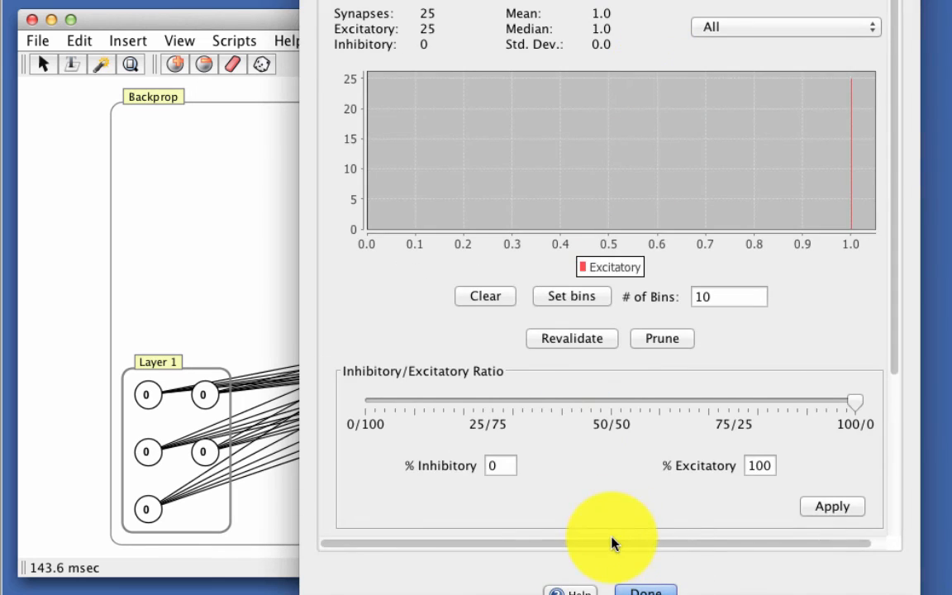
click(620, 584)
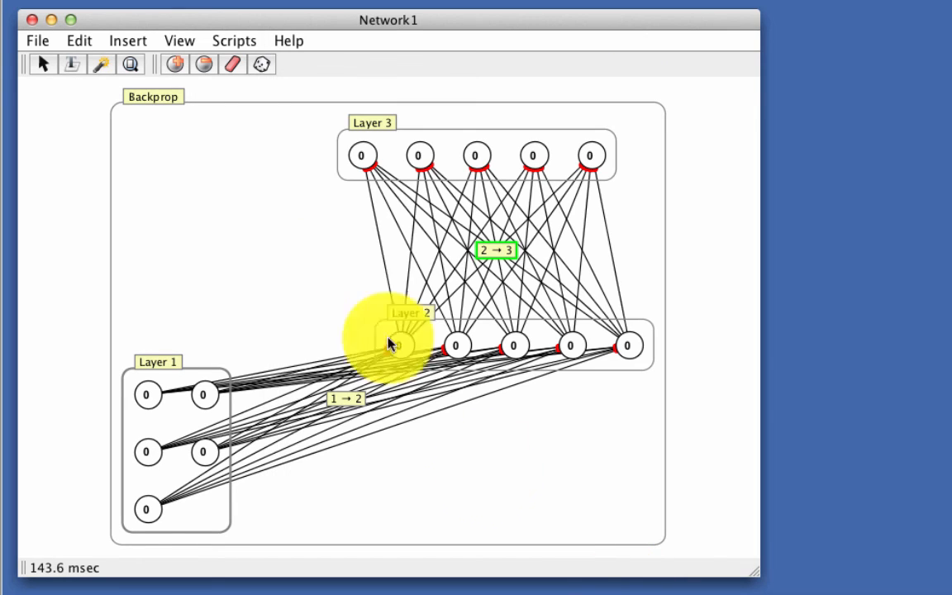
Look through the training, input data and target data settings of the Backprop network, leaving them unchanged
click(127, 100)
double_click(128, 100)
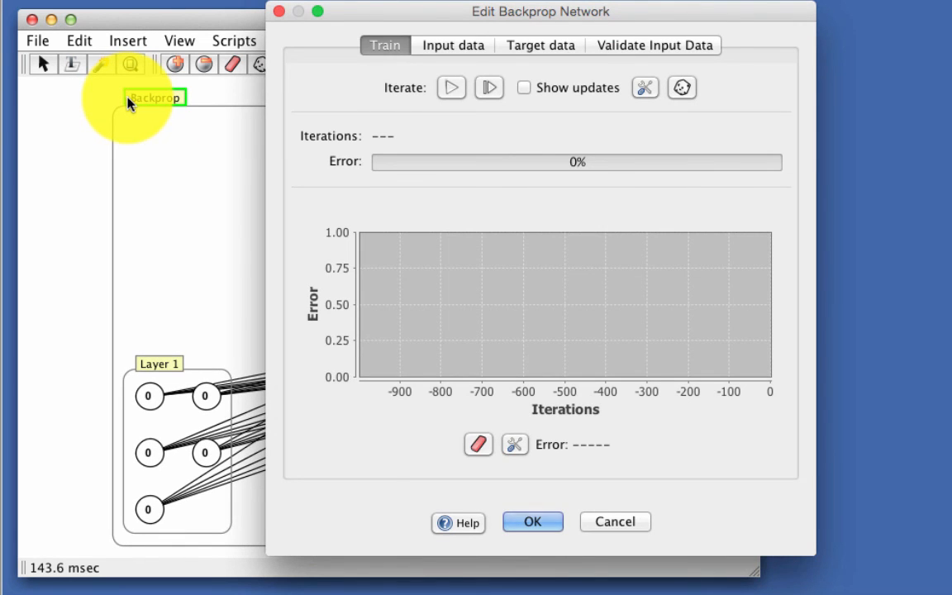
click(444, 48)
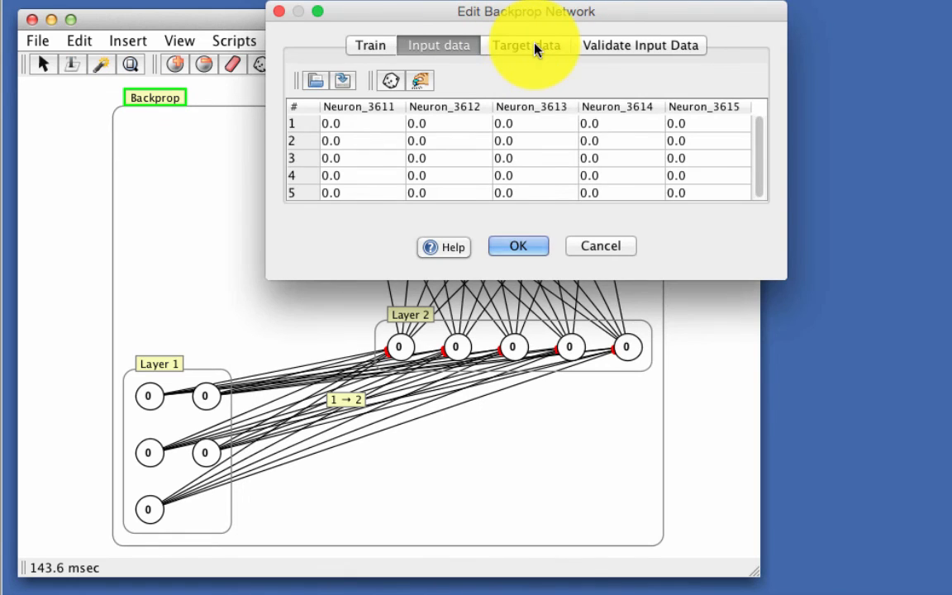
click(537, 43)
click(595, 245)
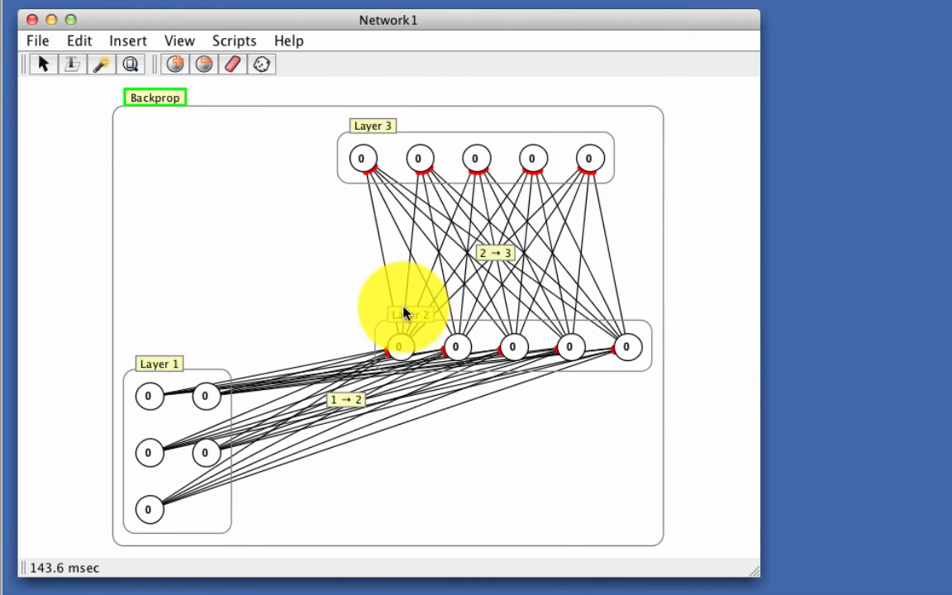
Rearrange the Backprop layers into a diagonal by moving Layer 2 up and left and Layer 3 to the right
mouse_move(404, 311)
mouse_down()
mouse_move(240, 289)
mouse_move(398, 308)
mouse_up()
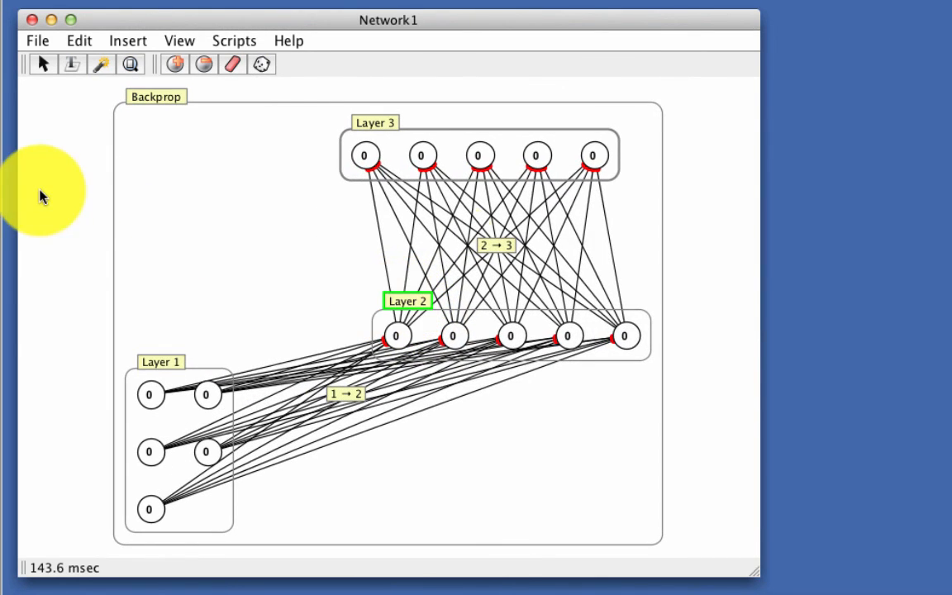
key(shift+super+2)
click(405, 121)
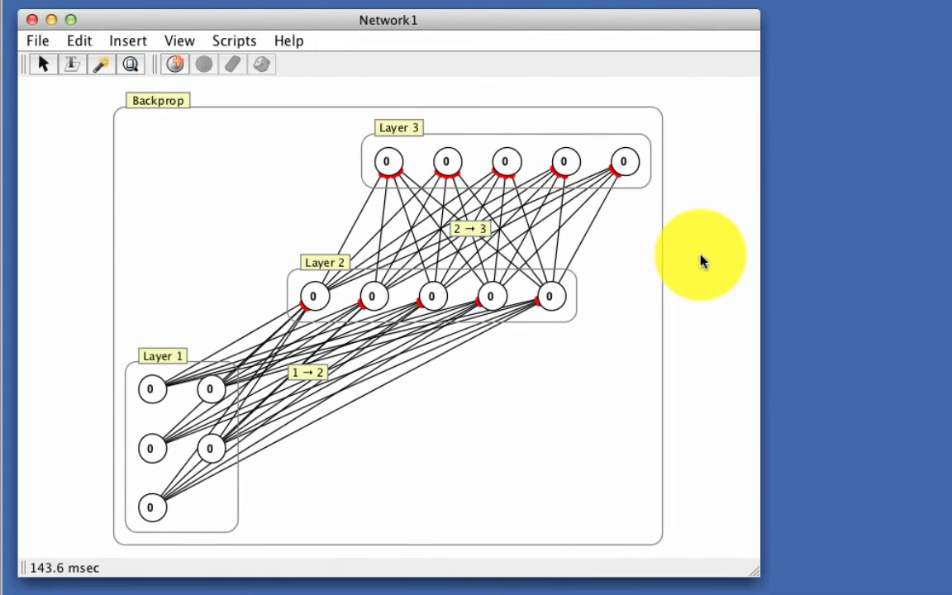
Add a row of nine loose neurons beside the Backprop network and move six of them below the other three
key(p)
key(p)
key(p)
key(p)
key(p)
key(p)
key(p)
key(p)
key(p)
drag(551, 228, 751, 372)
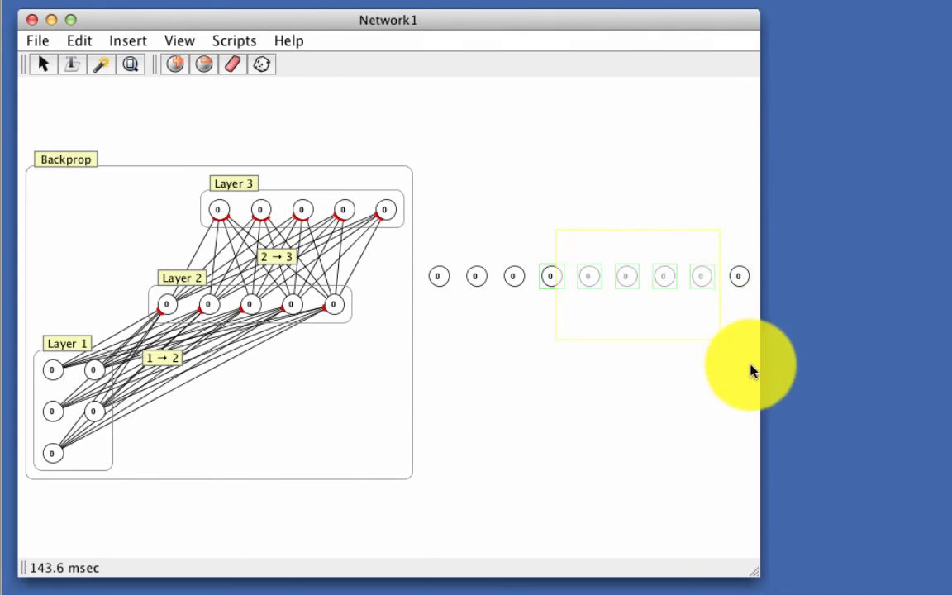
drag(741, 281, 666, 403)
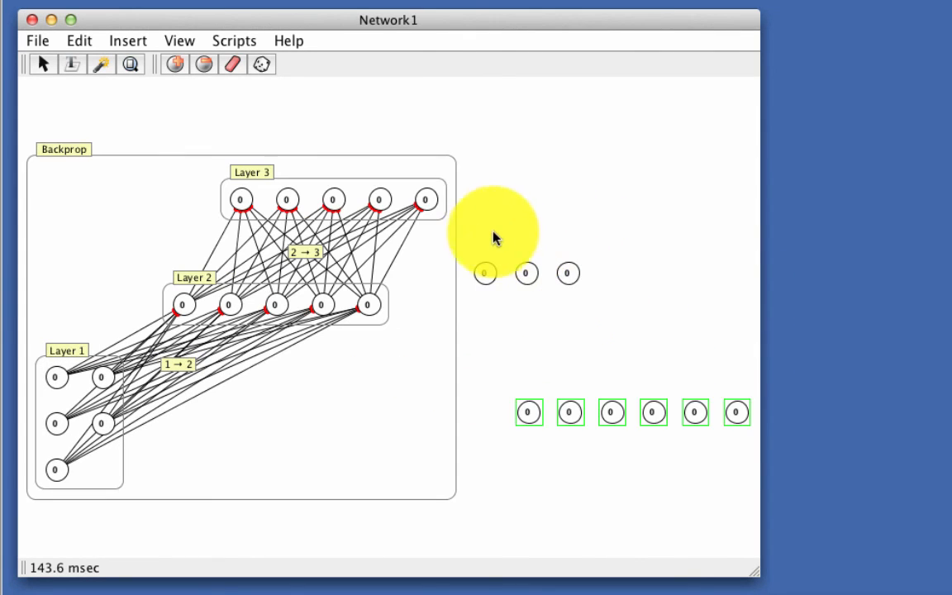
Place the three upper loose neurons above the lower row and connect the first four lower neurons to them
mouse_move(488, 235)
mouse_down()
mouse_move(573, 305)
mouse_move(574, 283)
mouse_up()
drag(455, 345, 665, 436)
key(1)
drag(508, 260, 694, 333)
key(2)
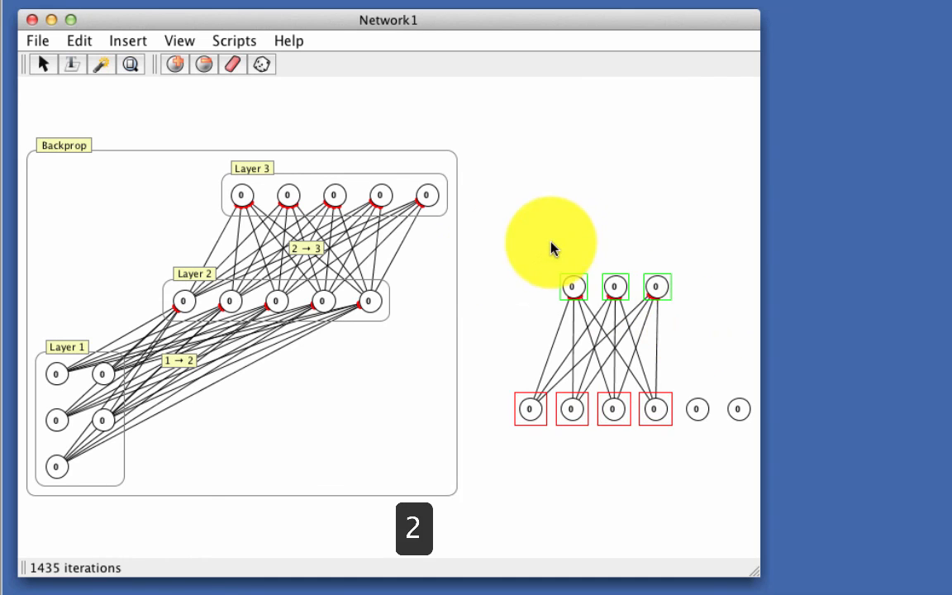
Connect the three upper loose neurons to all five neurons of Layer 1
key(1)
drag(43, 518, 151, 371)
key(2)
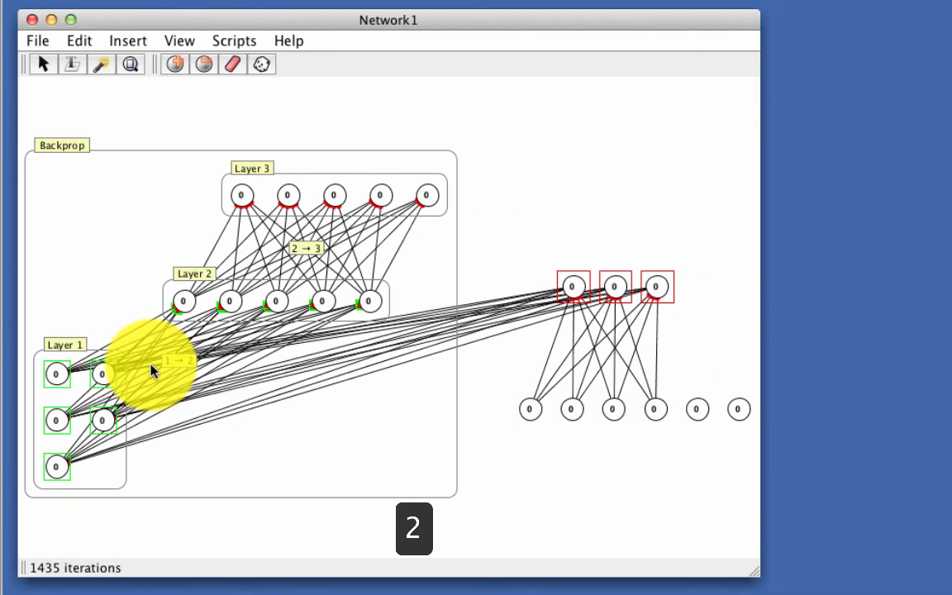
Move the two unconnected neurons above the others and connect the last three neurons of Layer 3 to them
click(533, 212)
drag(692, 419, 685, 116)
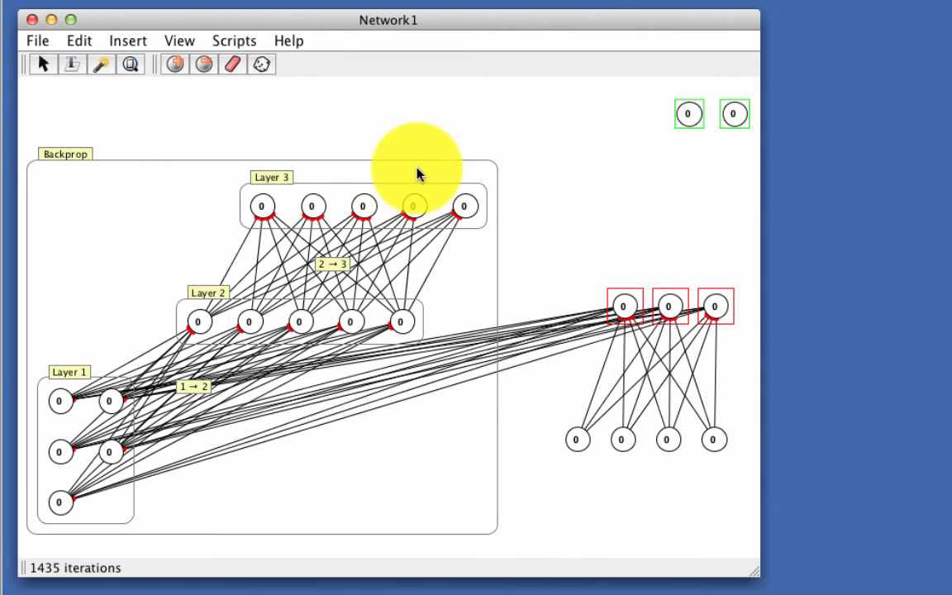
drag(499, 171, 357, 231)
key(1)
drag(655, 128, 740, 121)
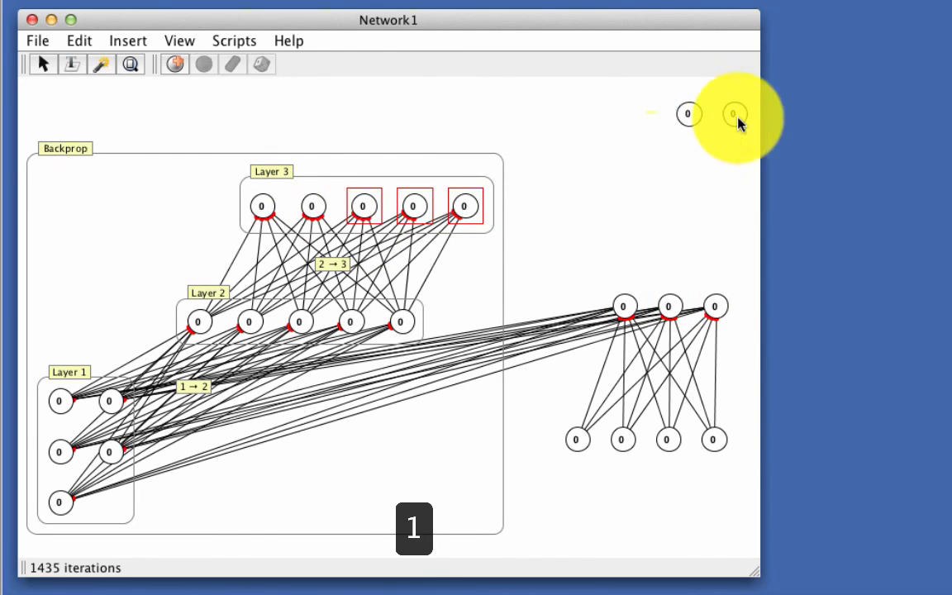
key(2)
Move the seven connected loose neurons below the Backprop network, and shift the Backprop network right and down of them
click(653, 235)
drag(579, 276, 748, 489)
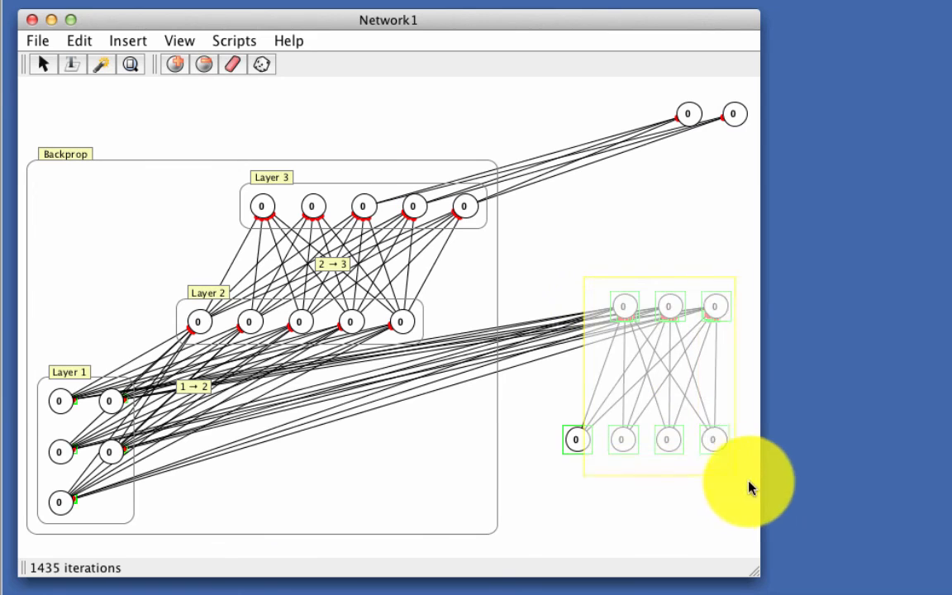
drag(576, 440, 225, 594)
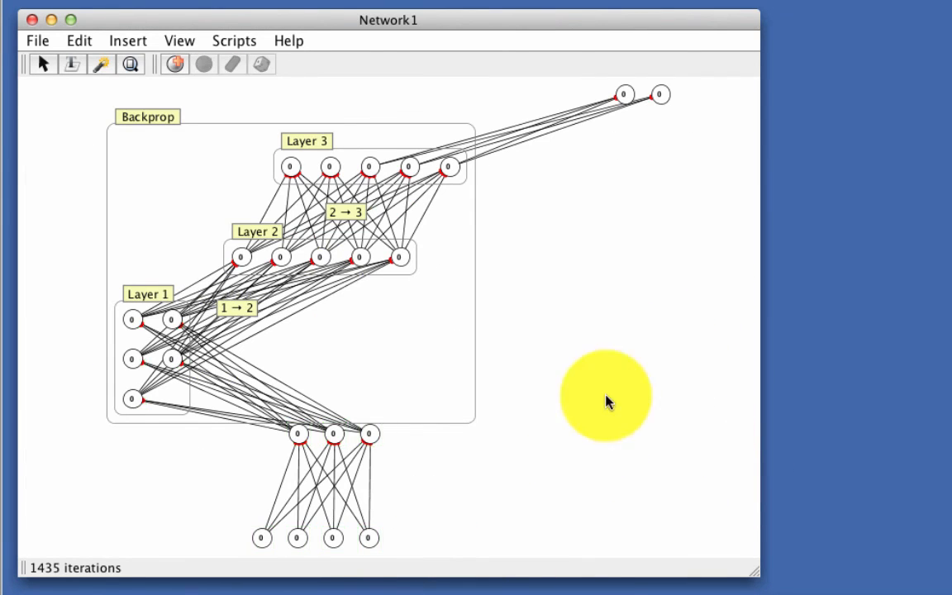
click(161, 119)
drag(324, 150, 488, 211)
Randomize the four lowest input neurons and iterate the network a few times
drag(68, 533, 228, 556)
key(r)
key(space)
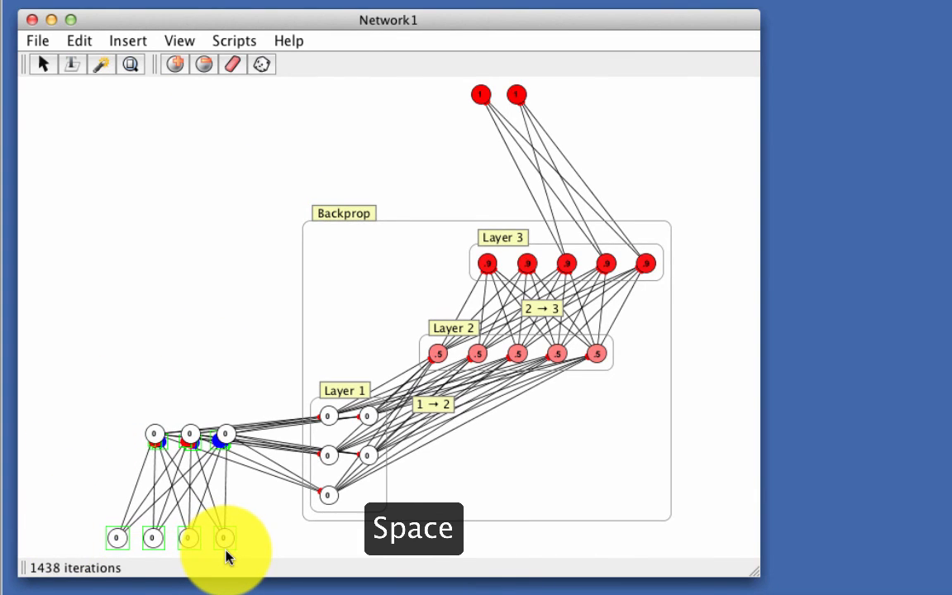
Select all neurons in the network, randomize them, iterate the network again and clear the selection
key(n)
key(r)
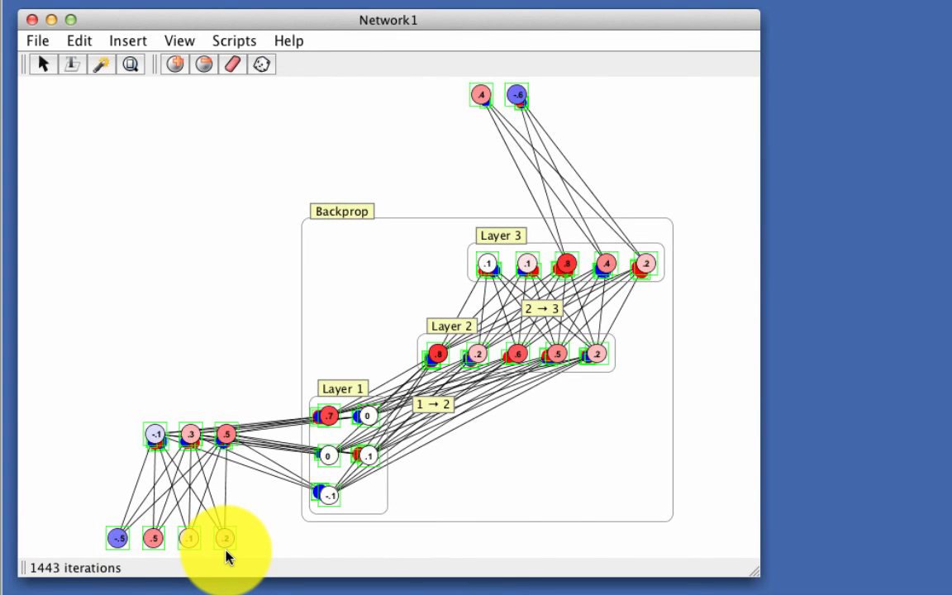
key(space)
click(143, 331)
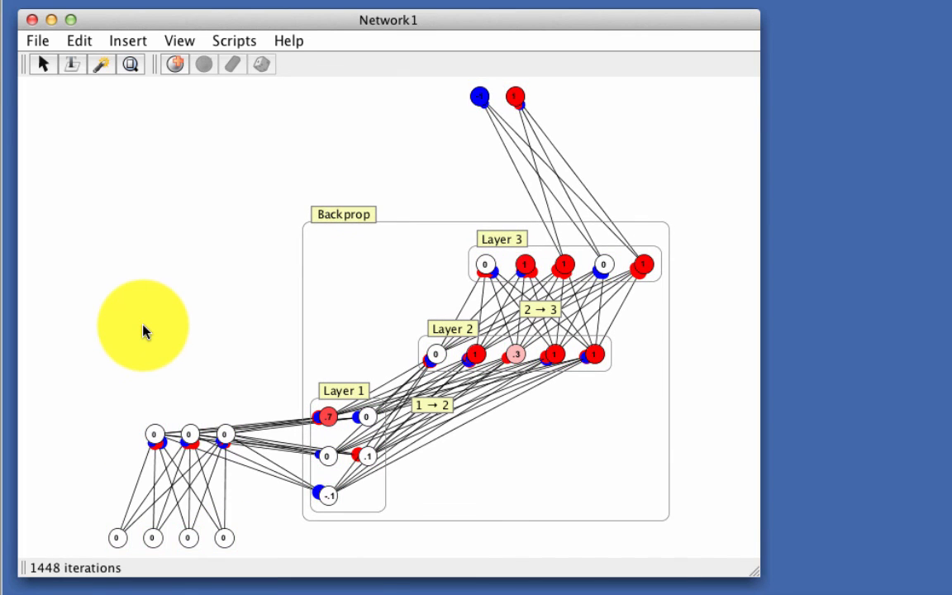